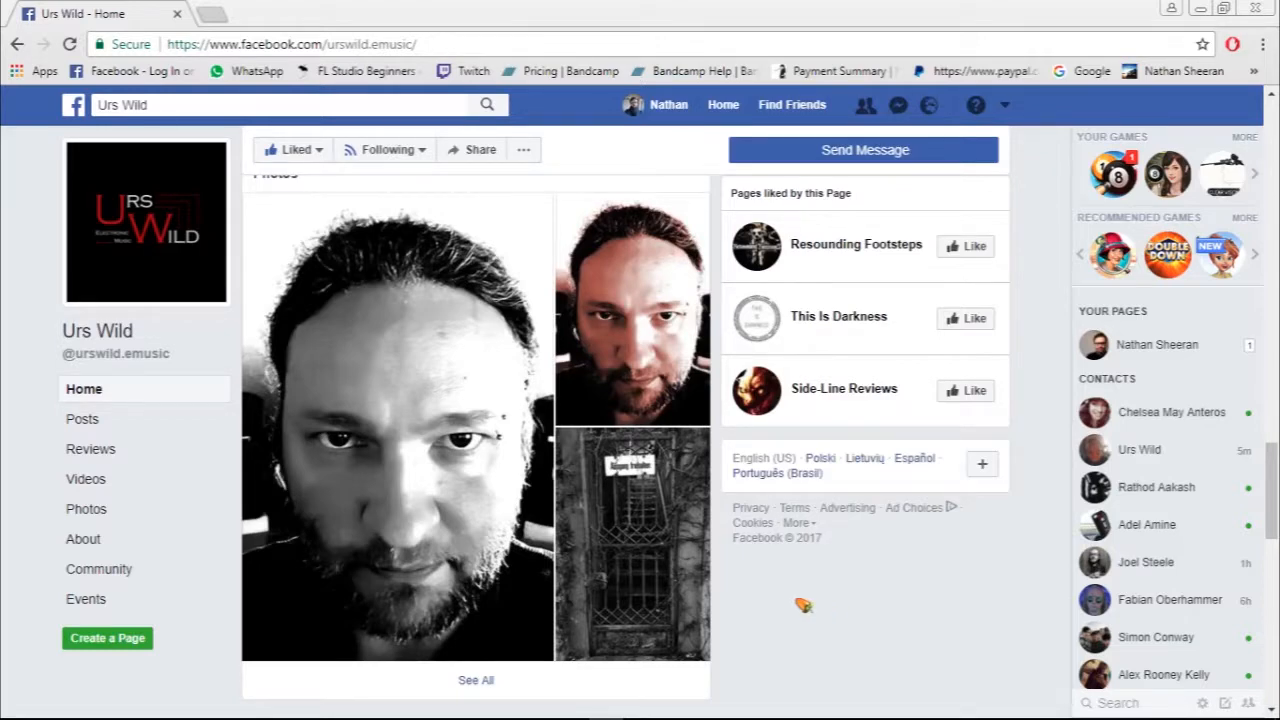
# Look through the Urs Wild Facebook page for the post announcing the "Cosmic Ink" EP.
pyautogui.scroll(-12, 803, 605)
pyautogui.scroll(3, 805, 600)
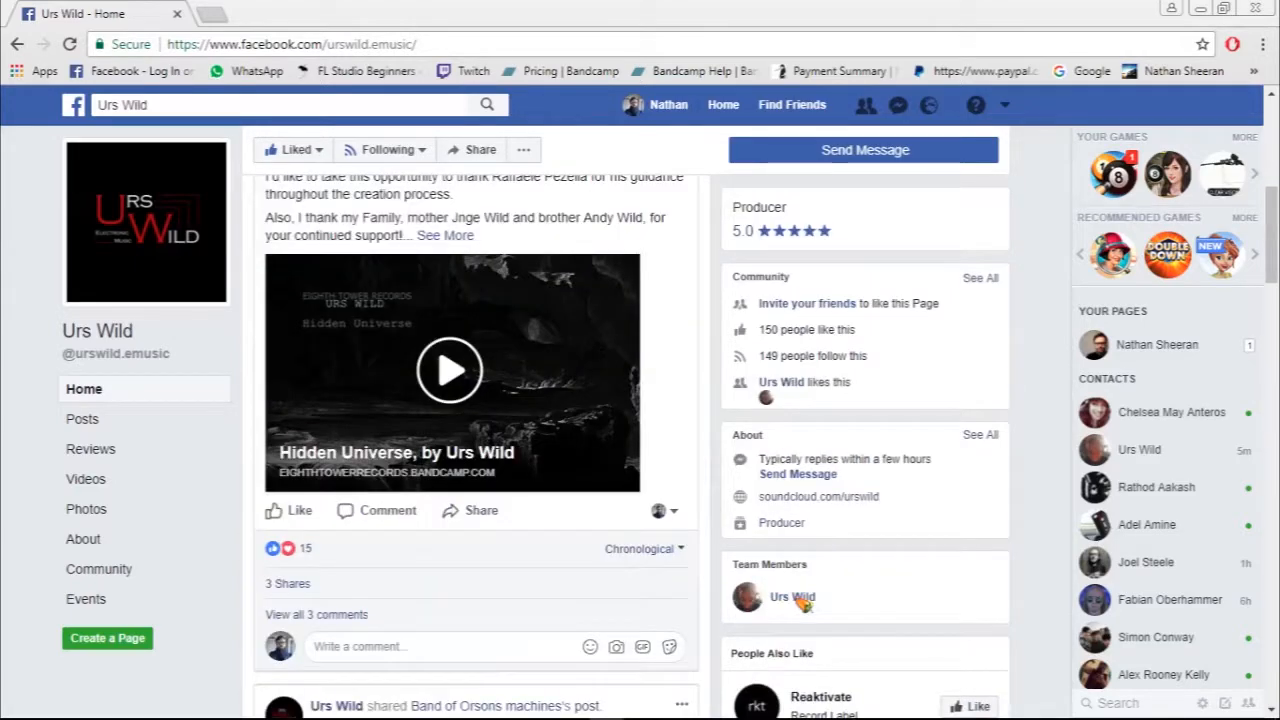
pyautogui.scroll(1, 803, 603)
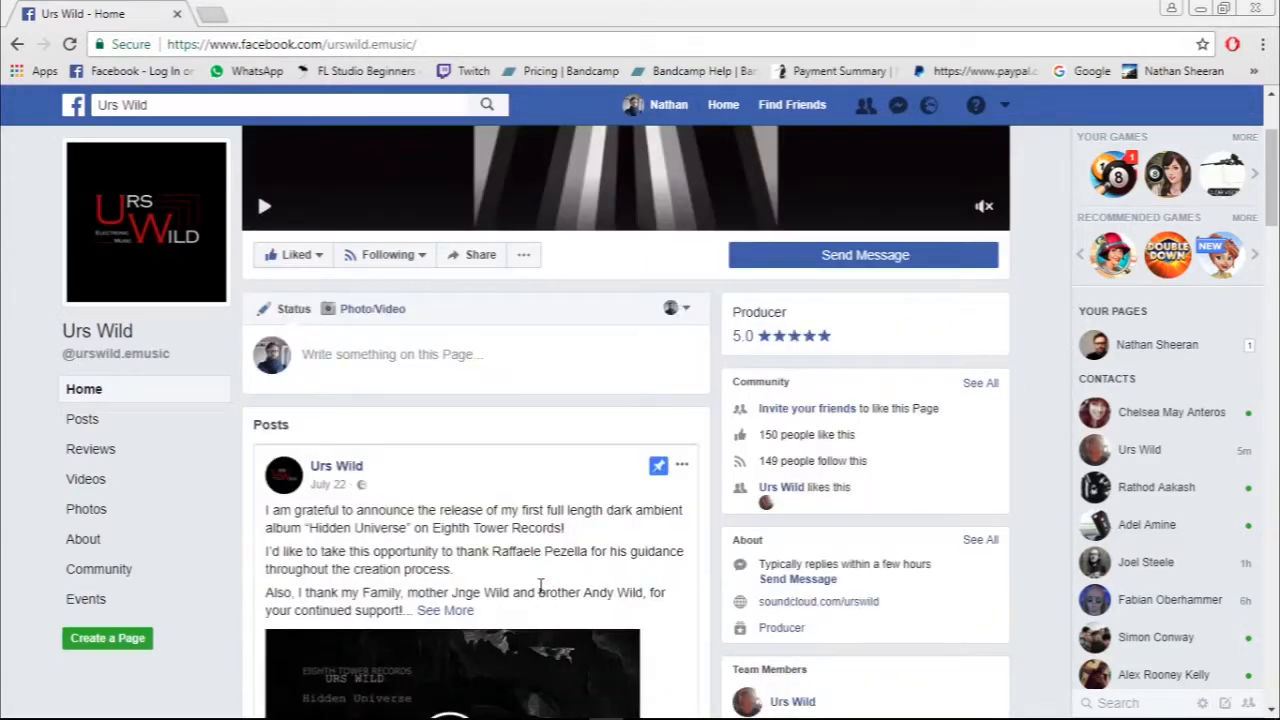
pyautogui.scroll(2, 540, 587)
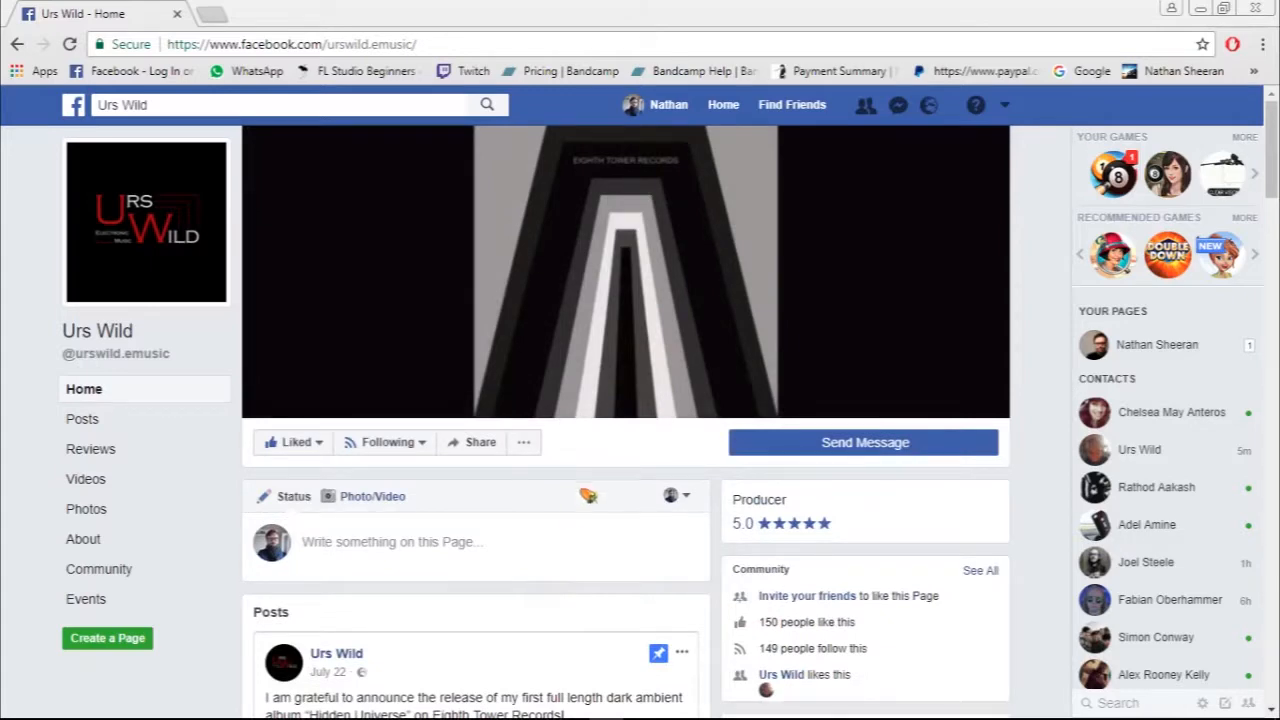
pyautogui.scroll(-9, 580, 490)
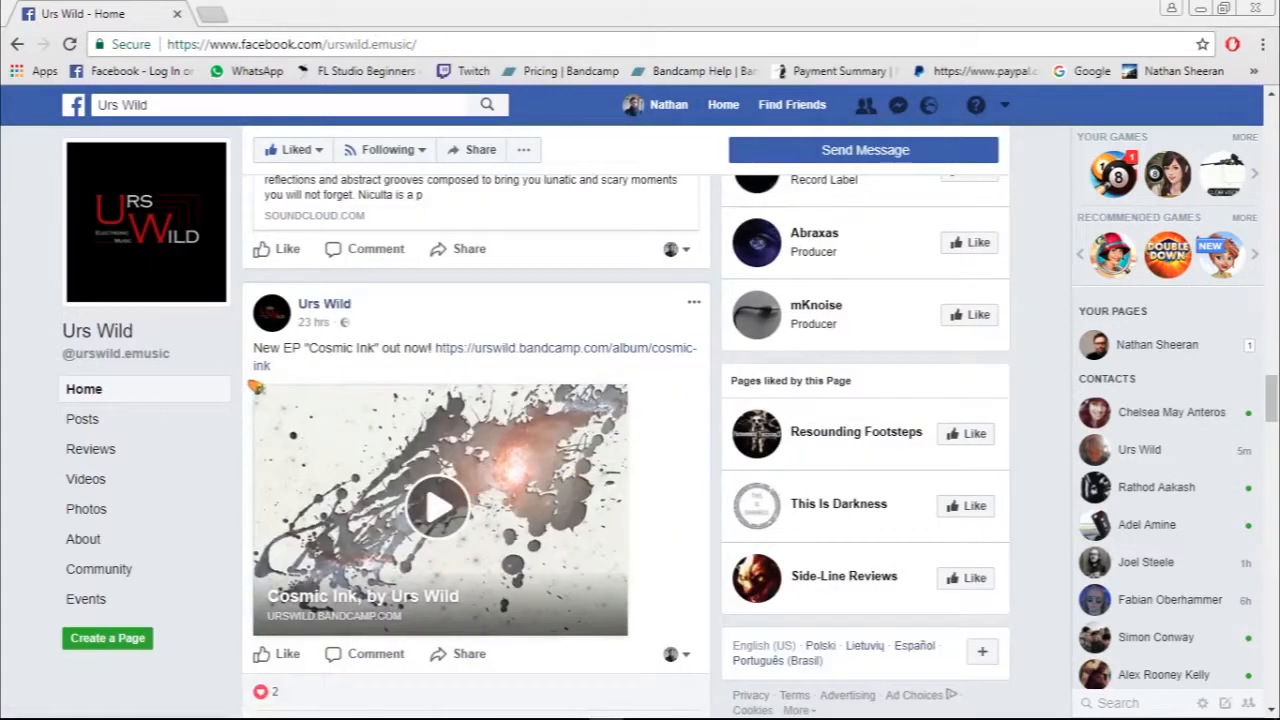
# View the "Cosmic Ink" and "Ambient 2017" albums on Bandcamp from the link in the post, and close their browser tab.
pyautogui.click(540, 345)
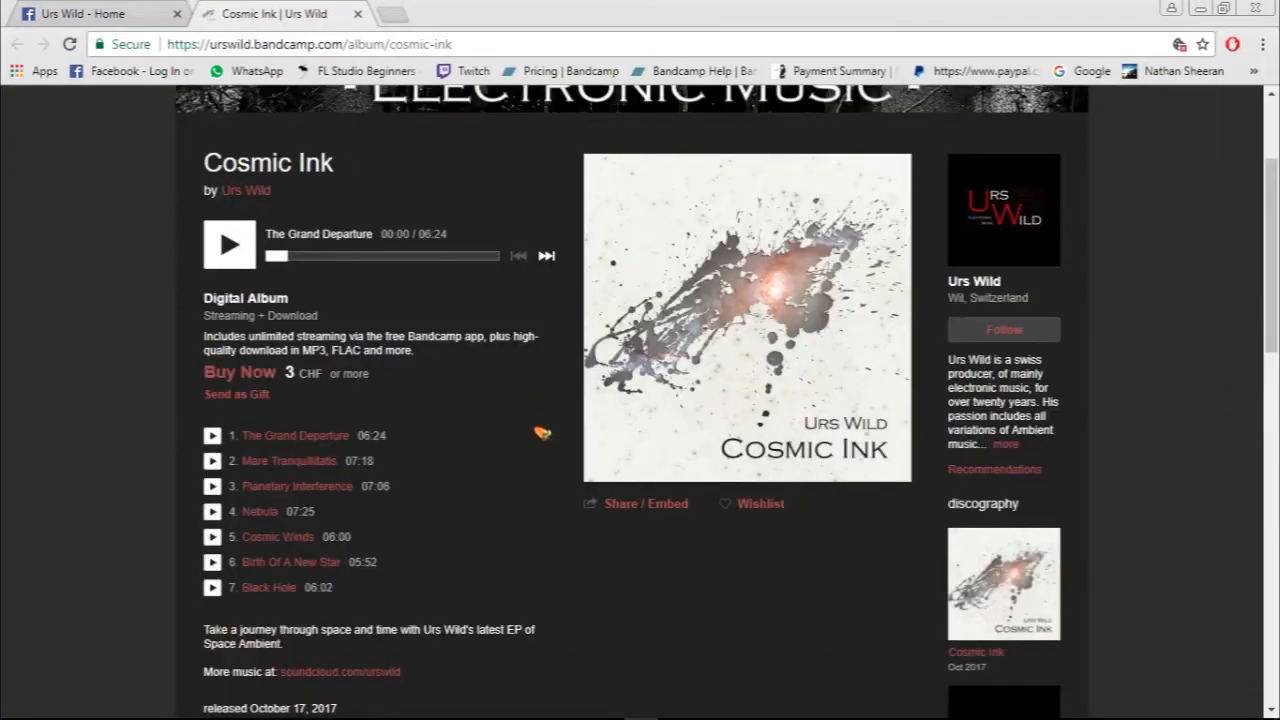
pyautogui.scroll(-4, 618, 583)
pyautogui.scroll(4, 618, 583)
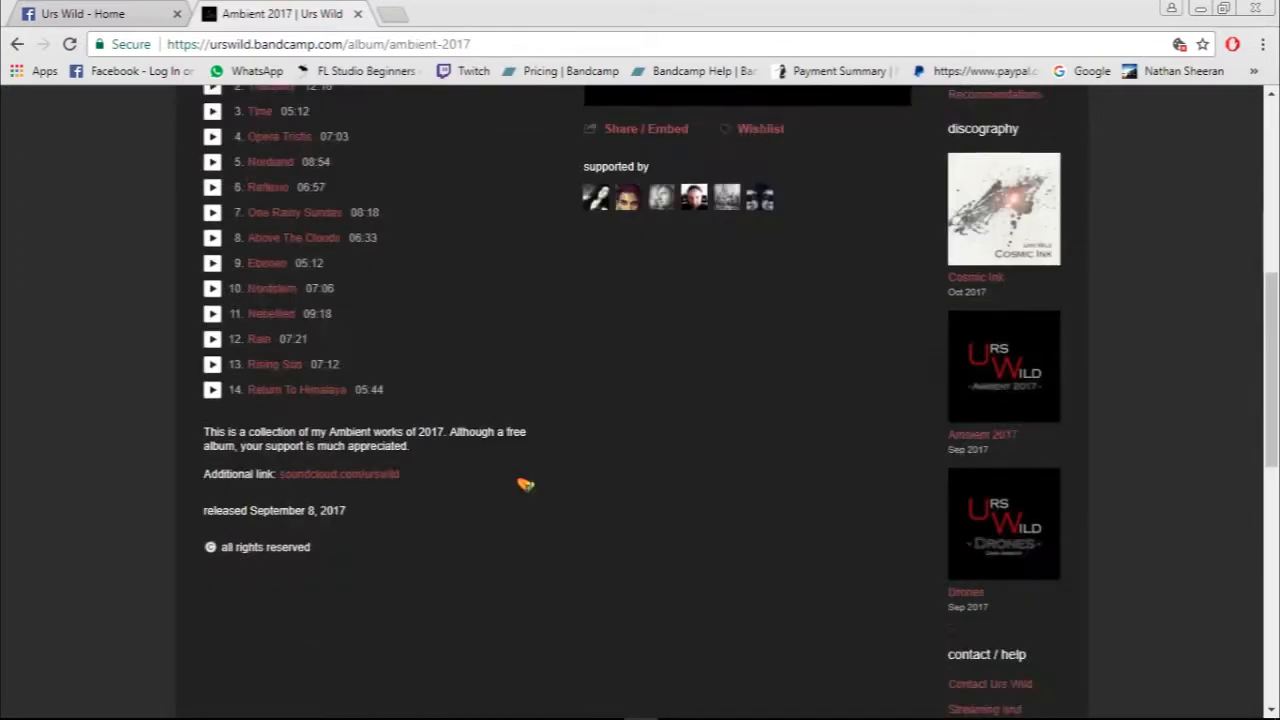
pyautogui.scroll(6, 523, 403)
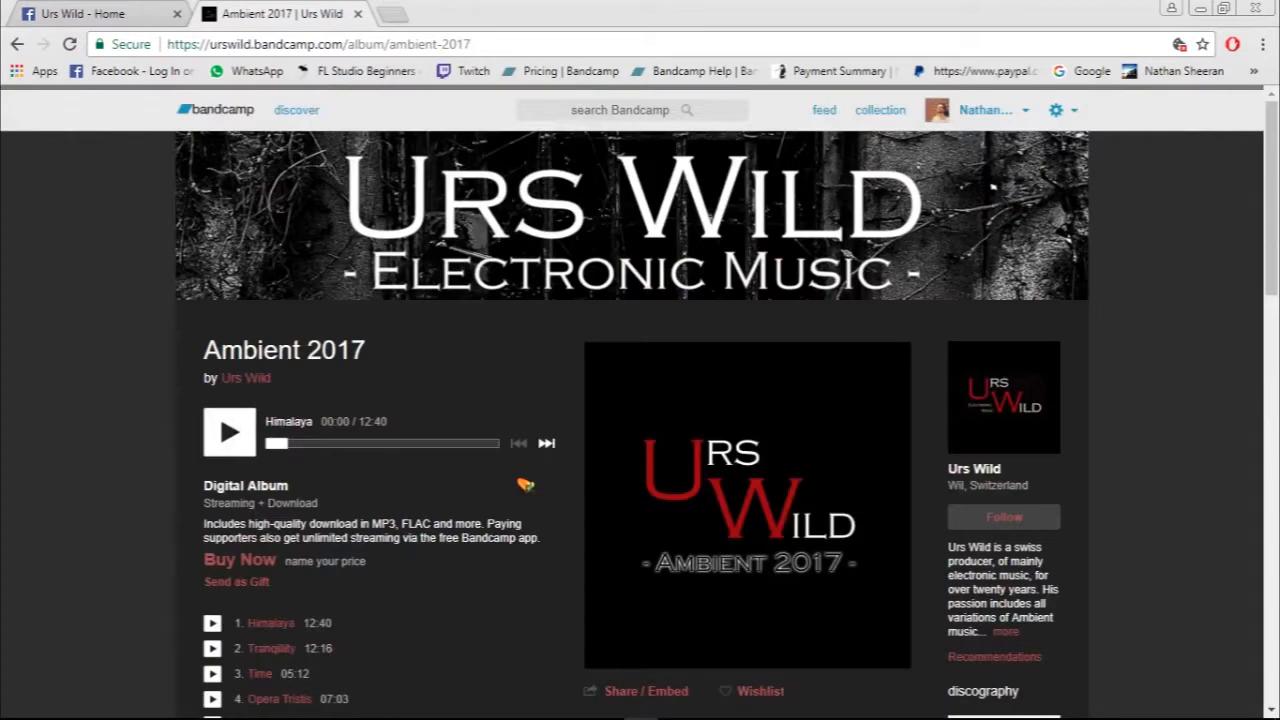
pyautogui.middleClick(270, 14)
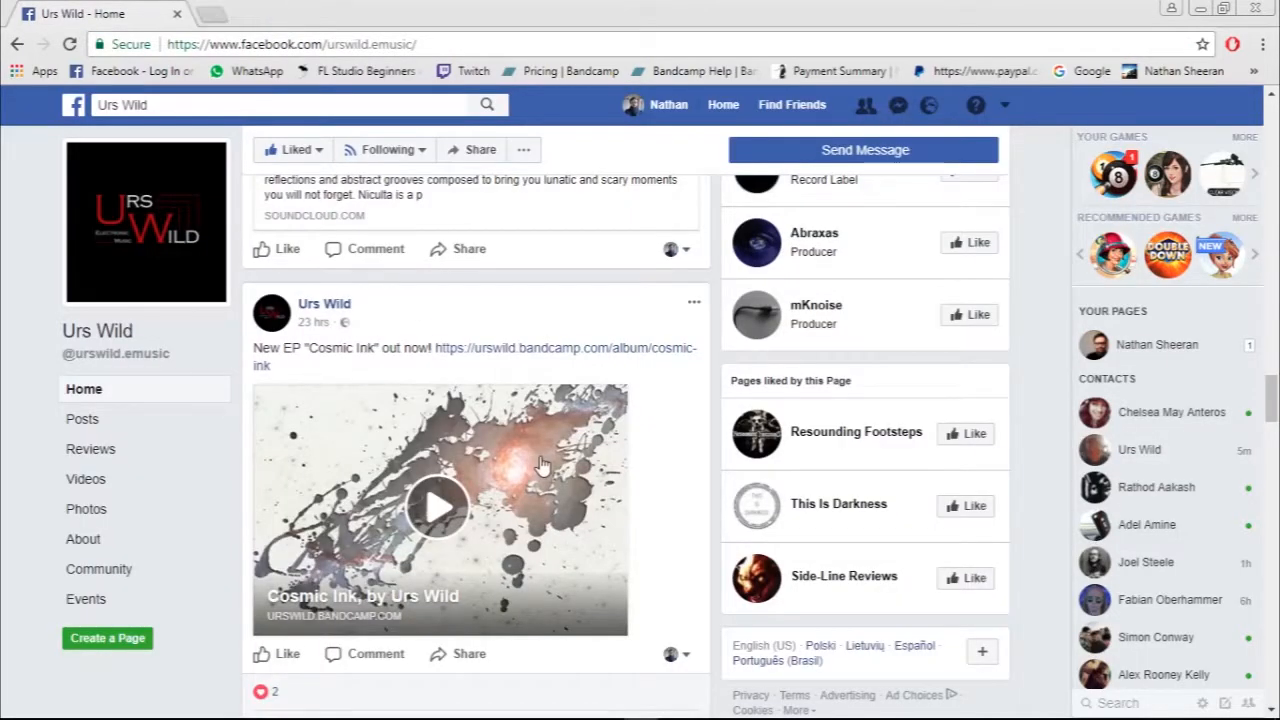
# Look through the posts and page details on the Dizzy Everydays Facebook page.
pyautogui.scroll(-2, 437, 262)
pyautogui.click(437, 262)
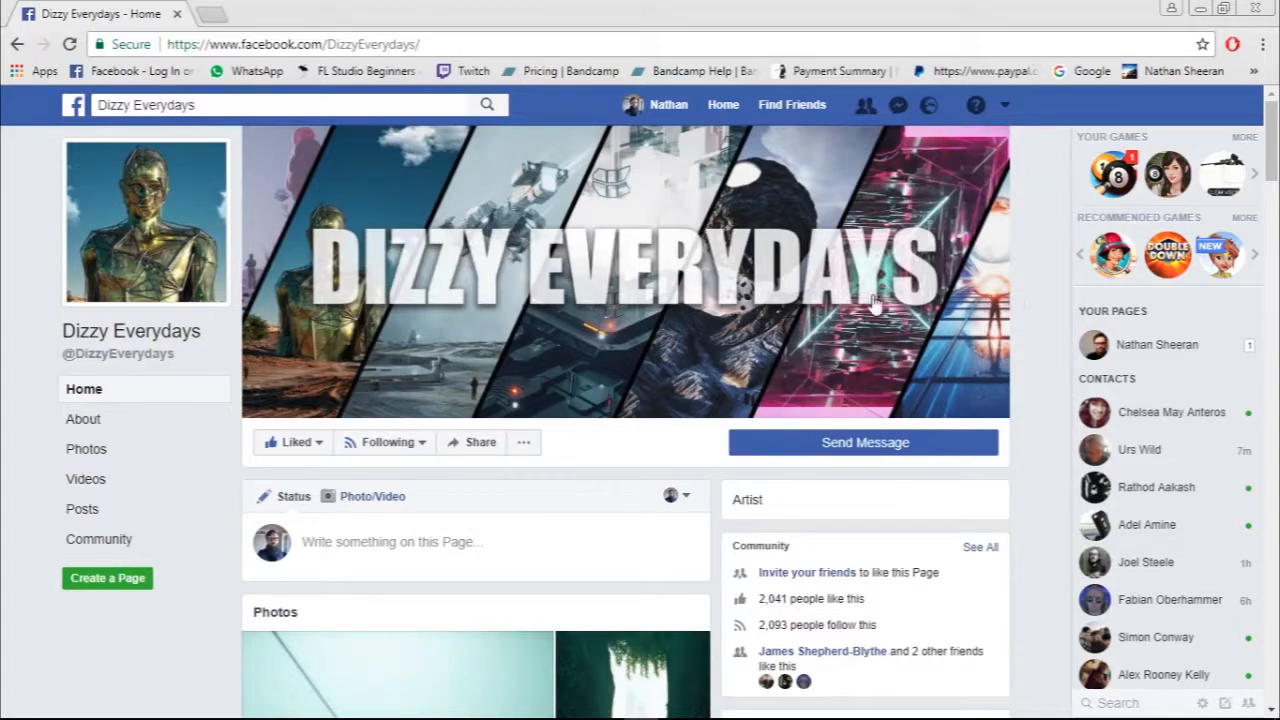
pyautogui.scroll(-2, 1031, 340)
pyautogui.scroll(-10, 1031, 340)
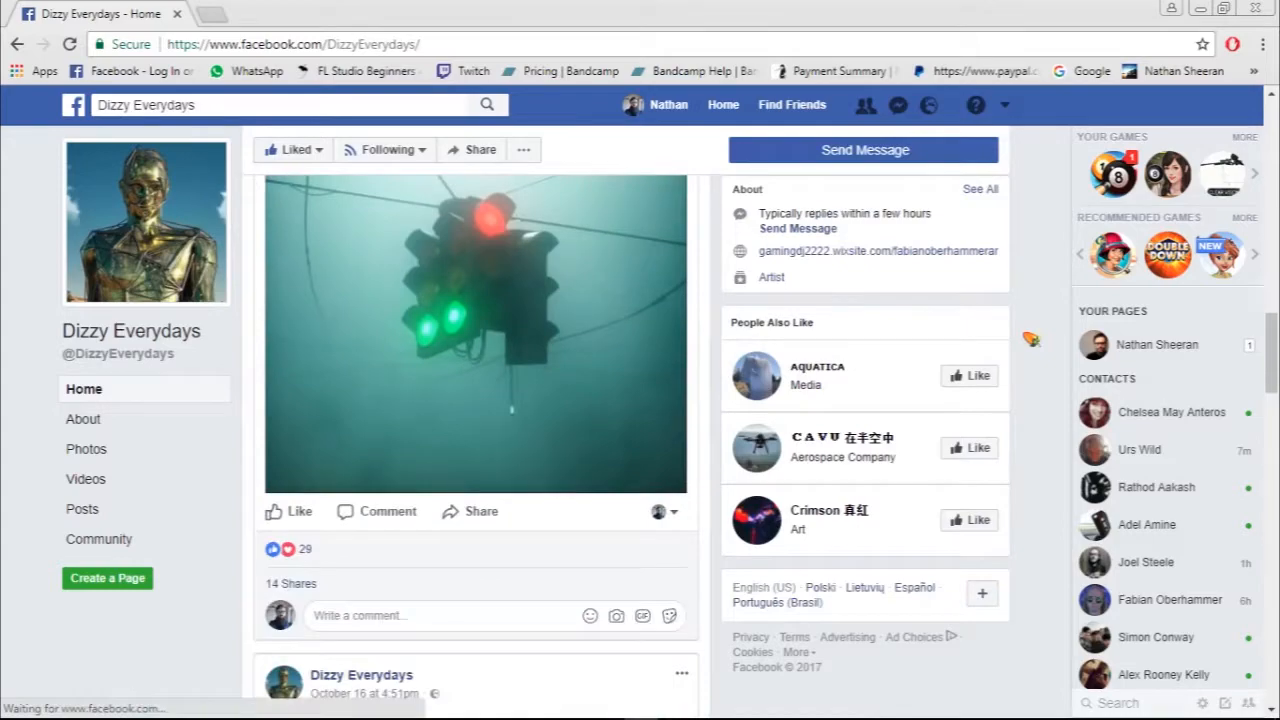
pyautogui.scroll(-5, 1031, 340)
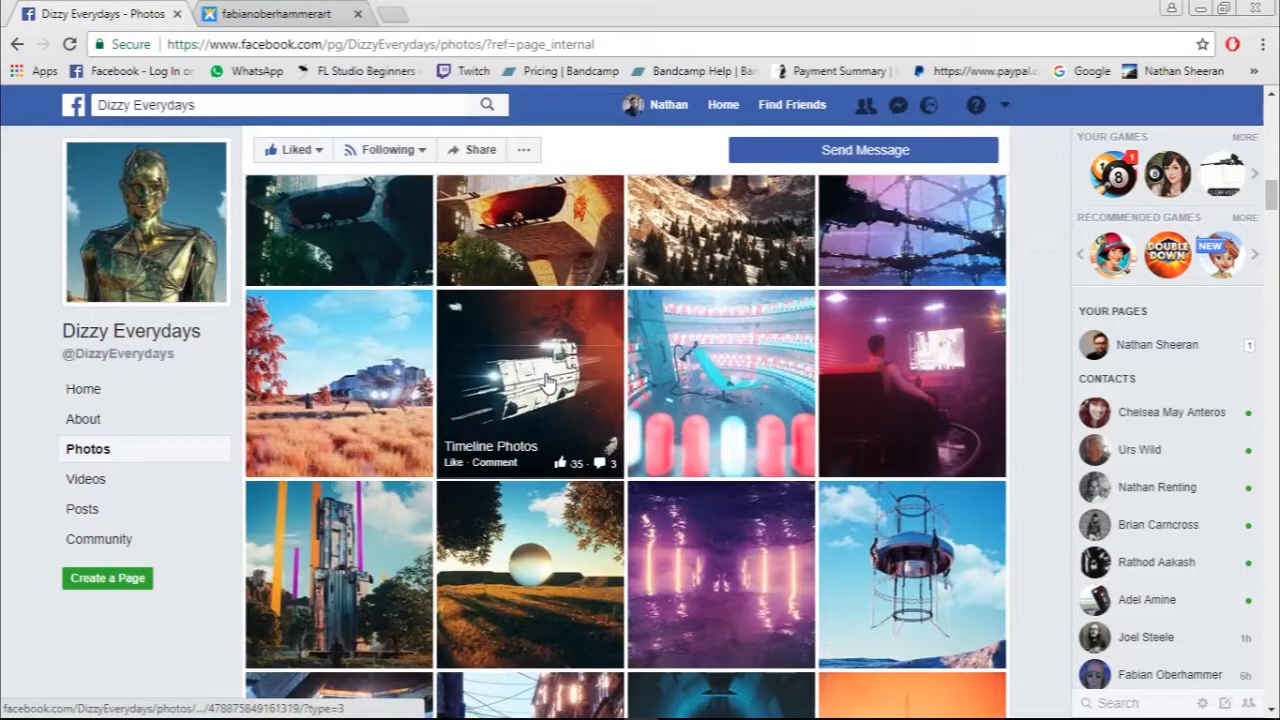
# Browse the artwork in the Dizzy Everydays photo gallery and return to that page's home view.
pyautogui.scroll(-5, 548, 383)
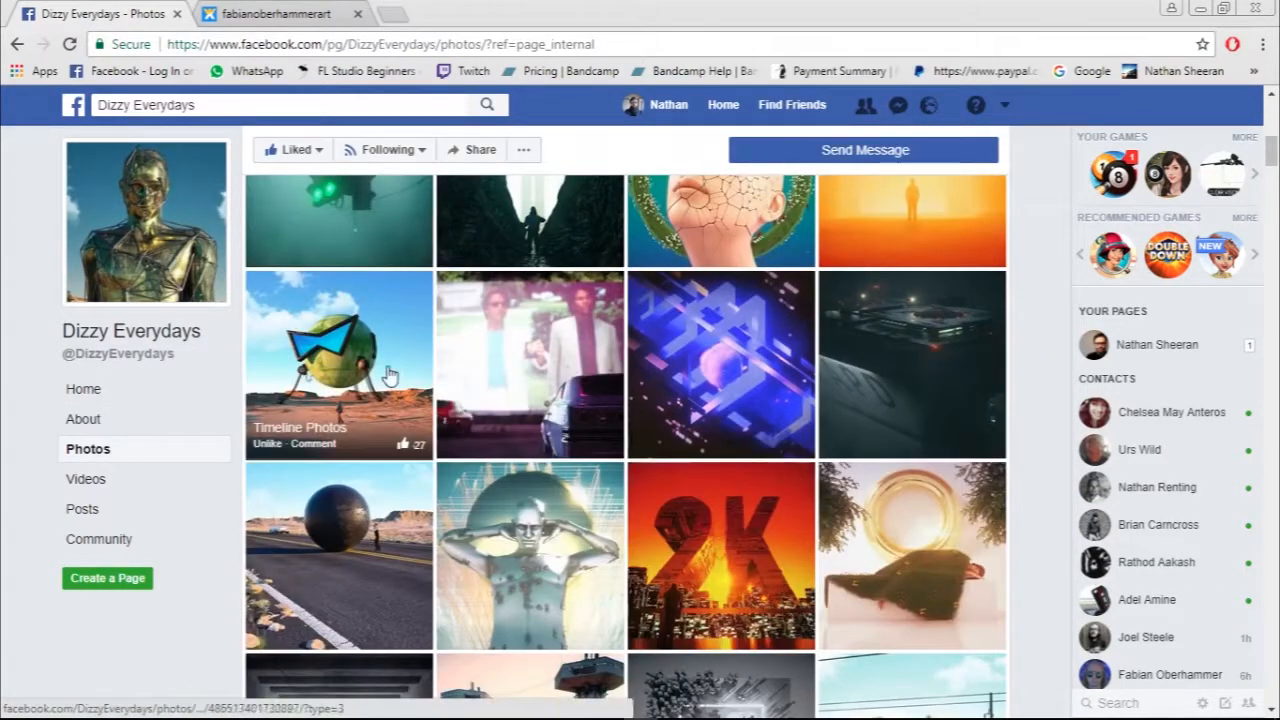
pyautogui.scroll(-10, 648, 390)
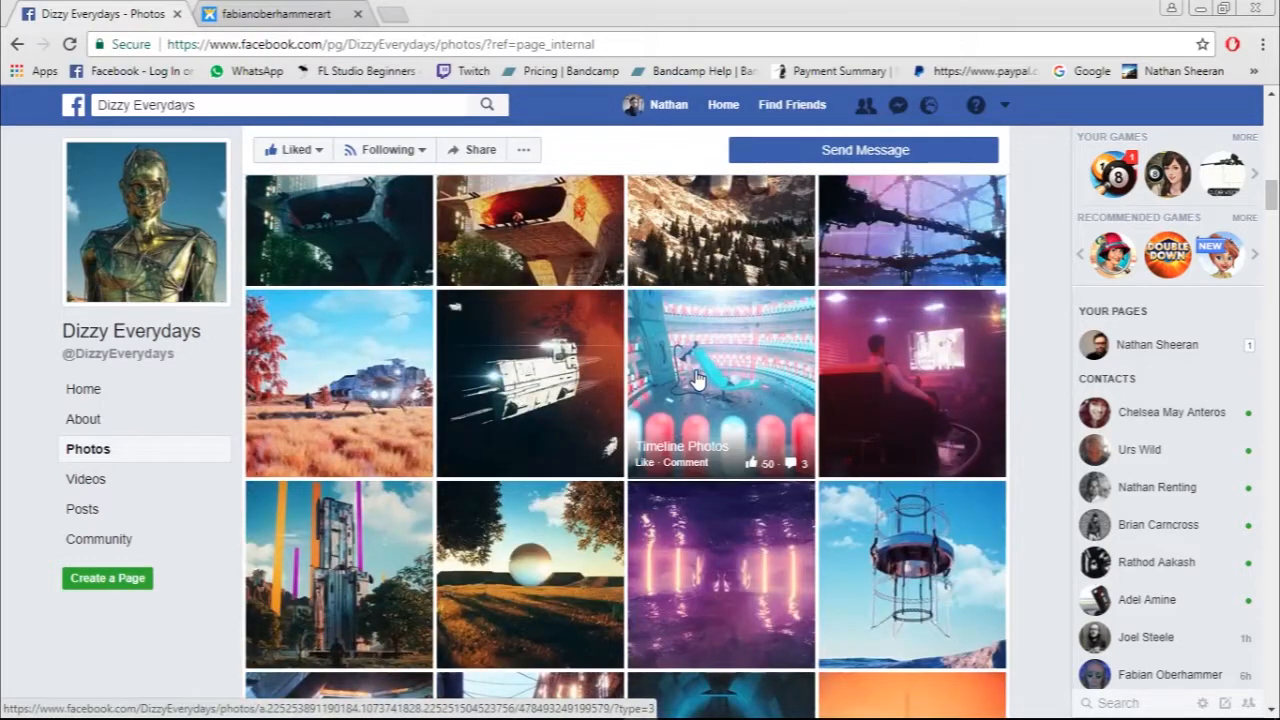
pyautogui.scroll(-10, 697, 380)
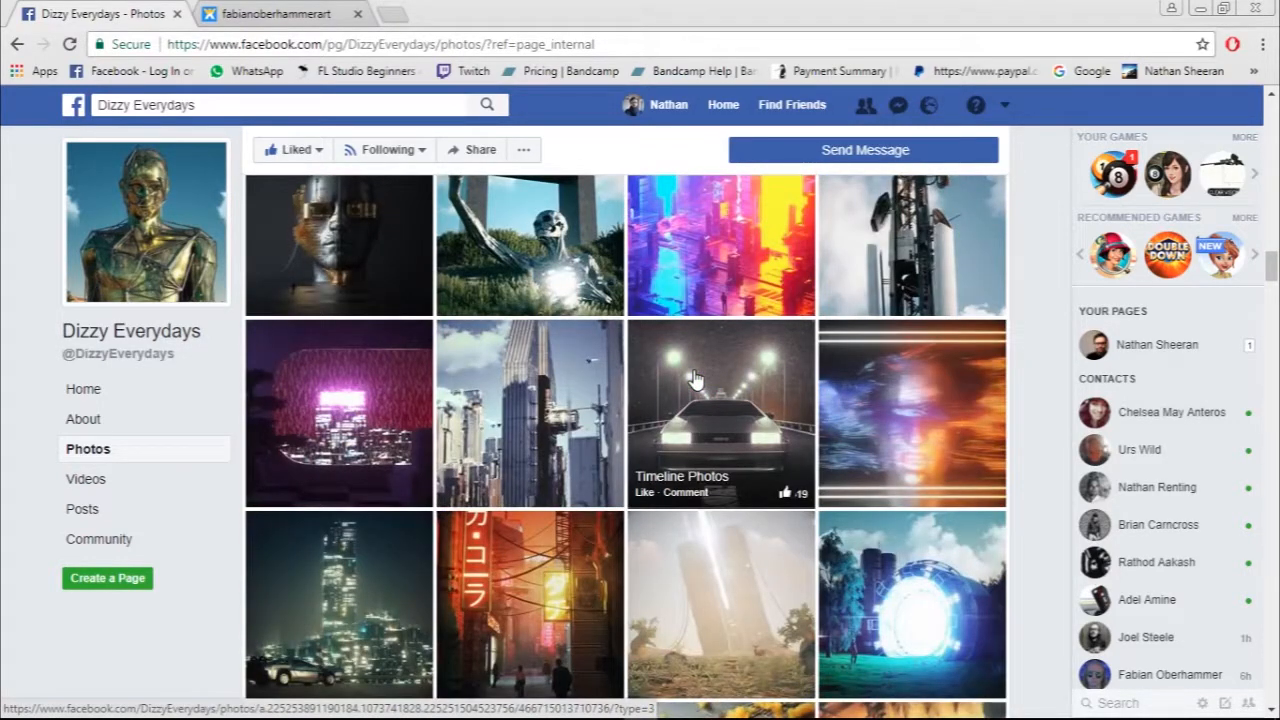
pyautogui.scroll(-5, 694, 378)
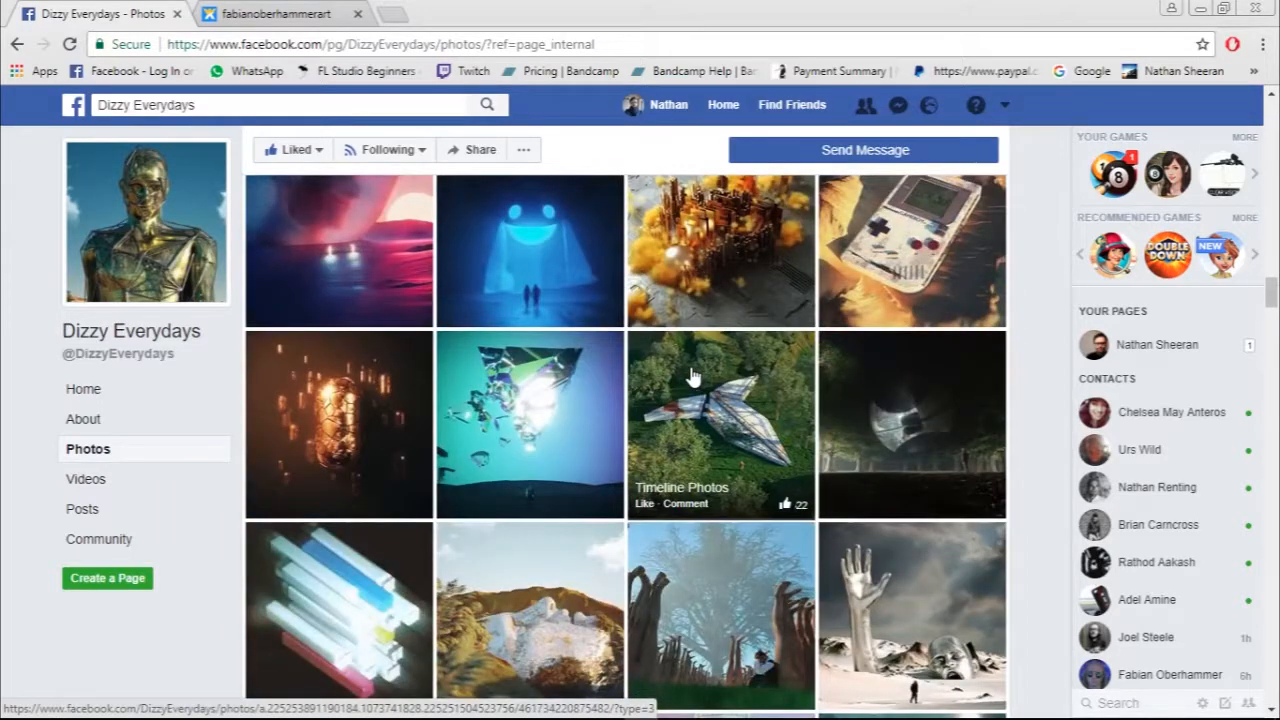
pyautogui.scroll(-5, 692, 376)
pyautogui.click(74, 392)
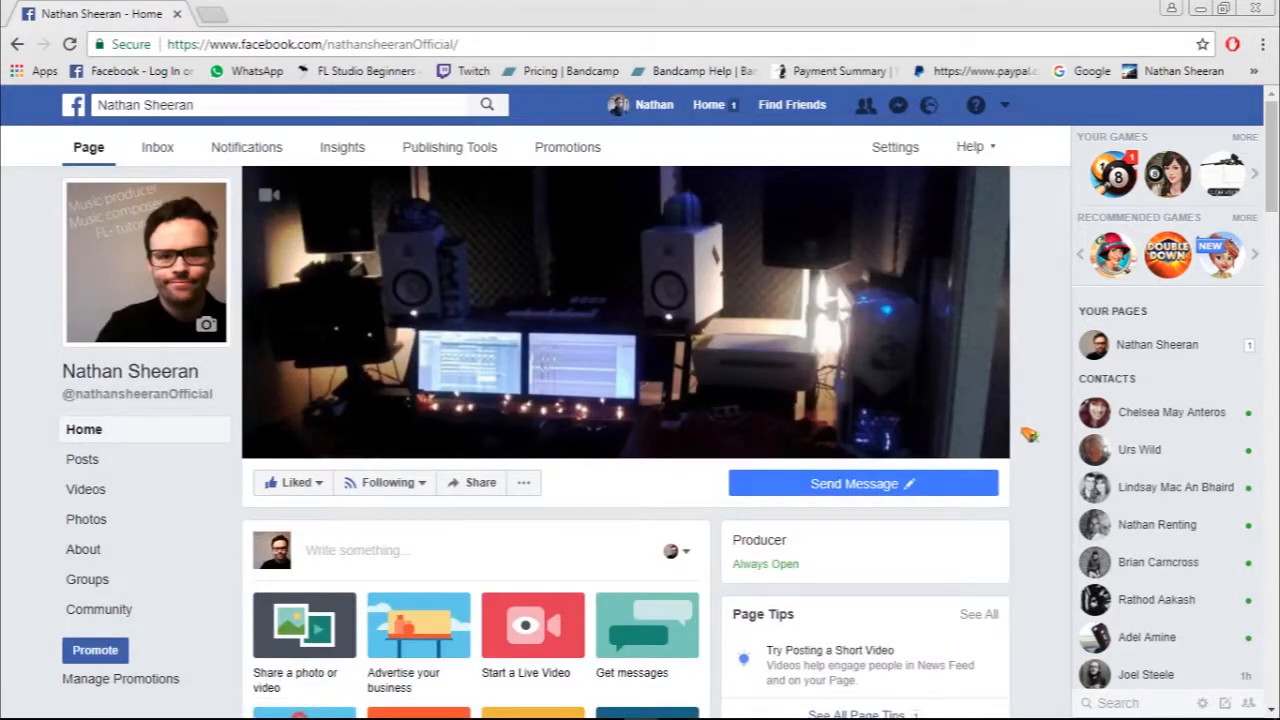
# Look through the posts and featured videos on the managed music producer page.
pyautogui.scroll(-10, 1029, 434)
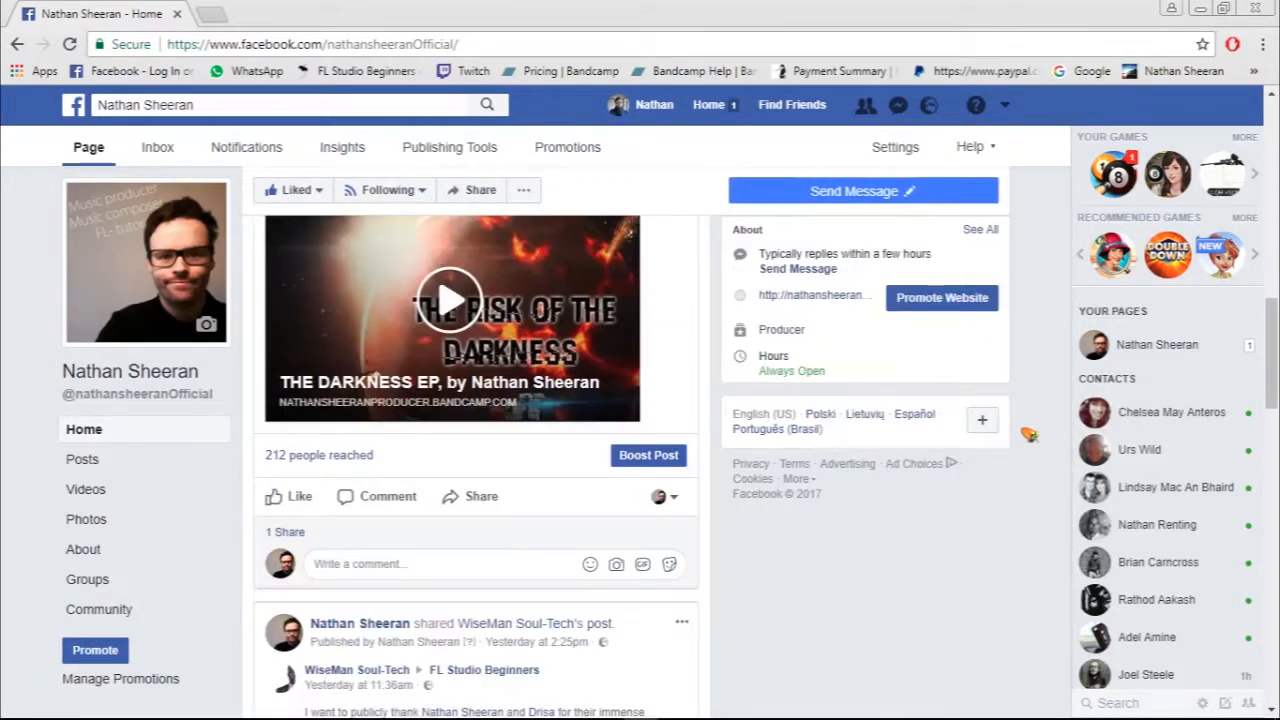
pyautogui.scroll(-6, 1029, 434)
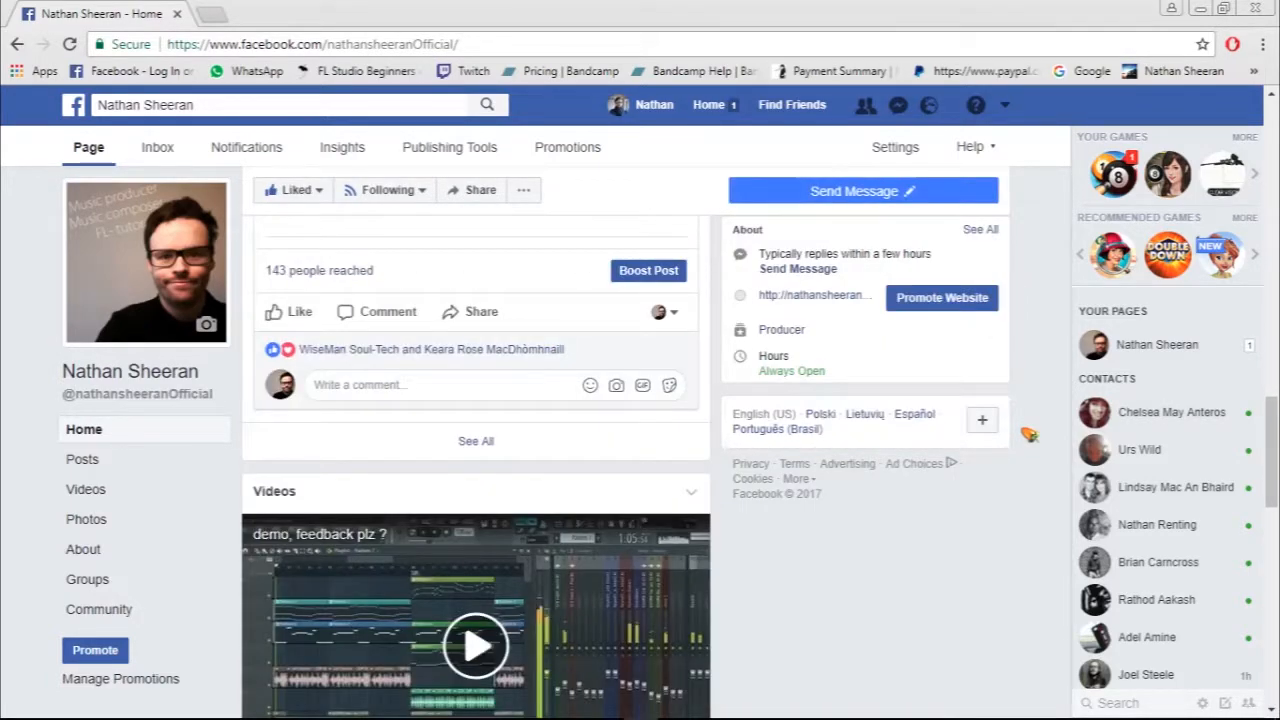
pyautogui.scroll(-3, 1029, 434)
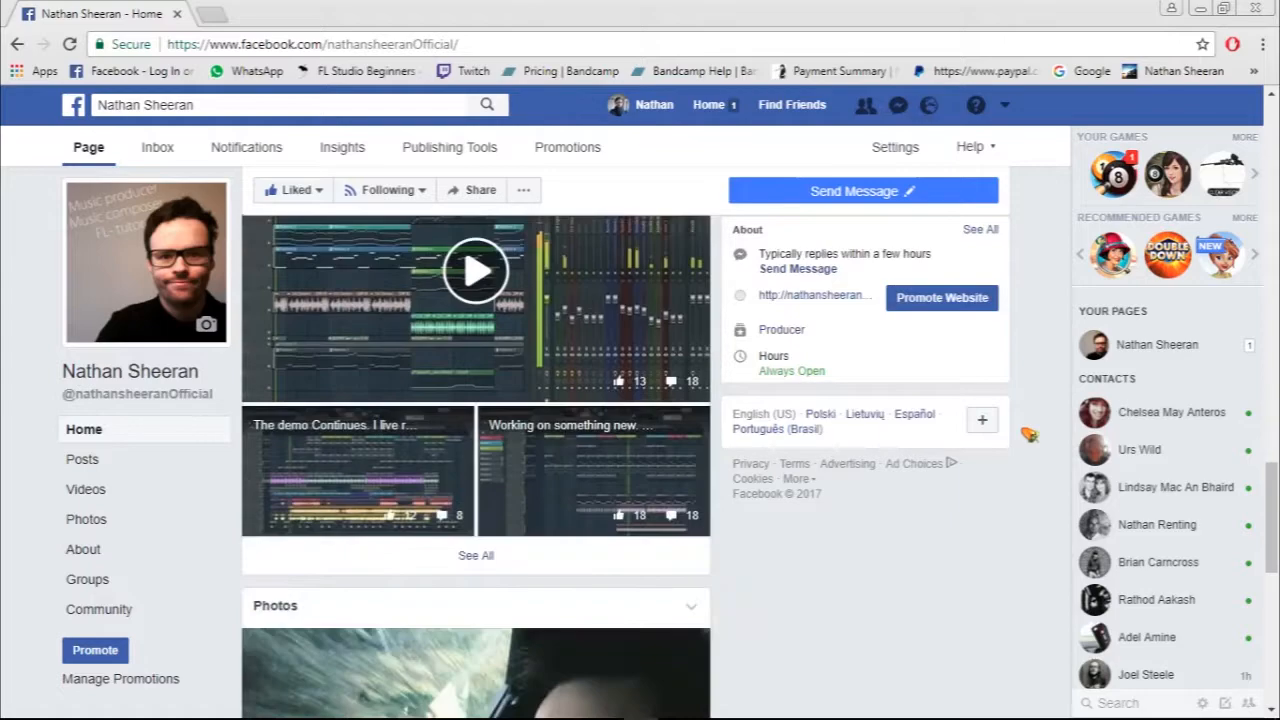
# Examine the playlists and uploaded videos in the producer page's video section.
pyautogui.click(82, 492)
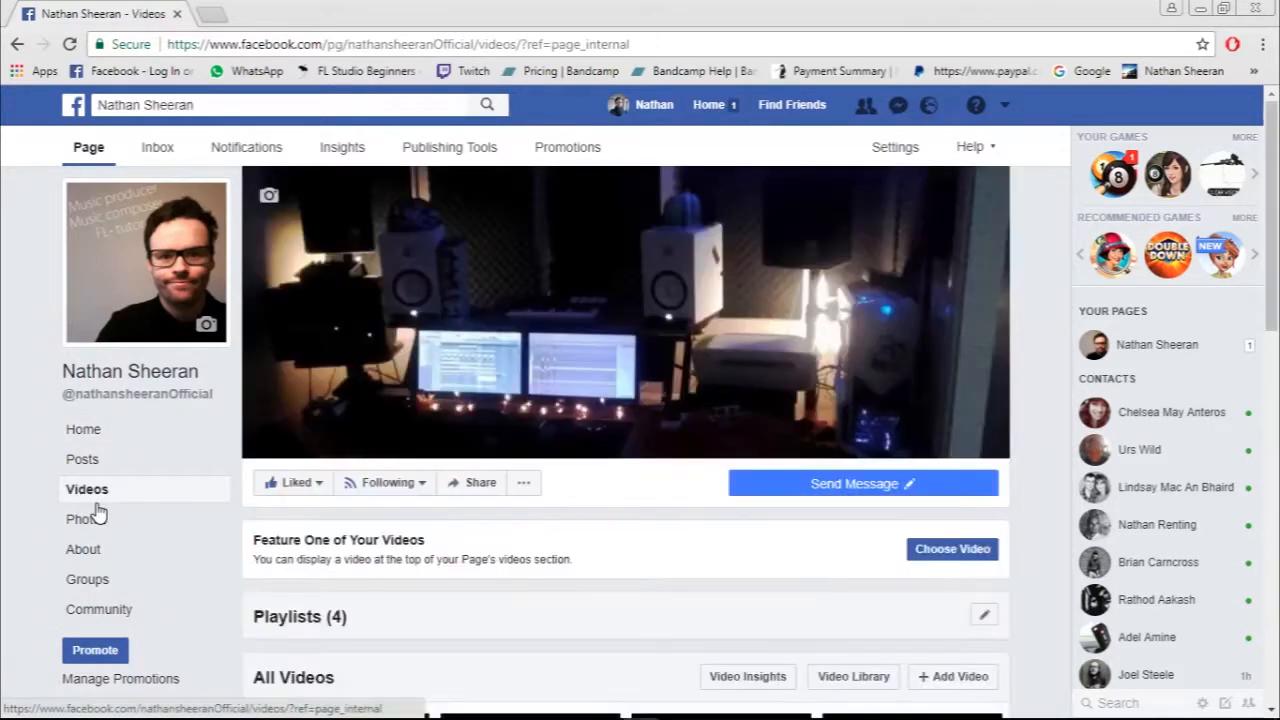
pyautogui.scroll(-5, 228, 489)
pyautogui.scroll(-5, 228, 489)
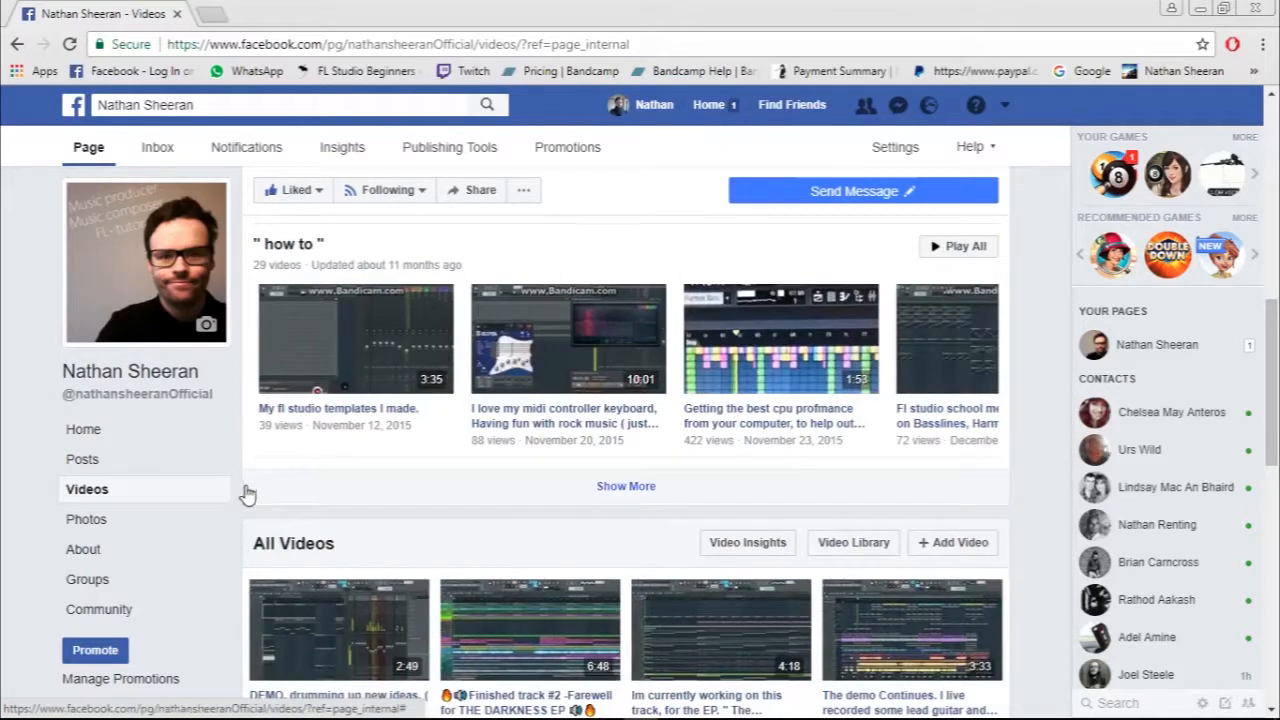
pyautogui.scroll(2, 245, 492)
pyautogui.scroll(-7, 252, 492)
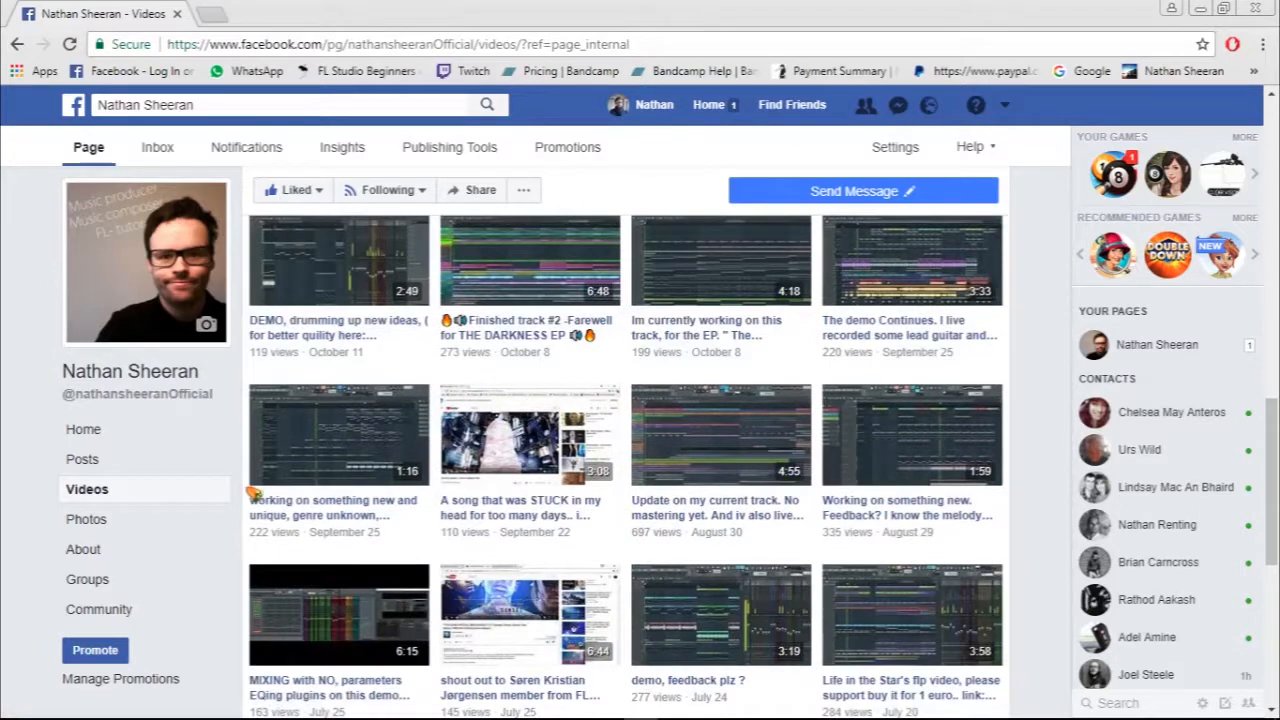
pyautogui.scroll(-2, 254, 494)
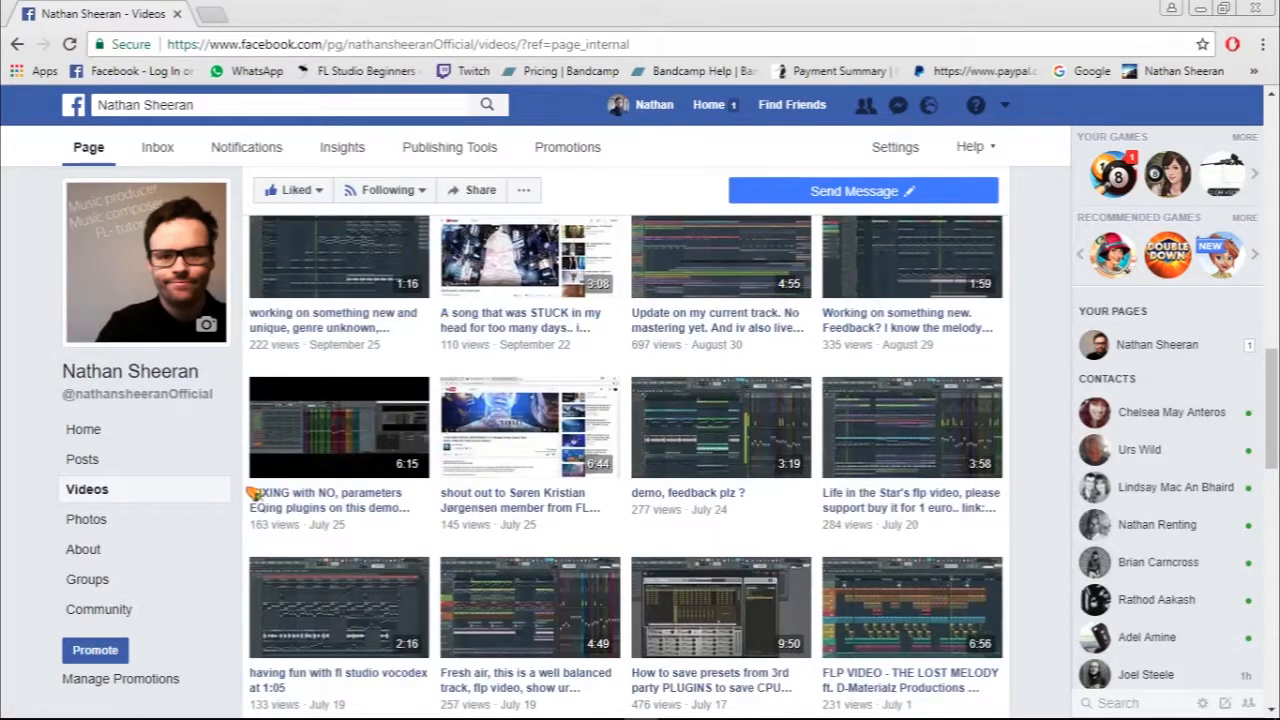
pyautogui.scroll(-6, 254, 494)
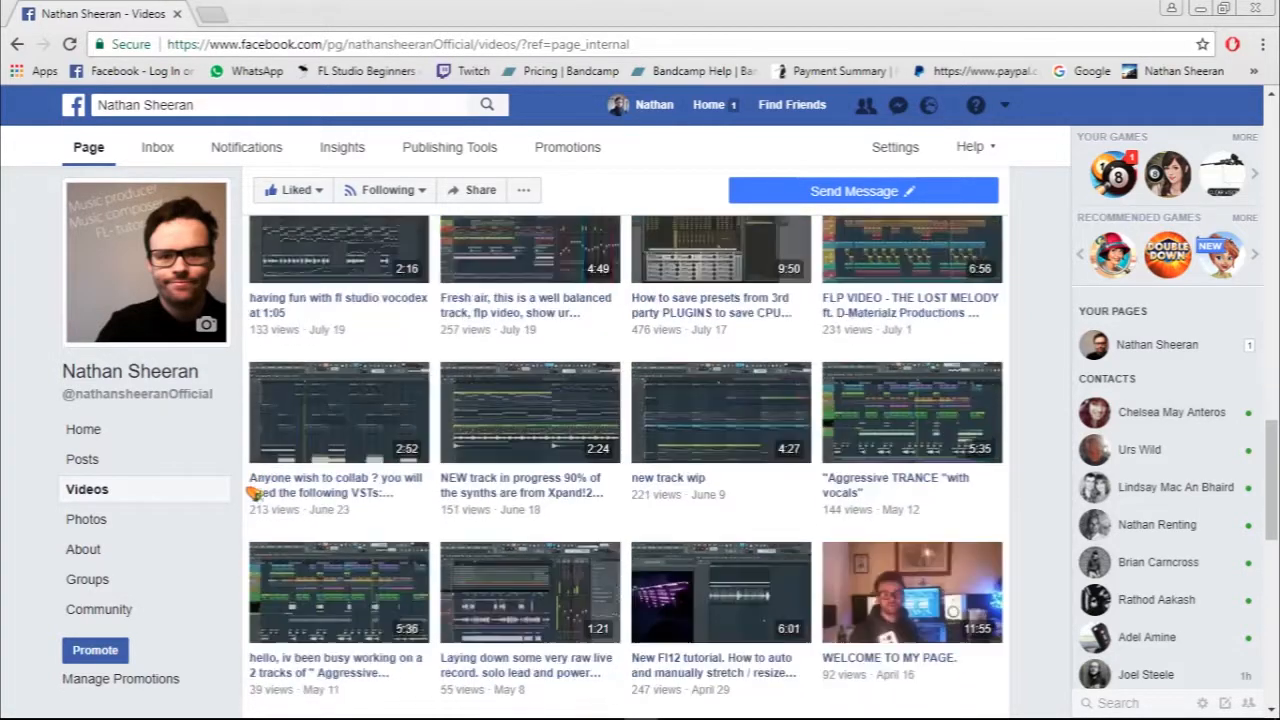
pyautogui.scroll(15, 254, 494)
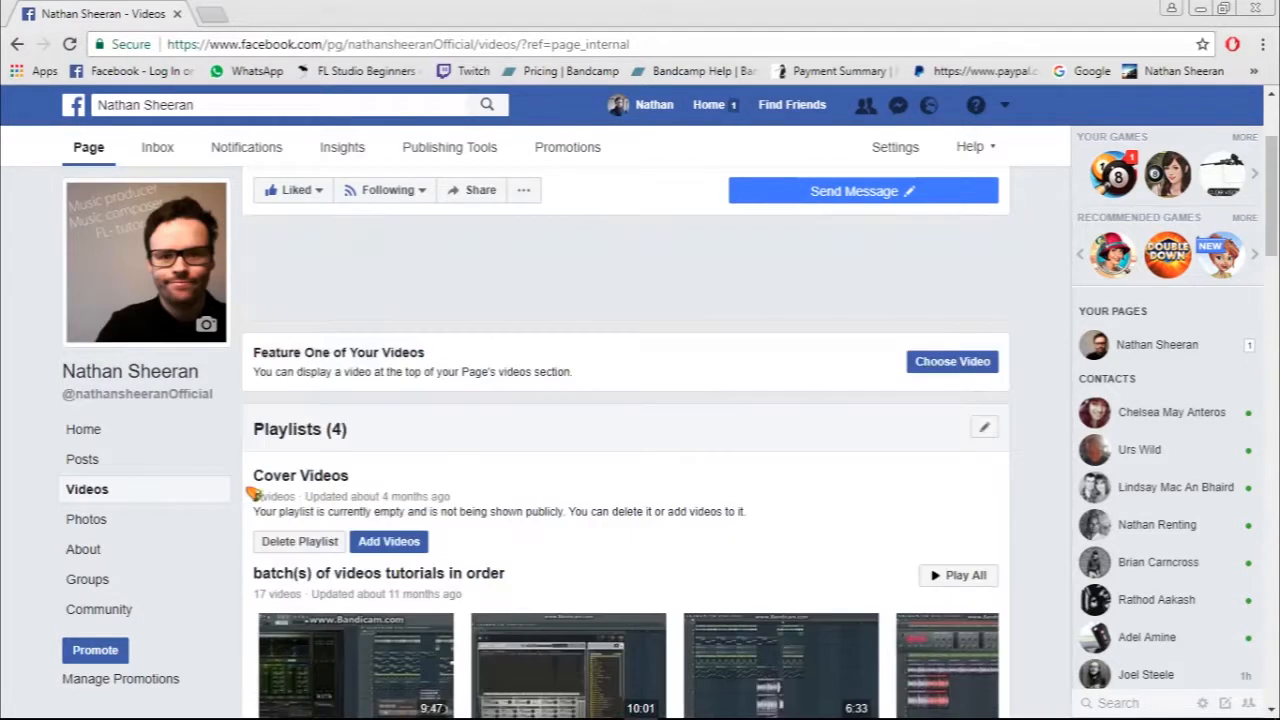
# Return to the producer page's home view and look over its weekly statistics and page tips.
pyautogui.click(114, 438)
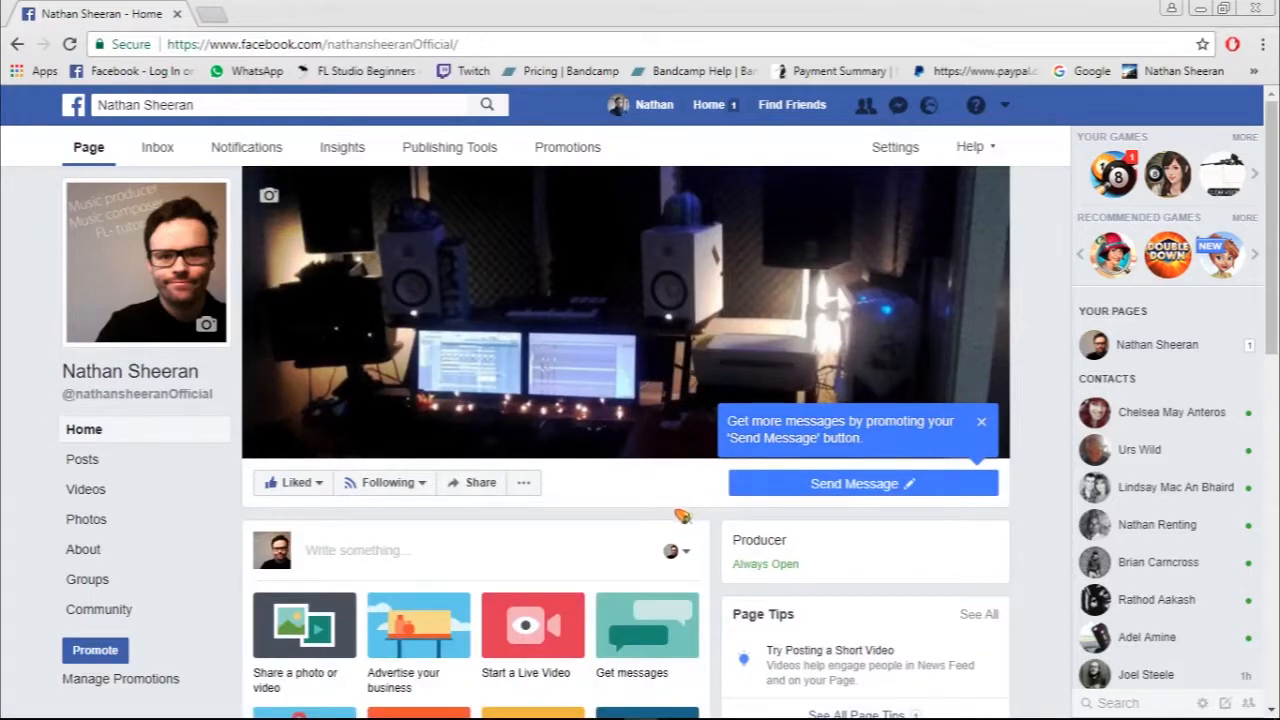
pyautogui.scroll(-4, 654, 509)
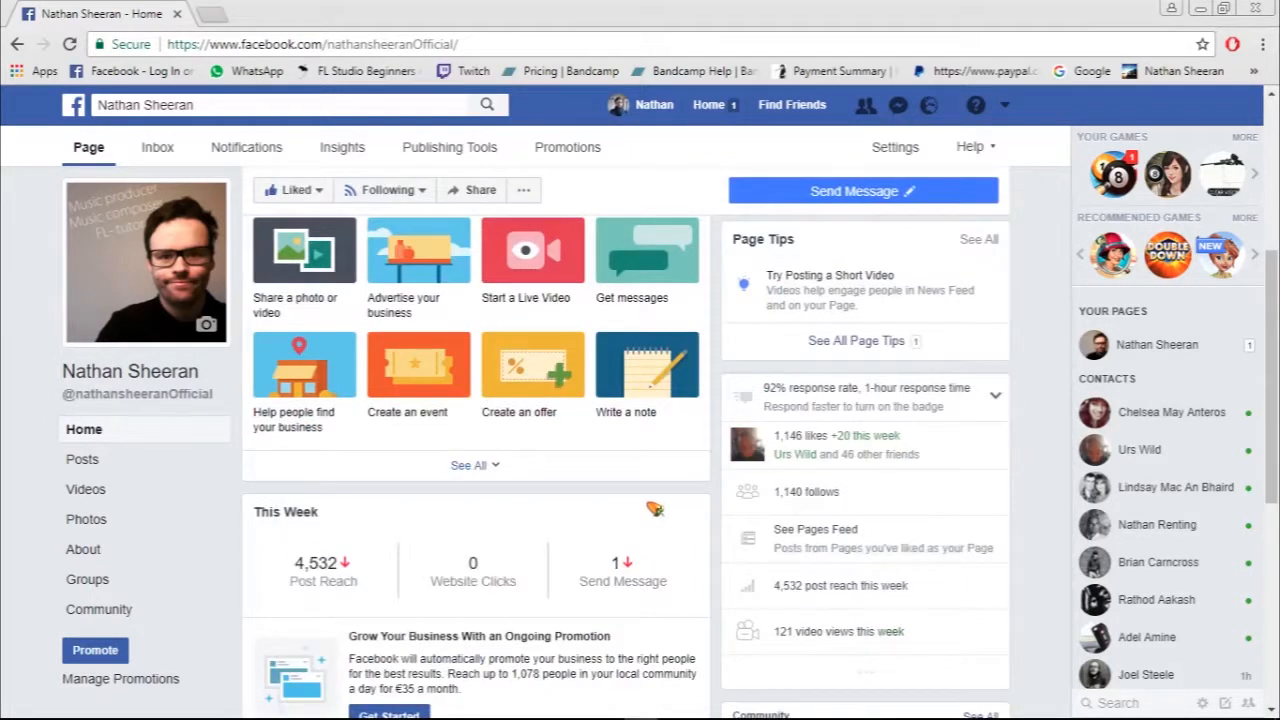
pyautogui.scroll(4, 654, 509)
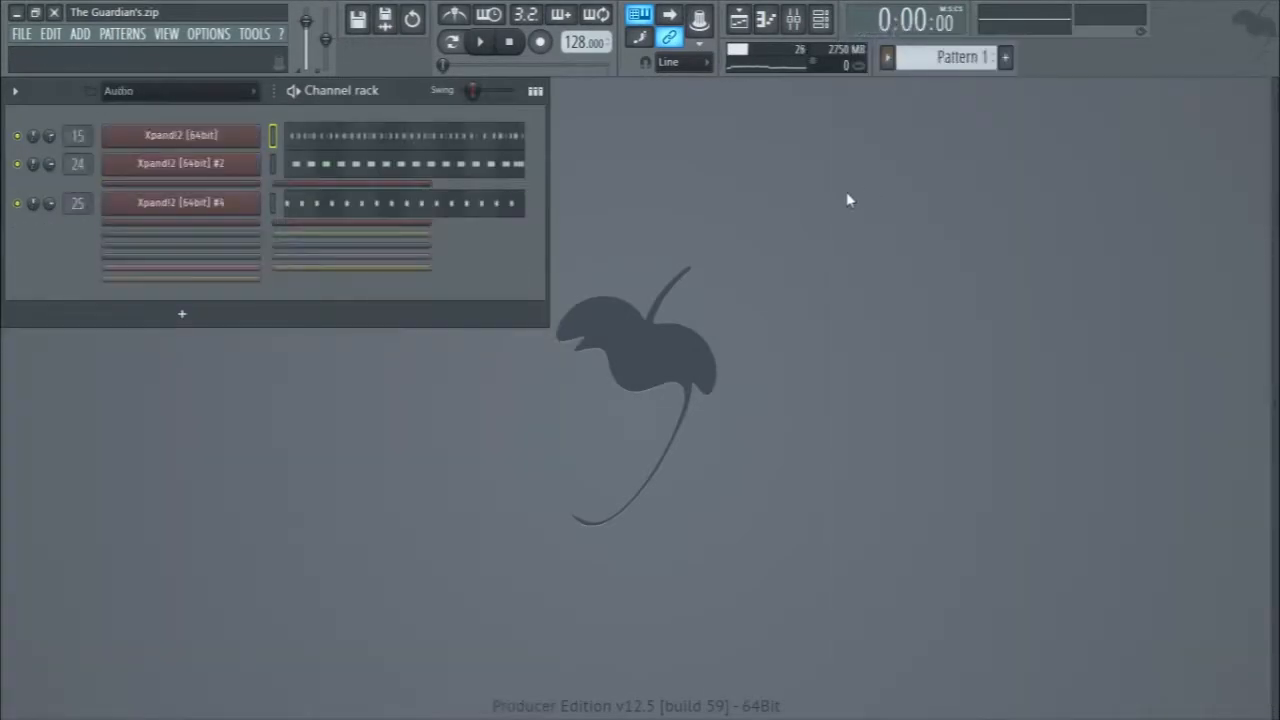
# In FL Studio, switch playback to pattern mode, play Pattern 1 briefly and stop it.
pyautogui.click(450, 43)
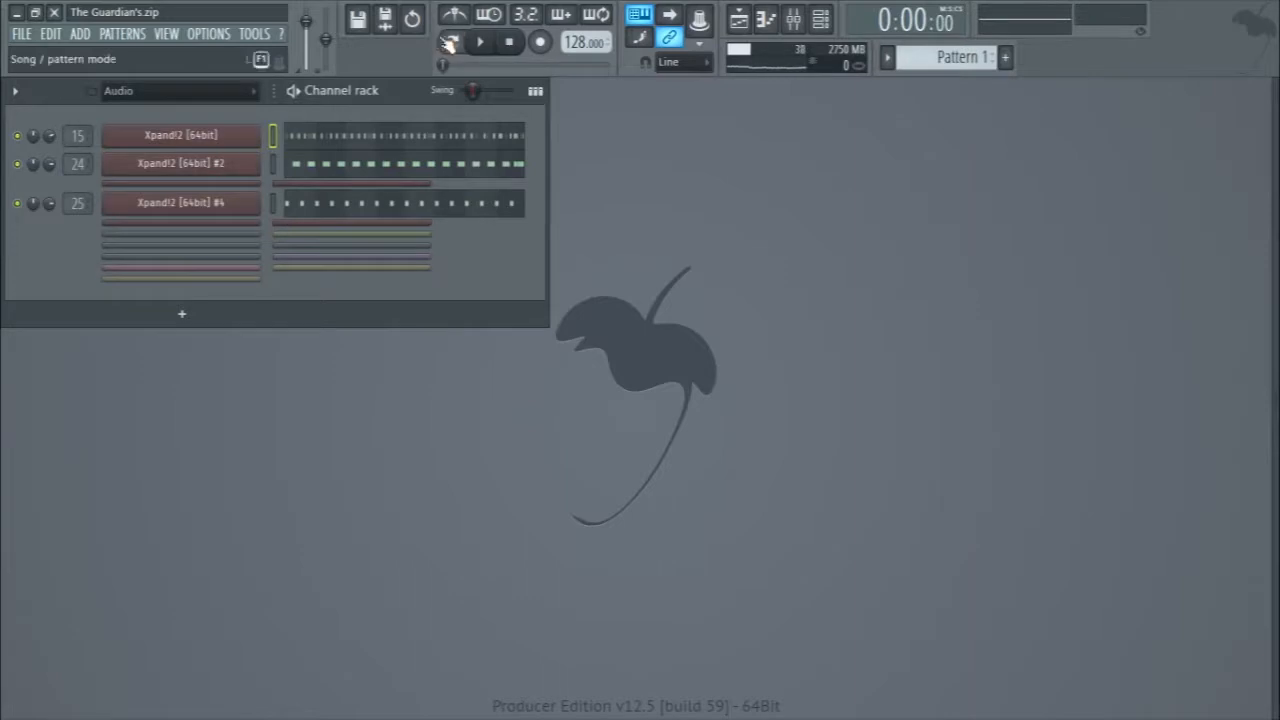
pyautogui.press('space')
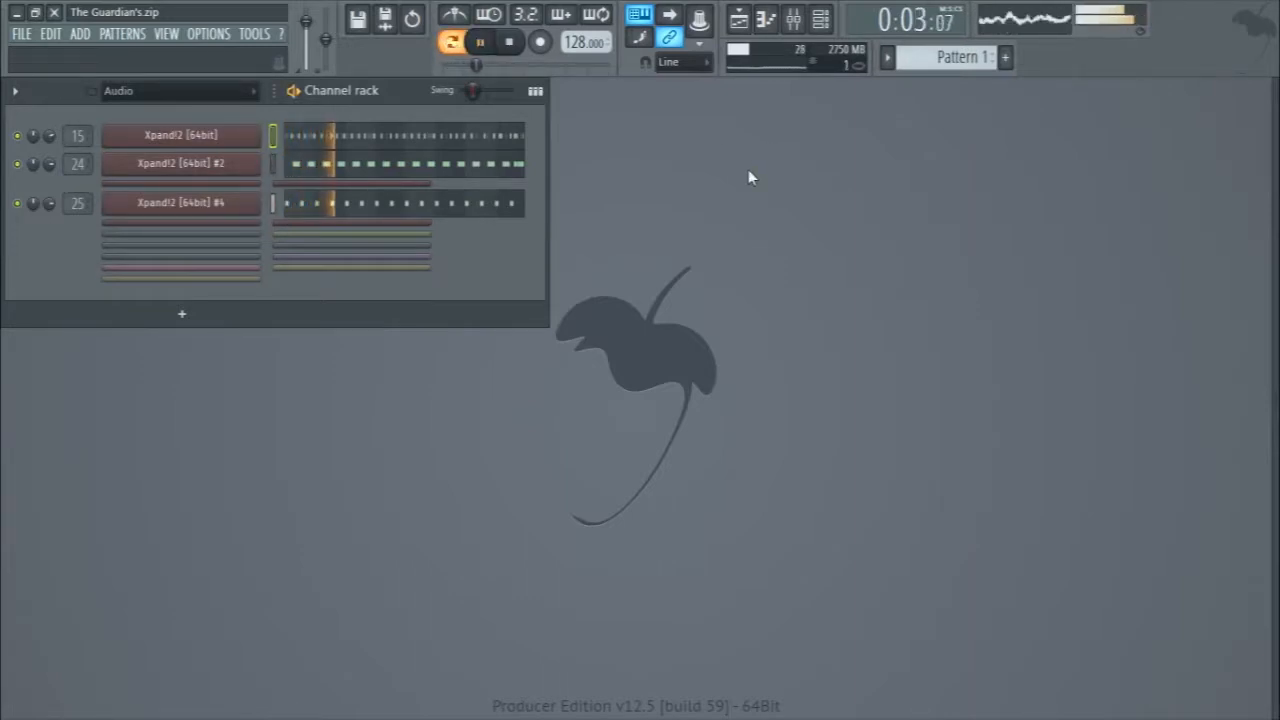
pyautogui.press('space')
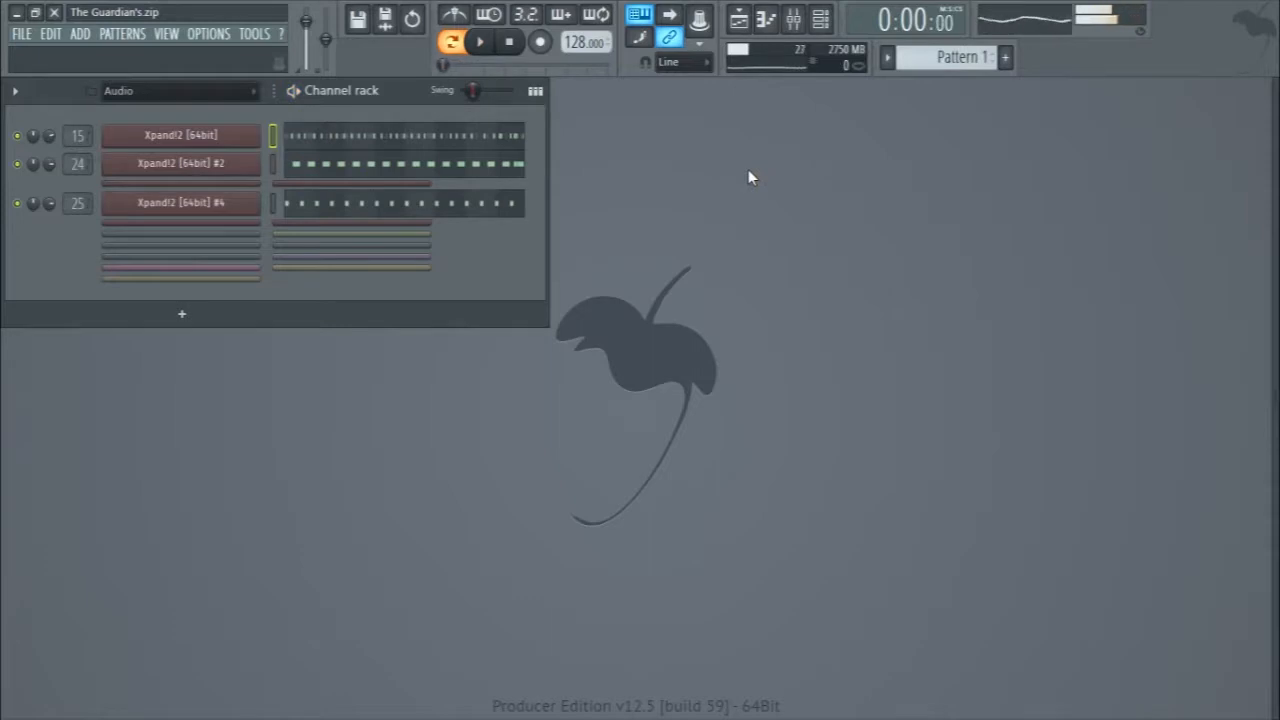
# Inspect the plugin of the first Xpand!2 [64bit] channel and the Fruity Limiter on its mixer track 15.
pyautogui.click(178, 137)
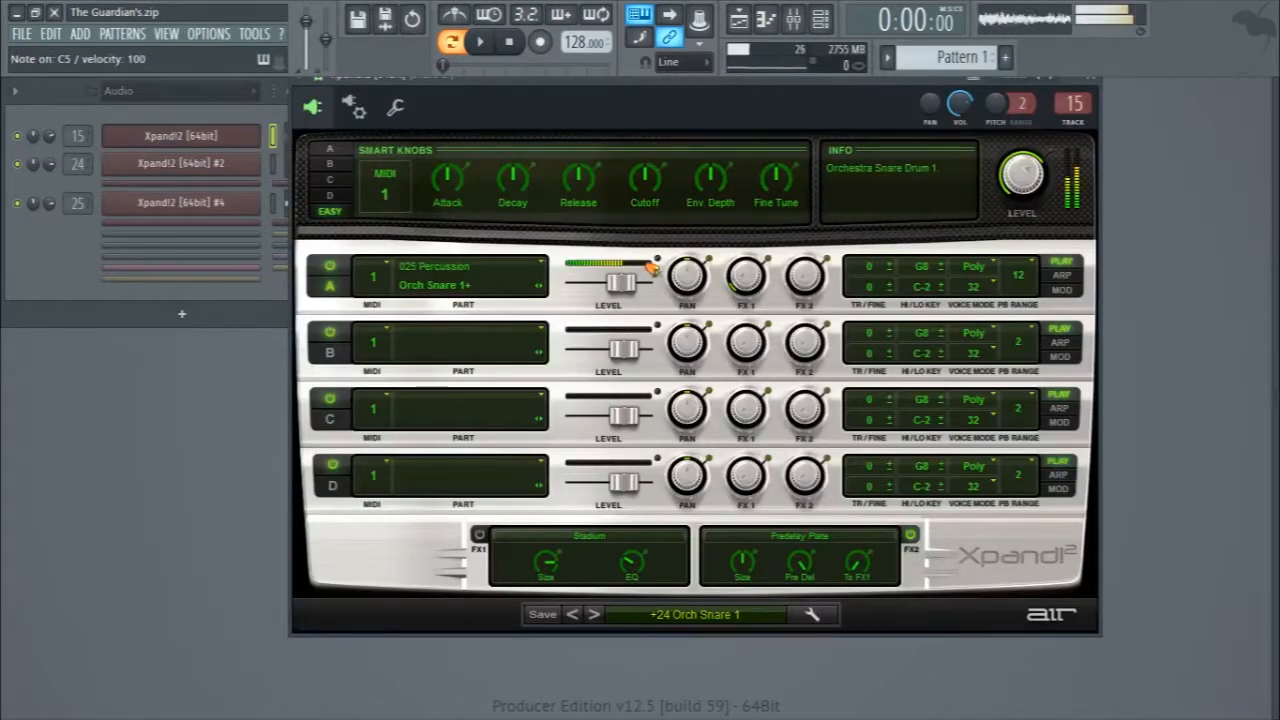
pyautogui.doubleClick(1075, 104)
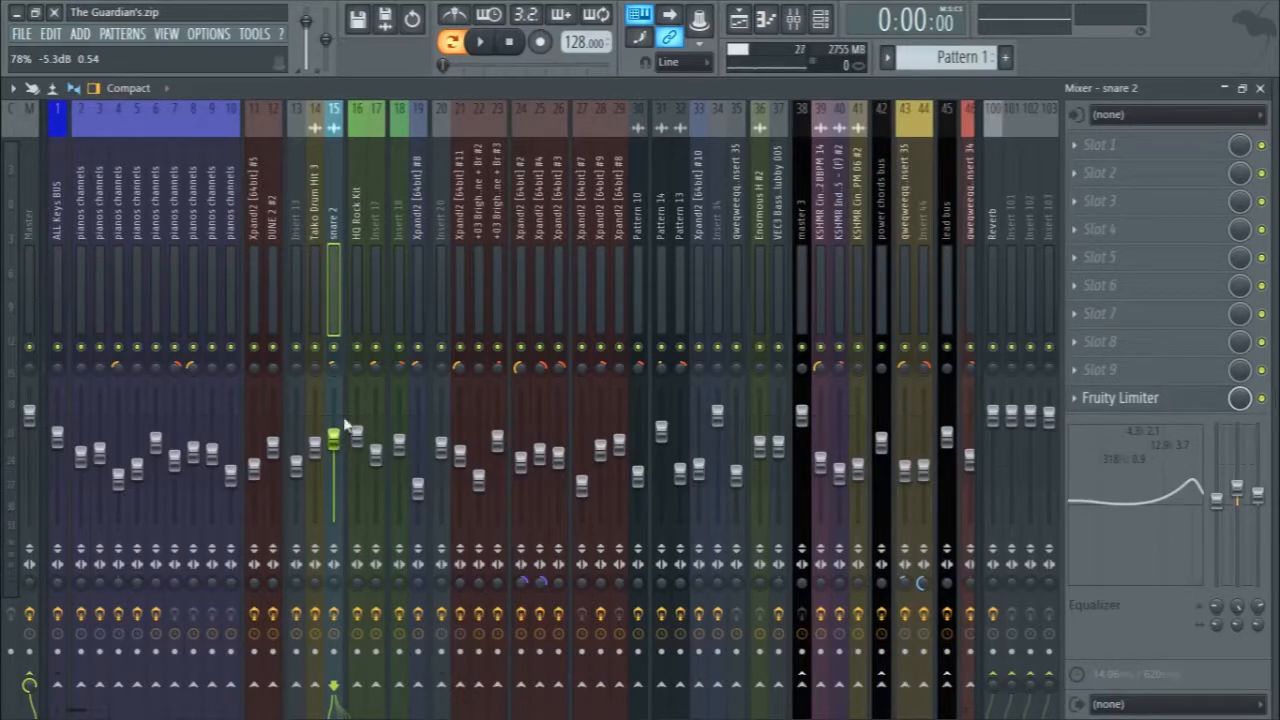
pyautogui.moveTo(330, 375); pyautogui.dragTo(330, 390)
pyautogui.click(1135, 397)
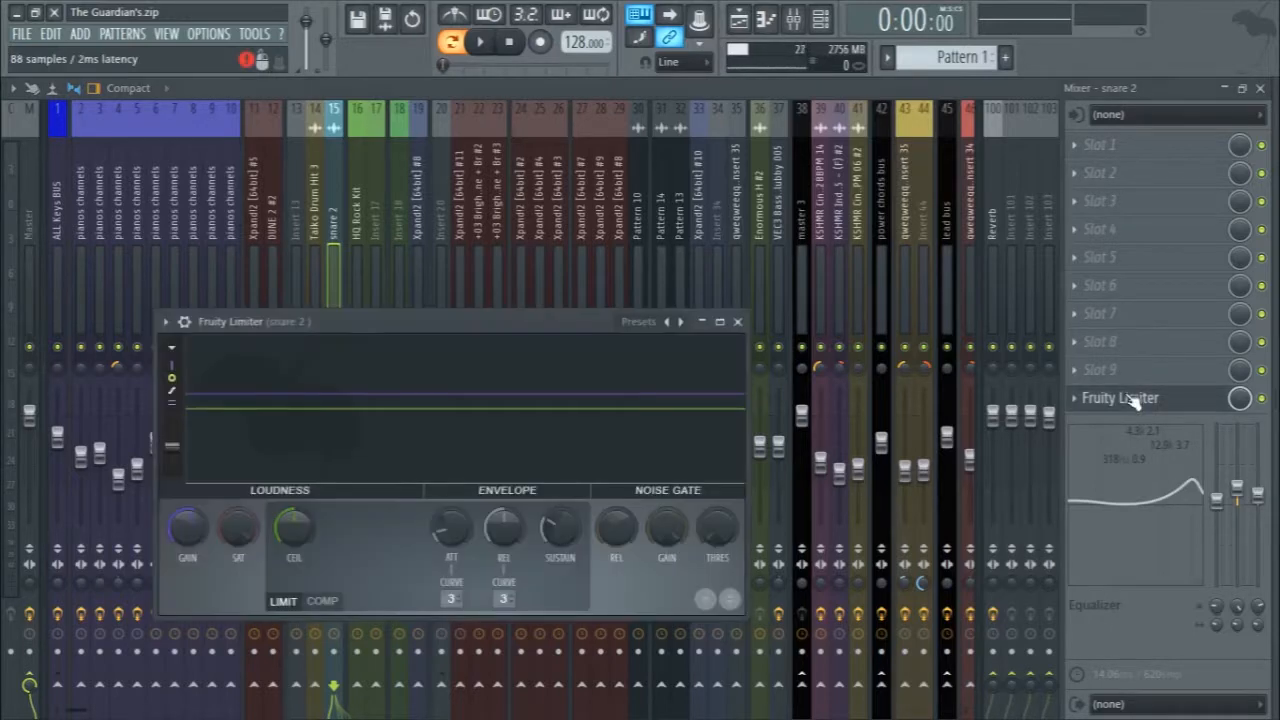
pyautogui.click(737, 321)
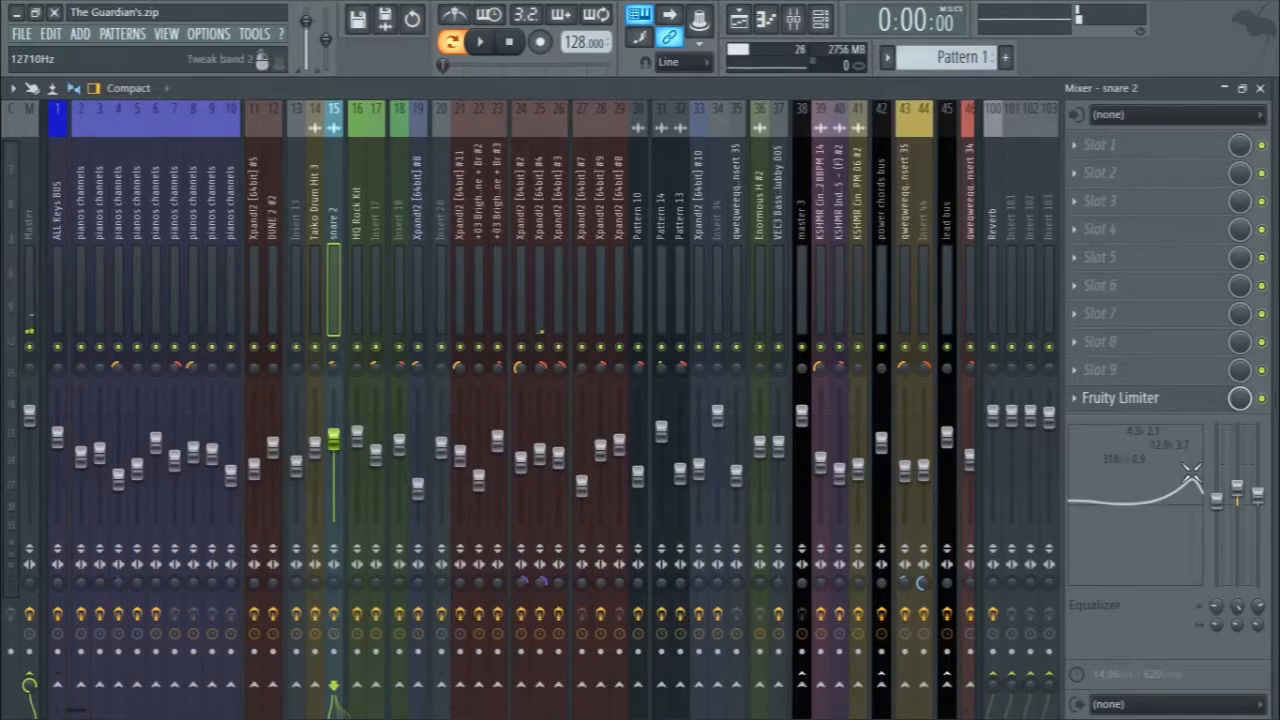
# Adjust the high EQ band of the snare 2 mixer track to about 12.6 kHz with a level of 3.9.
pyautogui.moveTo(1190, 475); pyautogui.dragTo(1191, 480)
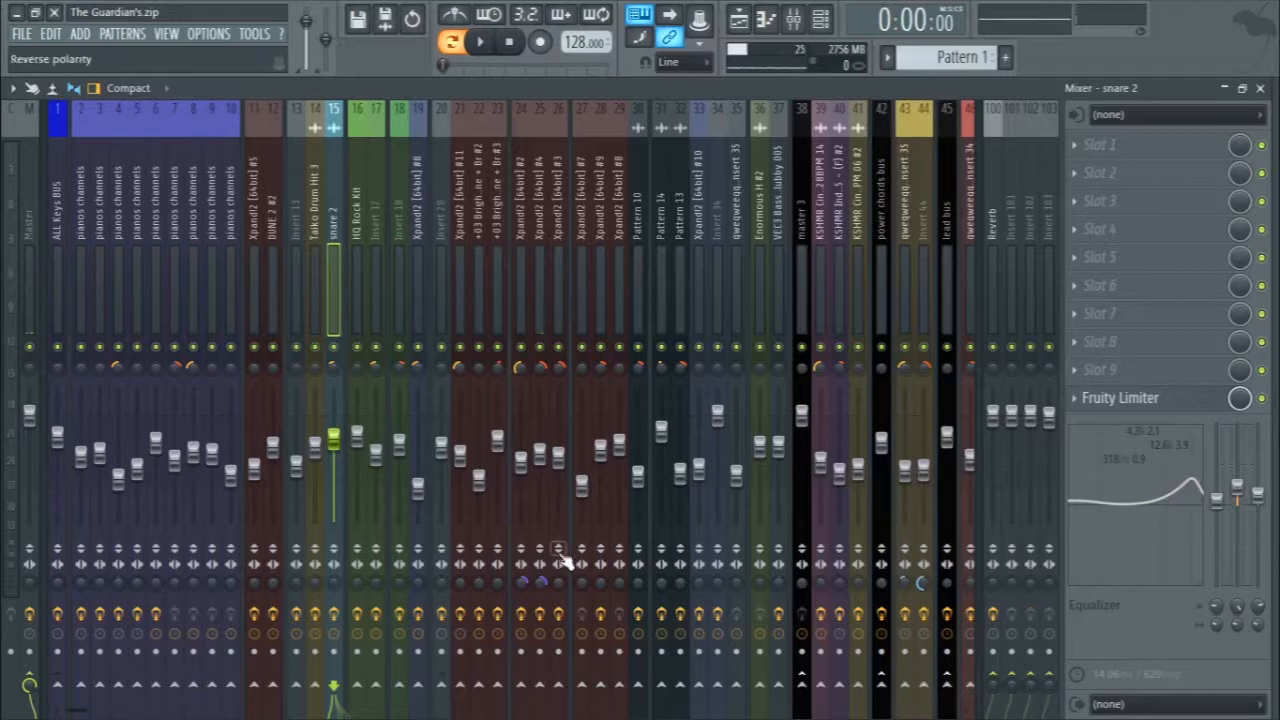
pyautogui.click(1262, 89)
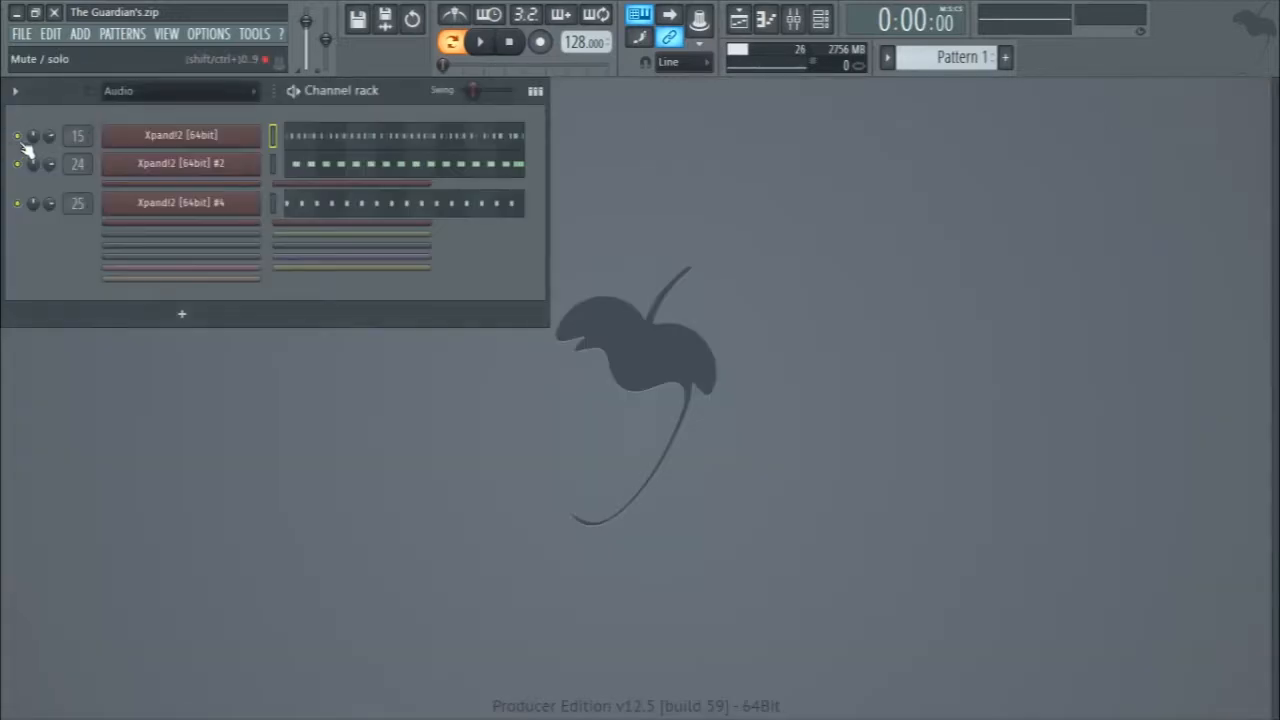
# Play Pattern 1 briefly with the first Xpand!2 channel muted and inspect the plugin of channel Xpand!2 [64bit] #4.
pyautogui.press('space')
pyautogui.press('space')
pyautogui.click(185, 210)
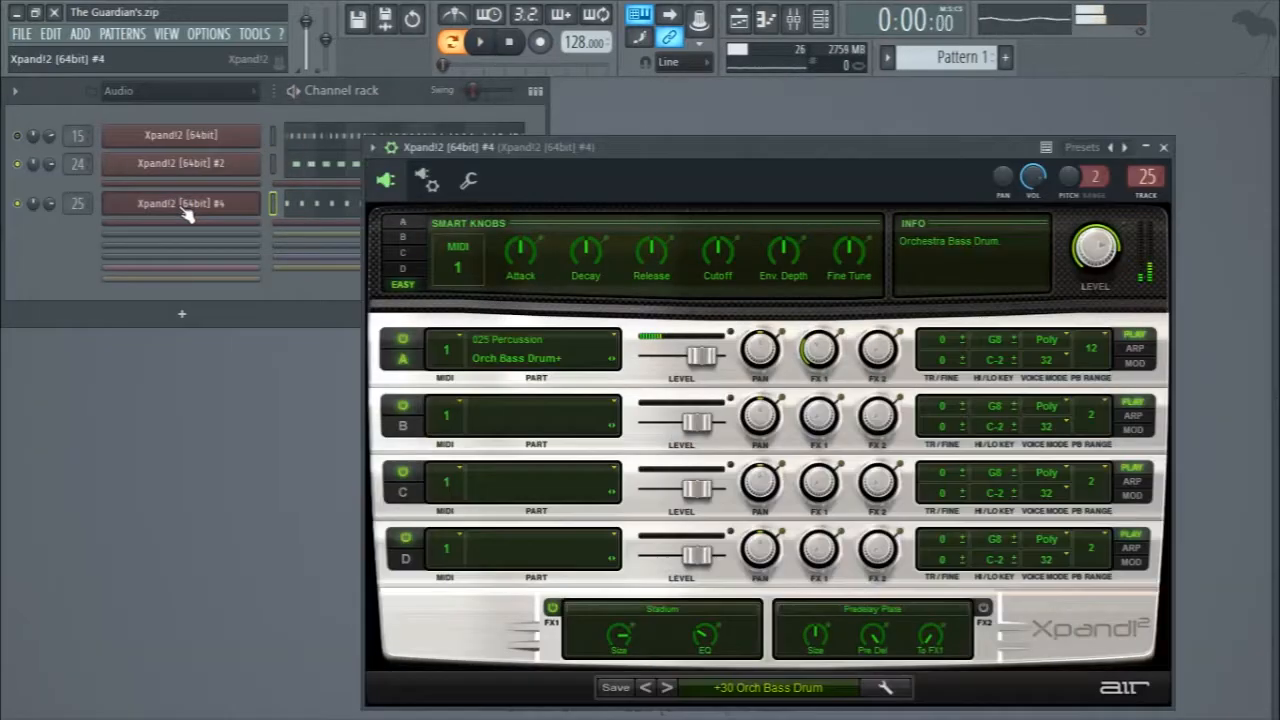
pyautogui.click(185, 210)
# Show the mixer, play Pattern 1 with only track 24 (Xpand!2 [64bit] #2) soloed, and select that track.
pyautogui.press('F9')
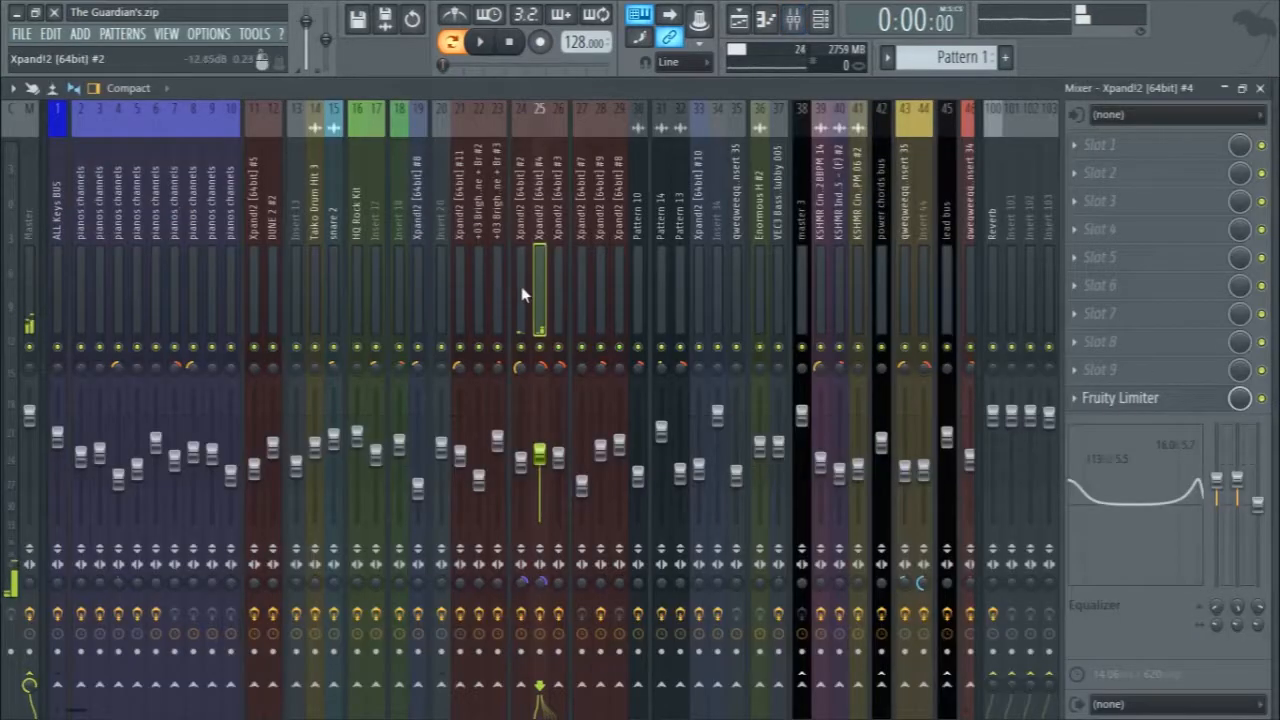
pyautogui.press('space')
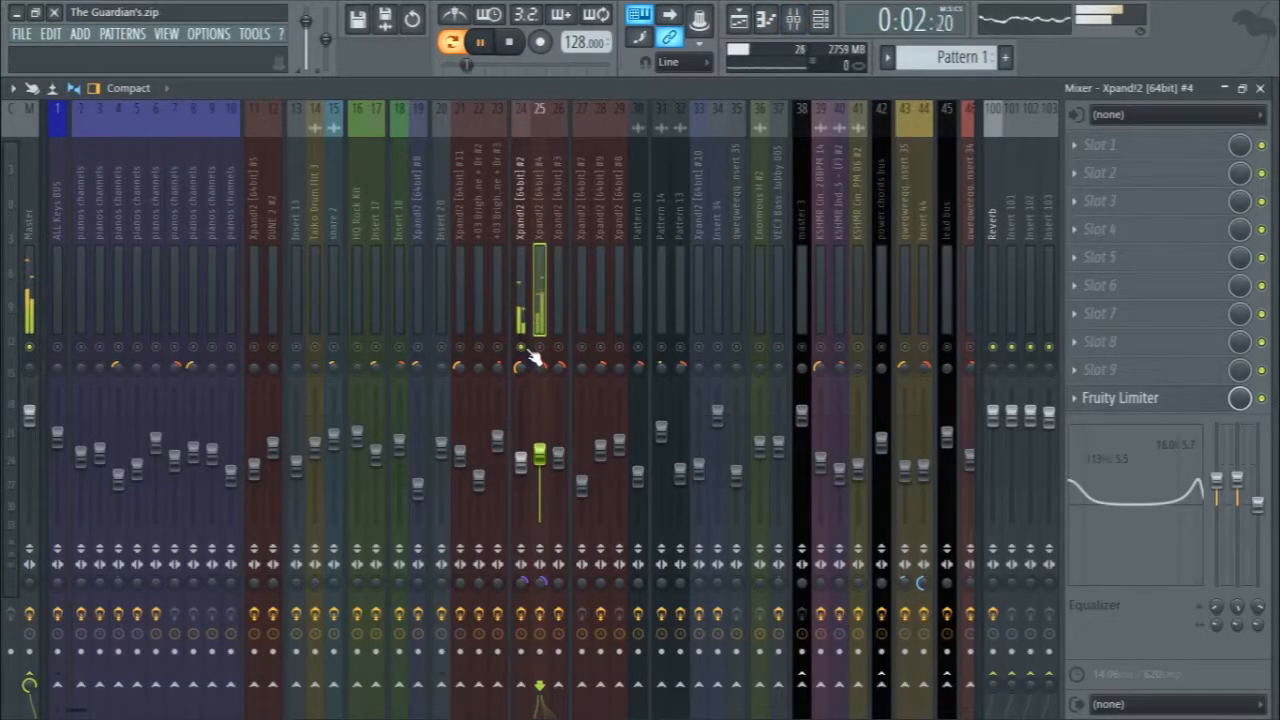
pyautogui.press('space')
pyautogui.click(519, 325)
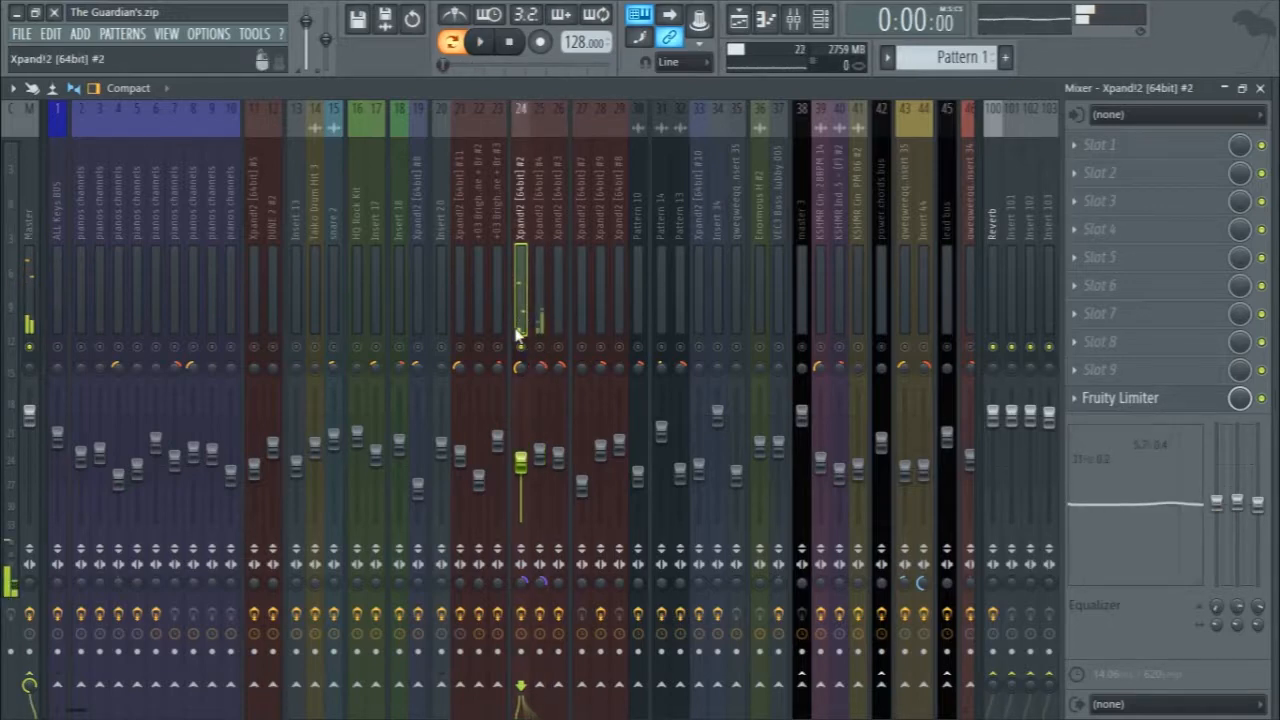
# Inspect the gain and envelope settings of the Fruity Limiter on mixer track 24.
pyautogui.click(1120, 399)
pyautogui.click(1120, 399)
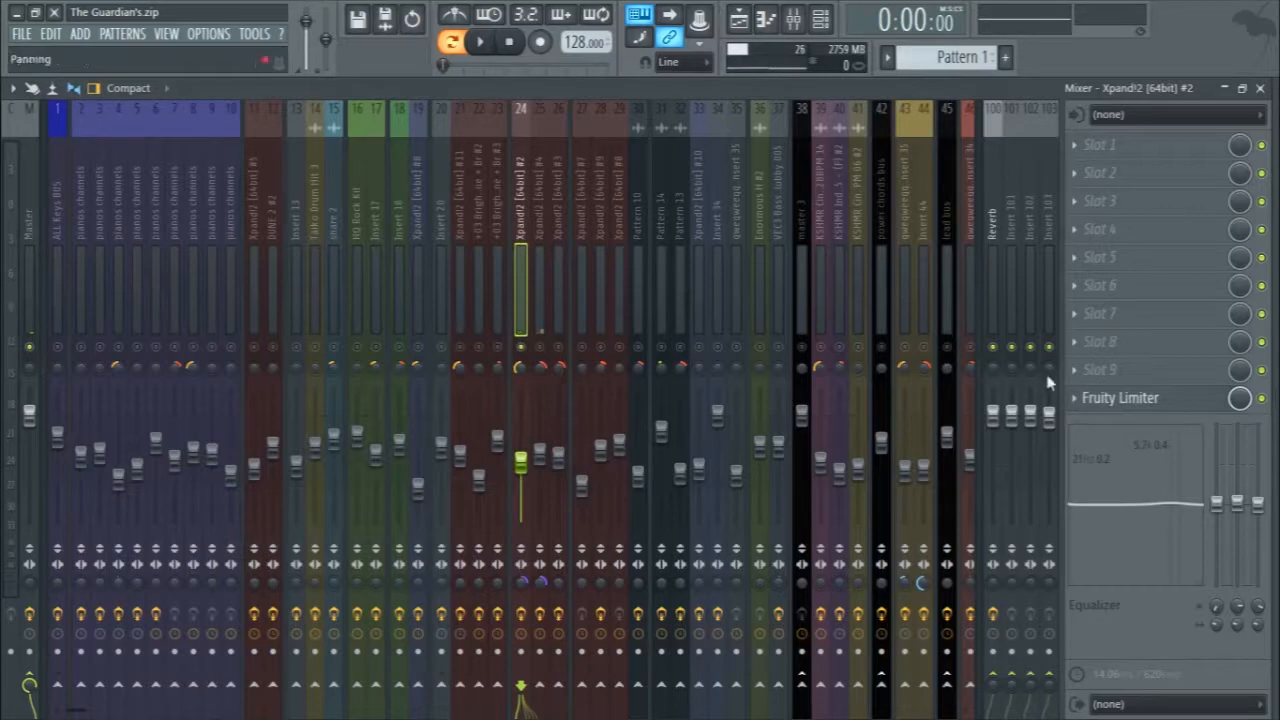
pyautogui.click(1160, 415)
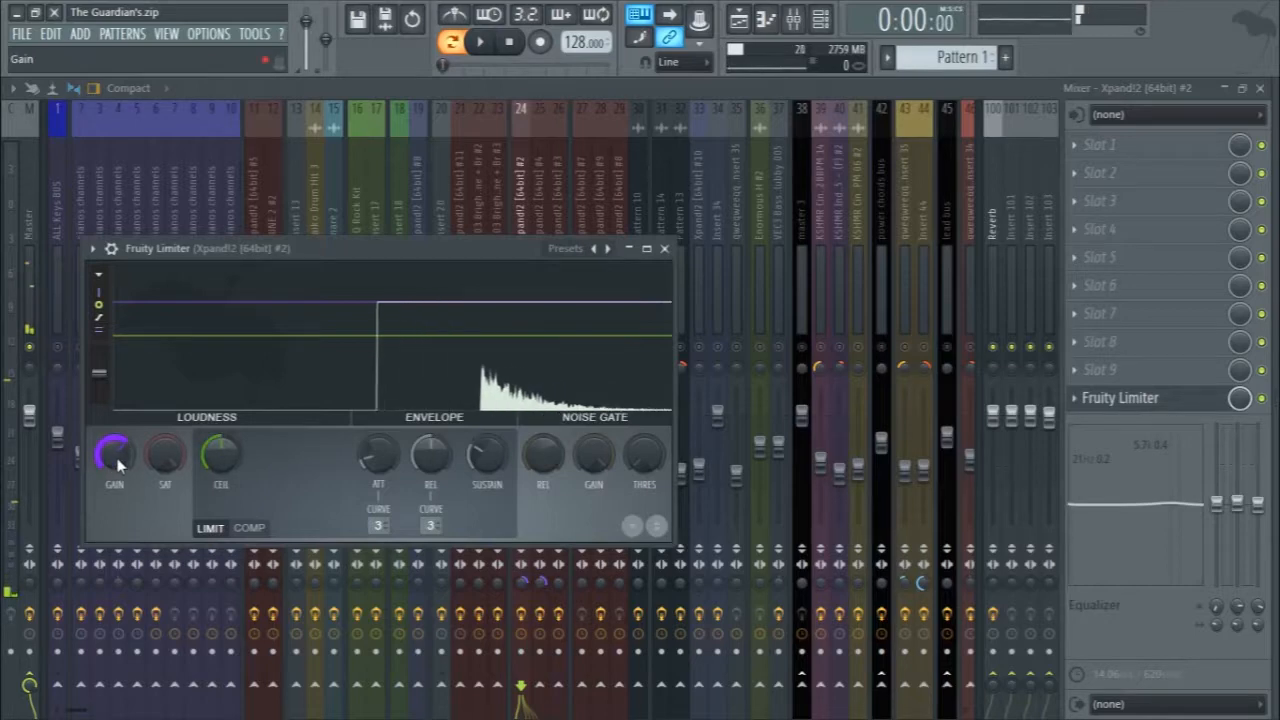
pyautogui.click(664, 248)
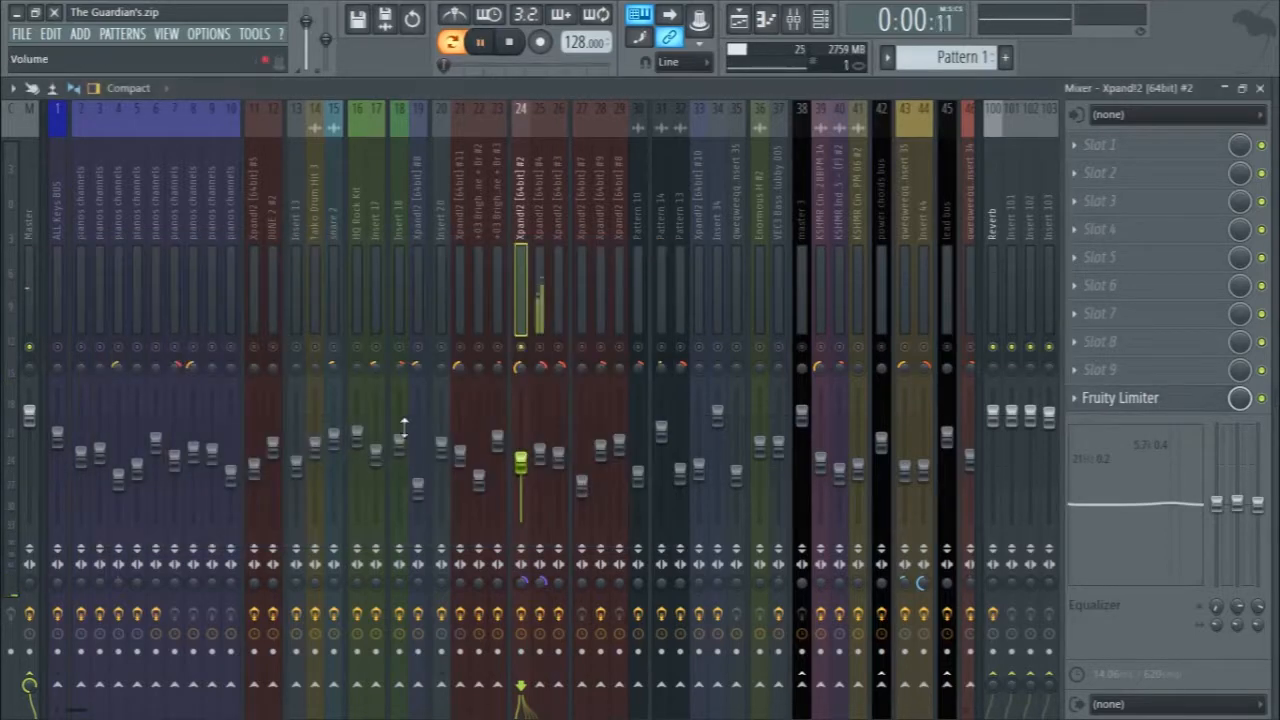
# Audition mixer tracks 24 and 25 by switching the solo between them, and recheck the Fruity Limiter on track 24.
pyautogui.click(542, 347)
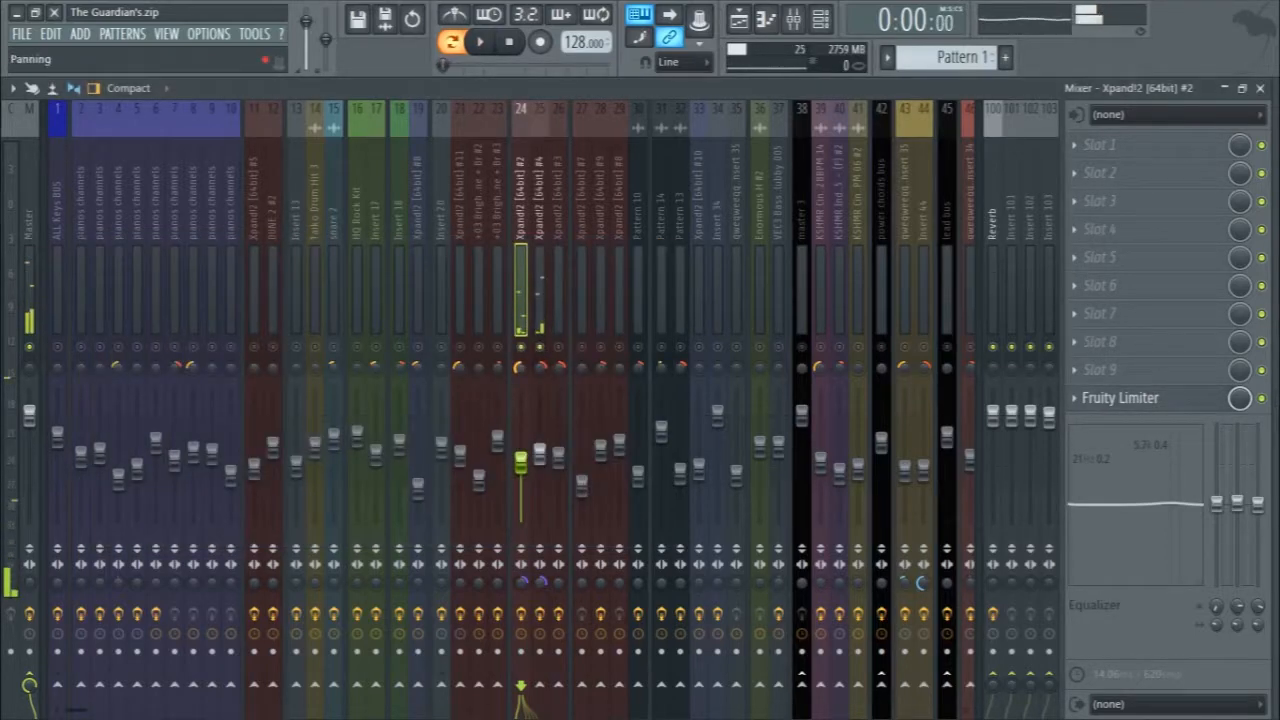
pyautogui.click(521, 347)
pyautogui.press('space')
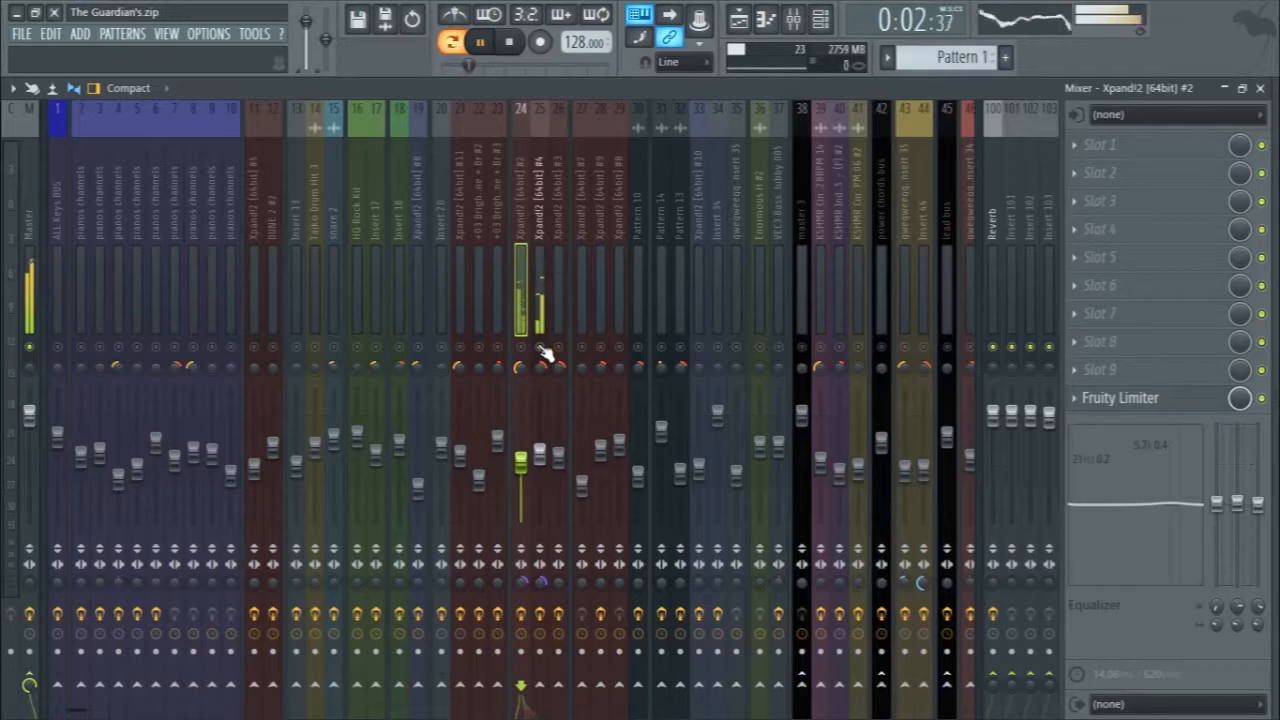
pyautogui.press('space')
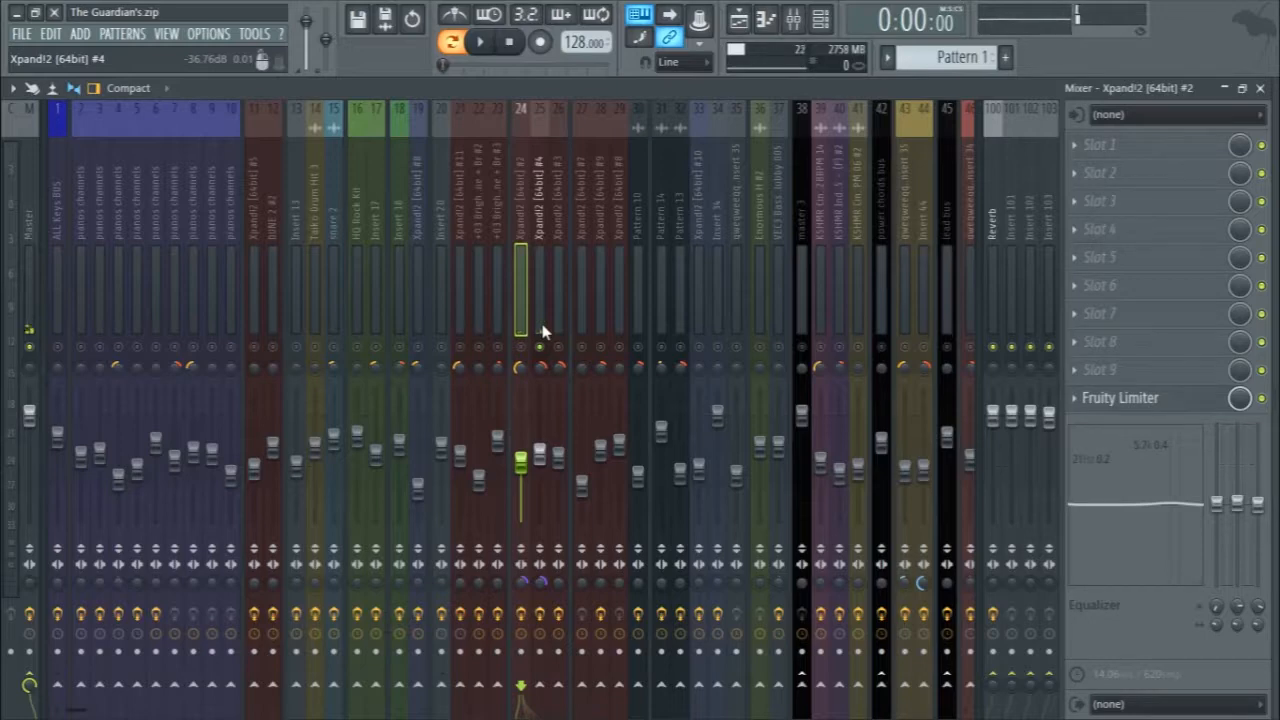
pyautogui.press('space')
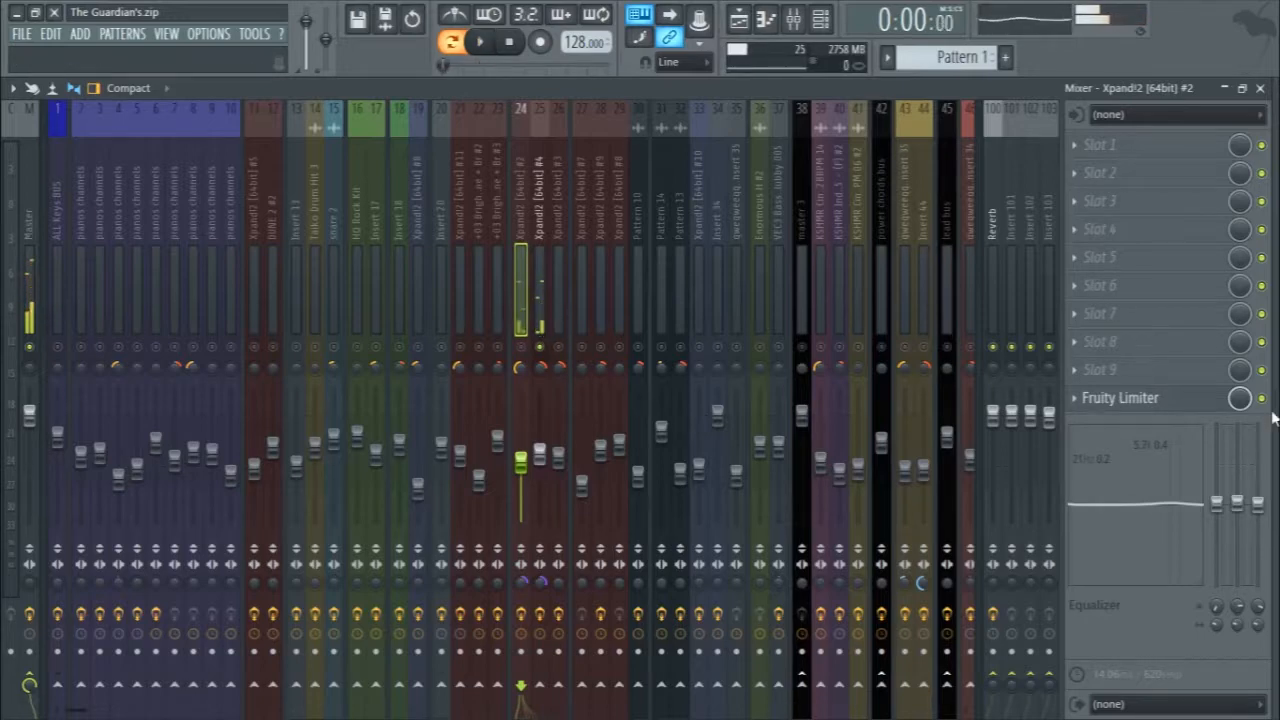
pyautogui.click(1140, 399)
pyautogui.click(1140, 399)
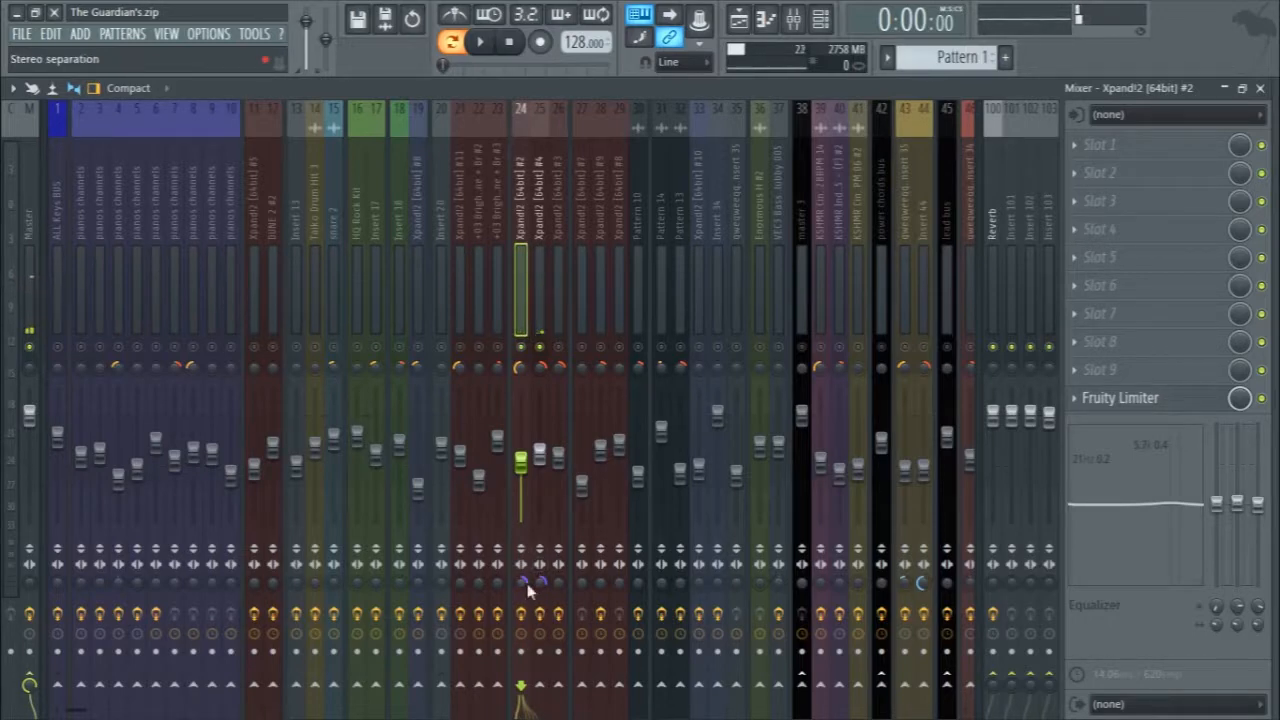
# Audition mixer track 25 (Xpand!2 [64bit] #4) while trying different stereo separation settings on it.
pyautogui.click(540, 300)
pyautogui.press('space')
pyautogui.press('space')
pyautogui.moveTo(540, 584); pyautogui.dragTo(540, 484)
pyautogui.moveTo(540, 584); pyautogui.dragTo(540, 613)
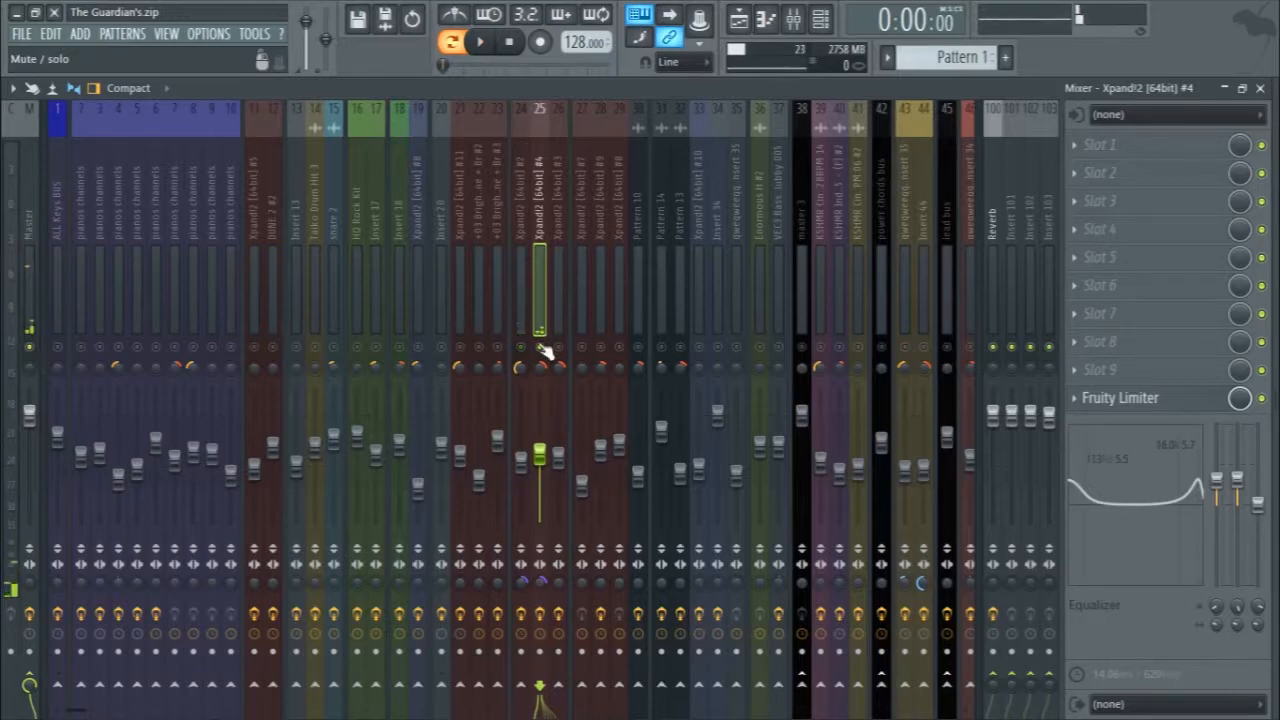
pyautogui.press('space')
pyautogui.press('space')
pyautogui.click(1262, 90)
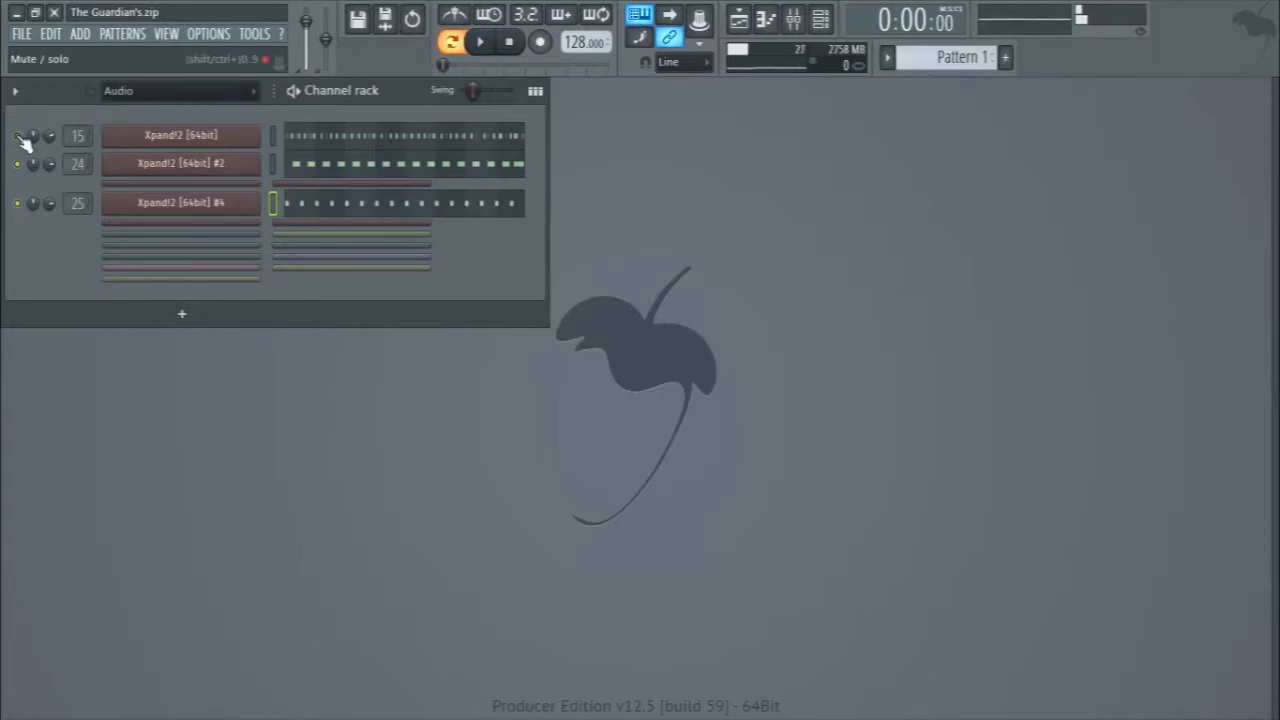
# Select Pattern 2, play it briefly and examine its Xpand!2 [64bit] notes in the piano roll.
pyautogui.scroll(-1, 945, 57)
pyautogui.press('space')
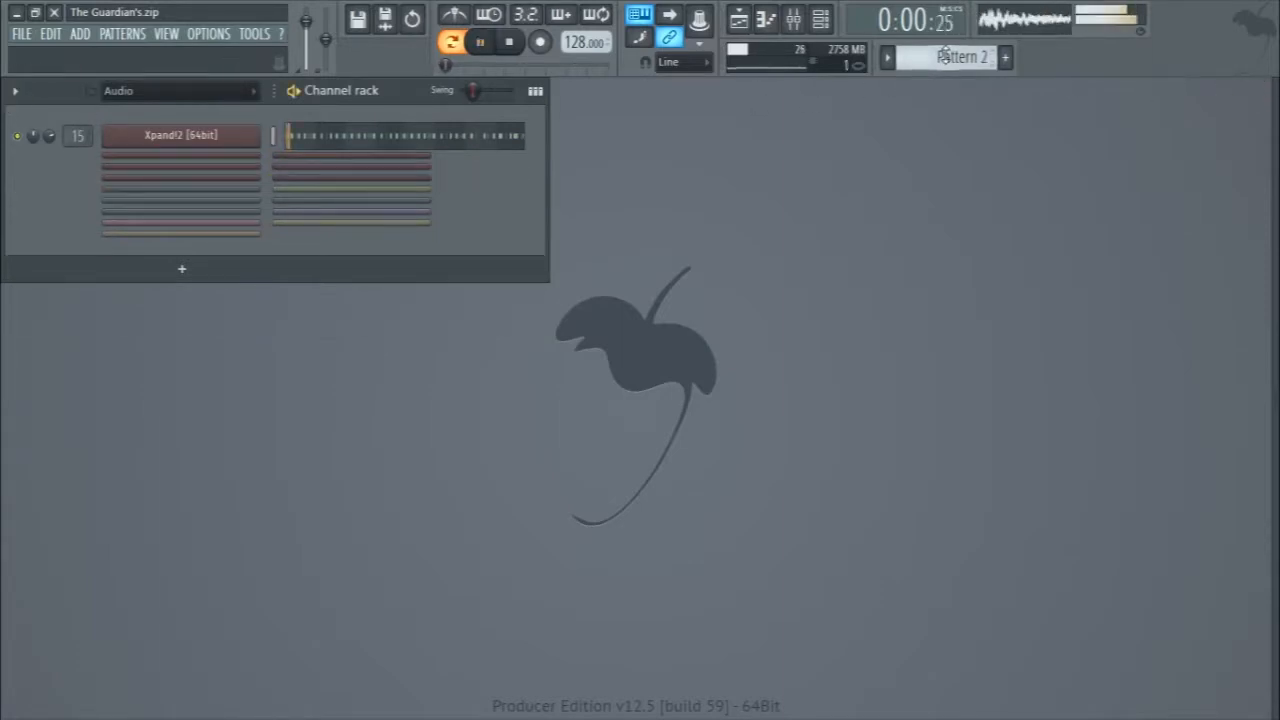
pyautogui.press('space')
pyautogui.click(426, 138)
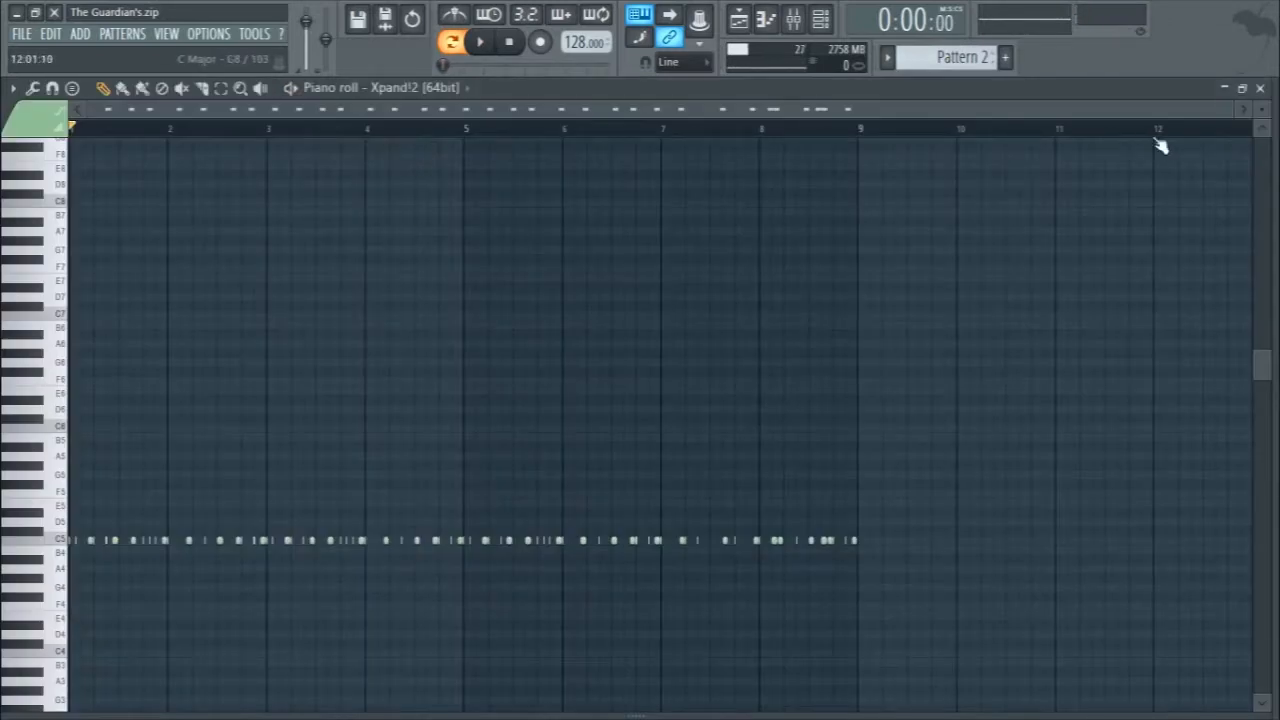
pyautogui.click(1262, 88)
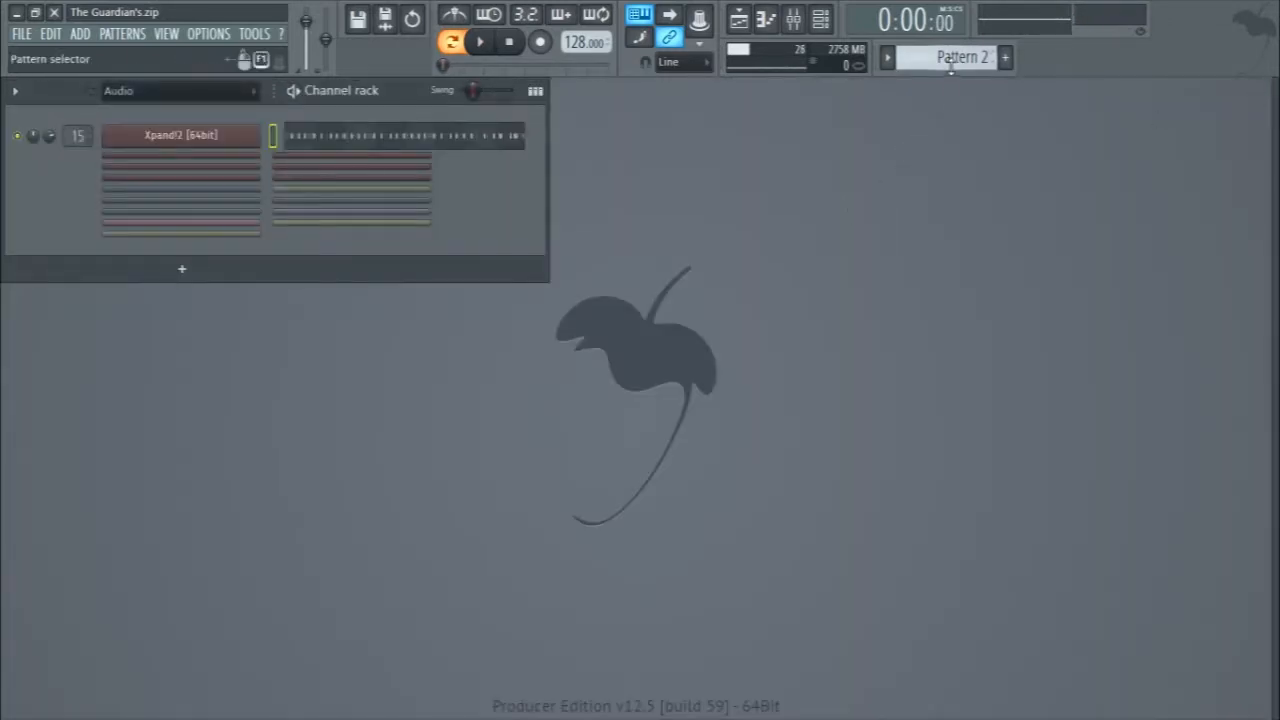
# Play Pattern 3 and Pattern 4 alternately to compare their Xpand!2 #2 and #4 parts.
pyautogui.scroll(-1, 950, 58)
pyautogui.press('space')
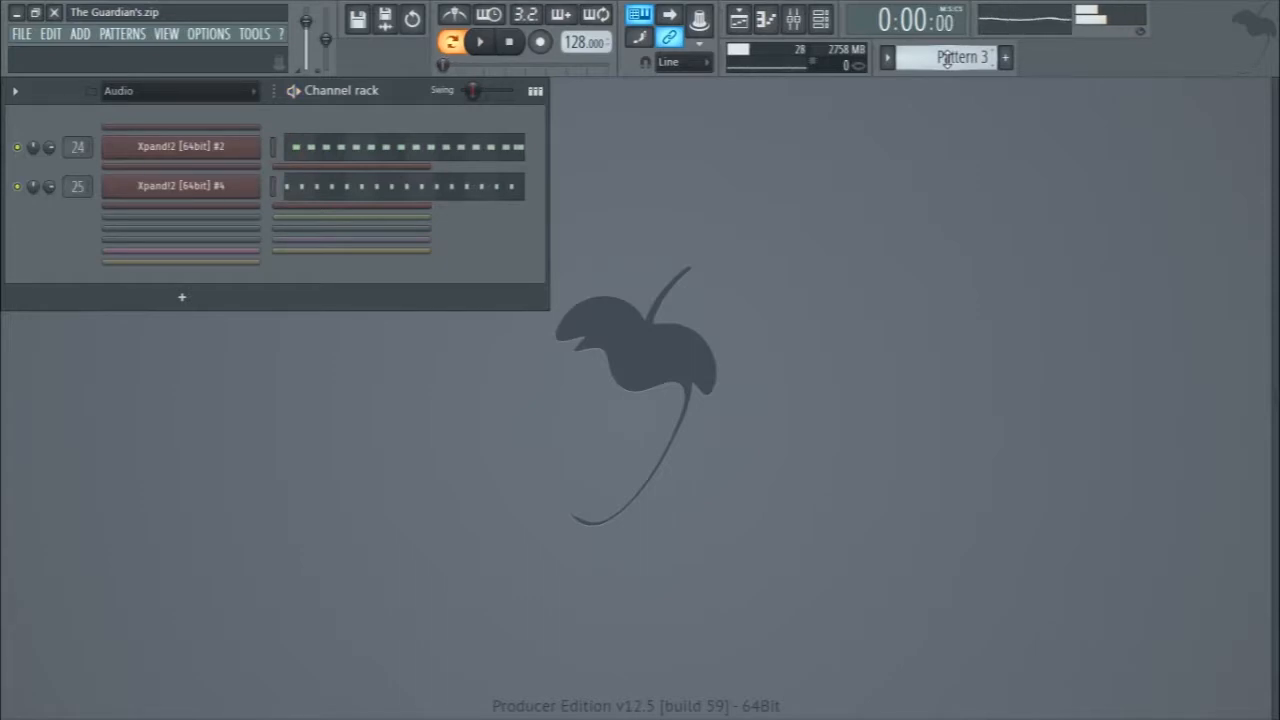
pyautogui.scroll(-1, 947, 58)
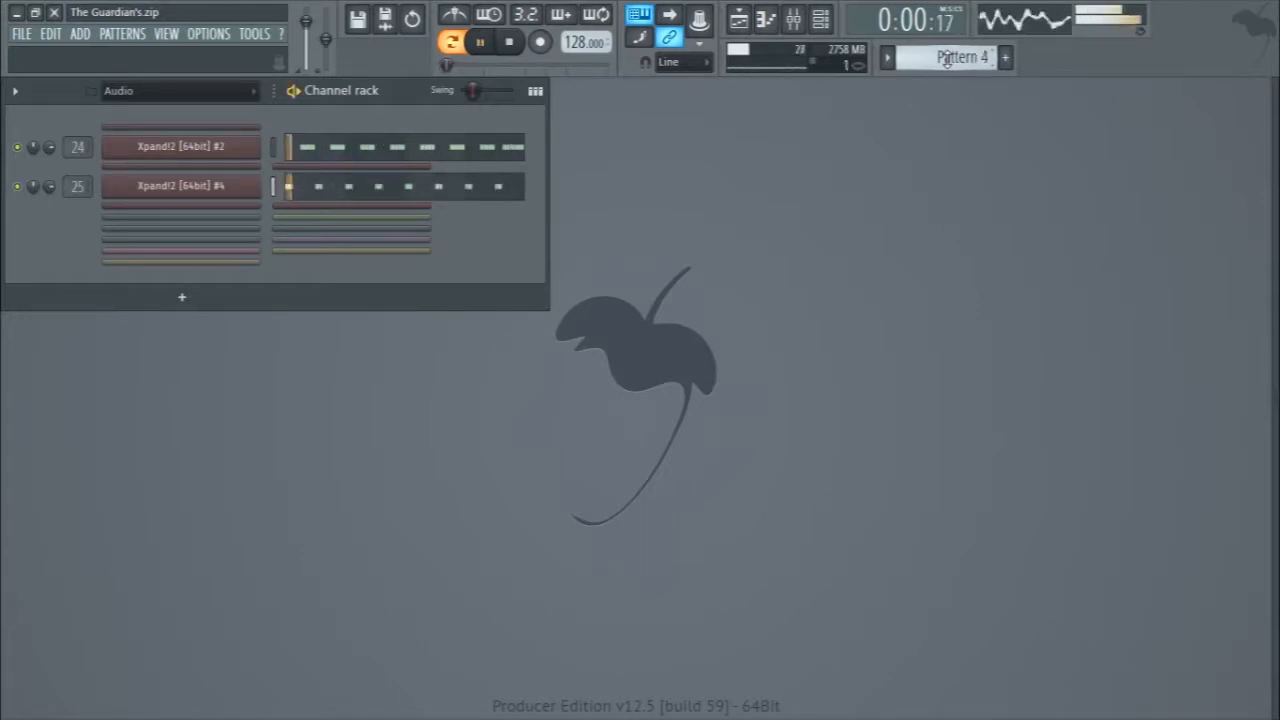
pyautogui.scroll(1, 947, 58)
pyautogui.press('space')
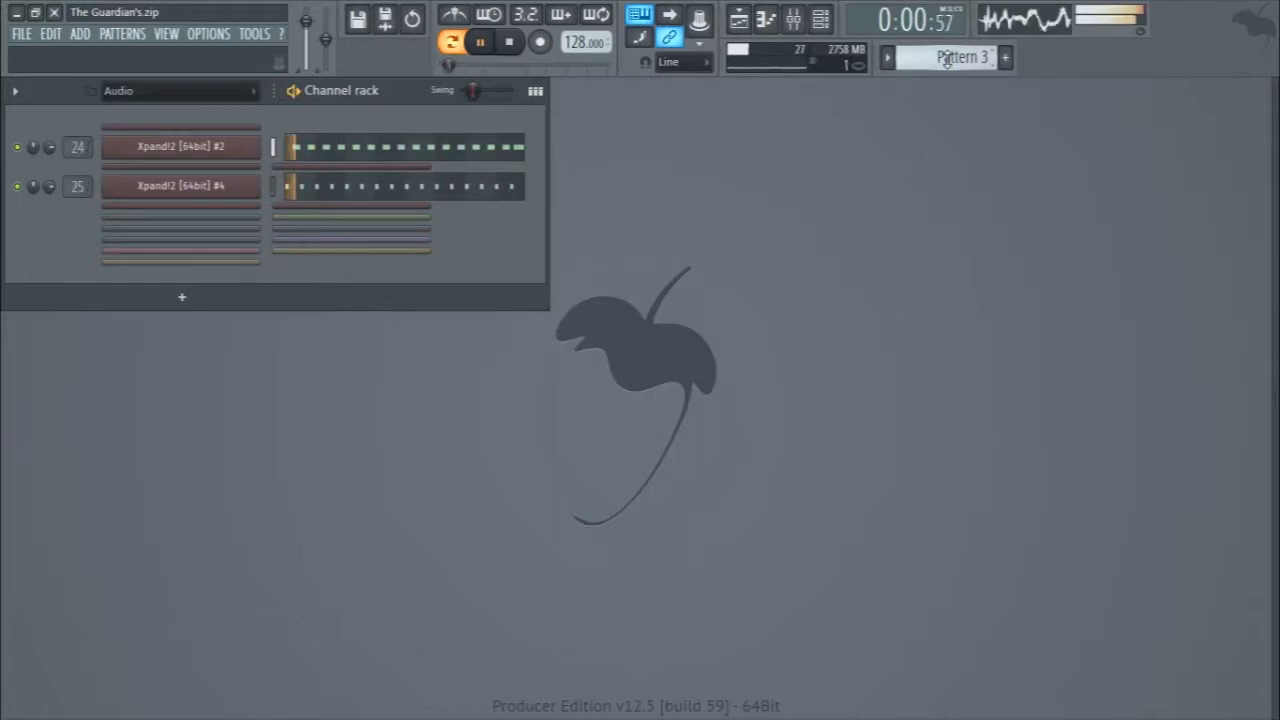
pyautogui.press('space')
pyautogui.scroll(-1, 947, 58)
pyautogui.press('space')
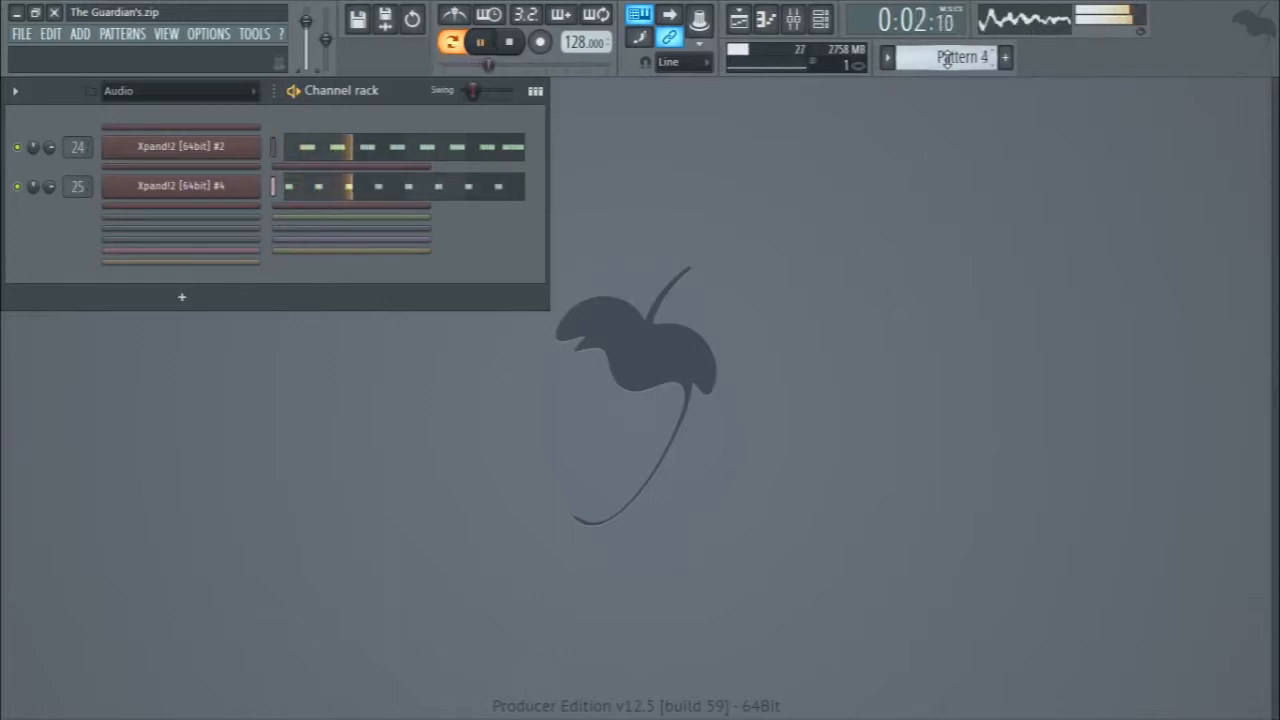
pyautogui.press('space')
# Select Pattern 5 and audition its Xpand!2 [64bit] channel soloed, restoring all channels when done.
pyautogui.scroll(-1, 947, 58)
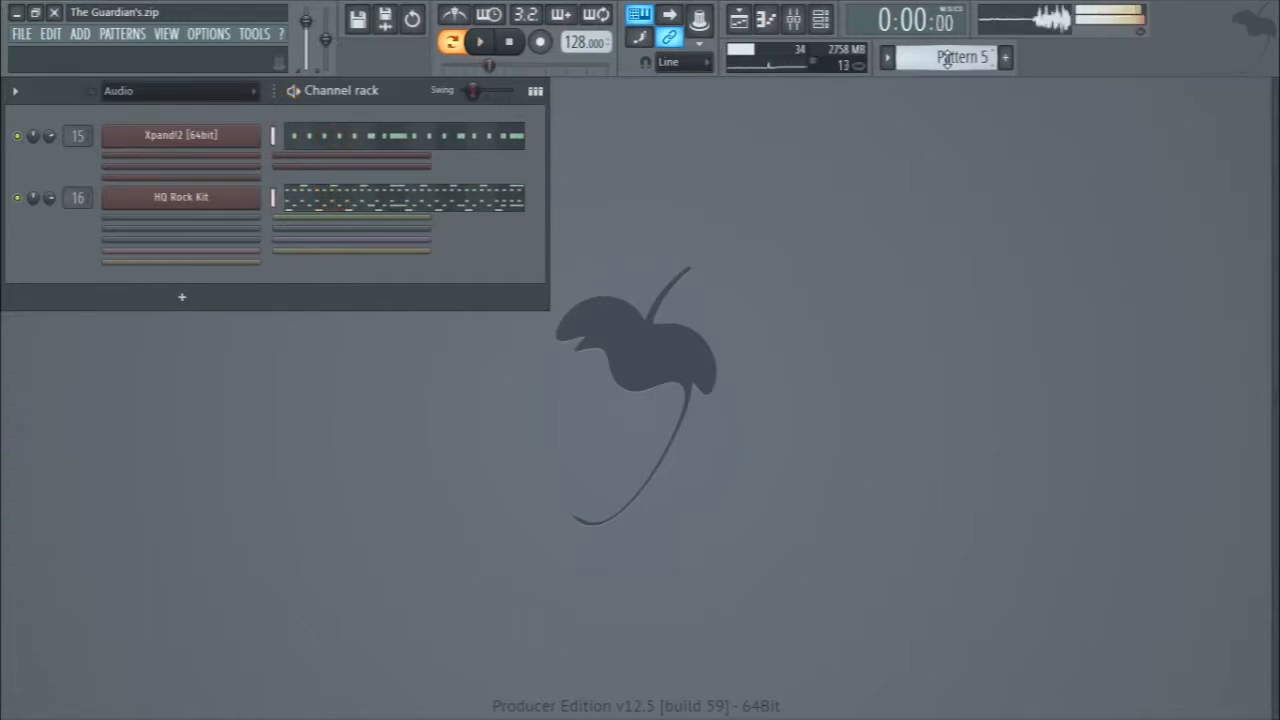
pyautogui.rightClick(17, 136)
pyautogui.click(25, 147)
pyautogui.press('space')
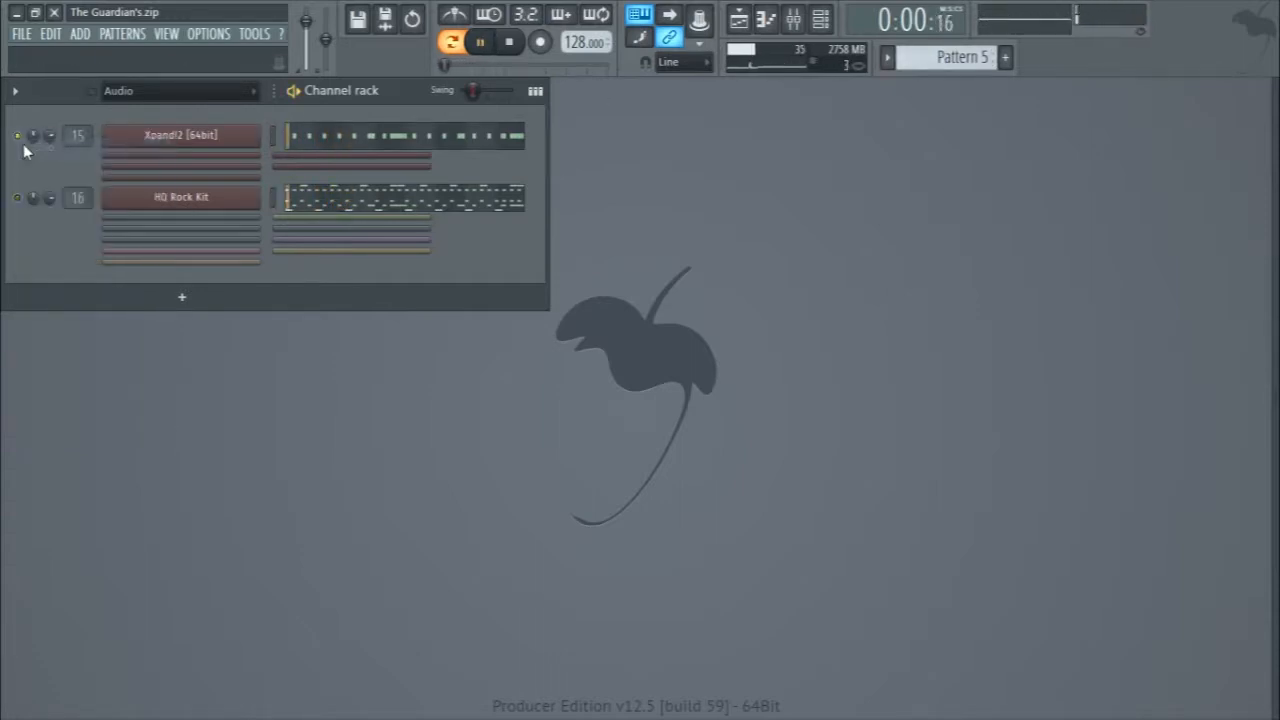
pyautogui.press('space')
pyautogui.rightClick(18, 137)
pyautogui.click(25, 147)
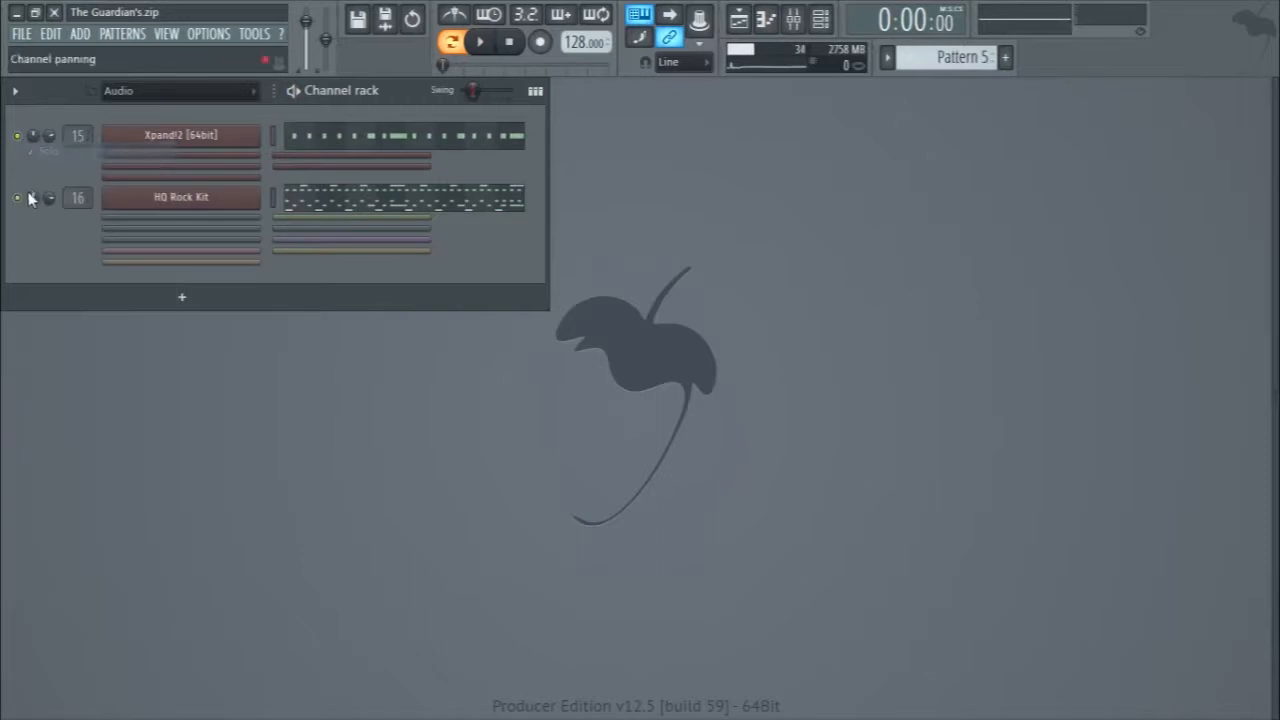
# Inspect the FPC plugin of the HQ Rock Kit channel while playing Pattern 5 with the Xpand!2 channel muted.
pyautogui.click(213, 203)
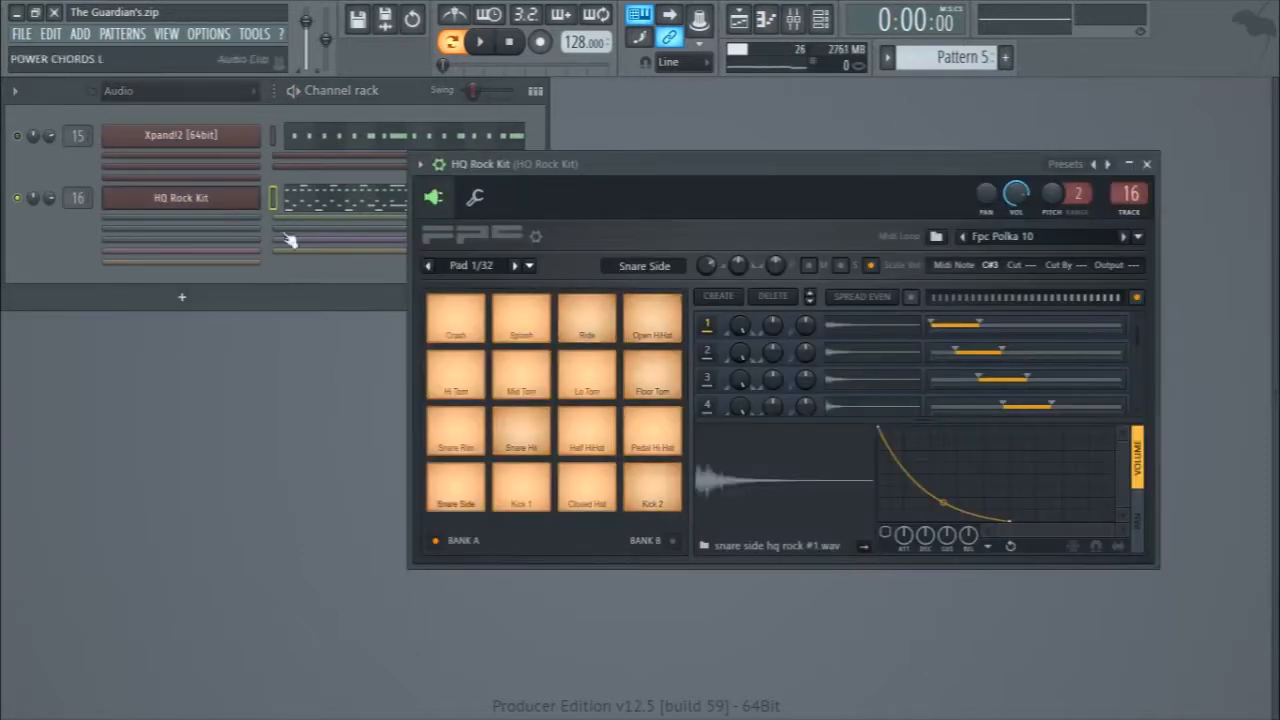
pyautogui.moveTo(829, 183); pyautogui.dragTo(723, 194)
pyautogui.press('space')
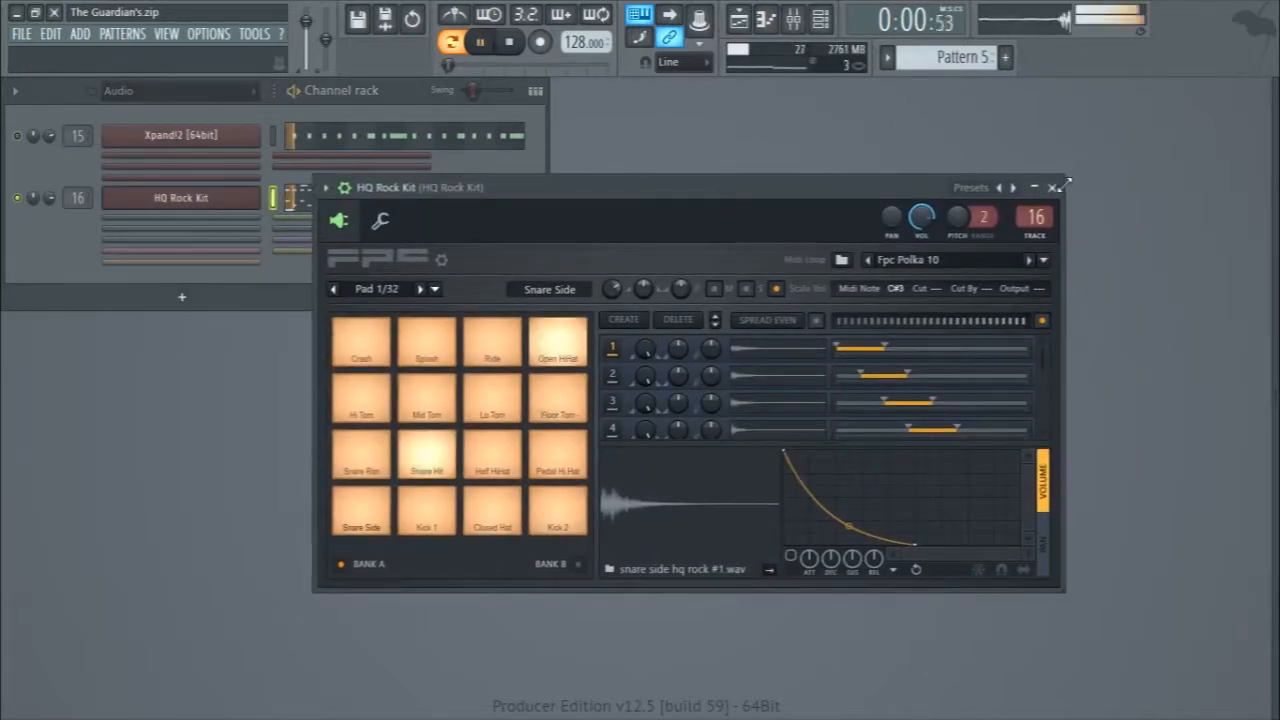
pyautogui.click(1055, 187)
pyautogui.press('space')
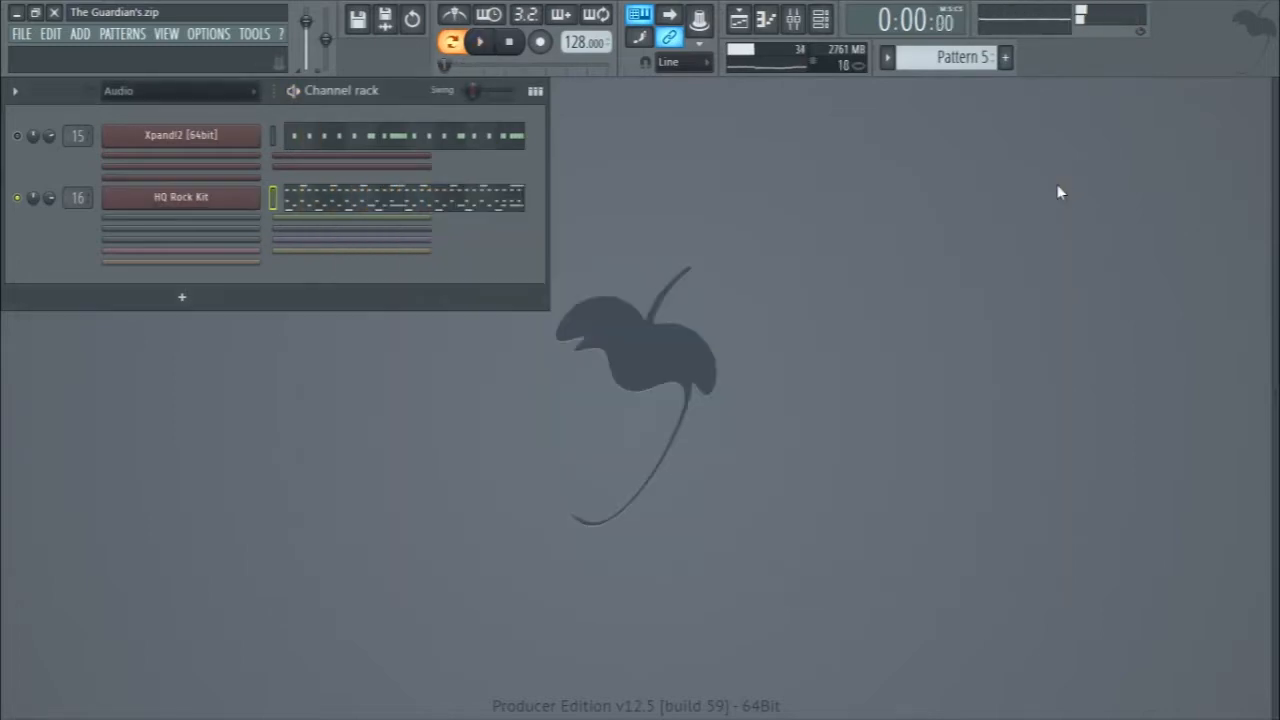
# Play Pattern 5 with the mixer shown and look through the settings of mixer tracks 17, 18 and 19.
pyautogui.press('F9')
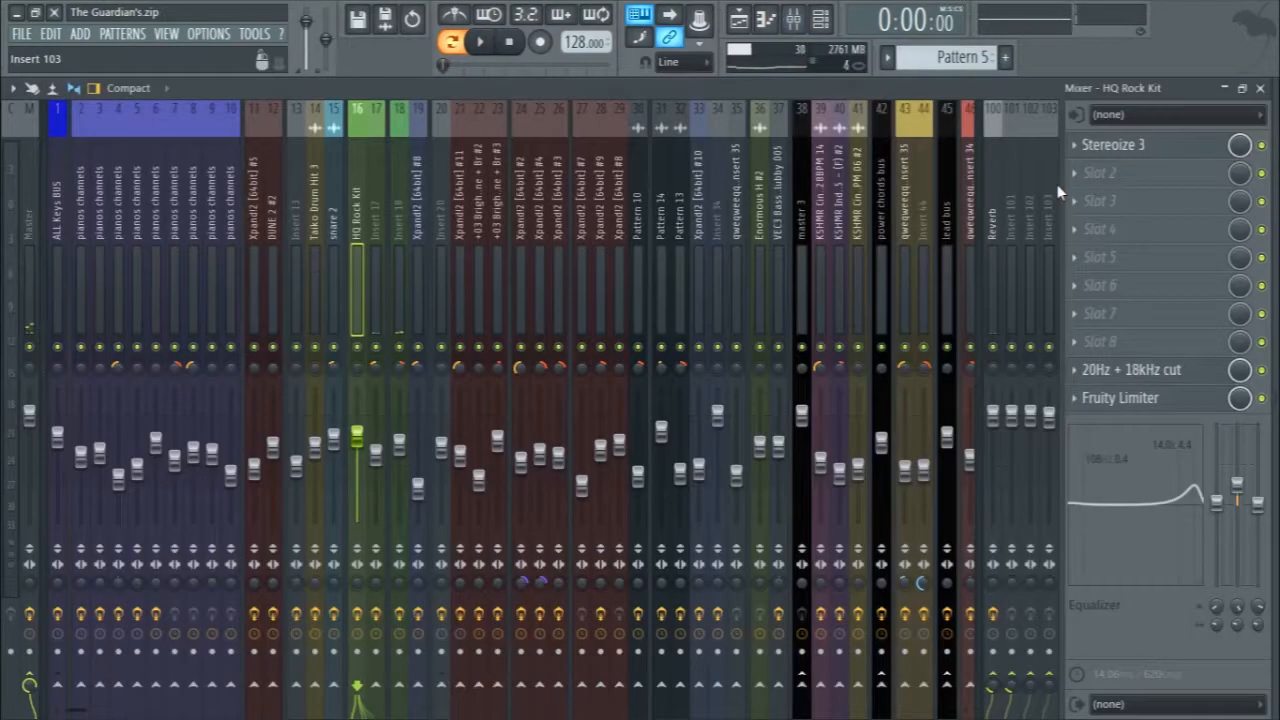
pyautogui.press('space')
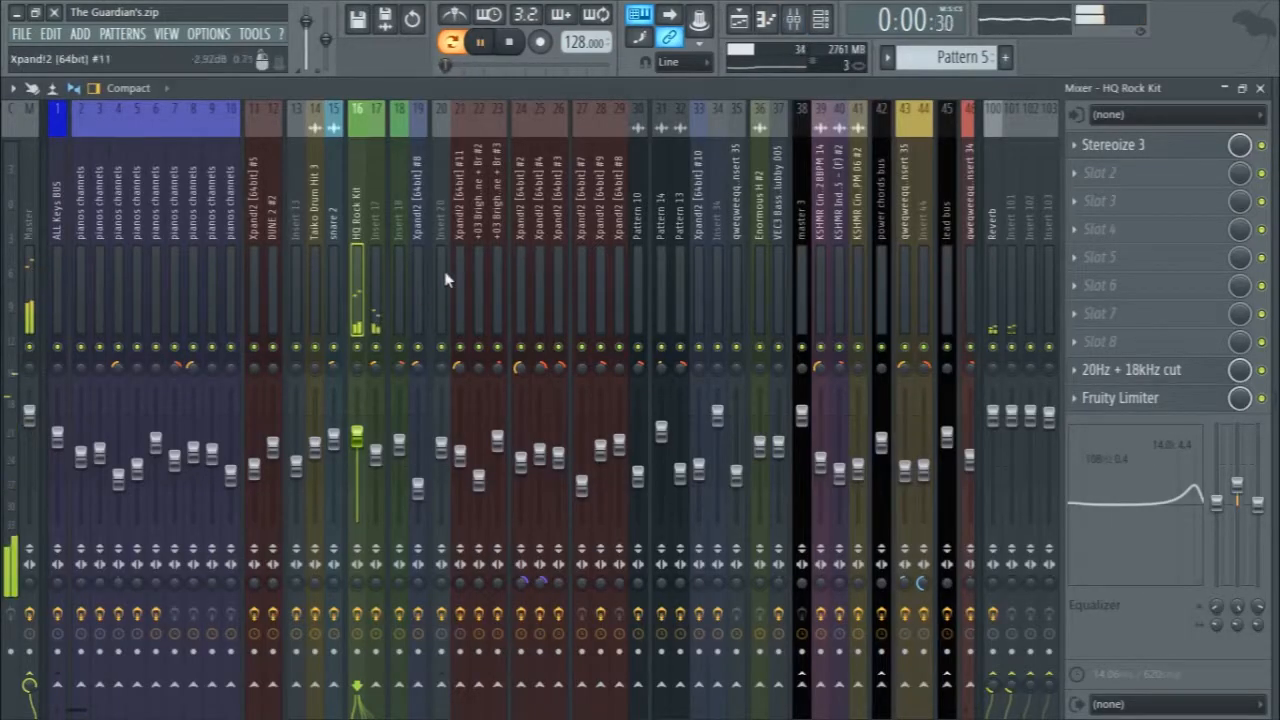
pyautogui.press('space')
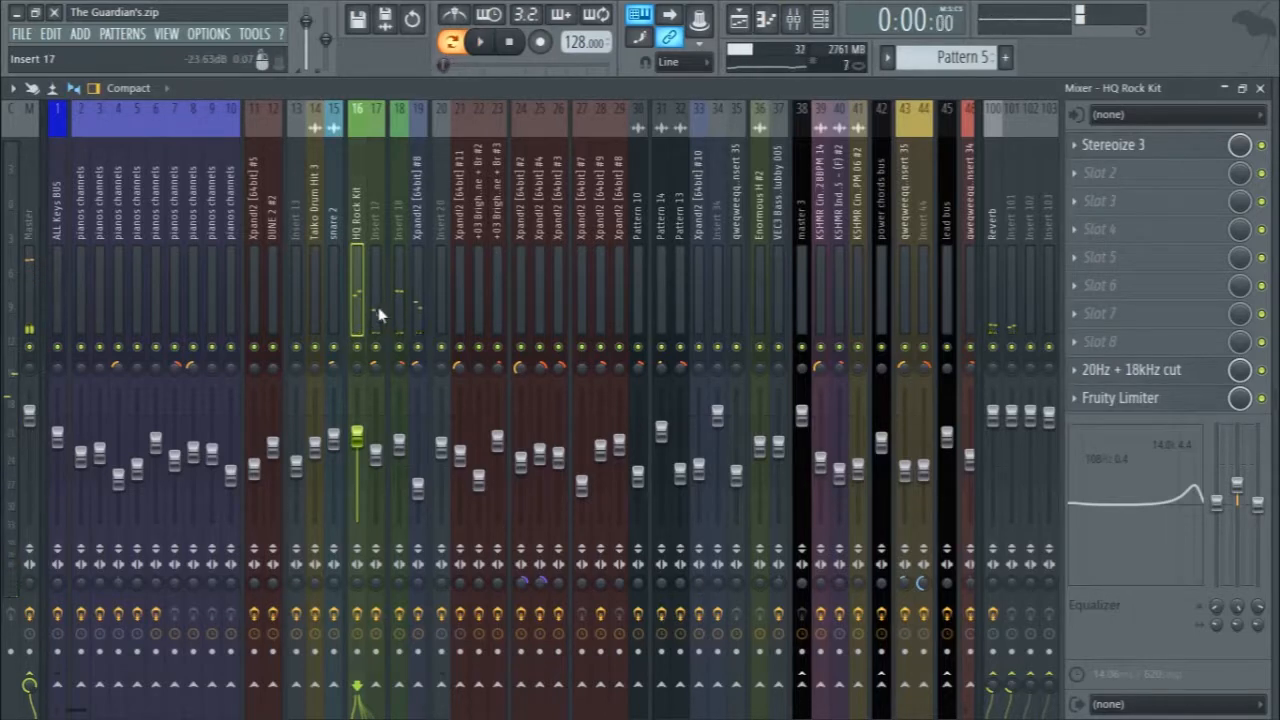
pyautogui.click(377, 316)
pyautogui.click(405, 312)
pyautogui.click(417, 311)
# Select mixer track 16 (HQ Rock Kit) and play Pattern 5 briefly with that track soloed.
pyautogui.click(361, 303)
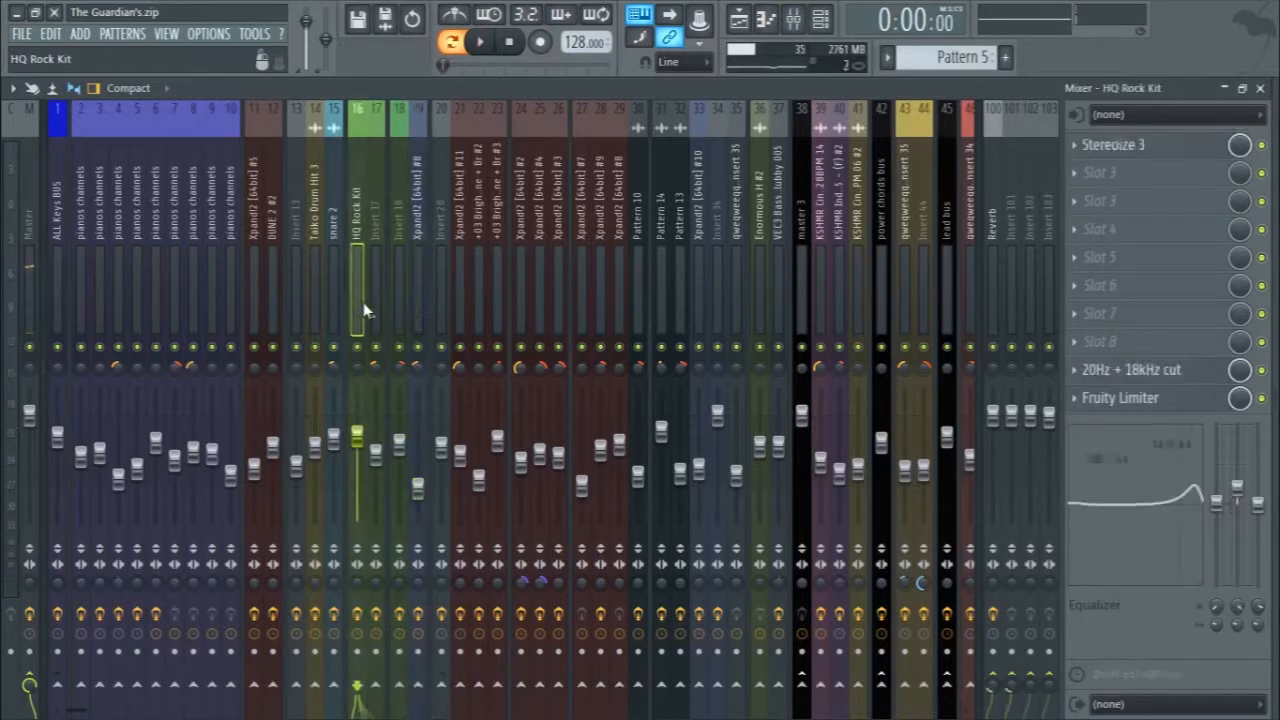
pyautogui.press('space')
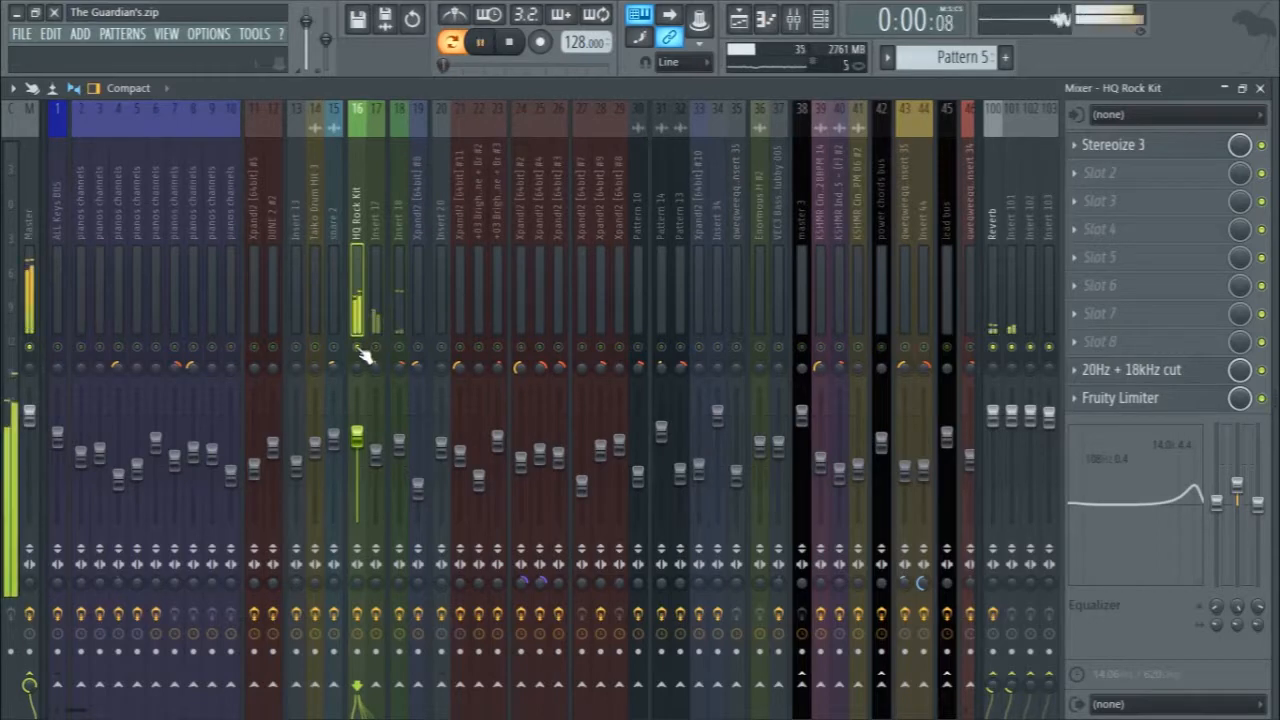
pyautogui.press('space')
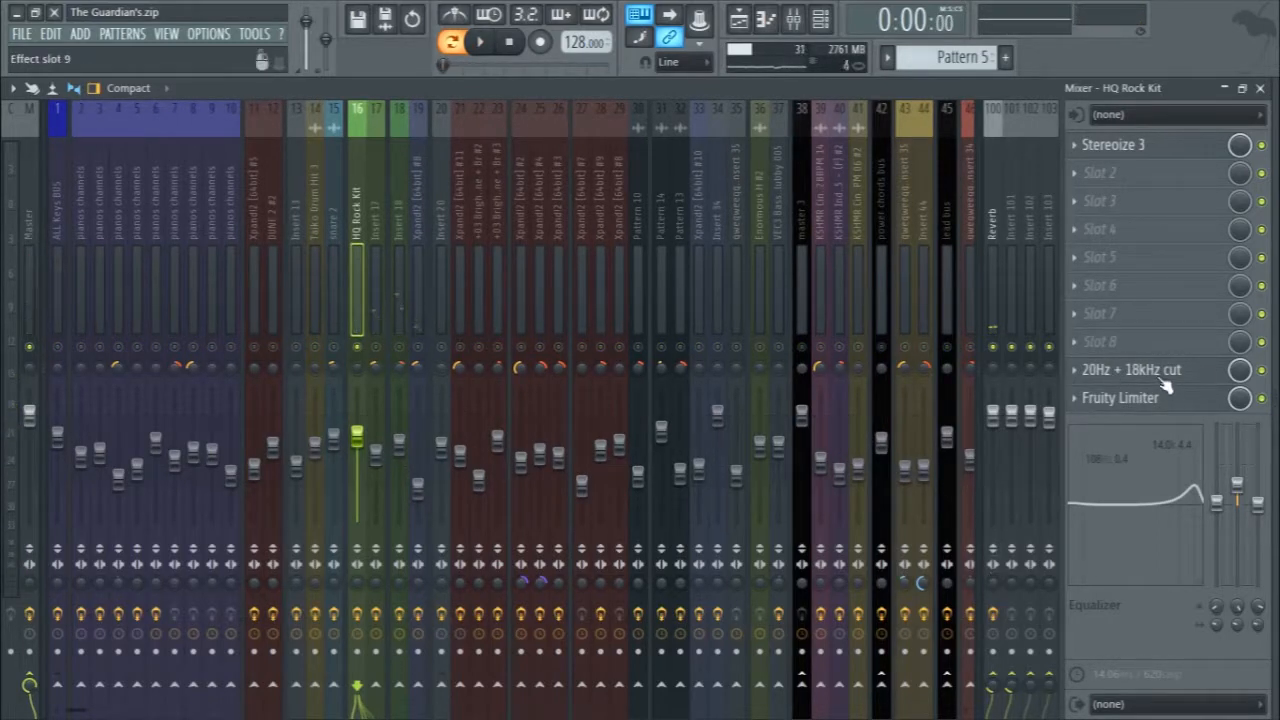
# Look through the 20Hz + 18kHz cut, Fruity Limiter and Stereoize 3 effects of the HQ Rock Kit mixer track.
pyautogui.click(1163, 380)
pyautogui.click(1163, 378)
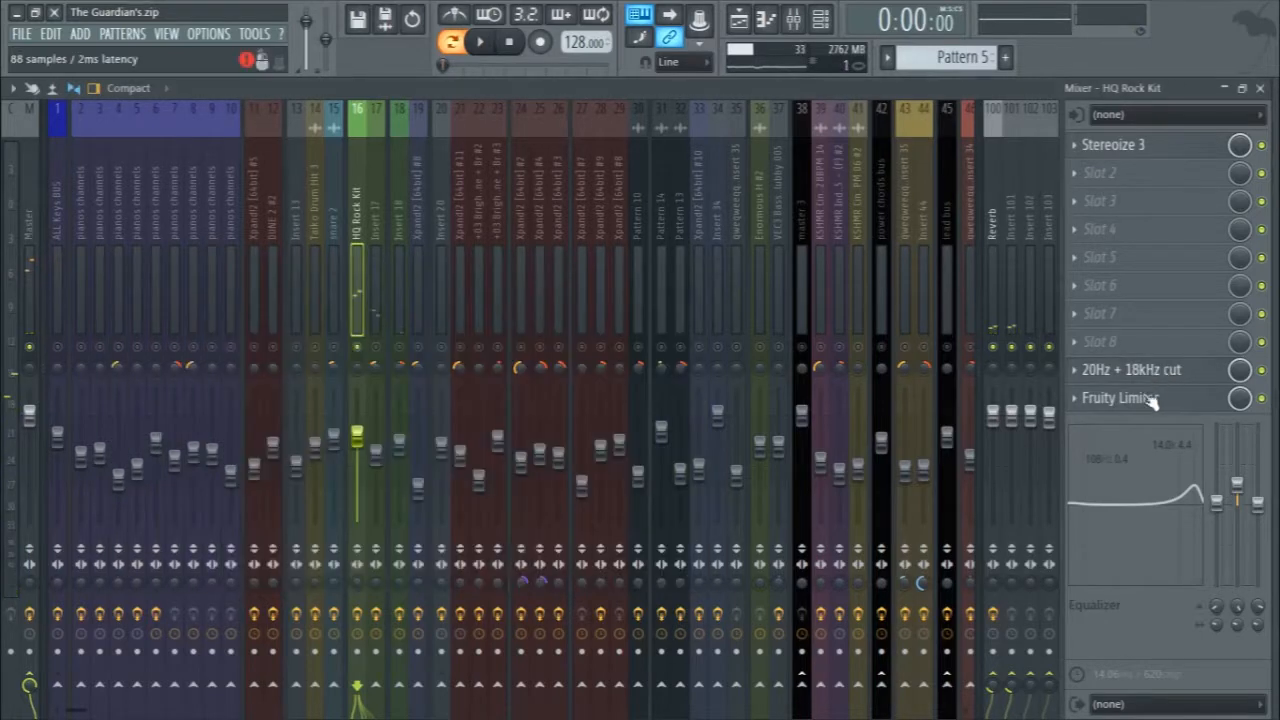
pyautogui.click(1150, 399)
pyautogui.click(1150, 399)
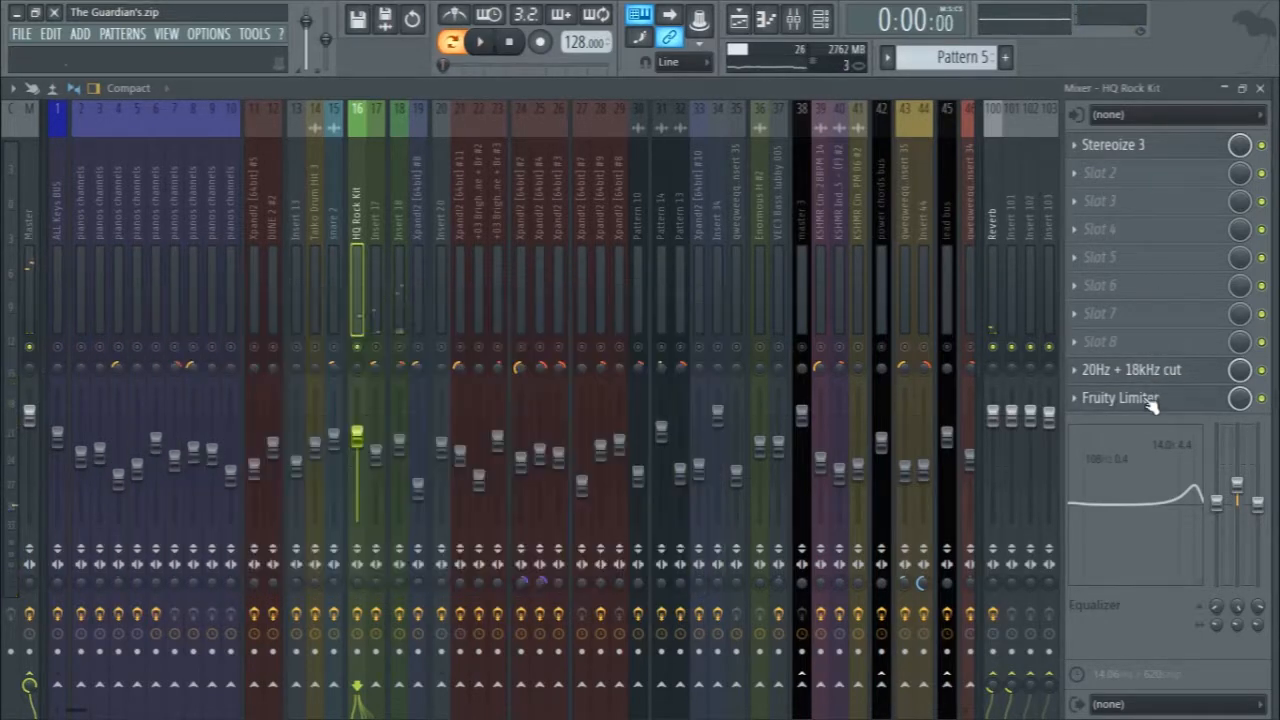
pyautogui.click(1143, 145)
pyautogui.click(1143, 145)
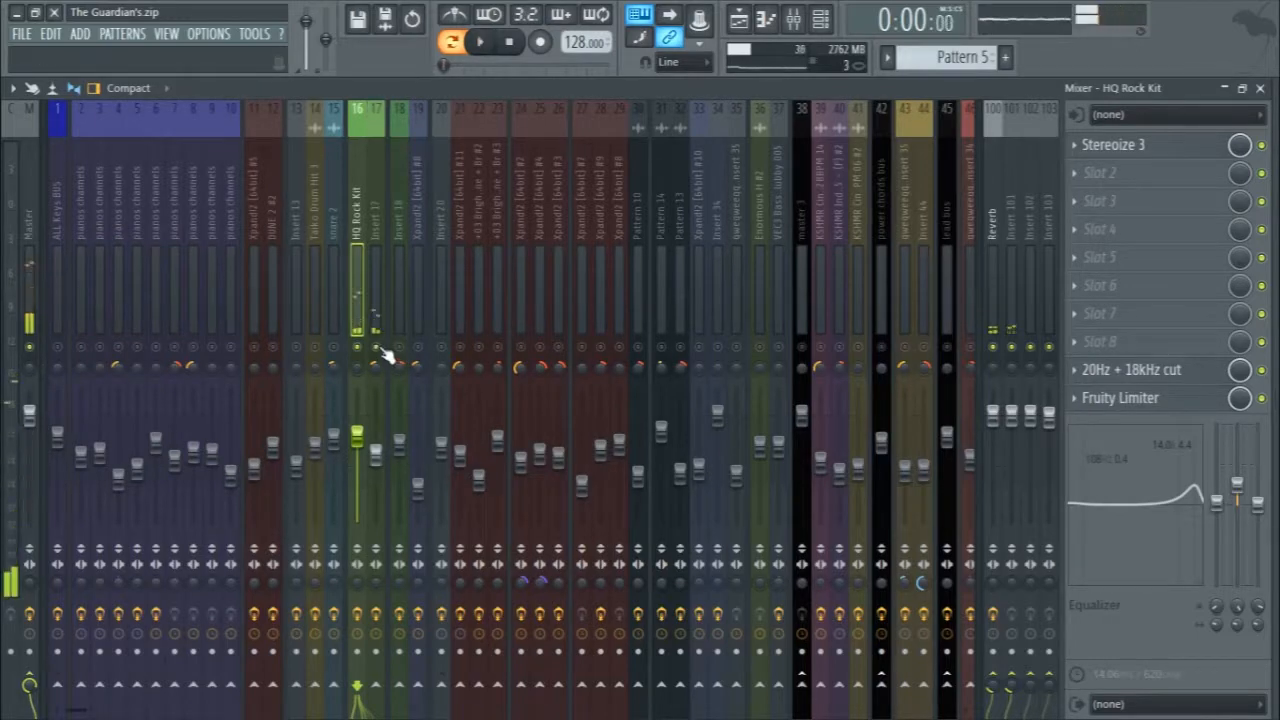
# Play Pattern 5 with mixer track 17 (Insert 17) soloed and inspect its 20Hz + 18kHz cut effect.
pyautogui.press('space')
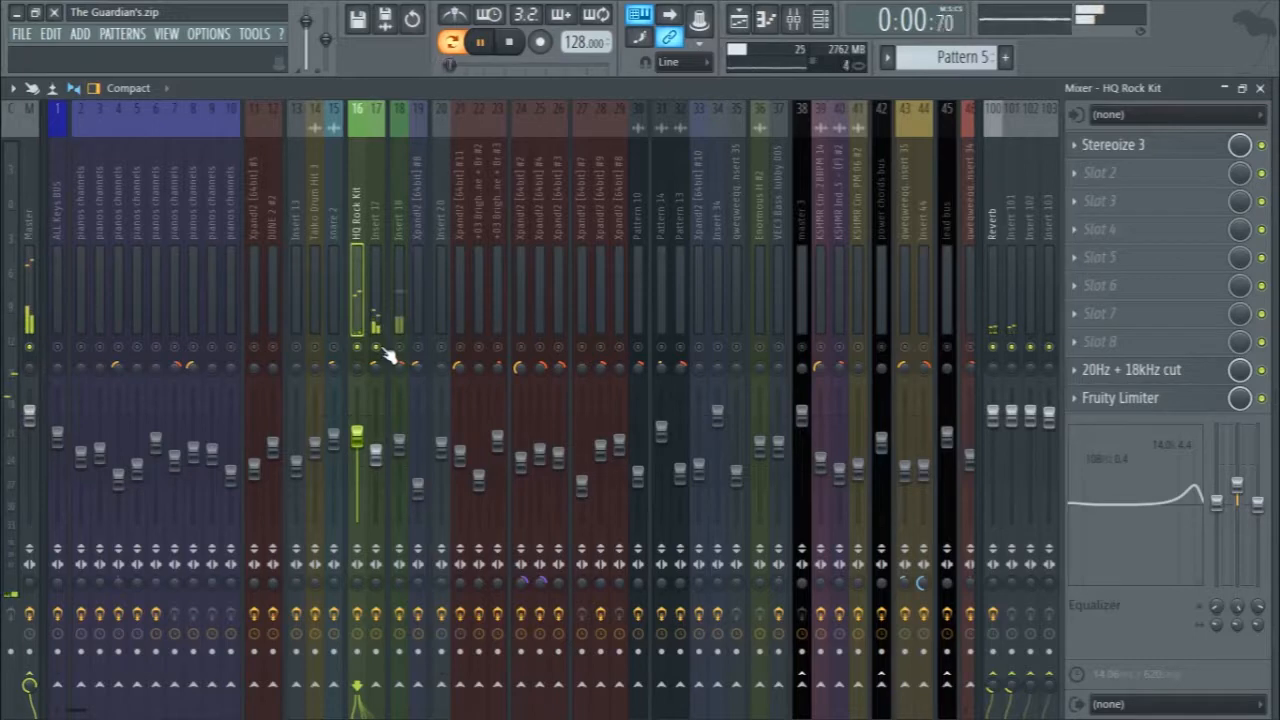
pyautogui.click(383, 350)
pyautogui.click(1116, 371)
pyautogui.click(1116, 371)
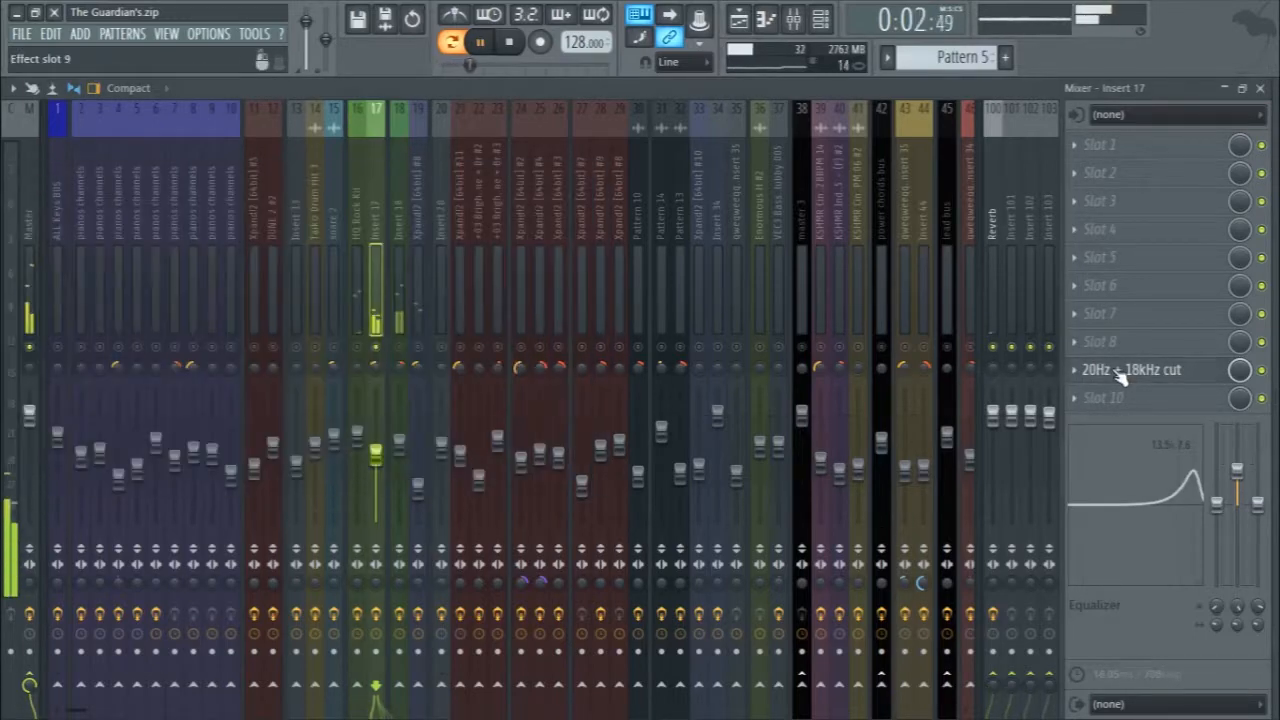
# Select mixer track 18, stop playback and look through its Stereoize 3, Mono and Fruity Limiter effects.
pyautogui.click(398, 330)
pyautogui.press('space')
pyautogui.click(1165, 147)
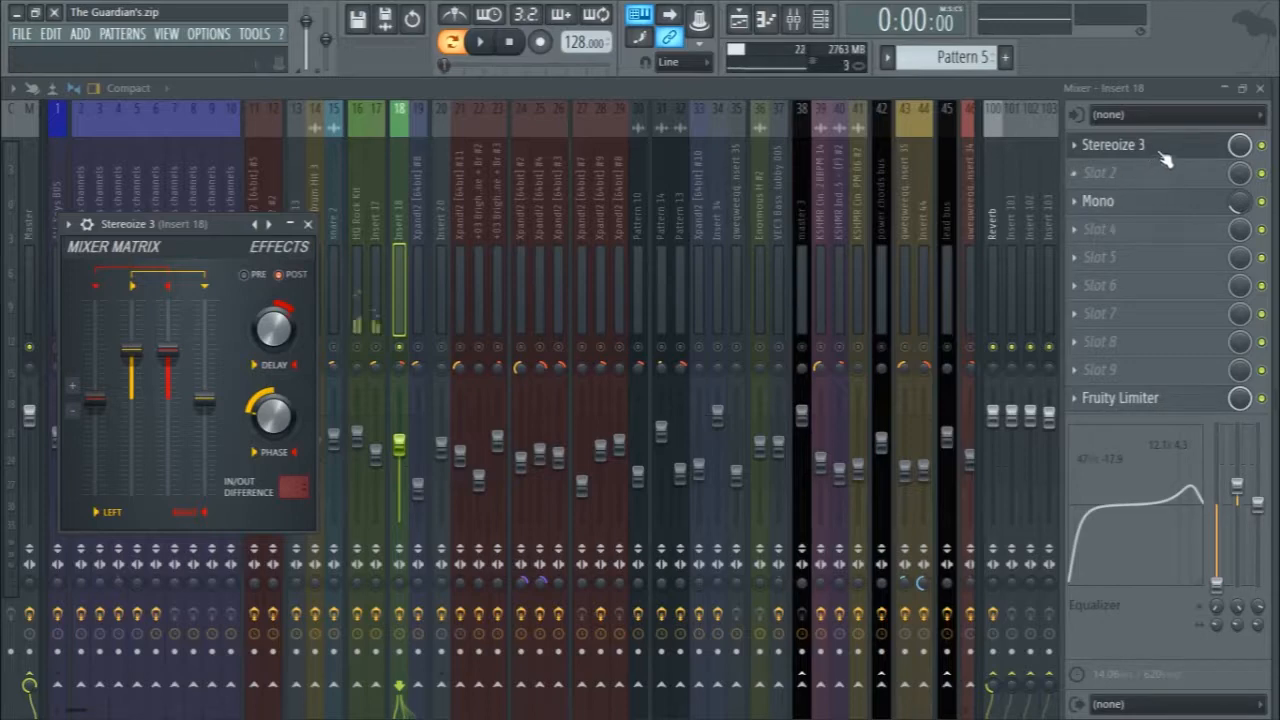
pyautogui.click(1166, 210)
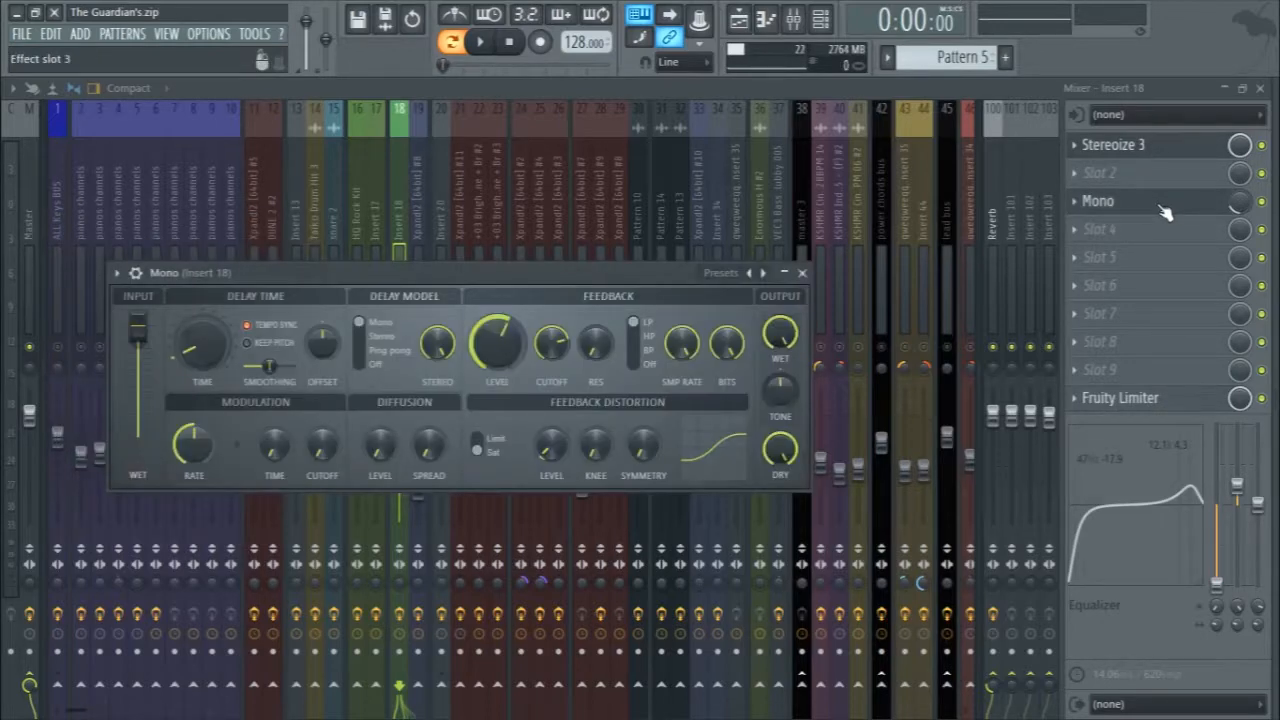
pyautogui.click(1166, 210)
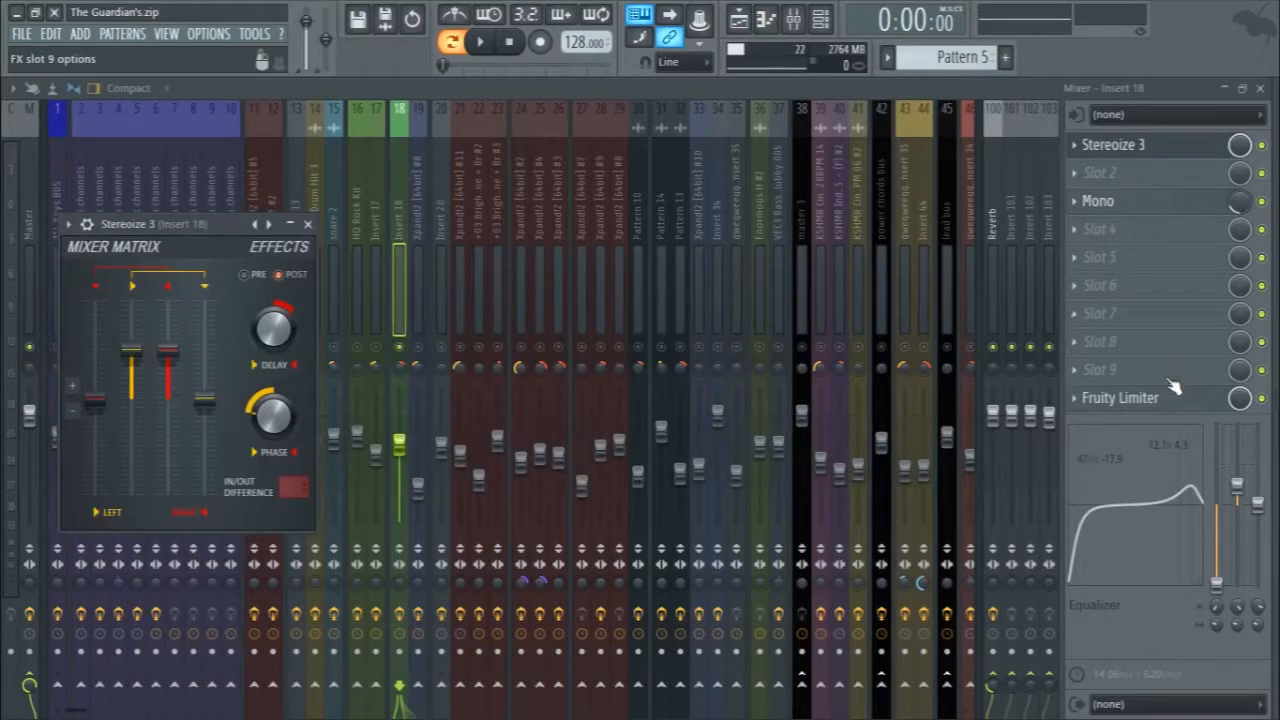
pyautogui.click(1166, 400)
pyautogui.click(1166, 404)
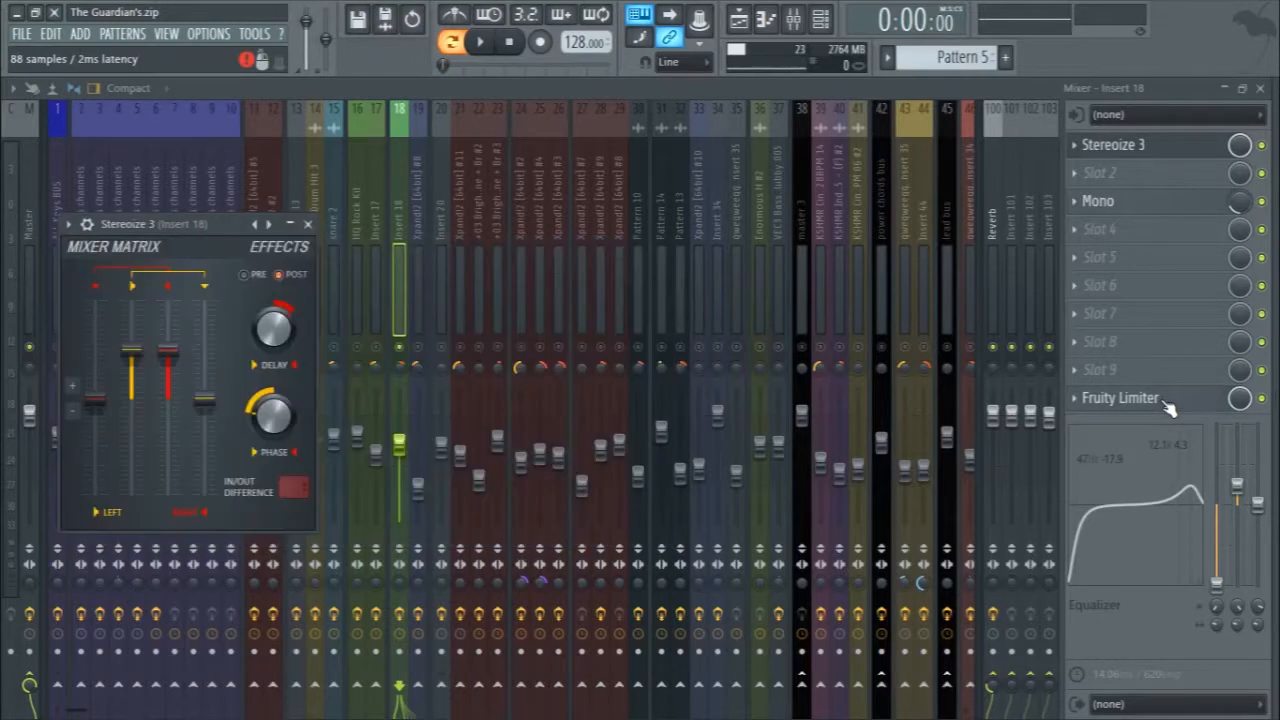
pyautogui.click(312, 224)
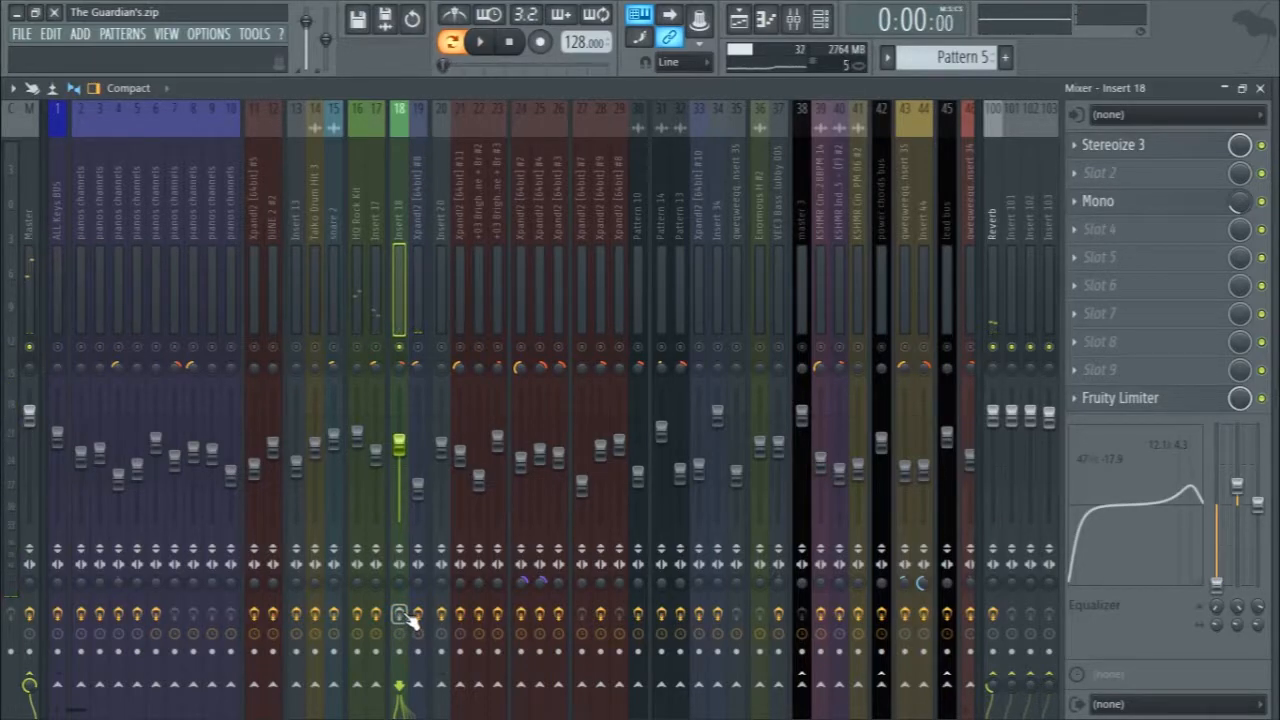
# Close the mixer and turn the Xpand!2 [64bit] channel of Pattern 5 back on.
pyautogui.click(1259, 90)
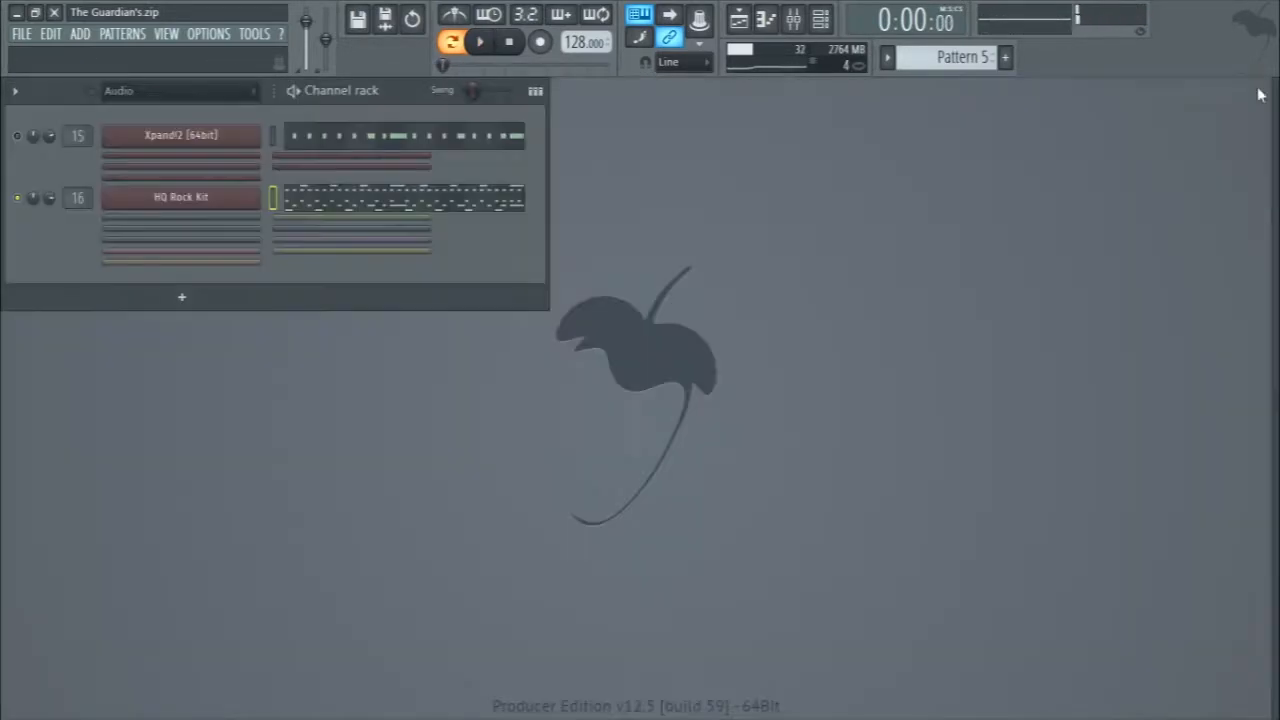
pyautogui.rightClick(18, 135)
pyautogui.click(23, 141)
pyautogui.rightClick(18, 135)
pyautogui.click(40, 140)
# Select Pattern 6 and audition it, checking the mixer briefly in between.
pyautogui.scroll(-1, 940, 57)
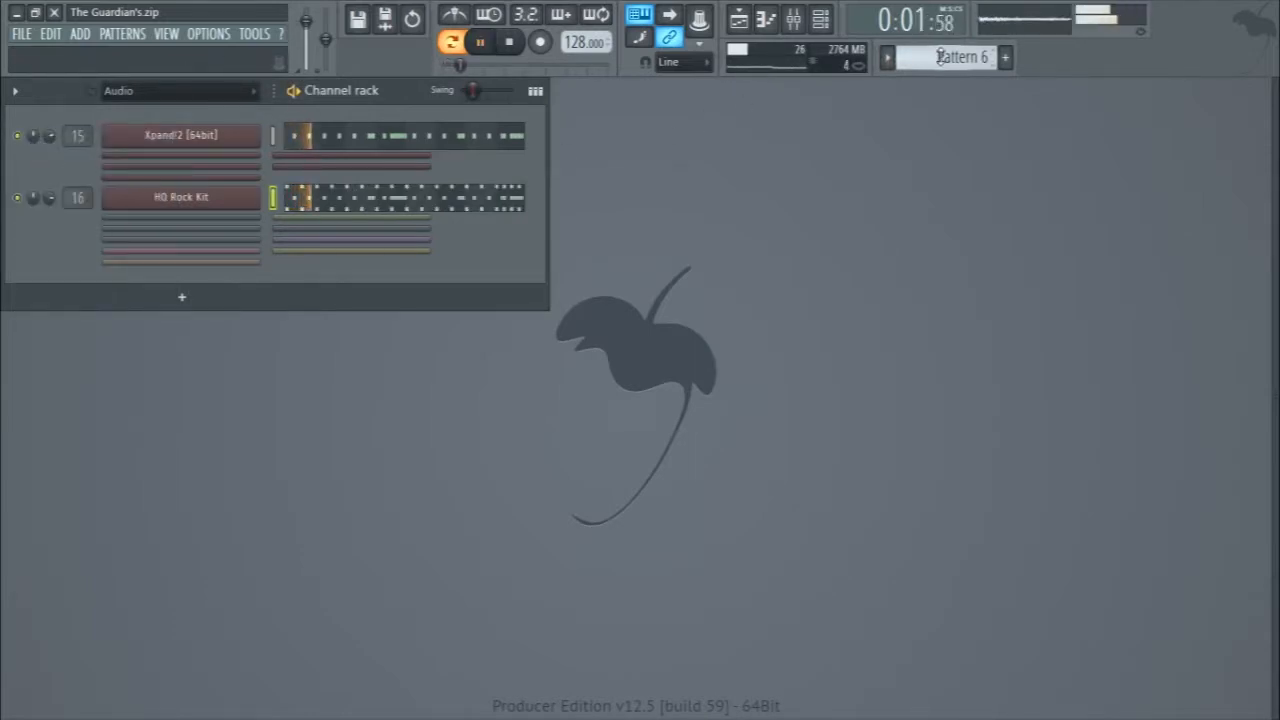
pyautogui.press('F9')
pyautogui.press('space')
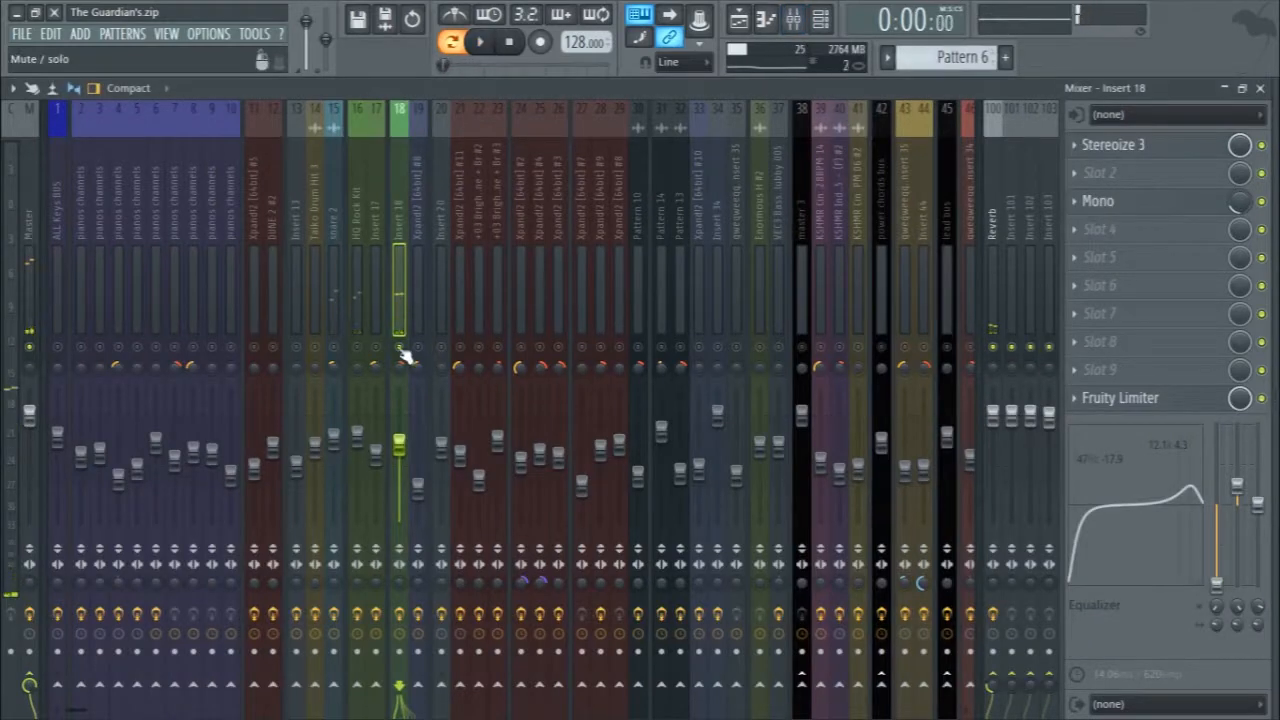
pyautogui.press('space')
pyautogui.press('F9')
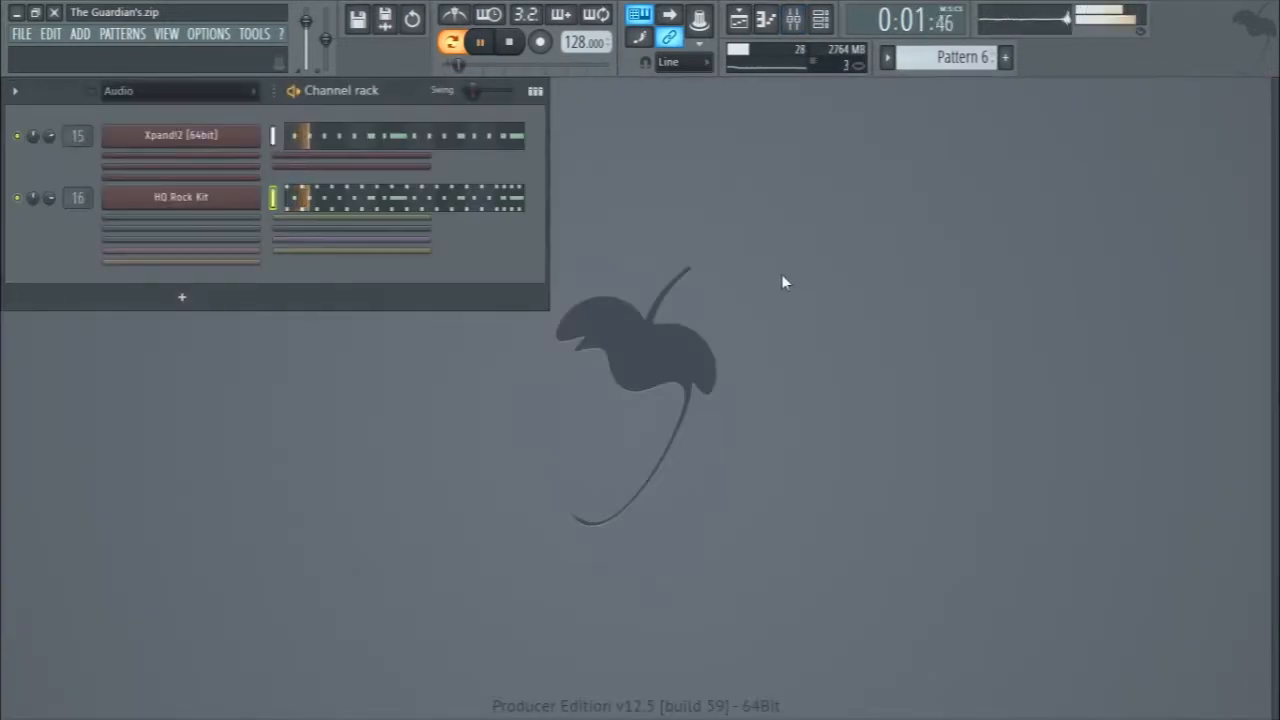
# Examine the HQ Rock Kit notes of Pattern 6 in the piano roll, then stop playback and close it.
pyautogui.click(385, 195)
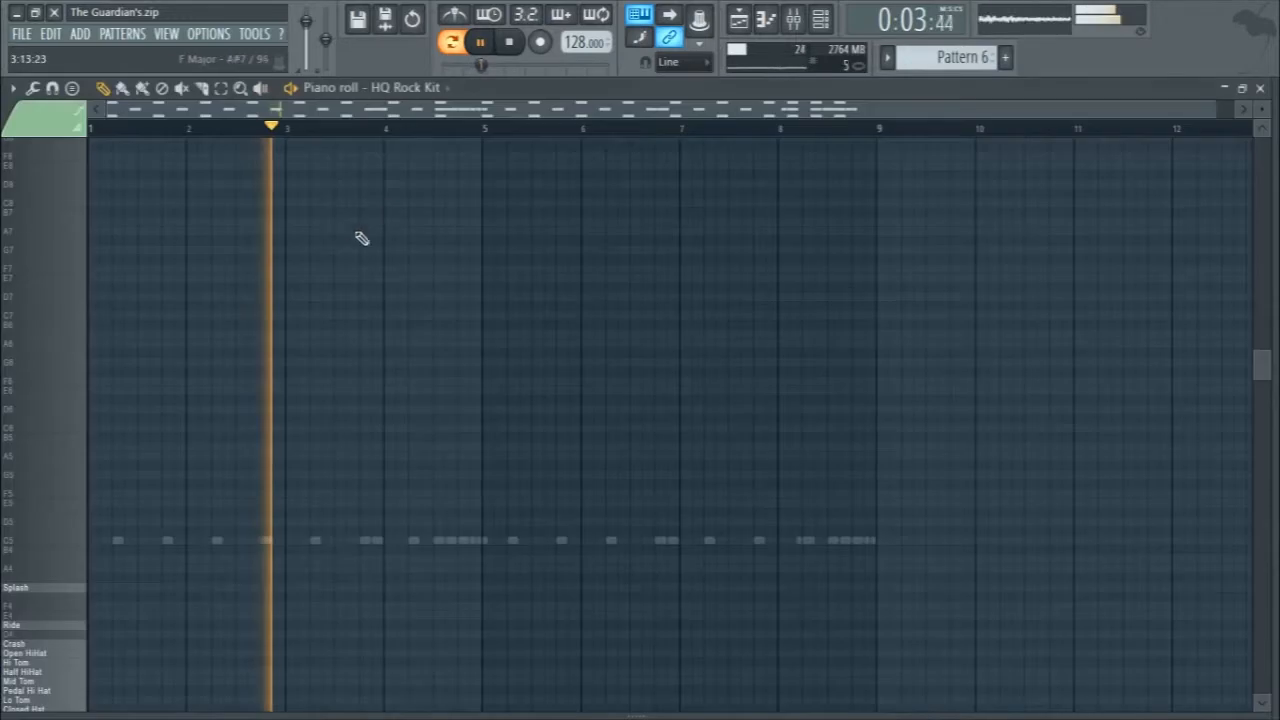
pyautogui.scroll(-6, 375, 222)
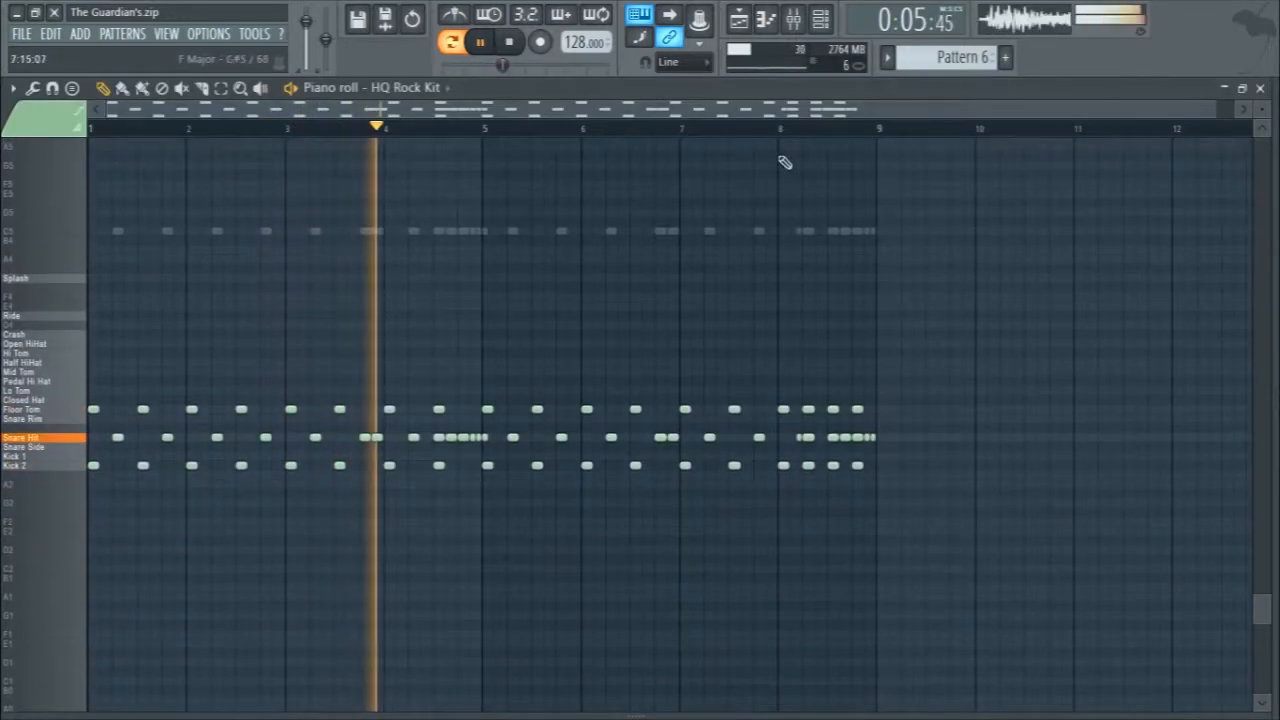
pyautogui.press('space')
pyautogui.click(1260, 88)
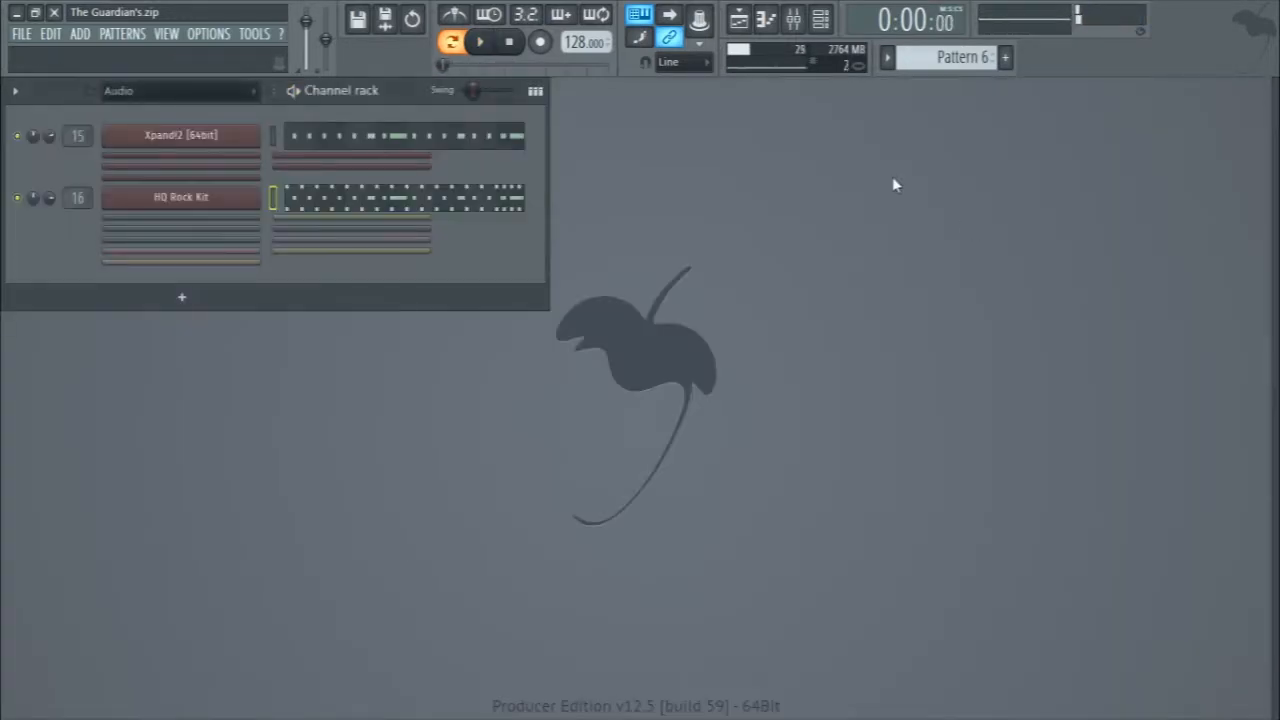
# Audition Patterns 7 and 8, viewing the HQ Rock Kit notes of Pattern 8 in the piano roll.
pyautogui.scroll(-1, 943, 61)
pyautogui.press('space')
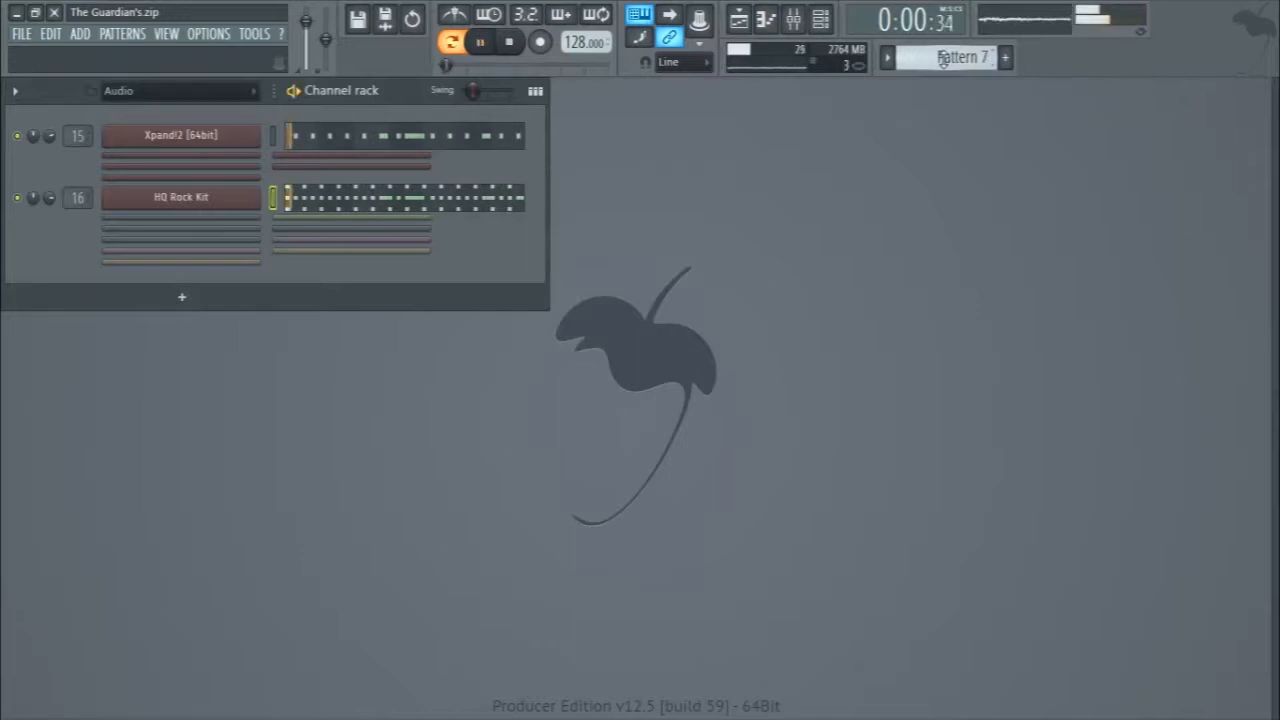
pyautogui.scroll(-1, 943, 61)
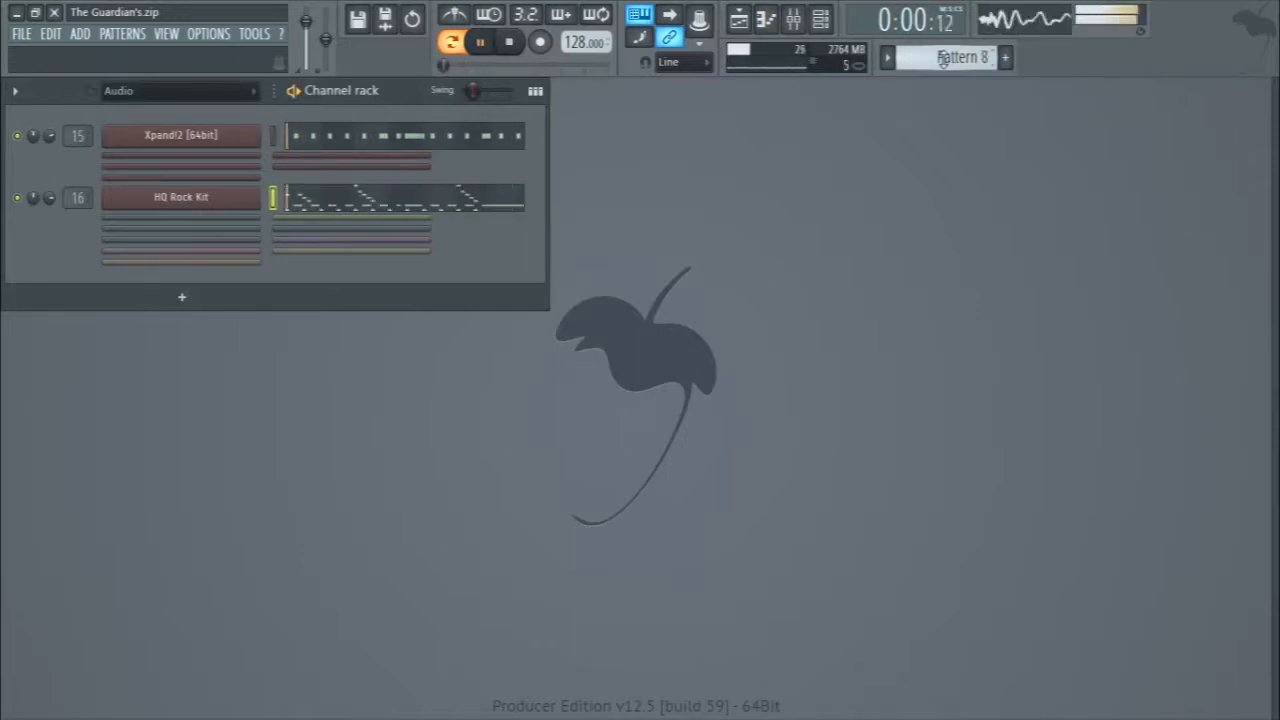
pyautogui.click(466, 199)
pyautogui.click(1260, 88)
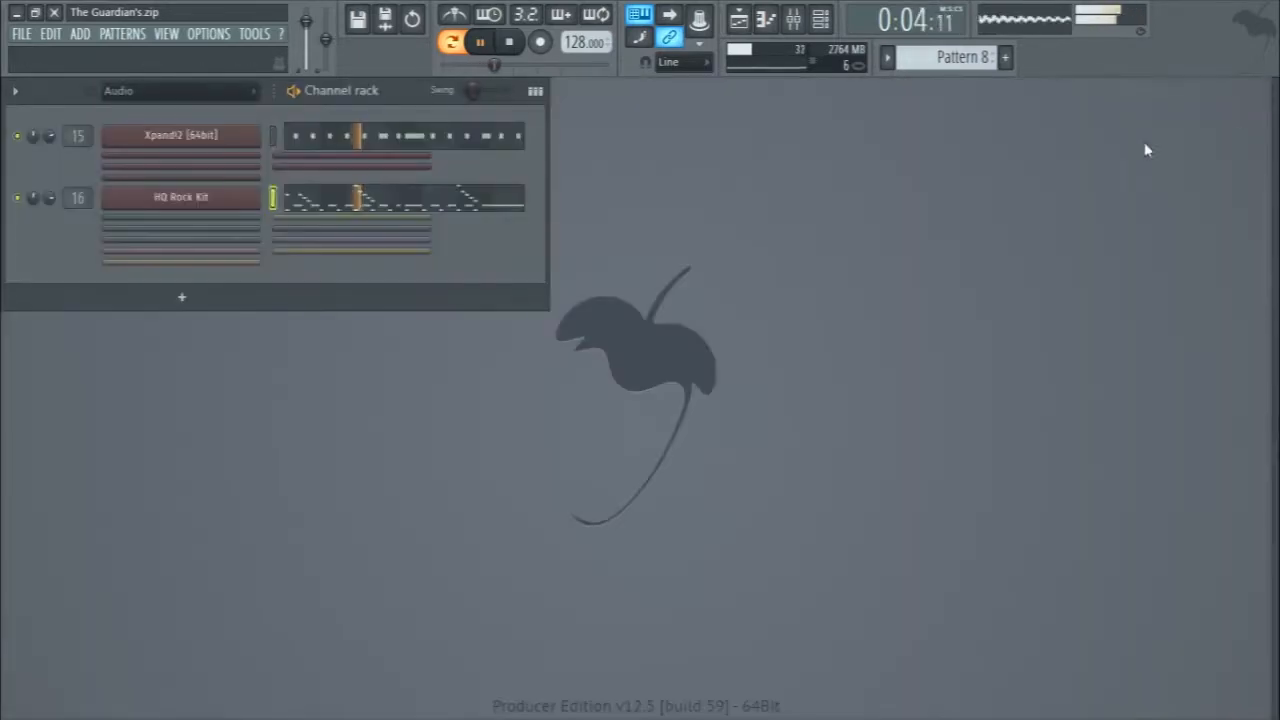
pyautogui.press('space')
# Step through Pattern 9 to Pattern 10, play it briefly and stop.
pyautogui.scroll(-1, 940, 58)
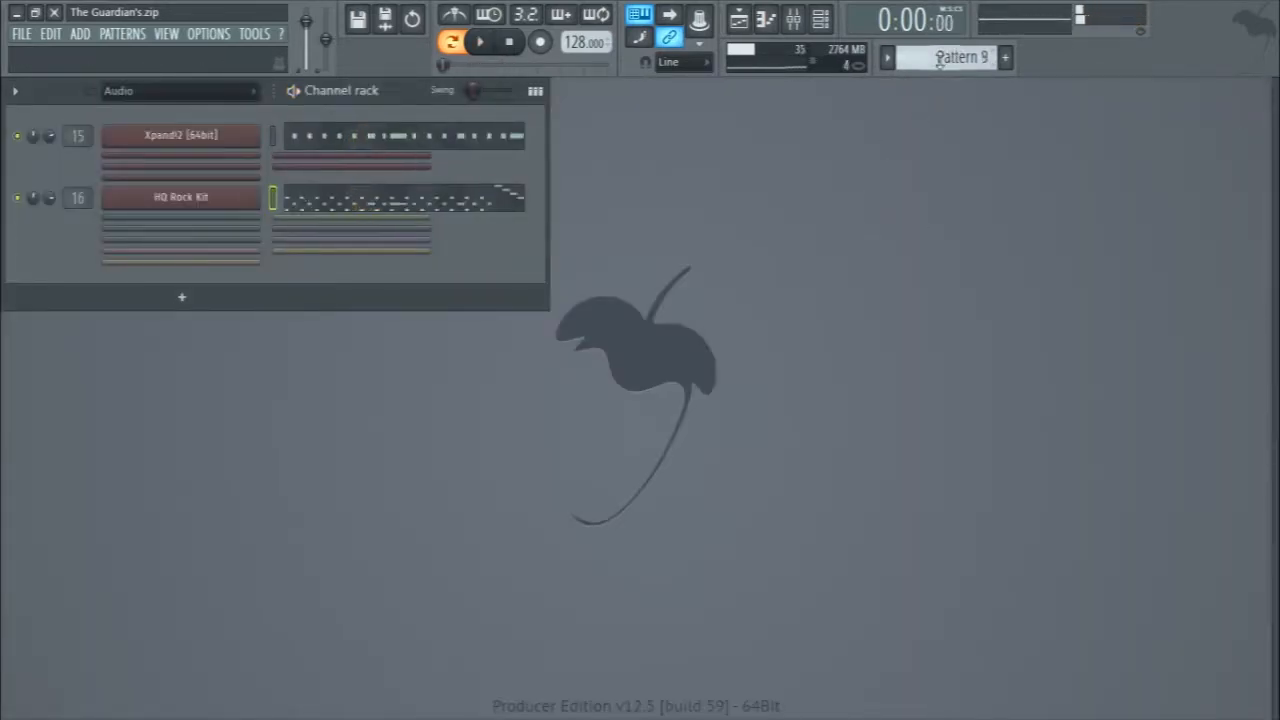
pyautogui.scroll(-1, 940, 58)
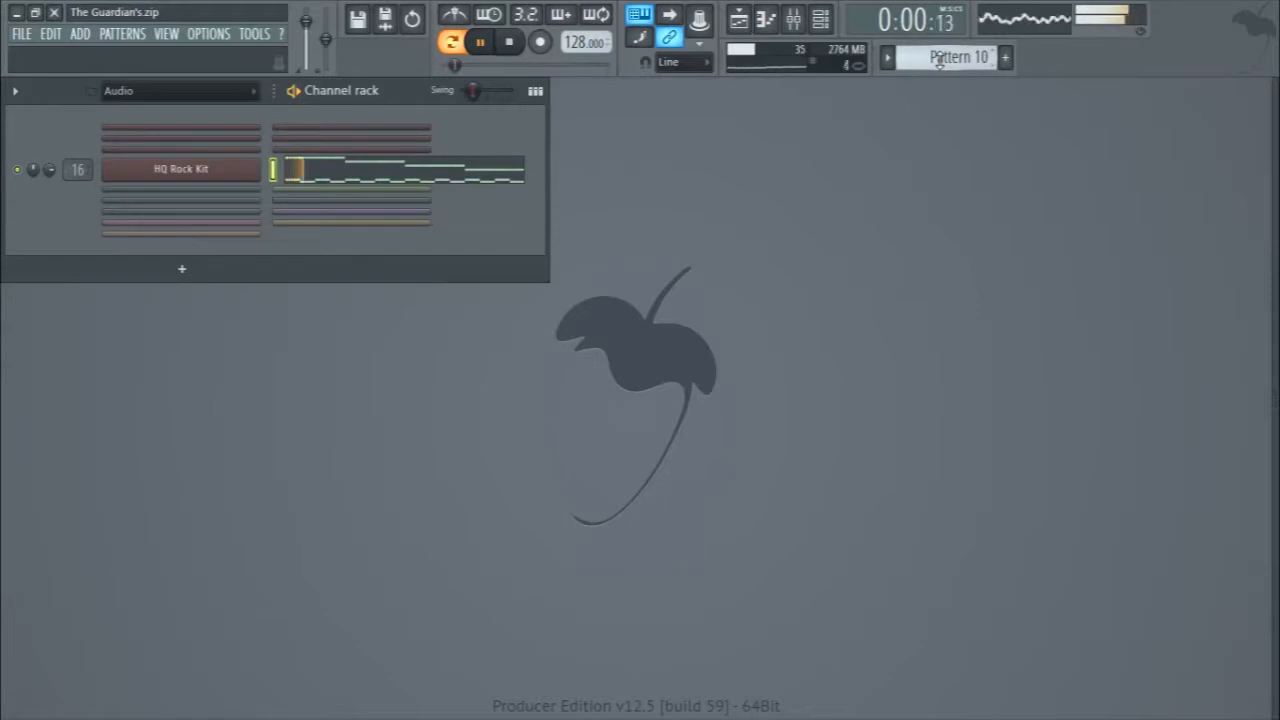
pyautogui.press('space')
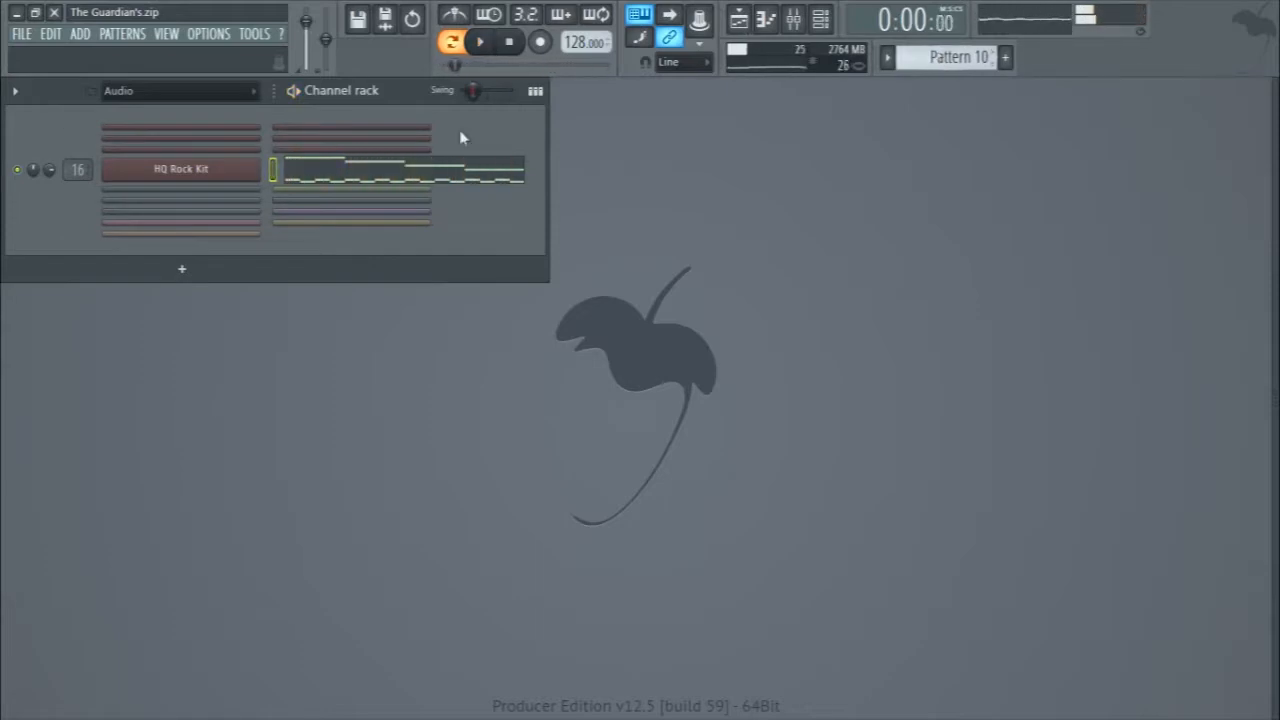
# Audition the Hi Tom, Mid Tom, Lo Tom and Floor Tom pads in the HQ Rock Kit's FPC plugin, closing it when done.
pyautogui.click(202, 175)
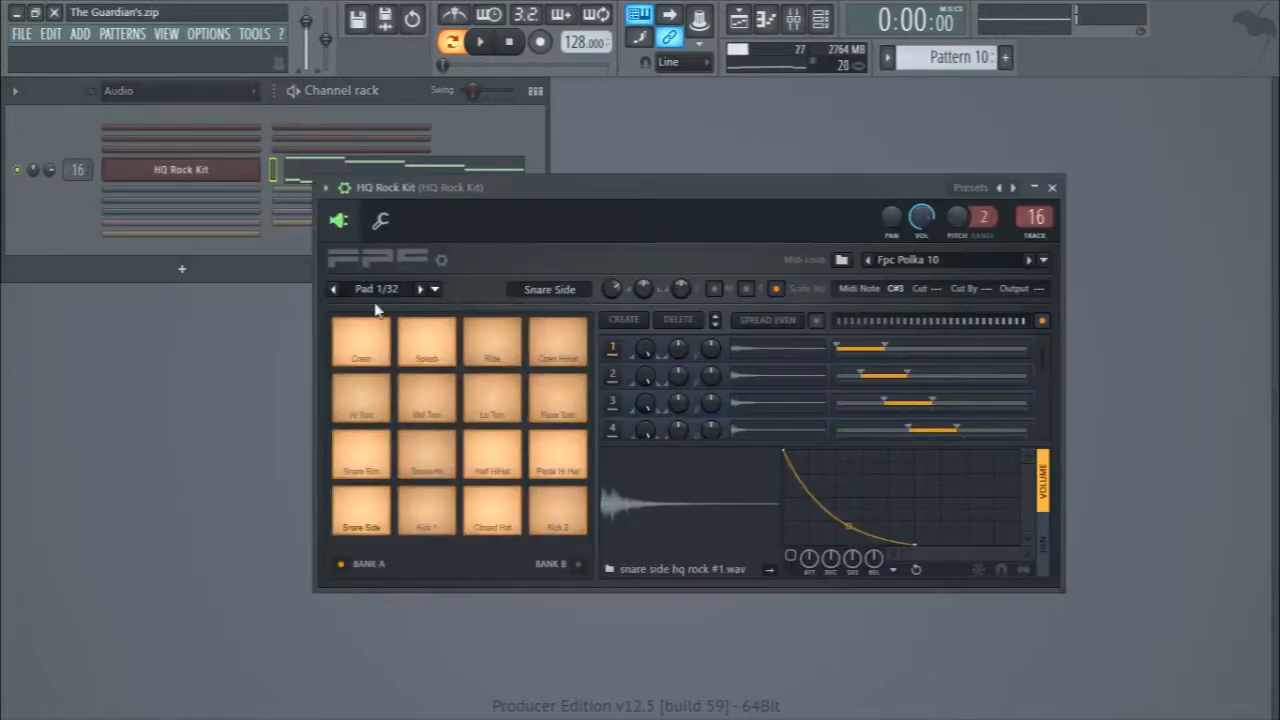
pyautogui.click(358, 407)
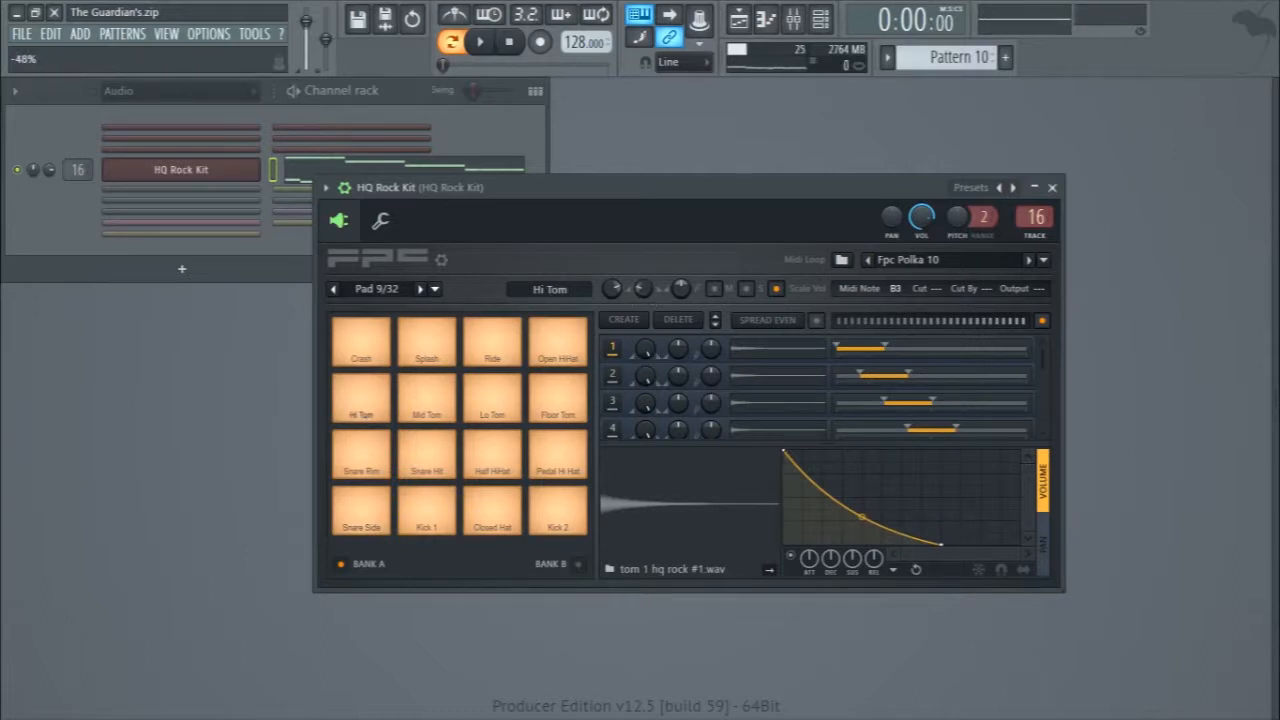
pyautogui.click(566, 398)
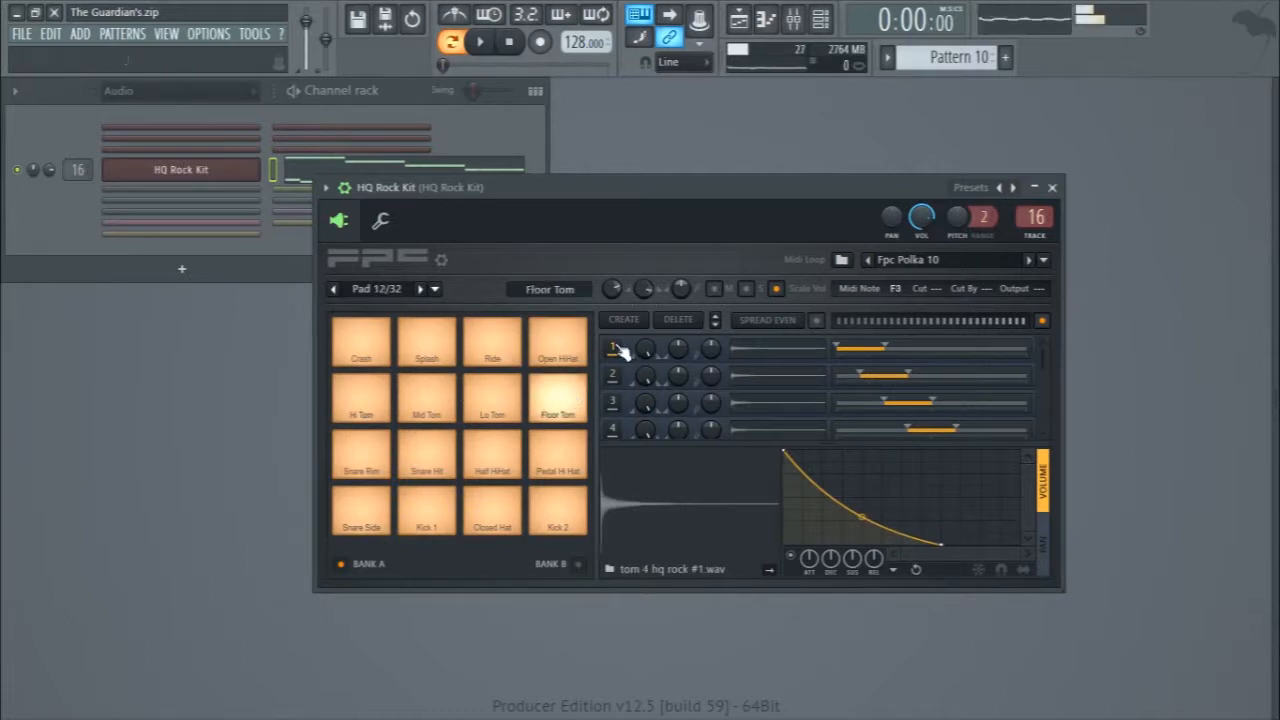
pyautogui.click(500, 398)
pyautogui.click(445, 396)
pyautogui.click(457, 400)
pyautogui.click(500, 396)
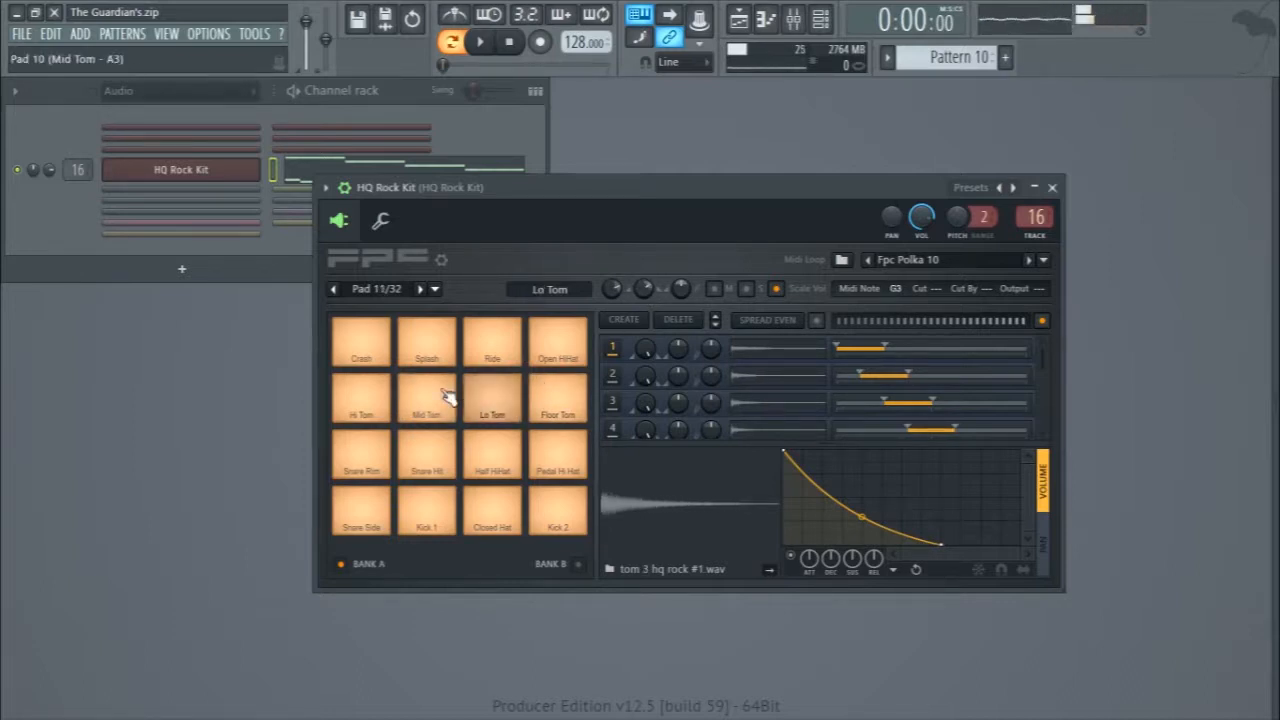
pyautogui.click(447, 396)
pyautogui.click(491, 400)
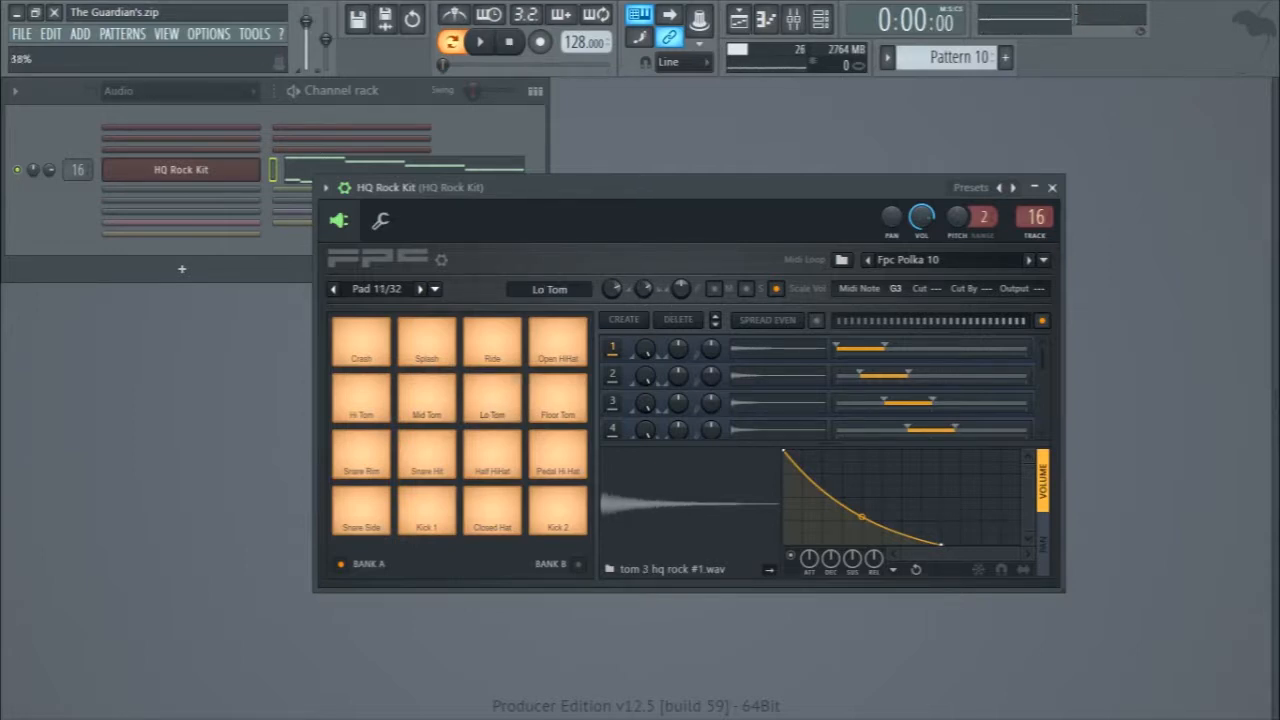
pyautogui.click(1052, 187)
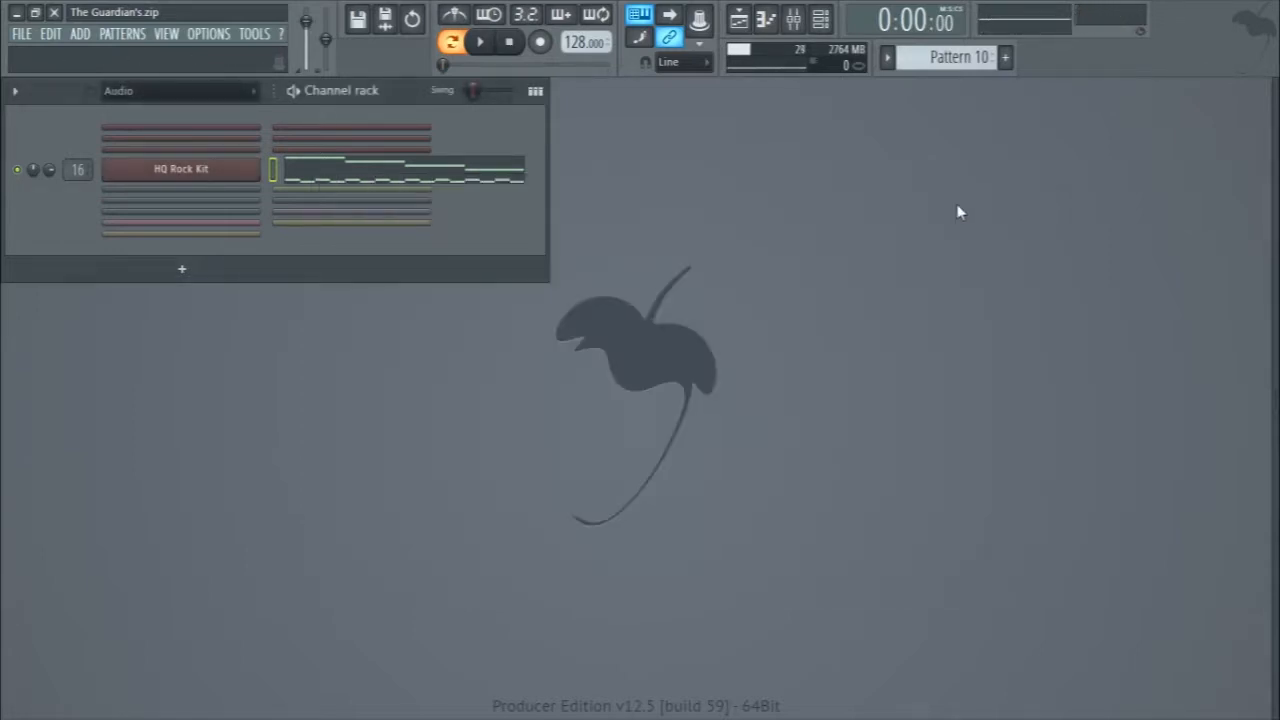
# Play Pattern 10 and examine its HQ Rock Kit notes in the piano roll, highlighting the Kick 1 and Kick 2 notes.
pyautogui.press('space')
pyautogui.press('space')
pyautogui.click(389, 171)
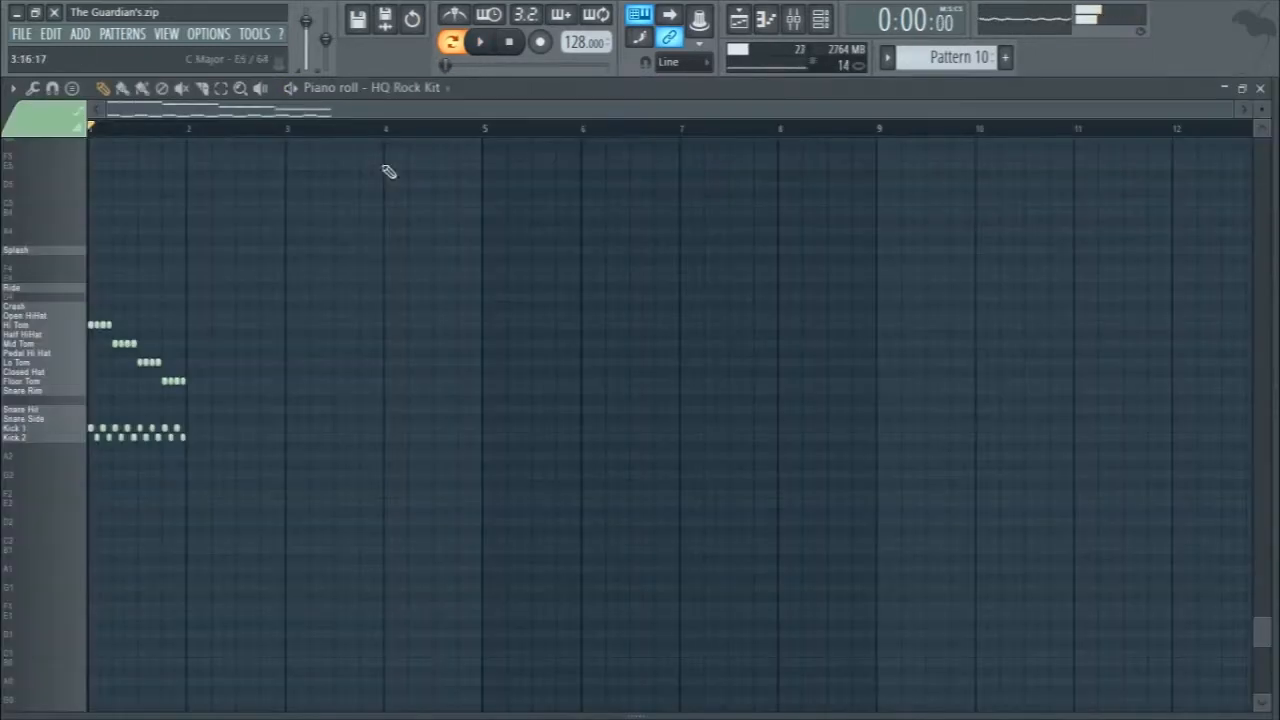
pyautogui.scroll(-1, 258, 312)
pyautogui.moveTo(78, 371); pyautogui.dragTo(70, 382)
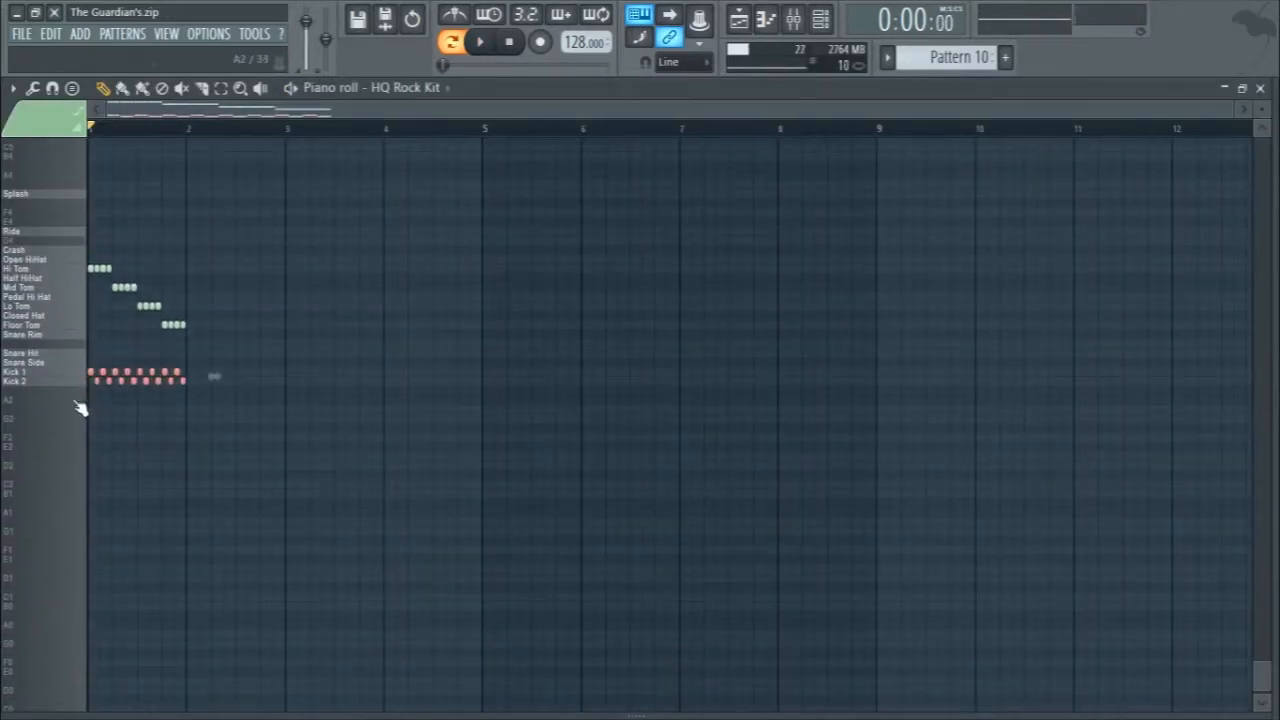
pyautogui.scroll(6, 80, 408)
pyautogui.press('space')
pyautogui.click(1260, 88)
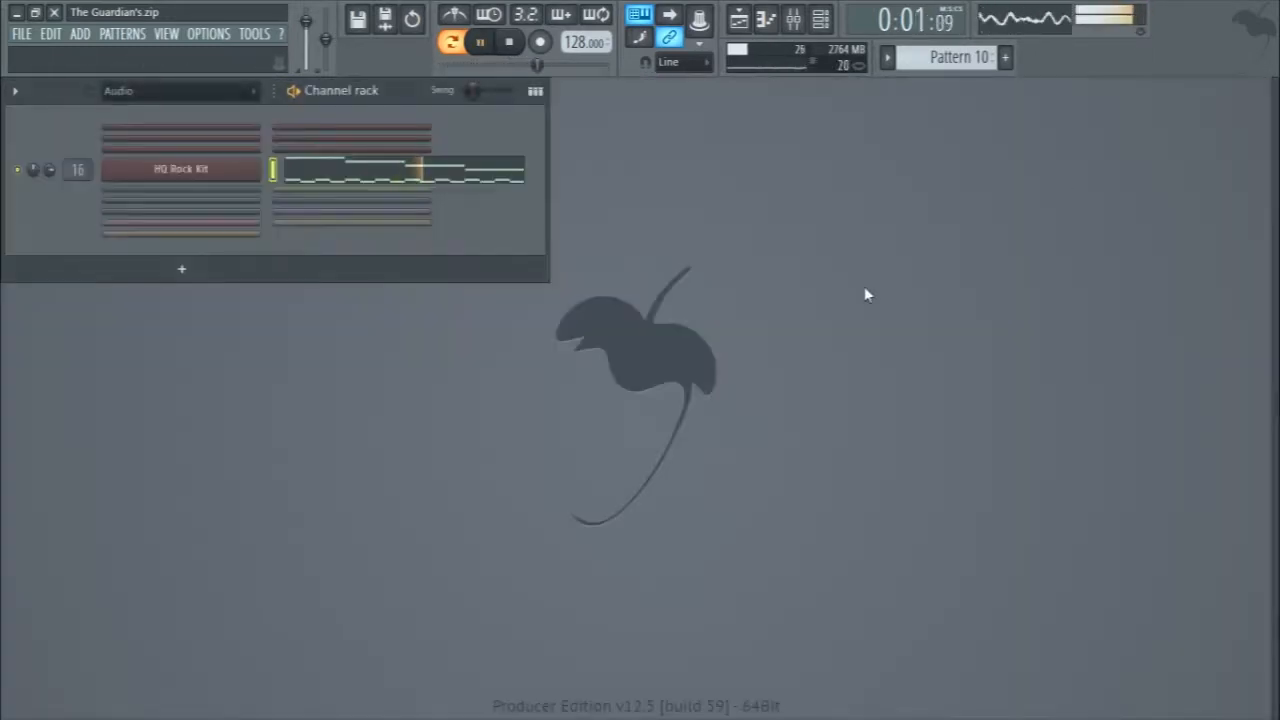
# Audition Patterns 11 and 12, stop playback and show the mixer.
pyautogui.scroll(-1, 947, 57)
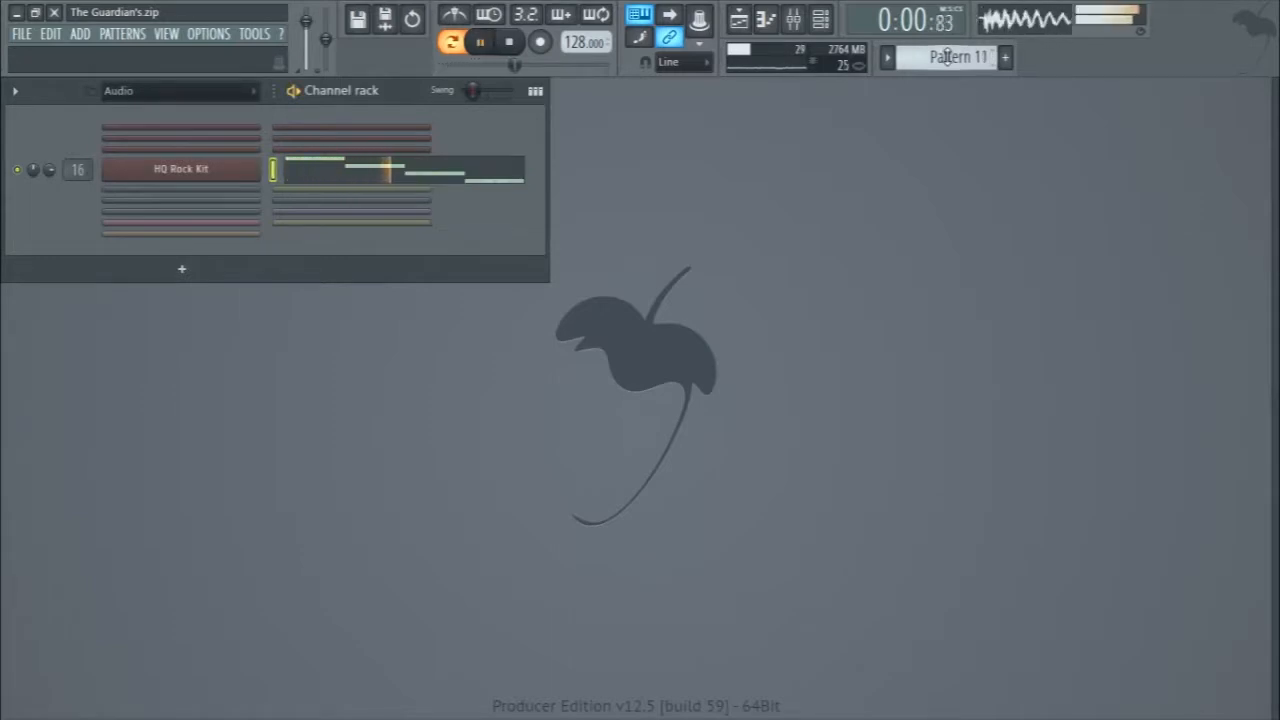
pyautogui.scroll(-1, 947, 57)
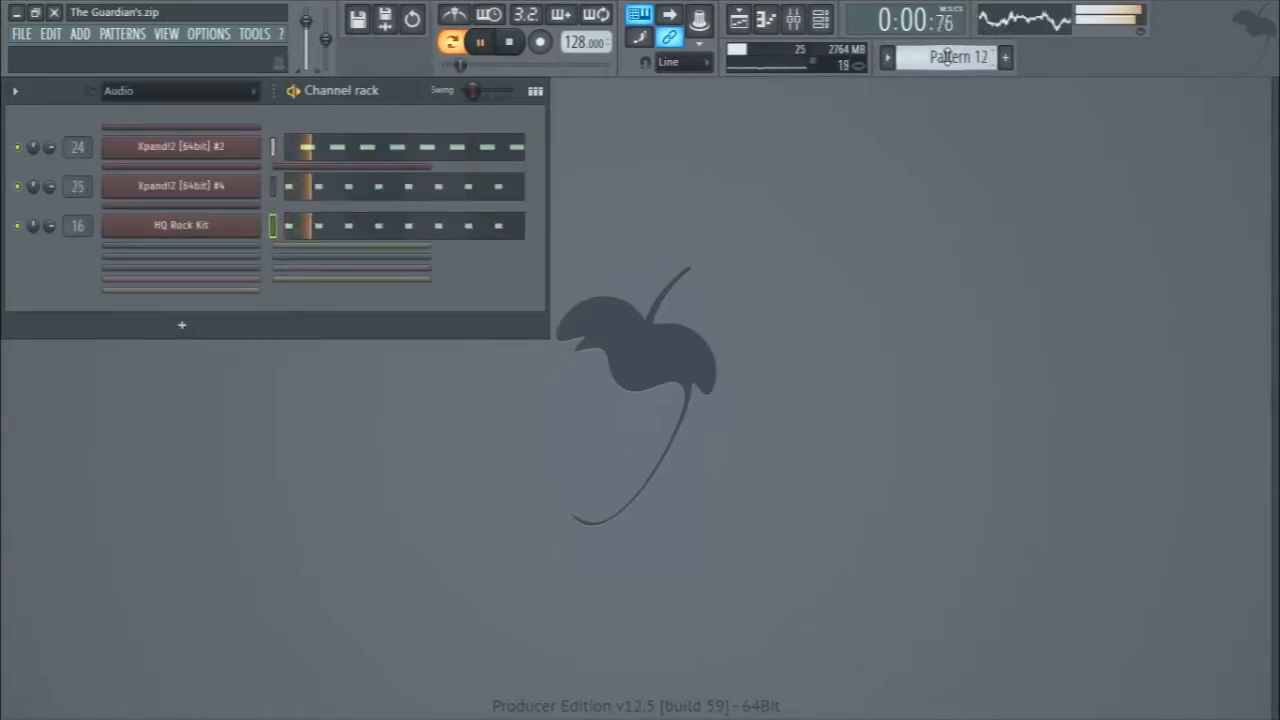
pyautogui.press('space')
pyautogui.press('F9')
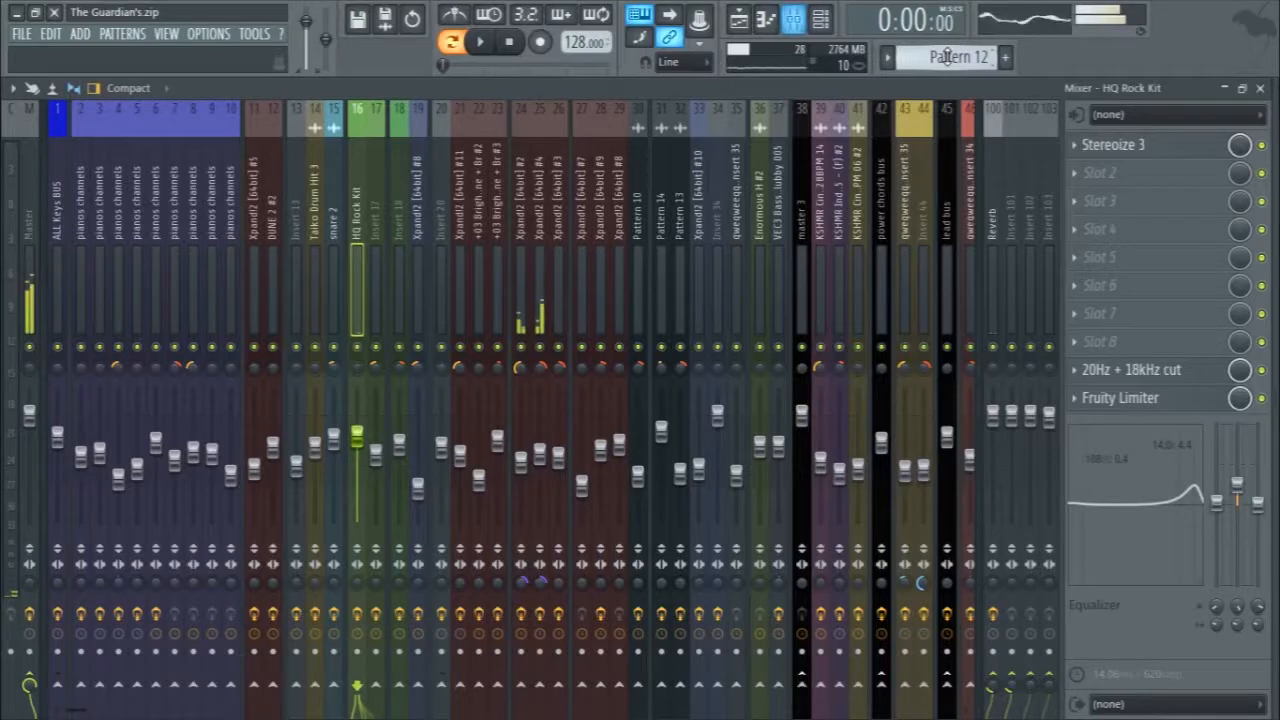
# Close the mixer, audition Pattern 13 and stop playback.
pyautogui.press('F9')
pyautogui.scroll(-1, 947, 57)
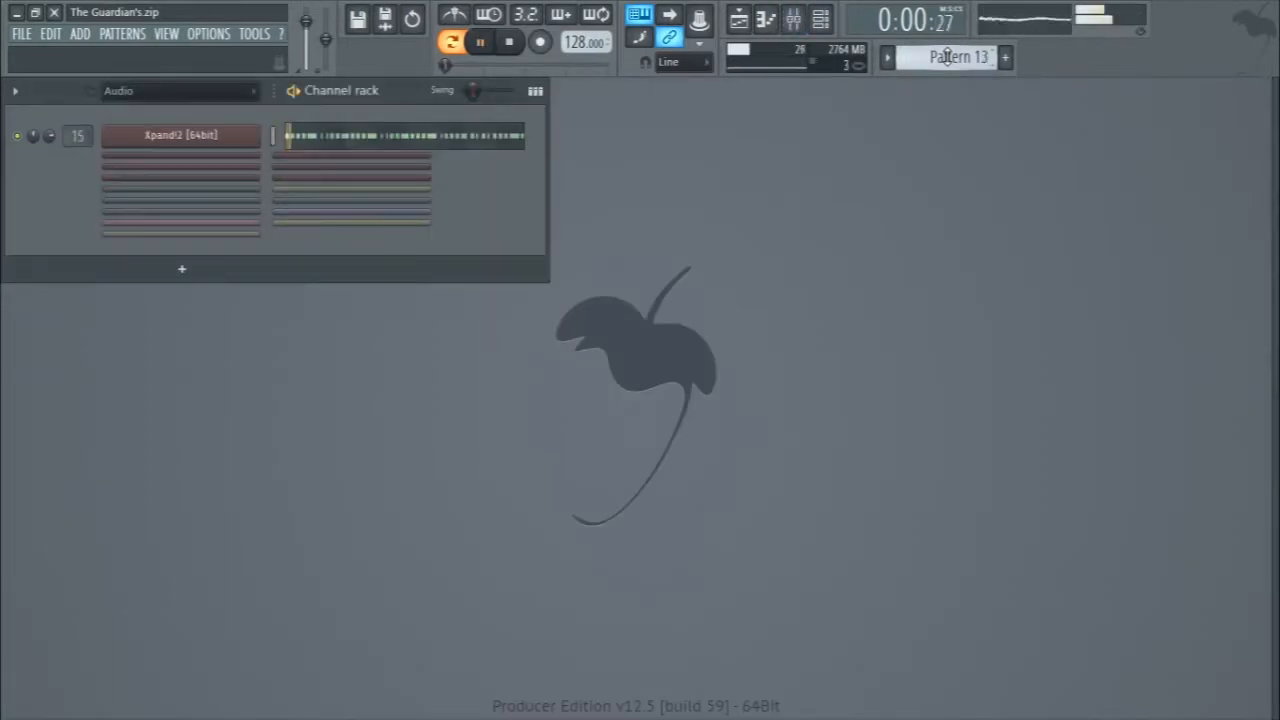
pyautogui.press('F9')
pyautogui.press('F9')
pyautogui.press('space')
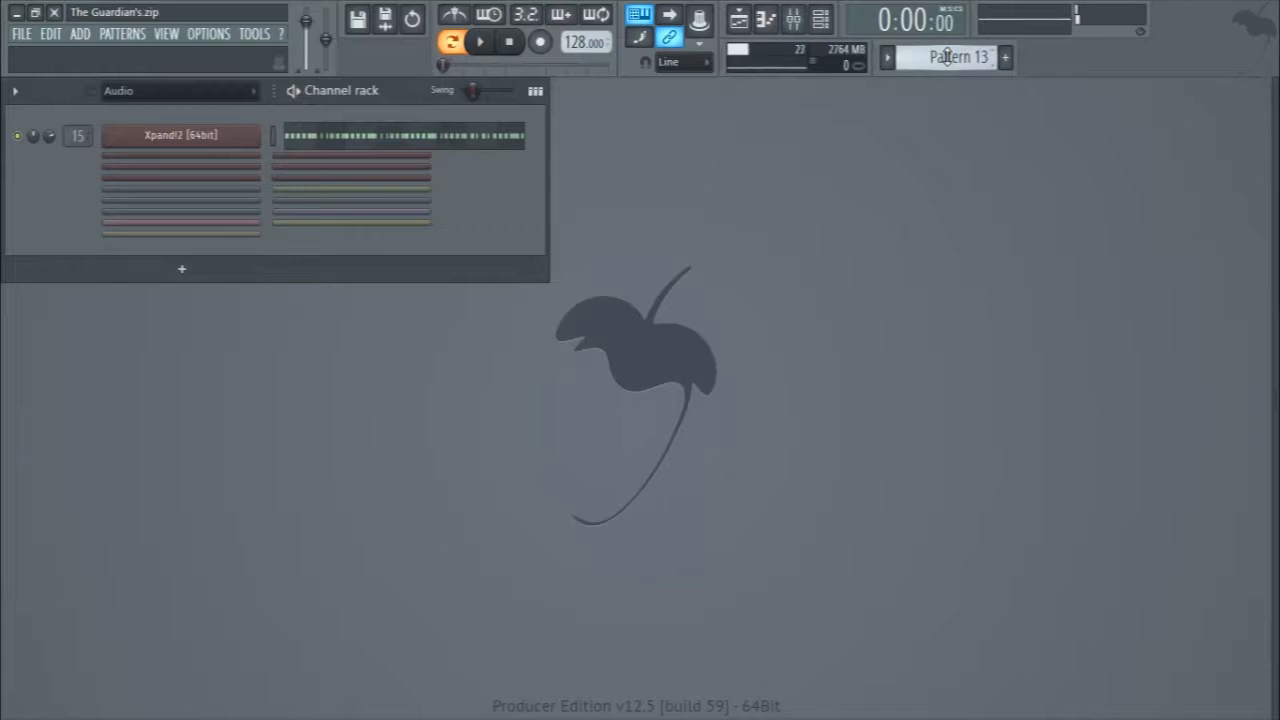
# Play Pattern 14 and solo its Xpand!2 [64bit] #3 channel.
pyautogui.scroll(-1, 947, 57)
pyautogui.press('space')
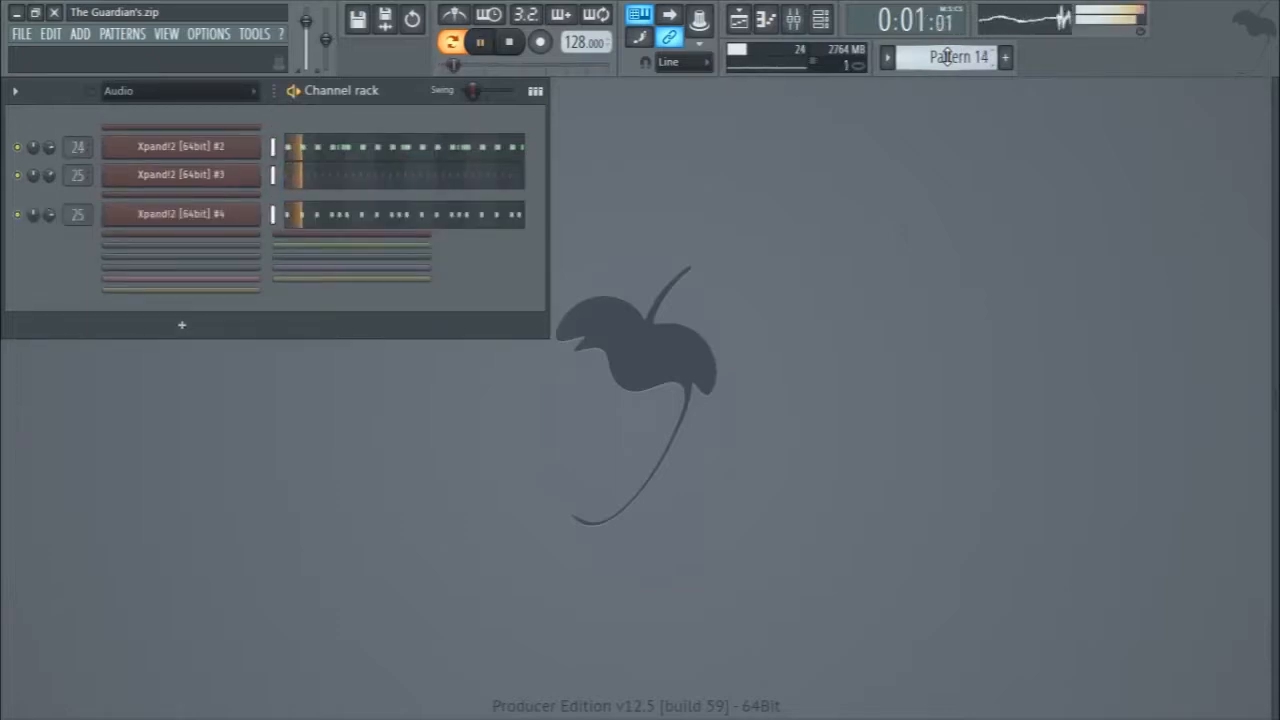
pyautogui.press('space')
pyautogui.rightClick(17, 176)
pyautogui.click(26, 186)
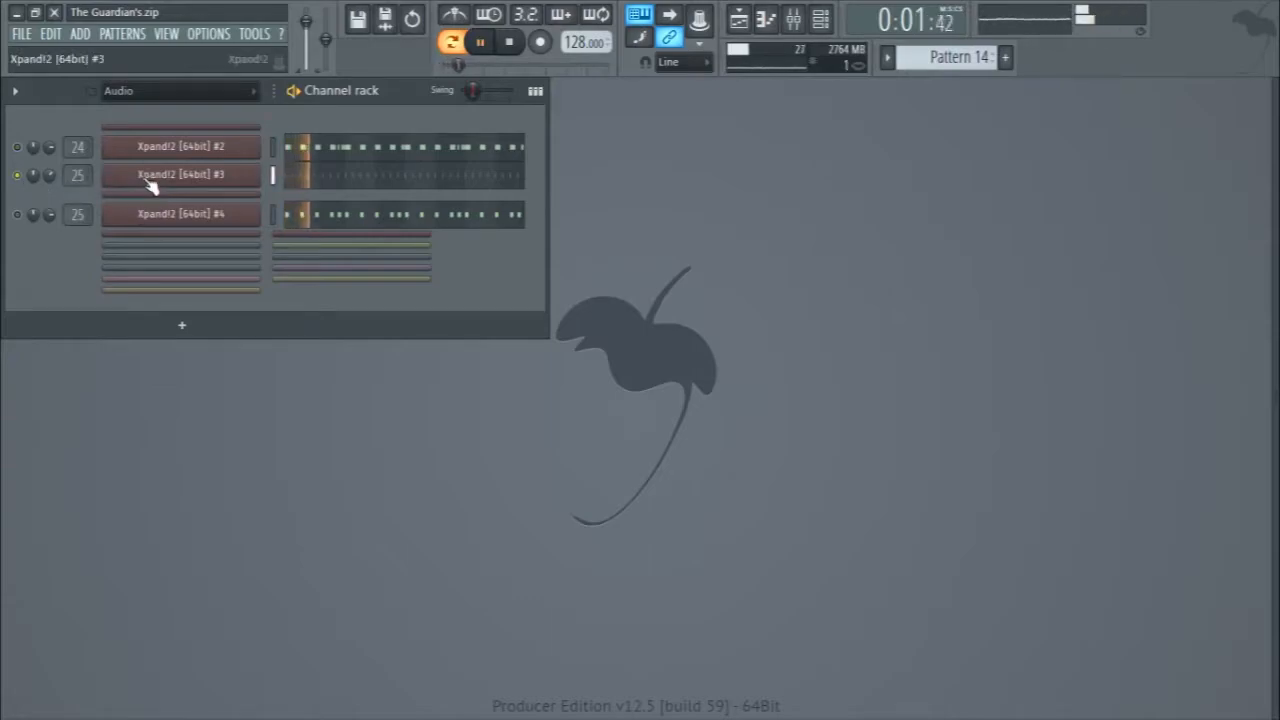
# Inspect the Xpand!2 [64bit] #4 mixer track and its Fruity Limiter, closing the mixer and unsoloing the Xpand!2 #3 channel when done.
pyautogui.press('F9')
pyautogui.click(541, 310)
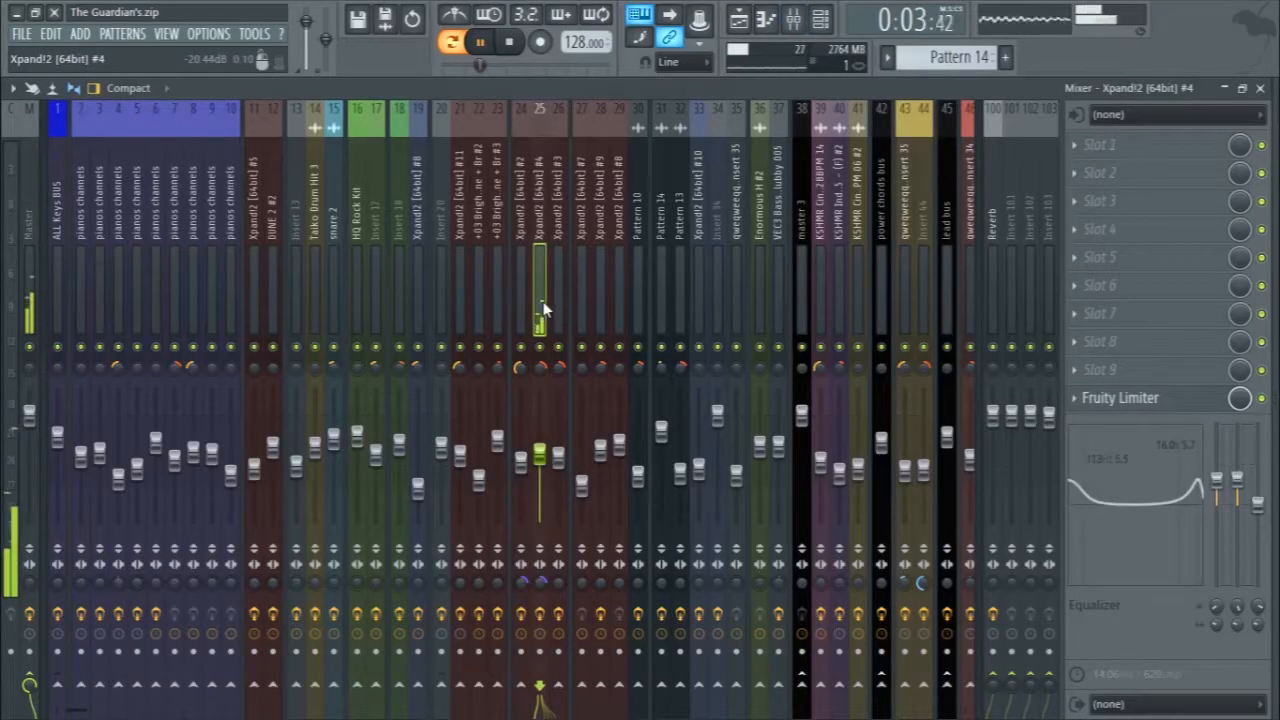
pyautogui.press('space')
pyautogui.moveTo(542, 367); pyautogui.dragTo(542, 365)
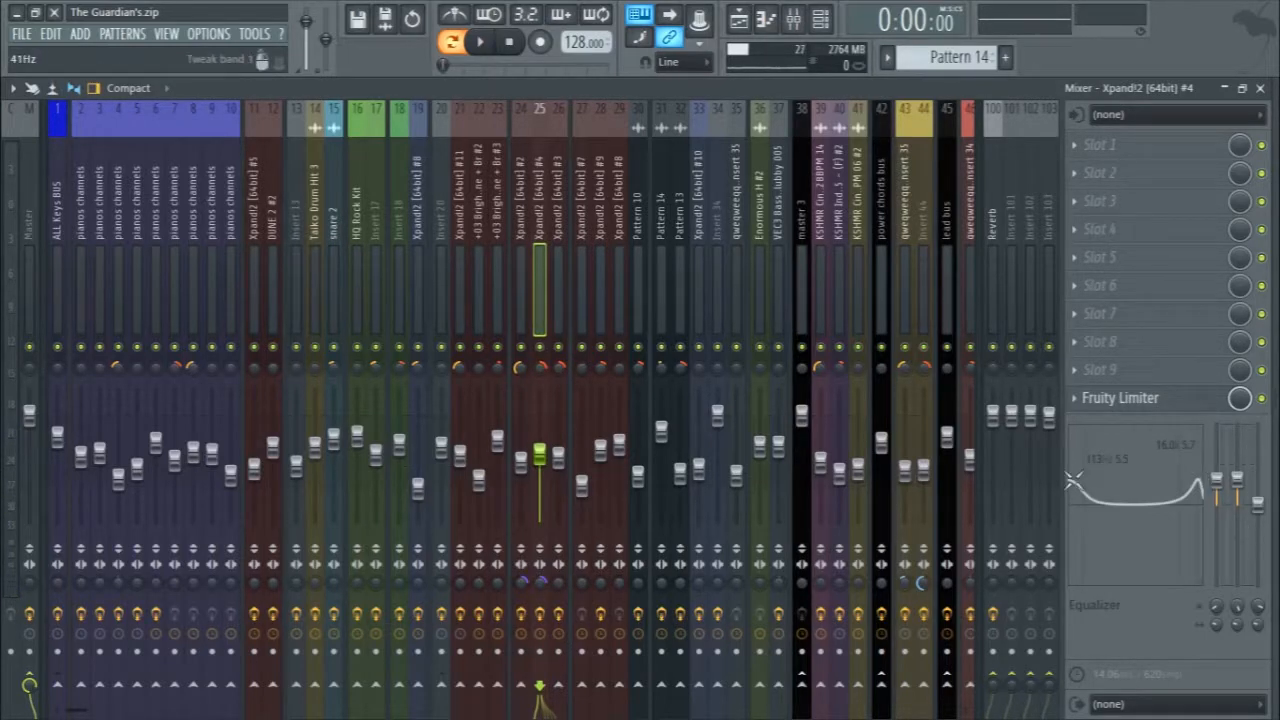
pyautogui.click(1110, 400)
pyautogui.click(1165, 400)
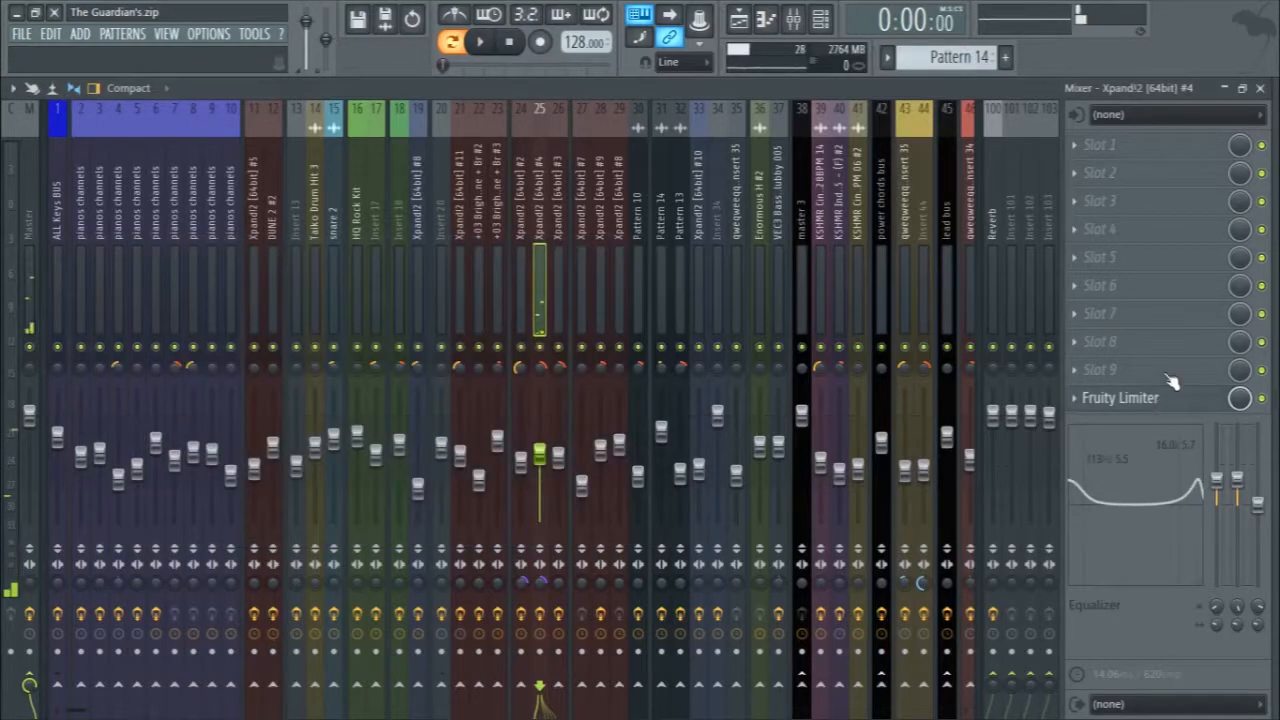
pyautogui.click(1259, 88)
pyautogui.rightClick(17, 175)
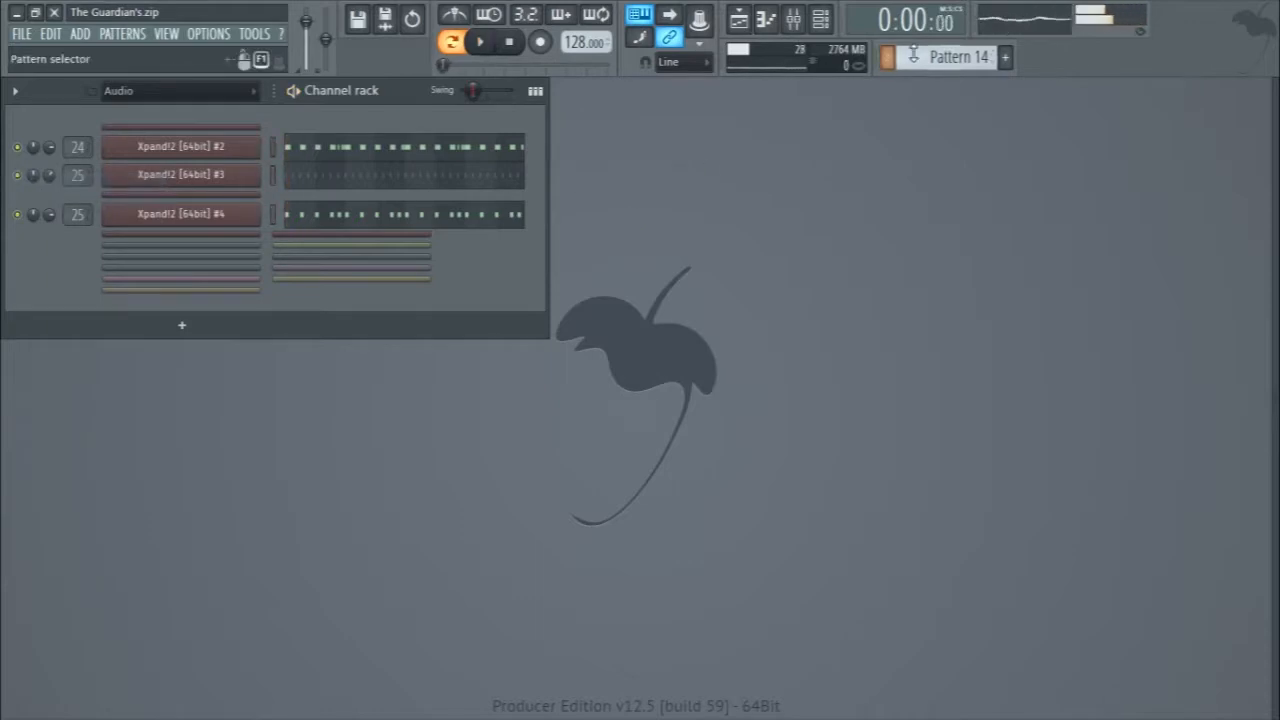
# Play Pattern 15 and examine its Xpand!2 [64bit] #6 notes across all bars in the piano roll, stopping playback at the end.
pyautogui.scroll(1, 913, 57)
pyautogui.press('space')
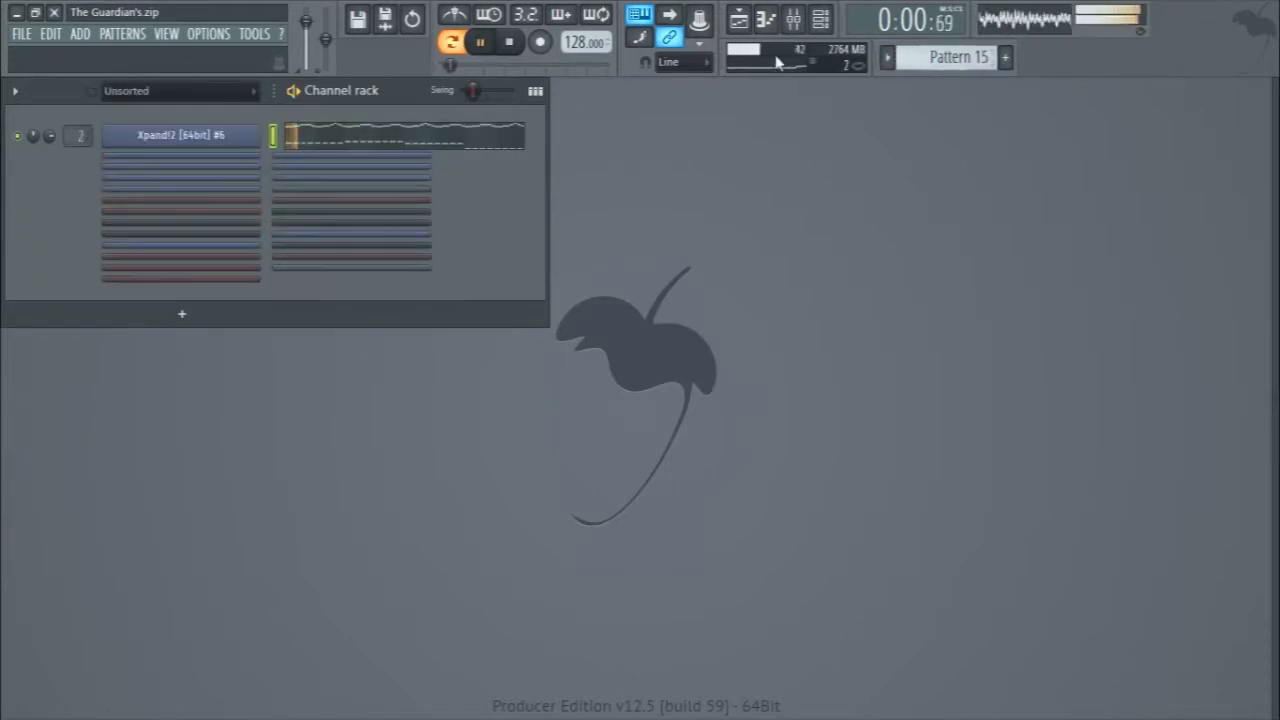
pyautogui.press('F7')
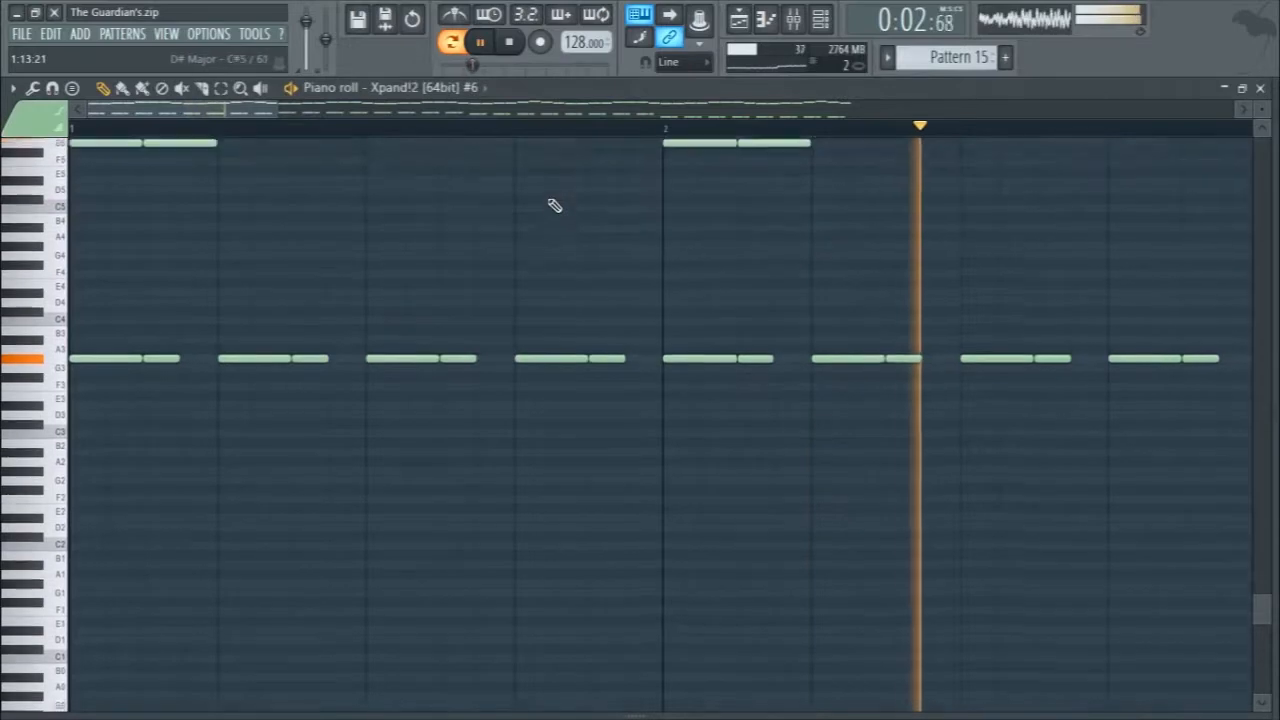
pyautogui.scroll(-4, 578, 233)
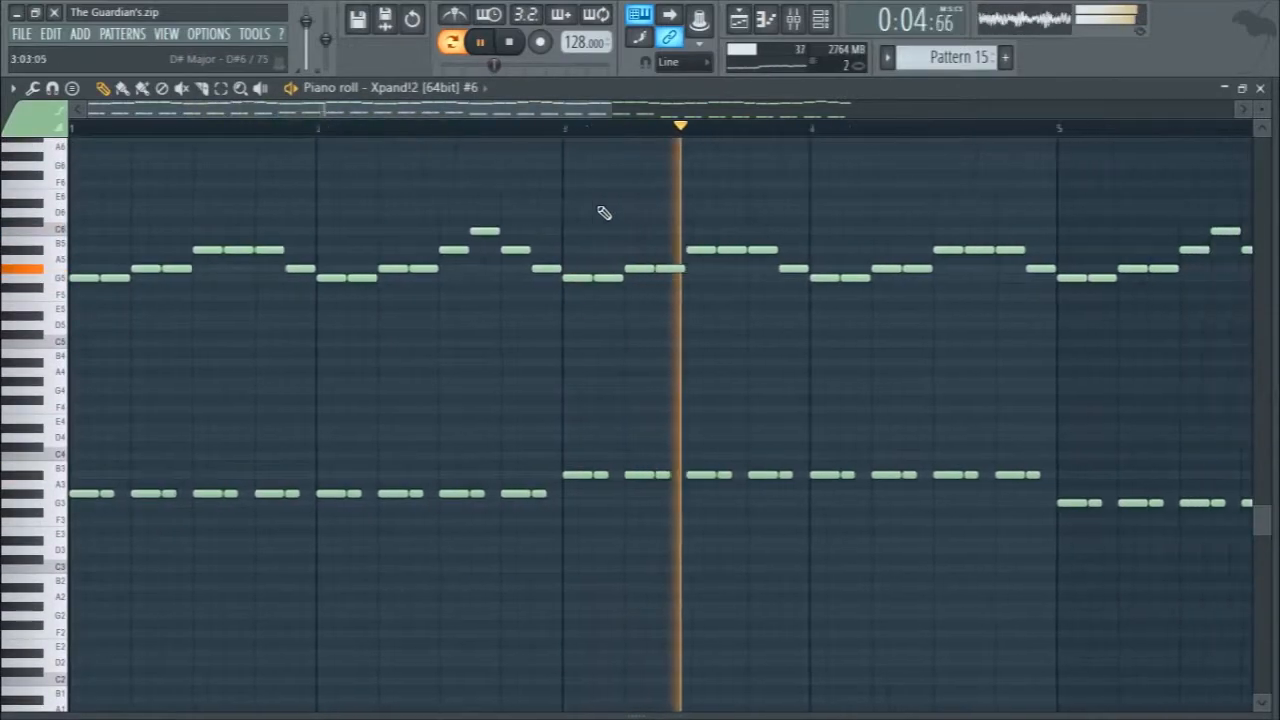
pyautogui.scroll(-3, 604, 212)
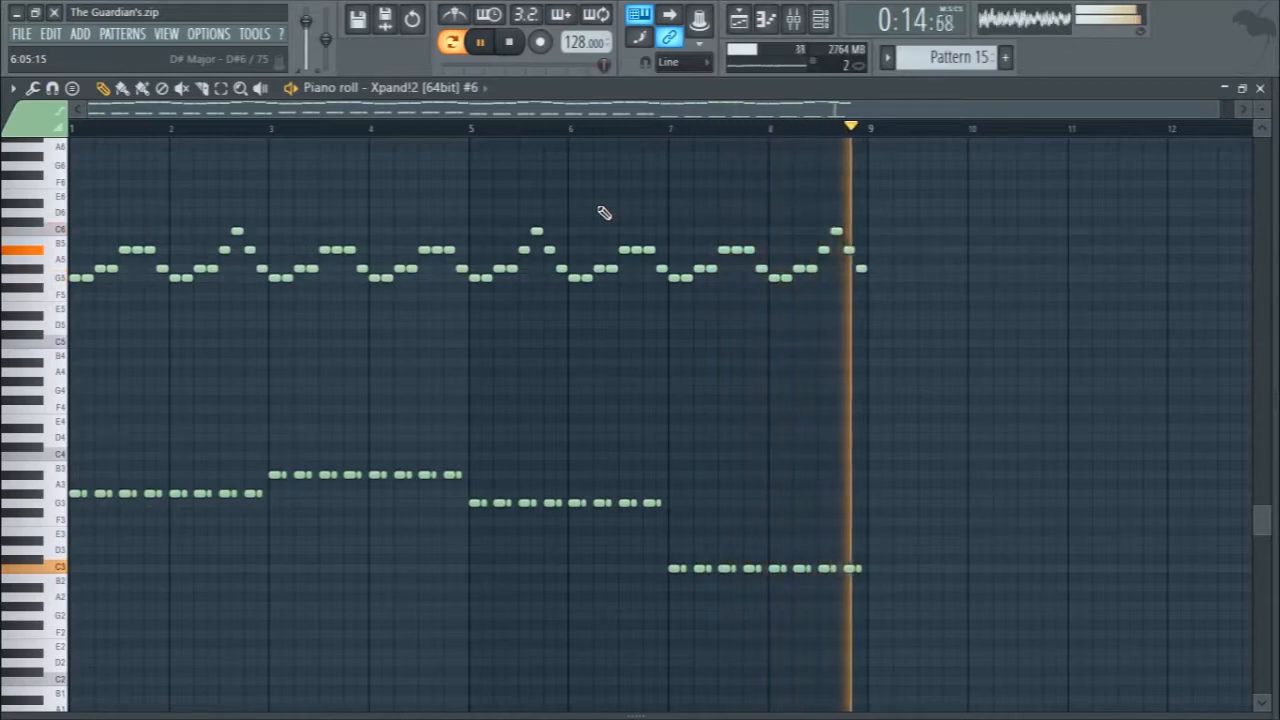
pyautogui.press('space')
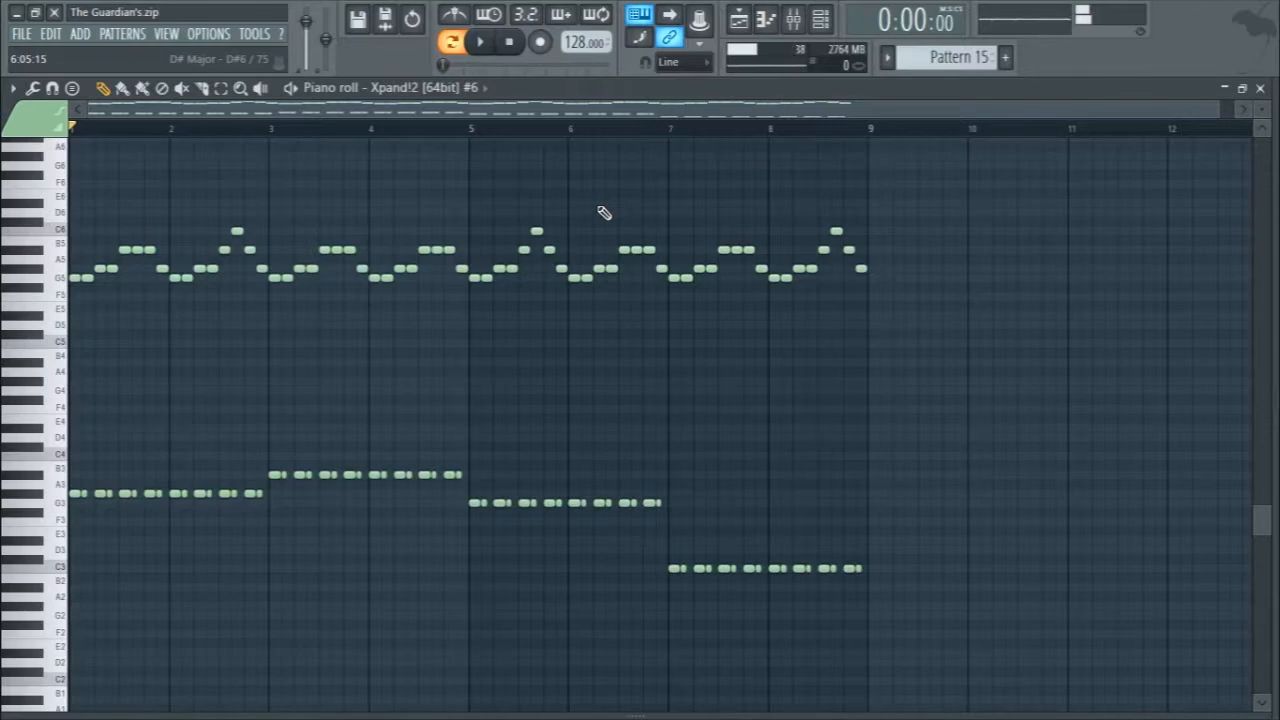
# Highlight the lower row of bass notes in Pattern 15's piano roll, deselect them and close the piano roll.
pyautogui.scroll(-4, 604, 213)
pyautogui.moveTo(30, 478); pyautogui.dragTo(30, 350)
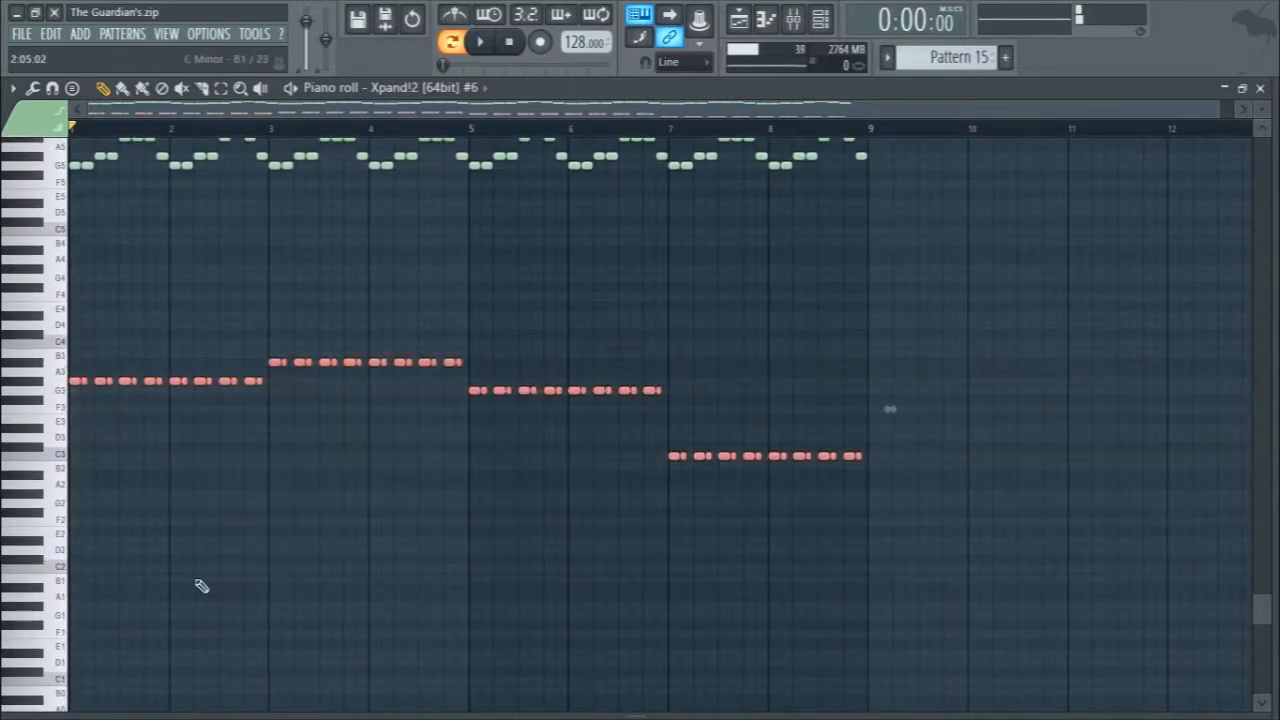
pyautogui.click(203, 586)
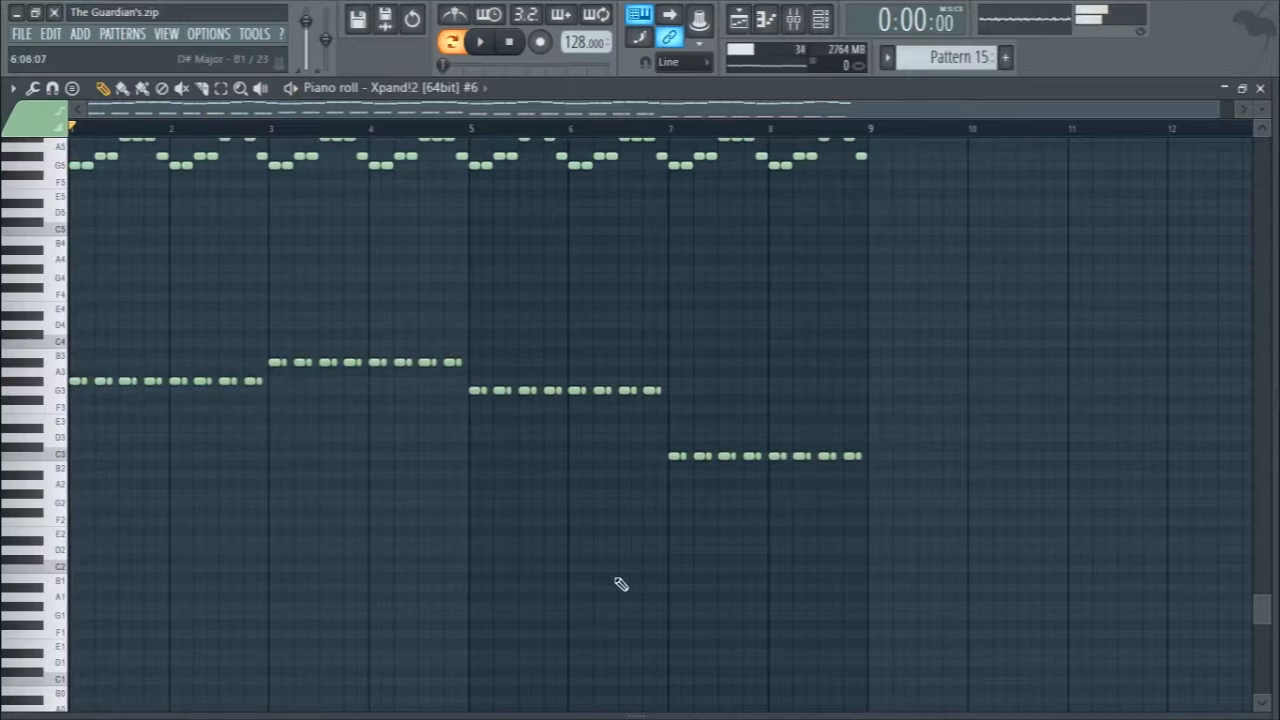
pyautogui.scroll(2, 591, 549)
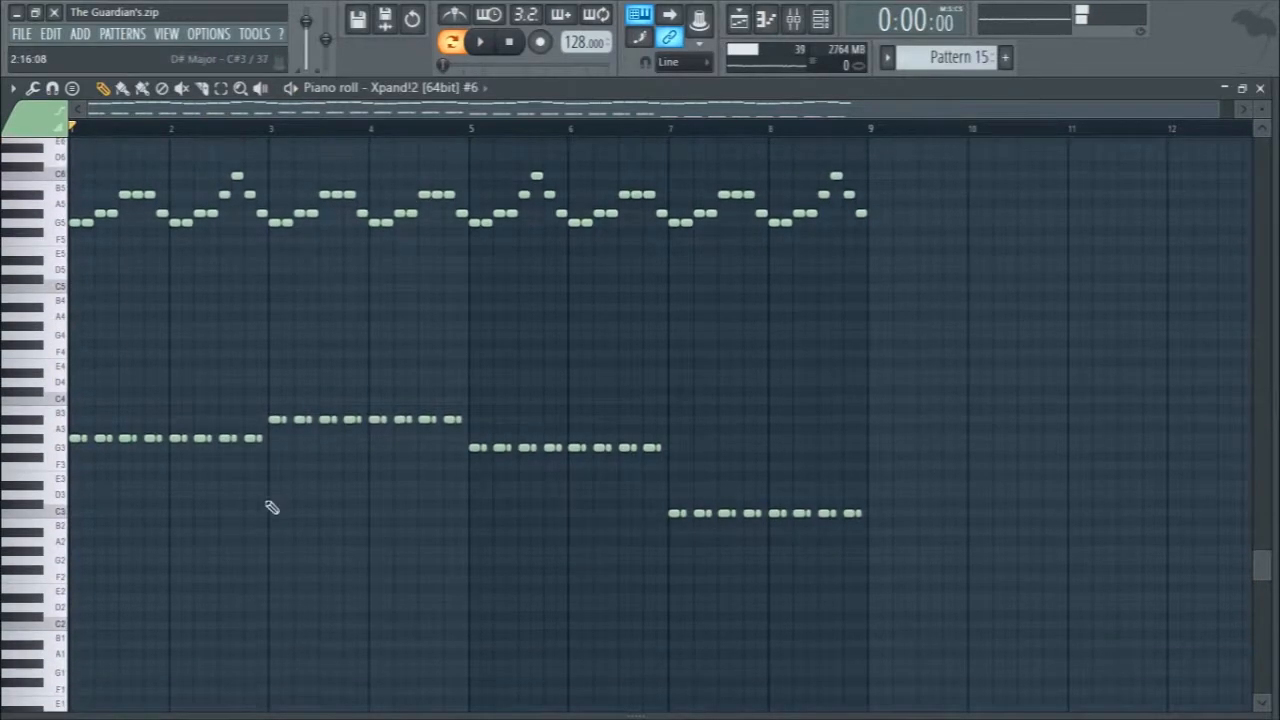
pyautogui.moveTo(62, 380); pyautogui.dragTo(62, 555)
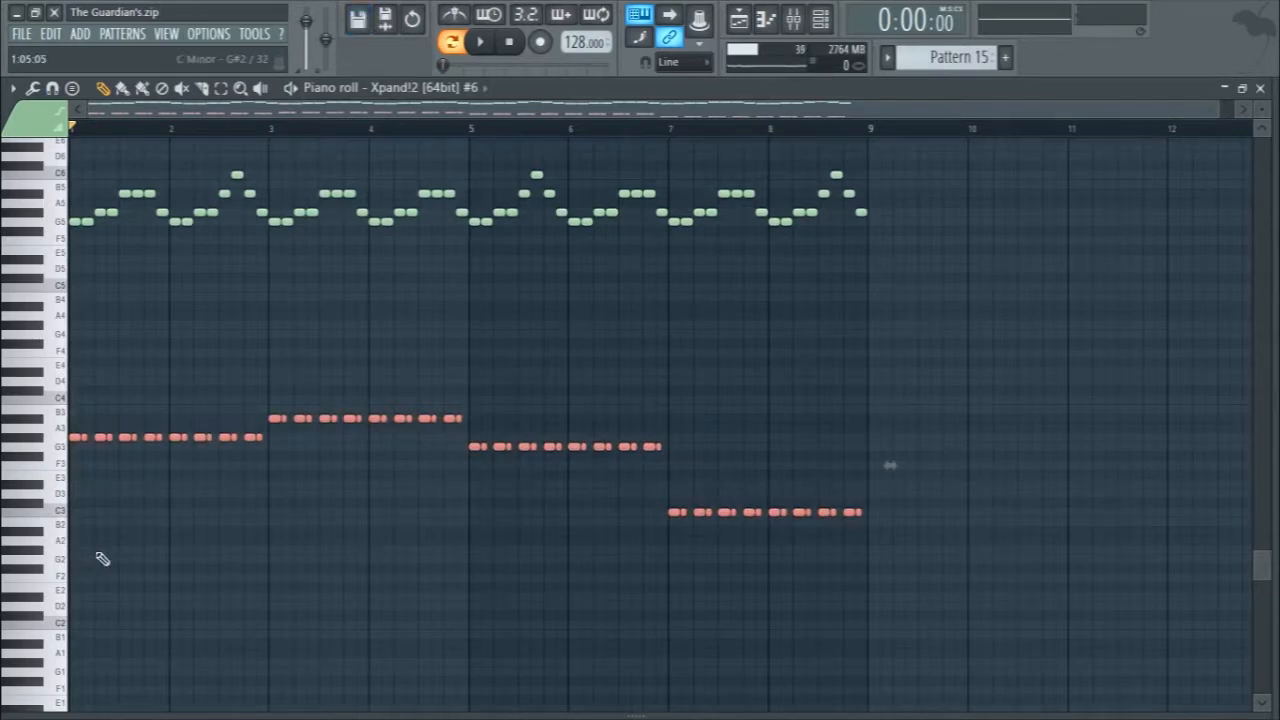
pyautogui.click(103, 558)
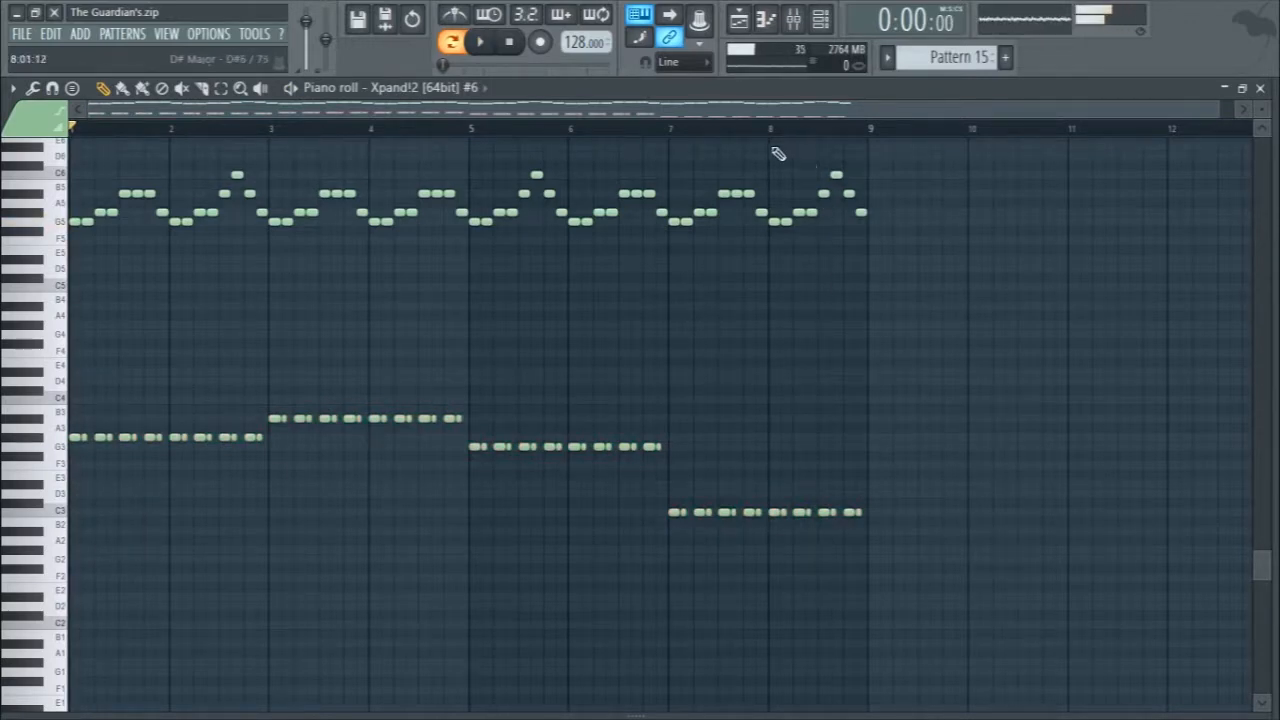
pyautogui.click(1259, 88)
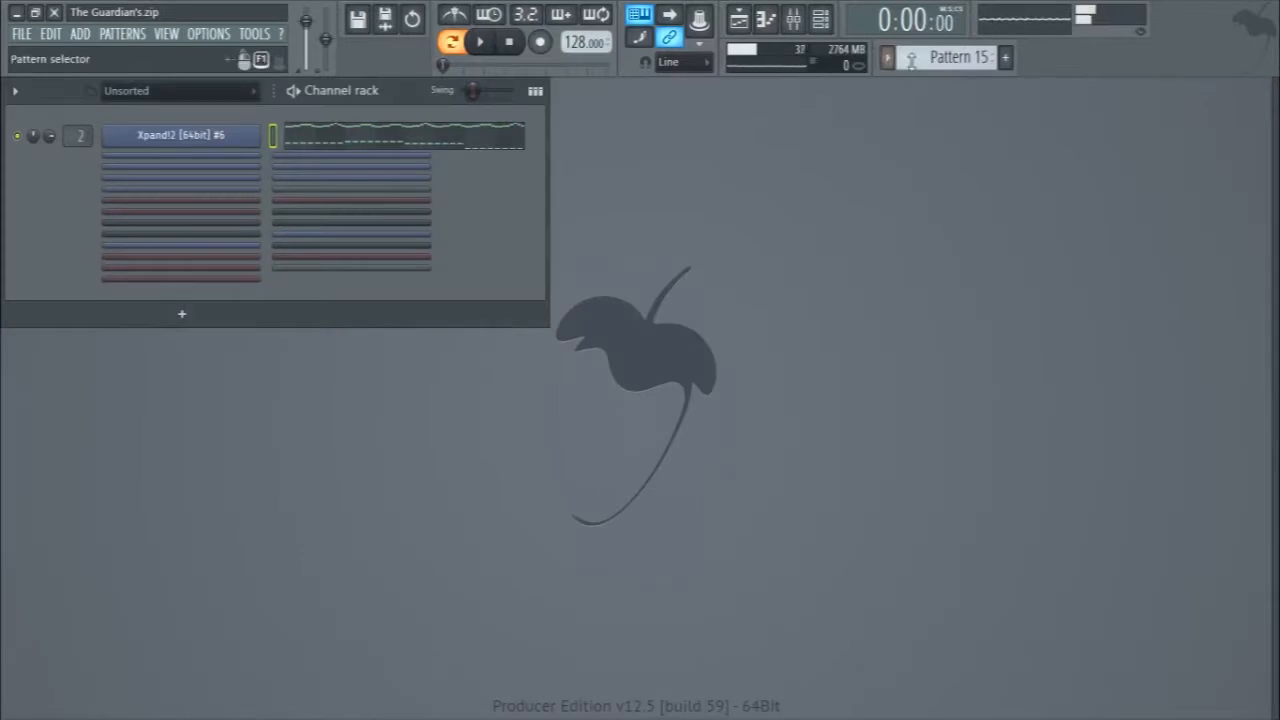
# Show the mixer and inspect the effects on several pianos channels tracks and the ALL Keys BUS.
pyautogui.click(793, 18)
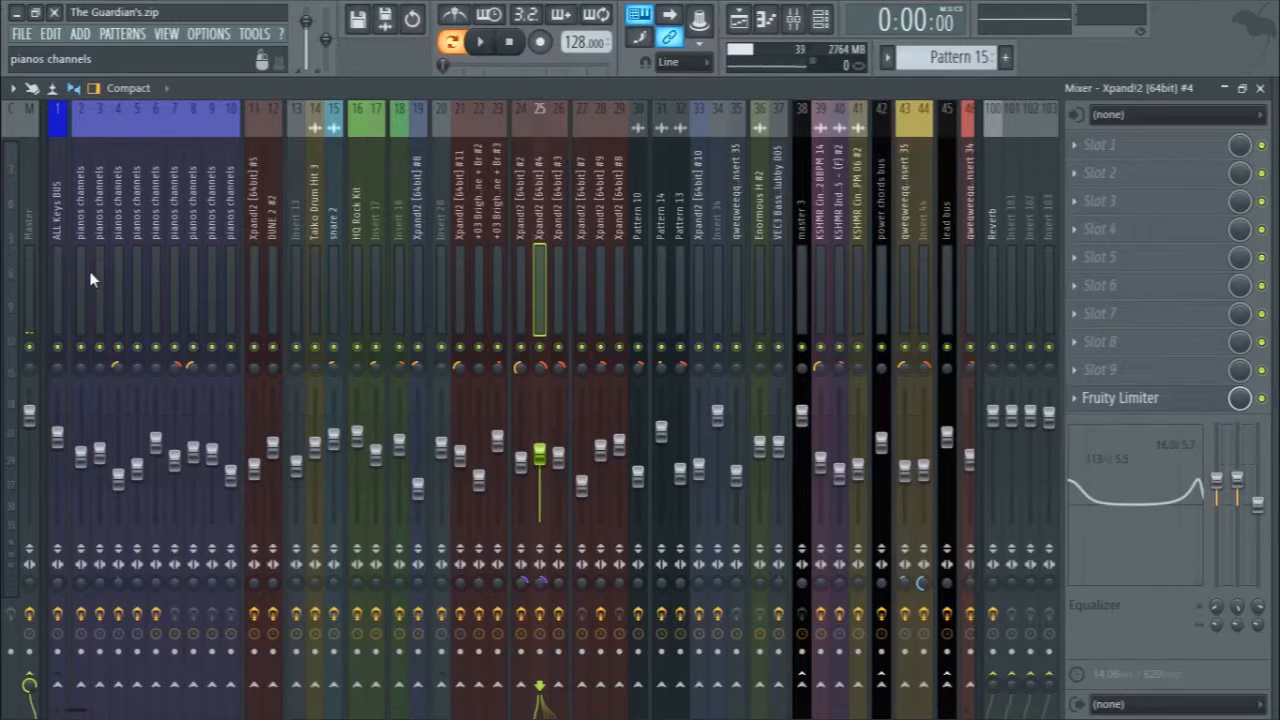
pyautogui.click(76, 220)
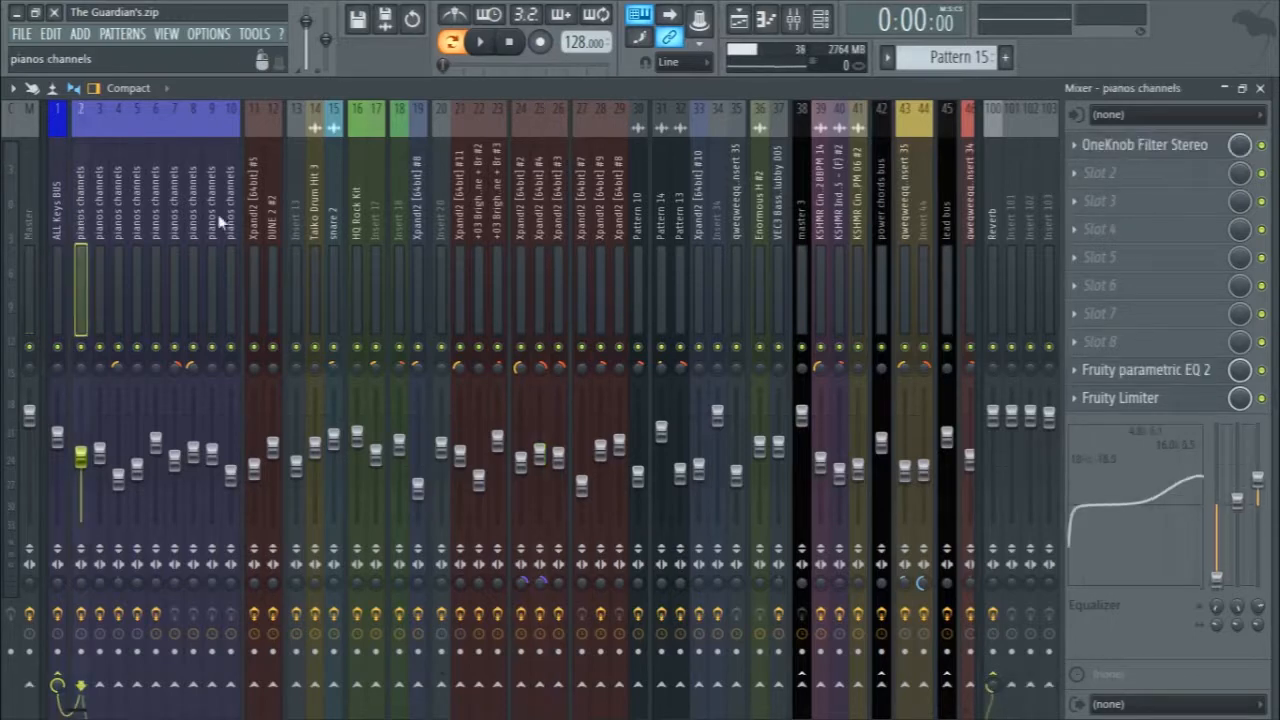
pyautogui.click(231, 226)
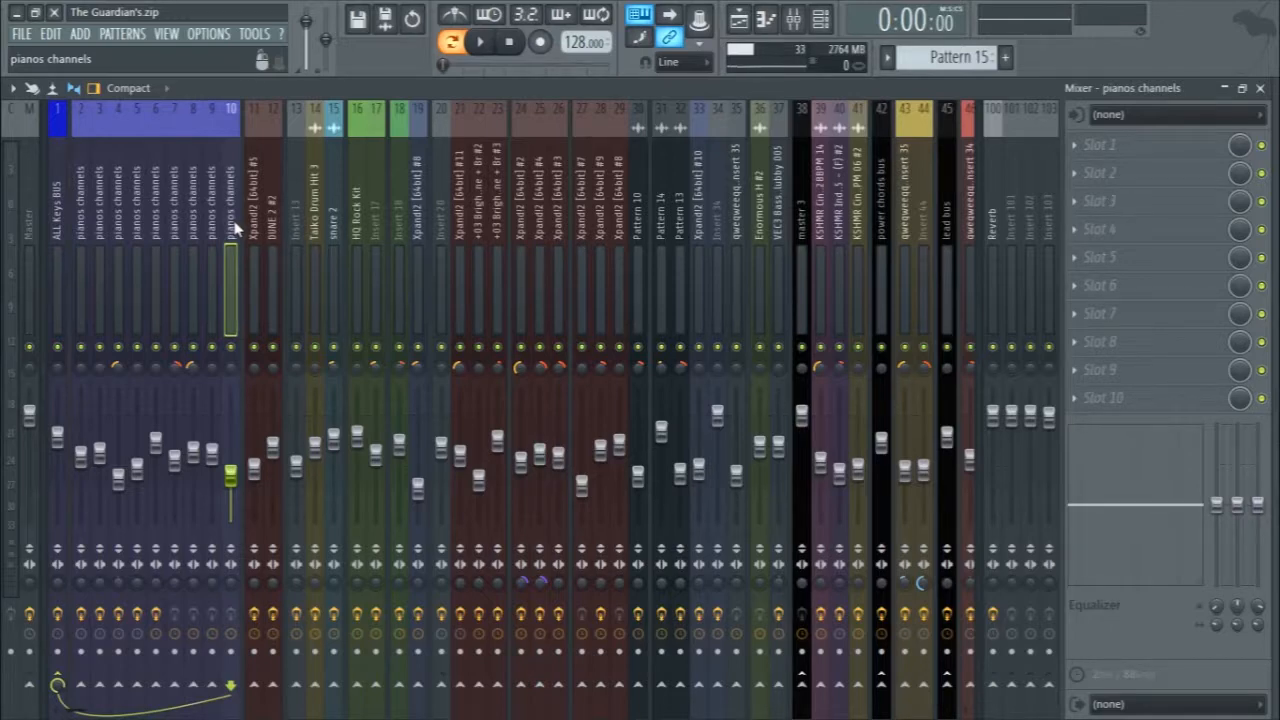
pyautogui.click(175, 220)
pyautogui.click(99, 214)
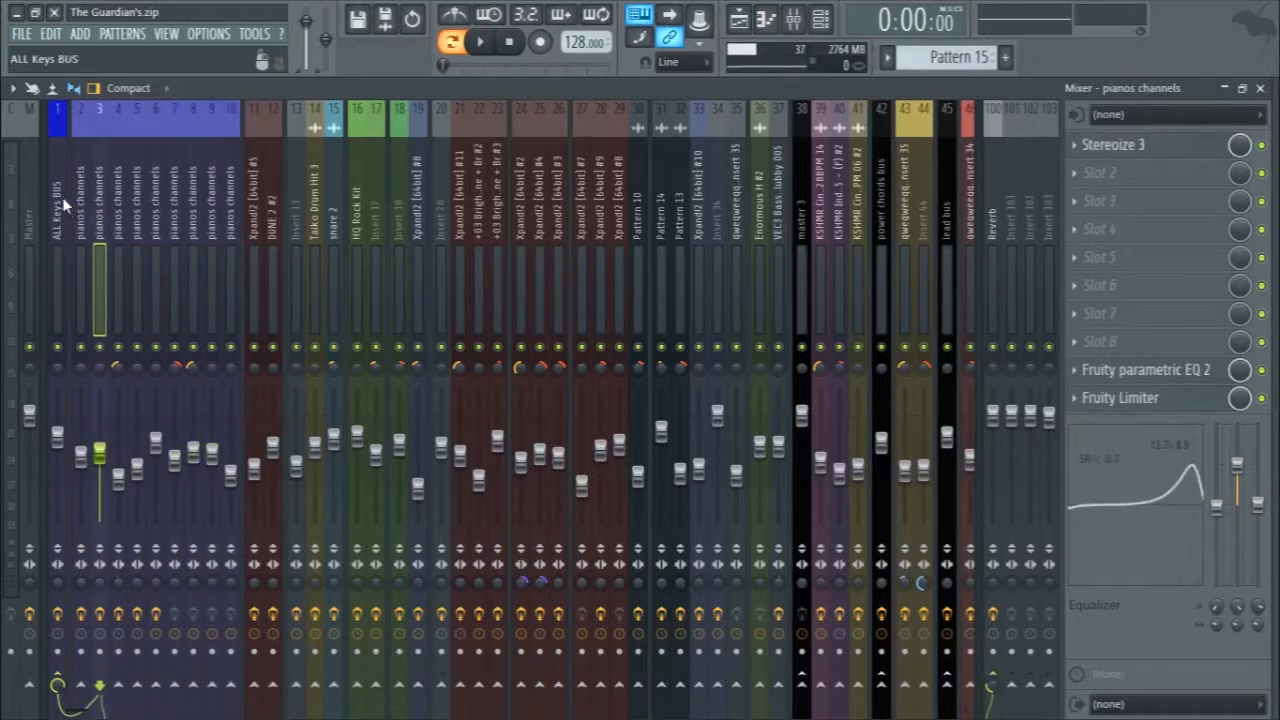
pyautogui.click(62, 197)
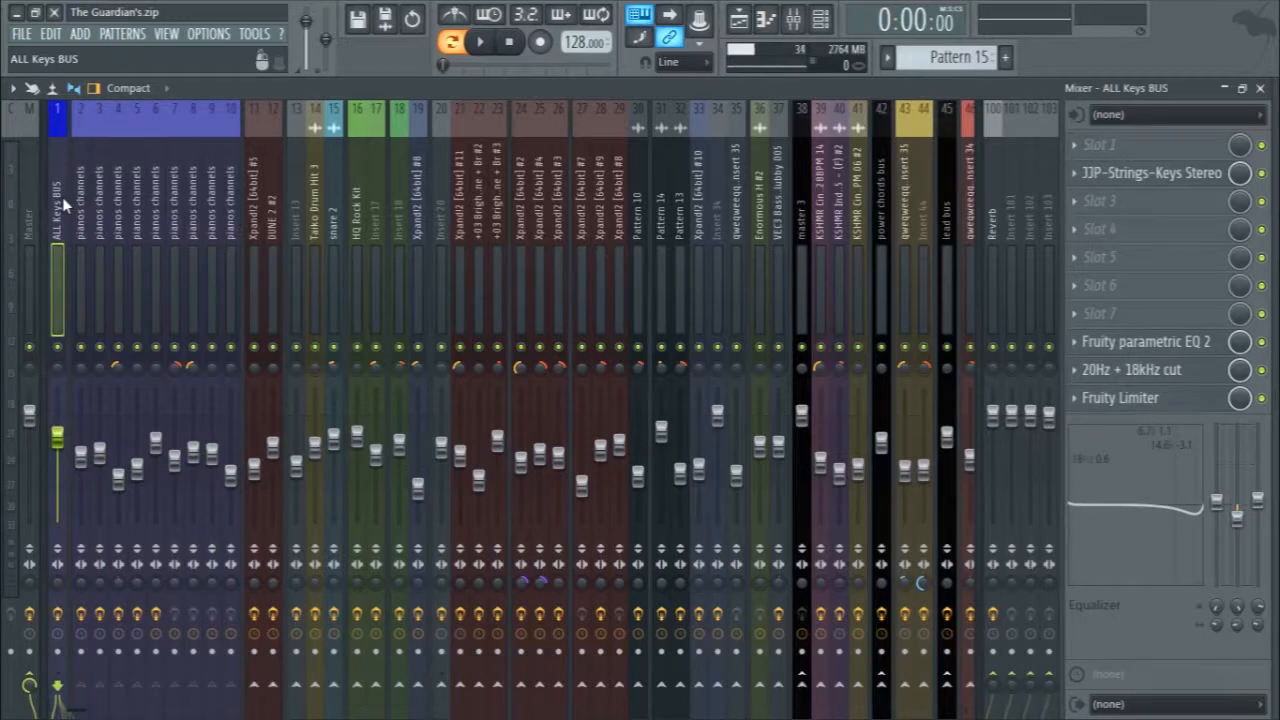
# Step through the pianos channels tracks 2 to 10 and back, comparing their effect chains and routing, ending on the ALL Keys BUS.
pyautogui.click(80, 212)
pyautogui.click(99, 210)
pyautogui.click(118, 209)
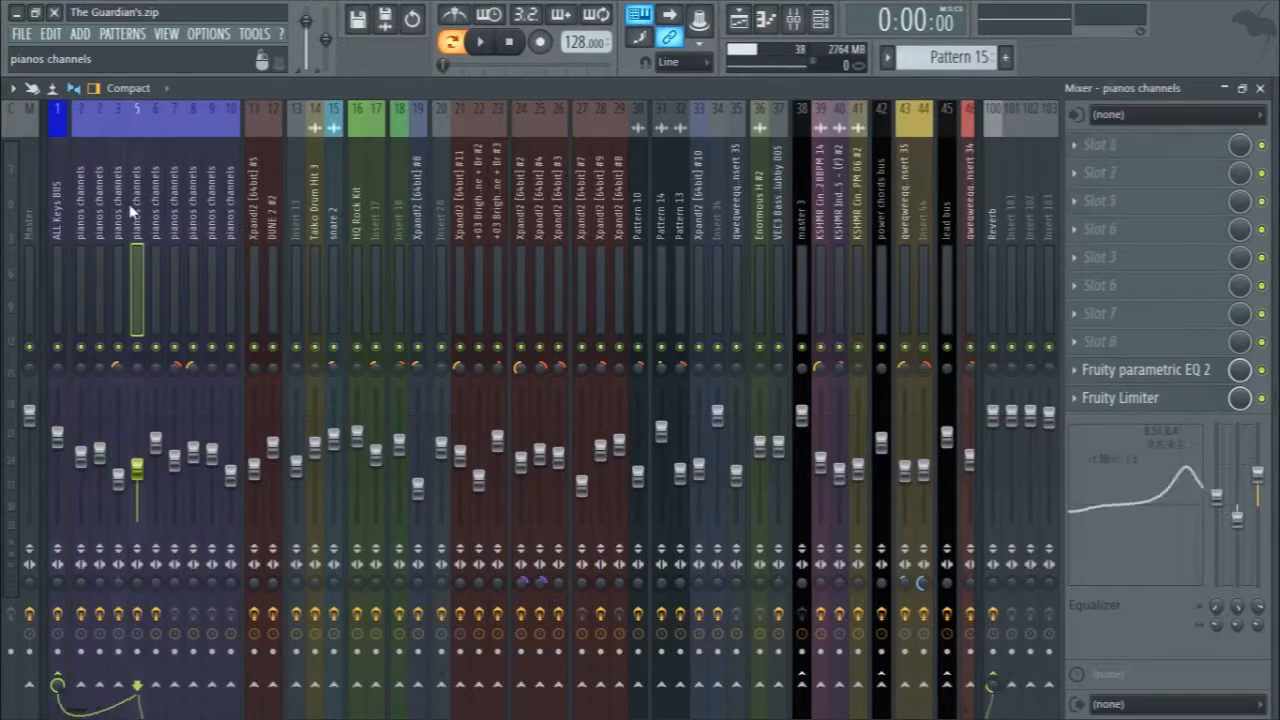
pyautogui.click(137, 210)
pyautogui.click(156, 210)
pyautogui.click(193, 211)
pyautogui.click(226, 212)
pyautogui.click(212, 211)
pyautogui.click(175, 212)
pyautogui.click(156, 211)
pyautogui.click(118, 210)
pyautogui.click(99, 210)
pyautogui.click(80, 210)
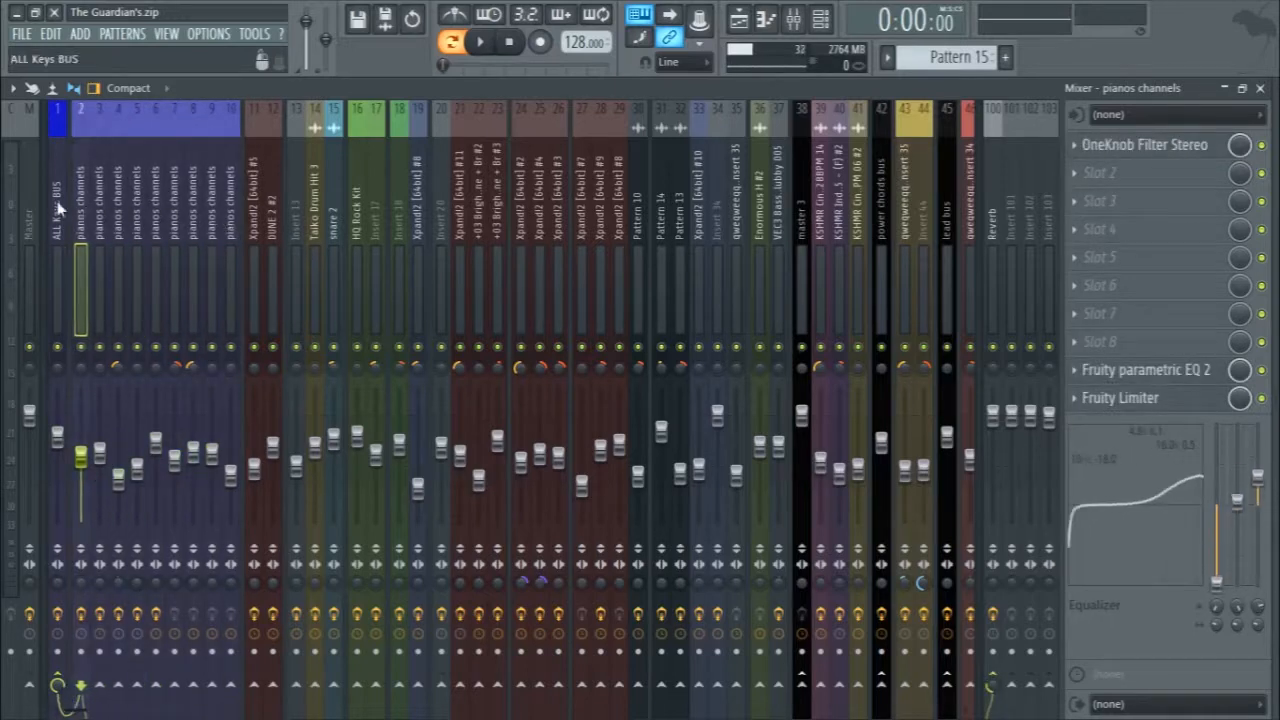
pyautogui.click(58, 207)
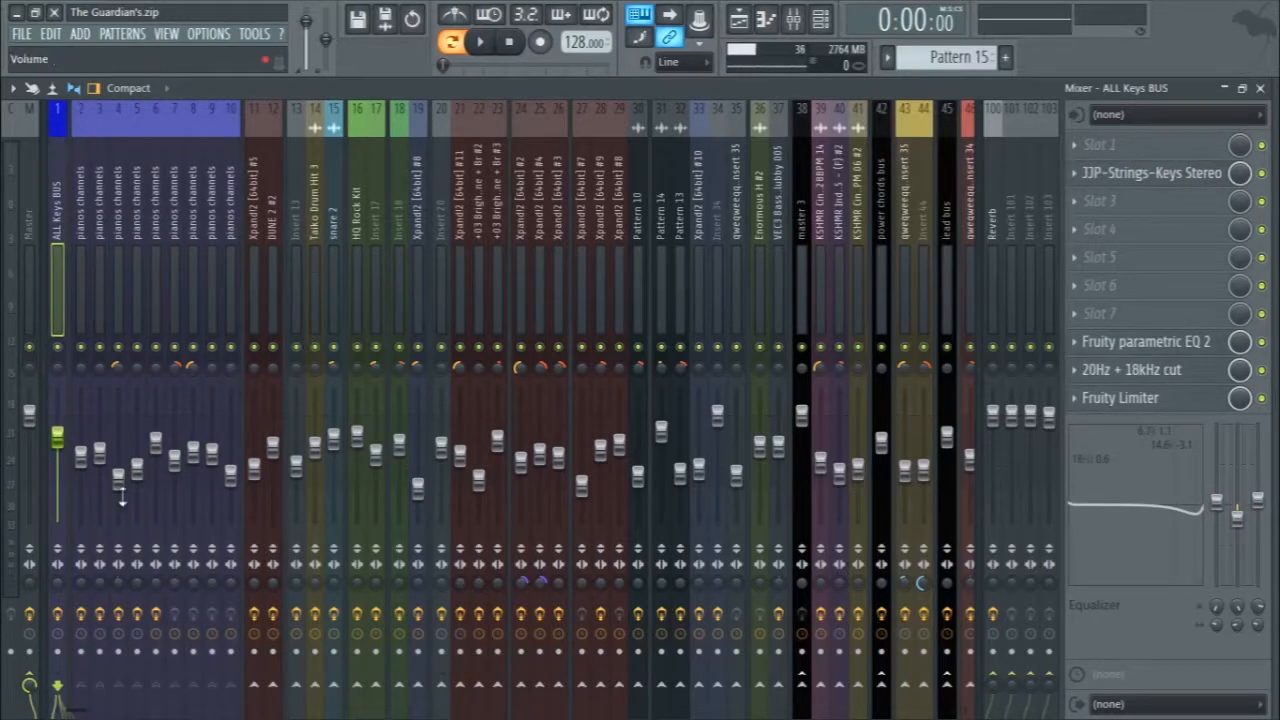
# Play Pattern 15 while checking the levels of pianos channels track 2, stop playback and select the ALL Keys BUS.
pyautogui.press('space')
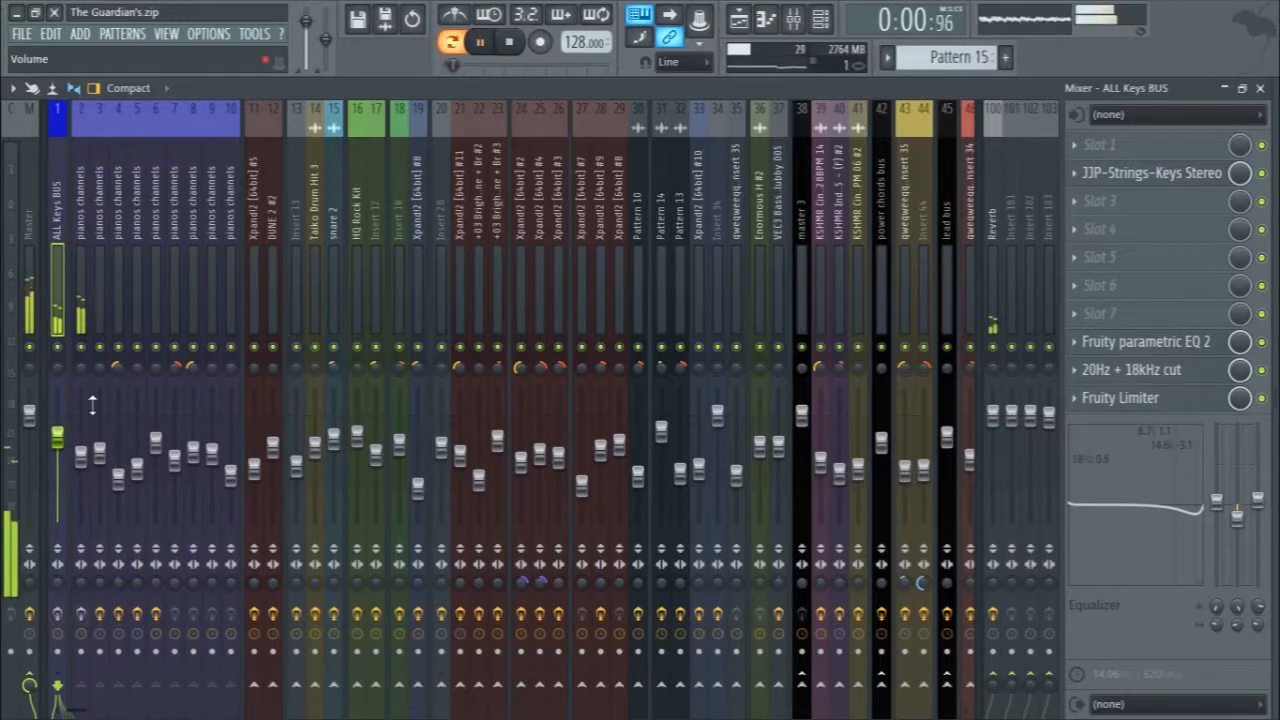
pyautogui.click(82, 323)
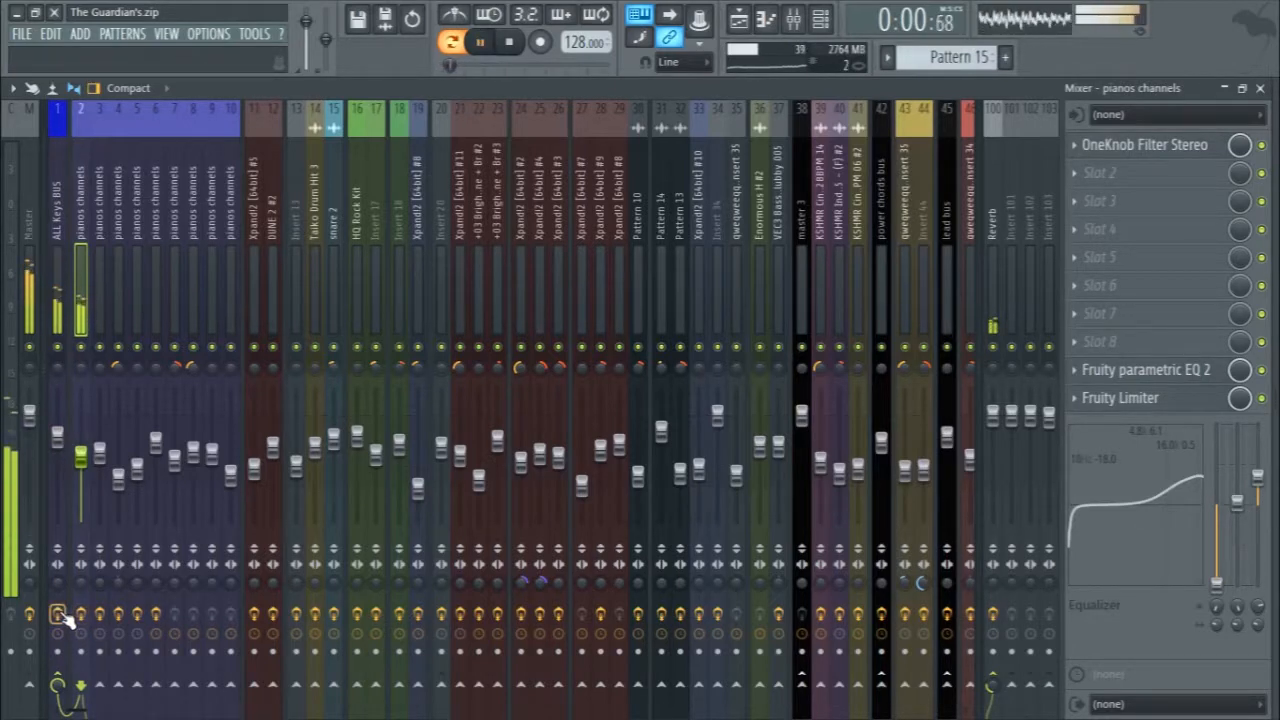
pyautogui.press('space')
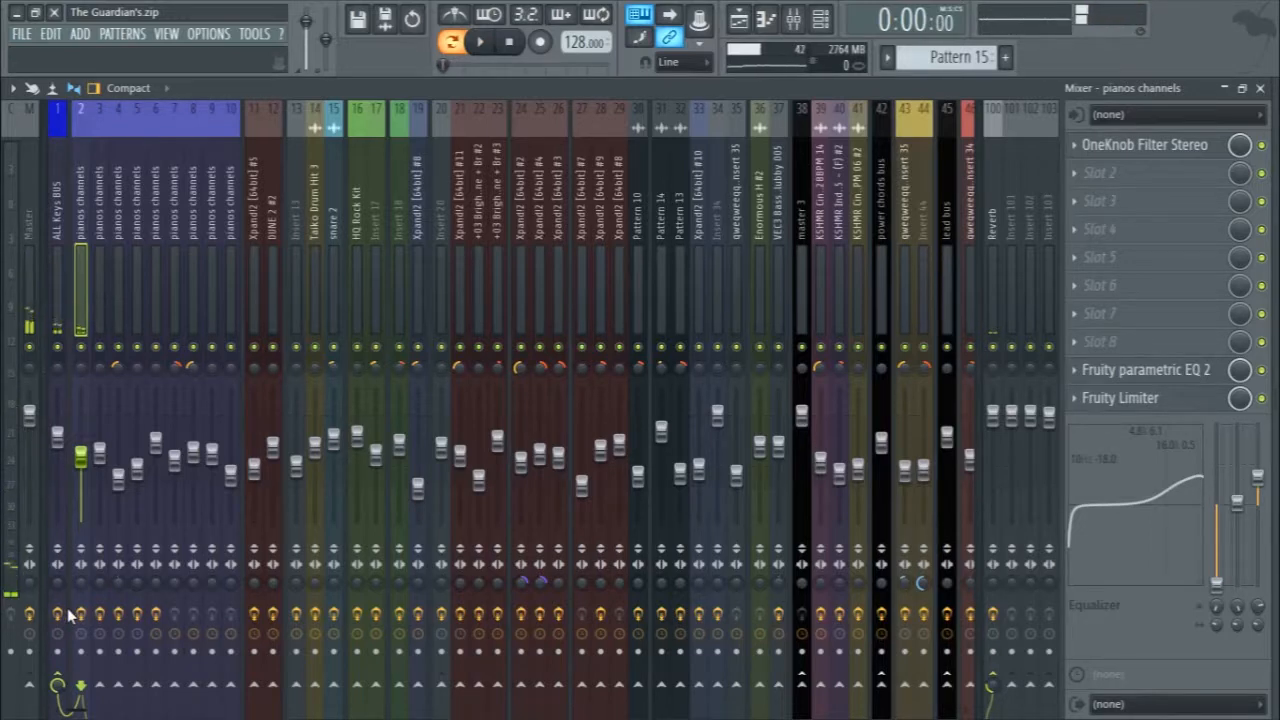
pyautogui.click(53, 319)
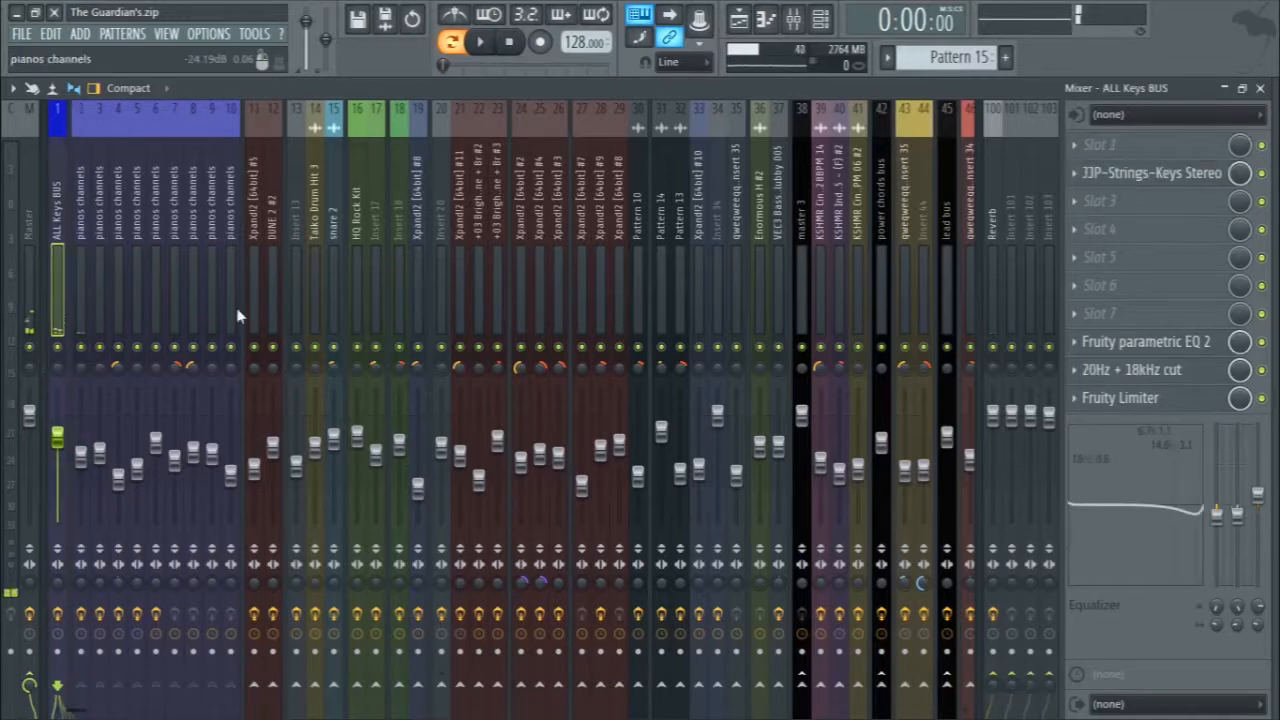
# Inspect the JJP-Strings-Keys Stereo and Fruity parametric EQ 2 effects on the ALL Keys BUS, briefly playing the pattern through the EQ.
pyautogui.click(1190, 176)
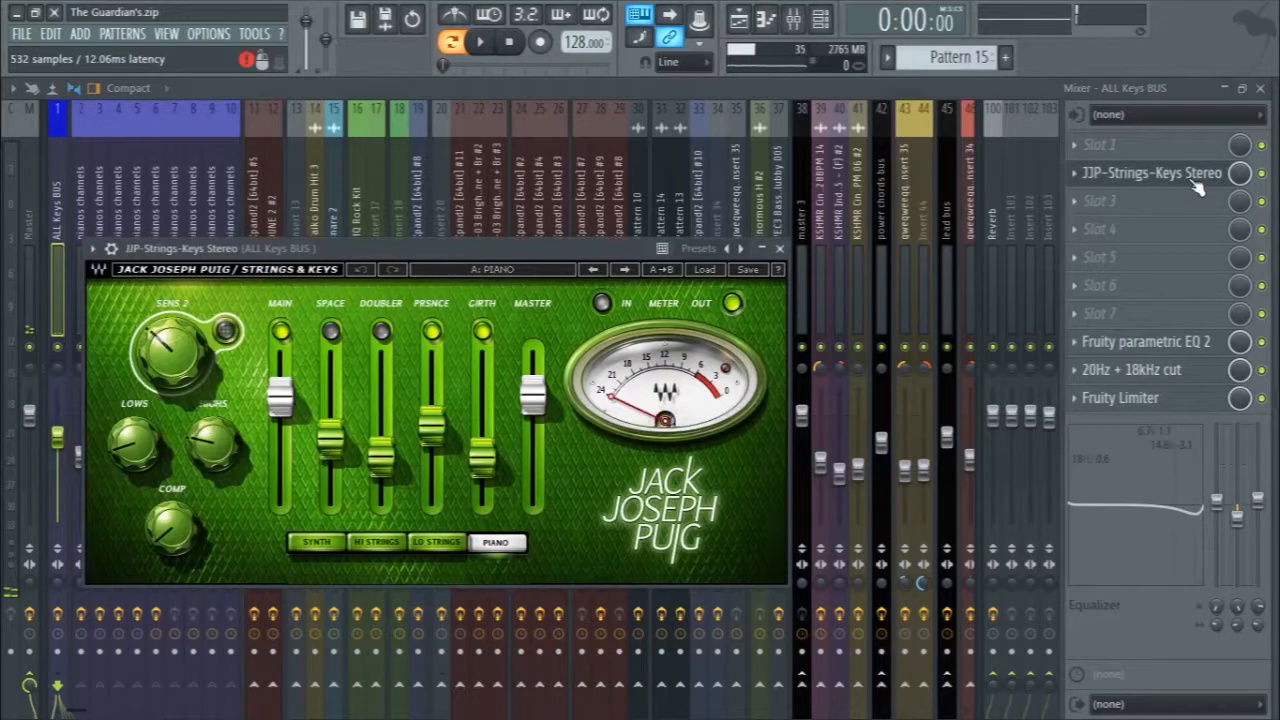
pyautogui.click(1195, 178)
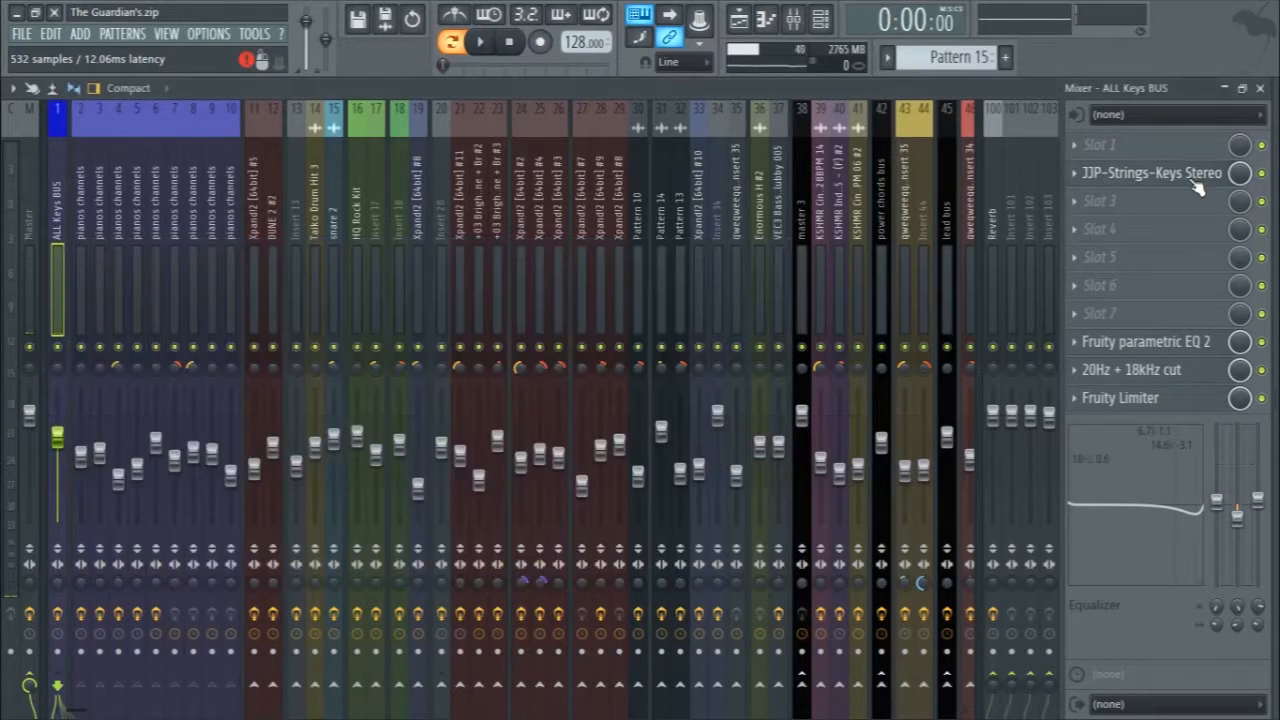
pyautogui.click(1177, 345)
pyautogui.press('space')
pyautogui.press('space')
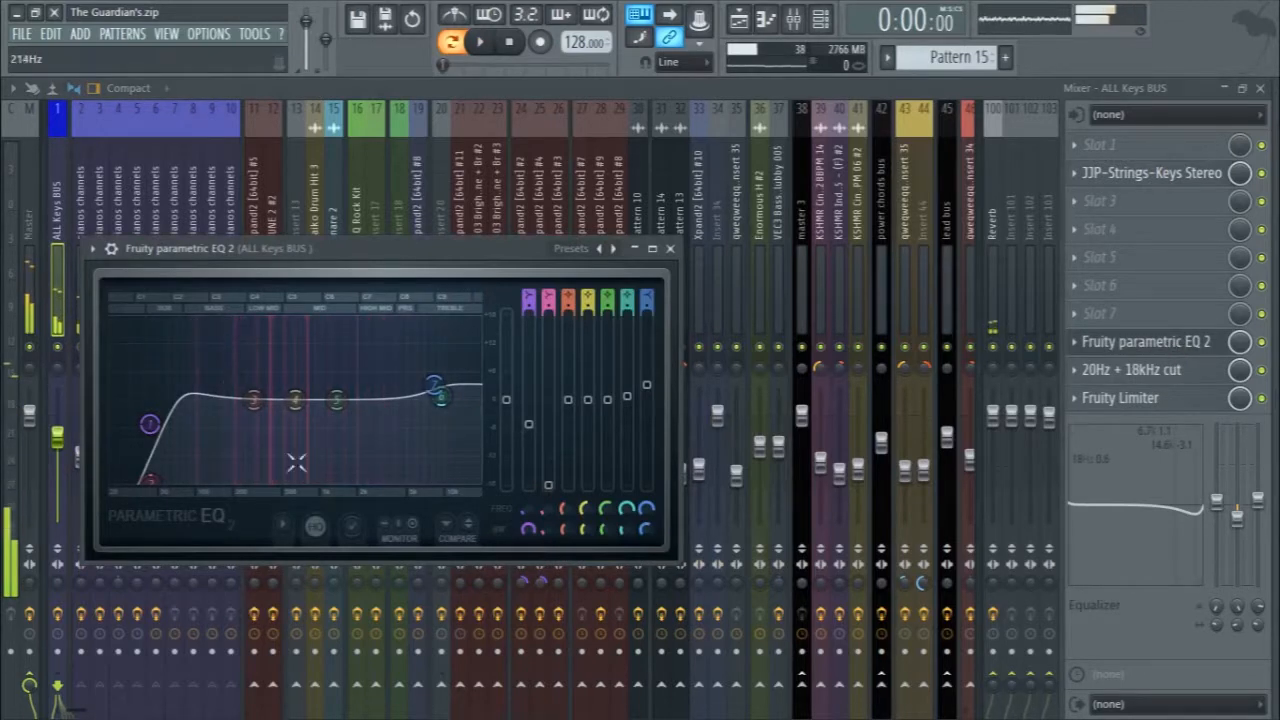
pyautogui.click(670, 249)
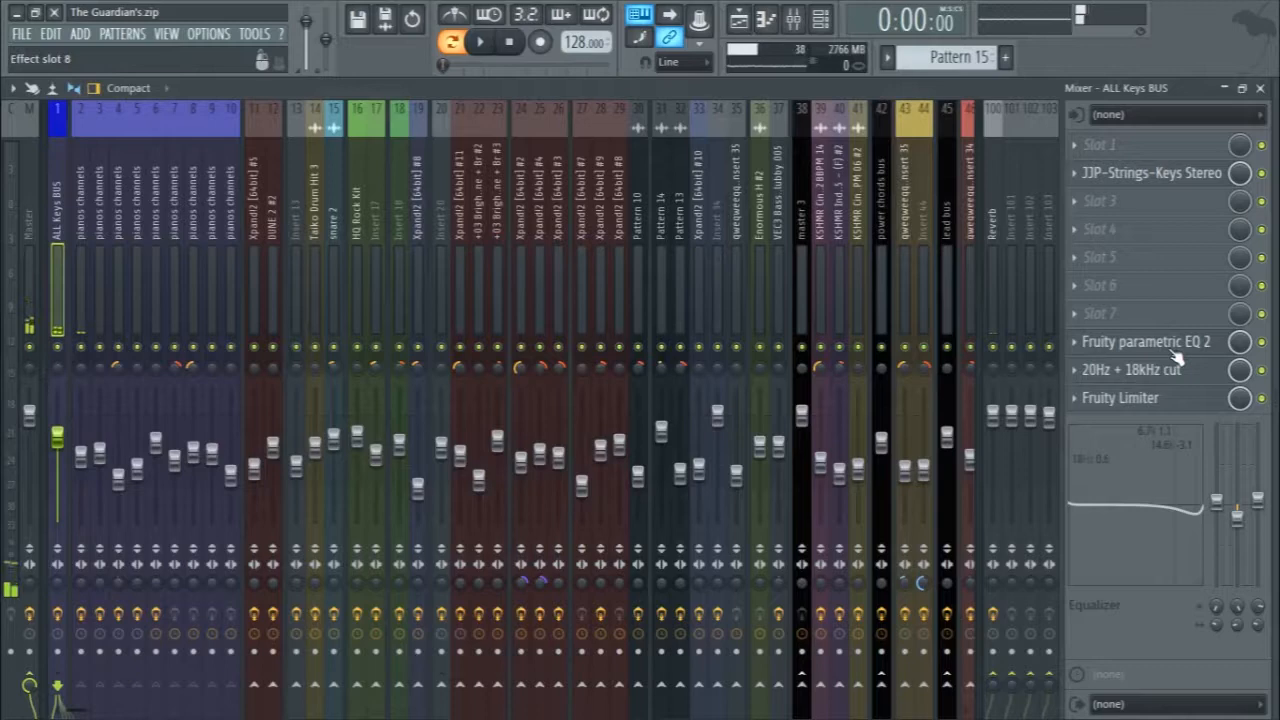
# Inspect the 20Hz + 18kHz cut, Fruity parametric EQ 2 and Fruity Limiter effects on the ALL Keys BUS and close the mixer.
pyautogui.click(1157, 380)
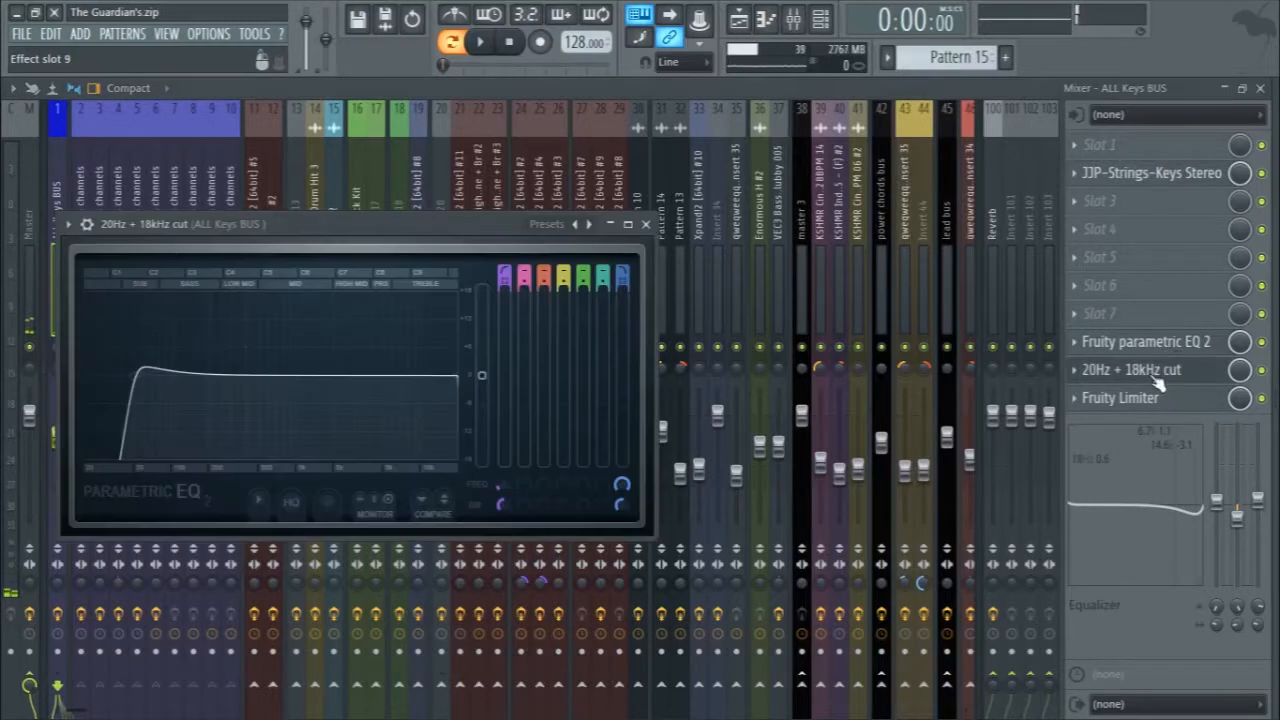
pyautogui.click(1158, 382)
pyautogui.click(1138, 350)
pyautogui.click(1140, 352)
pyautogui.click(1133, 397)
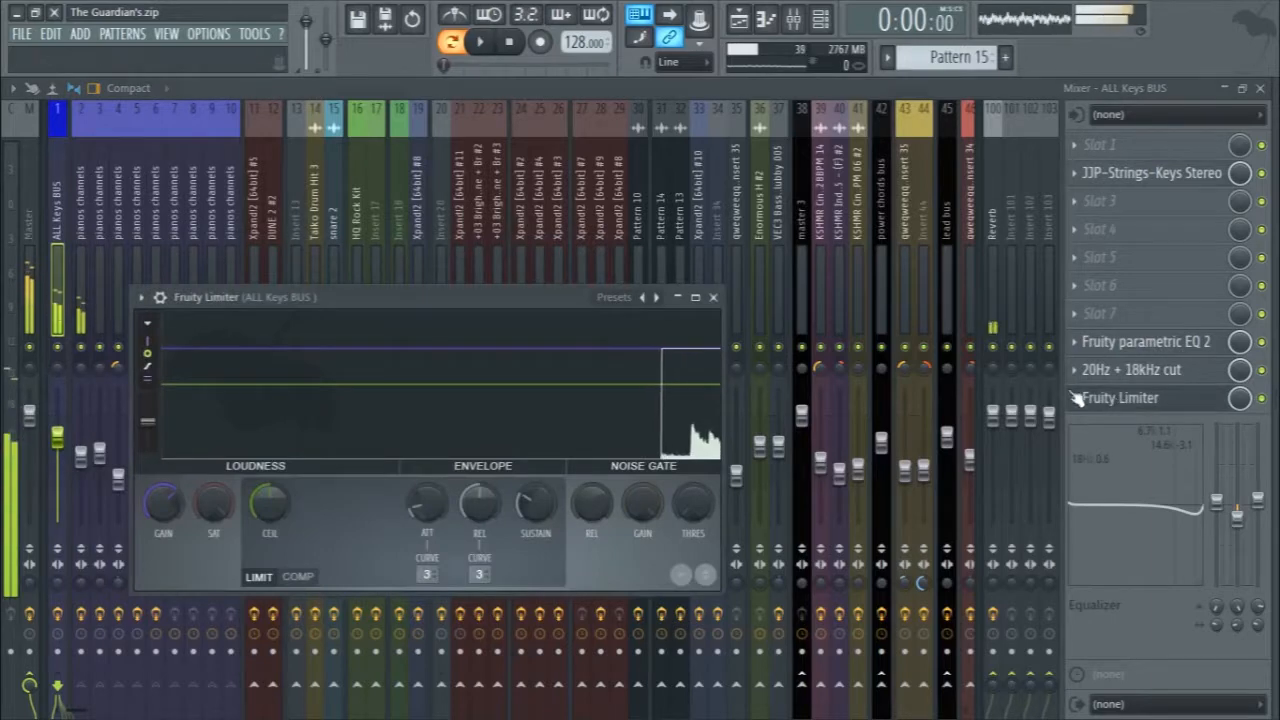
pyautogui.click(713, 297)
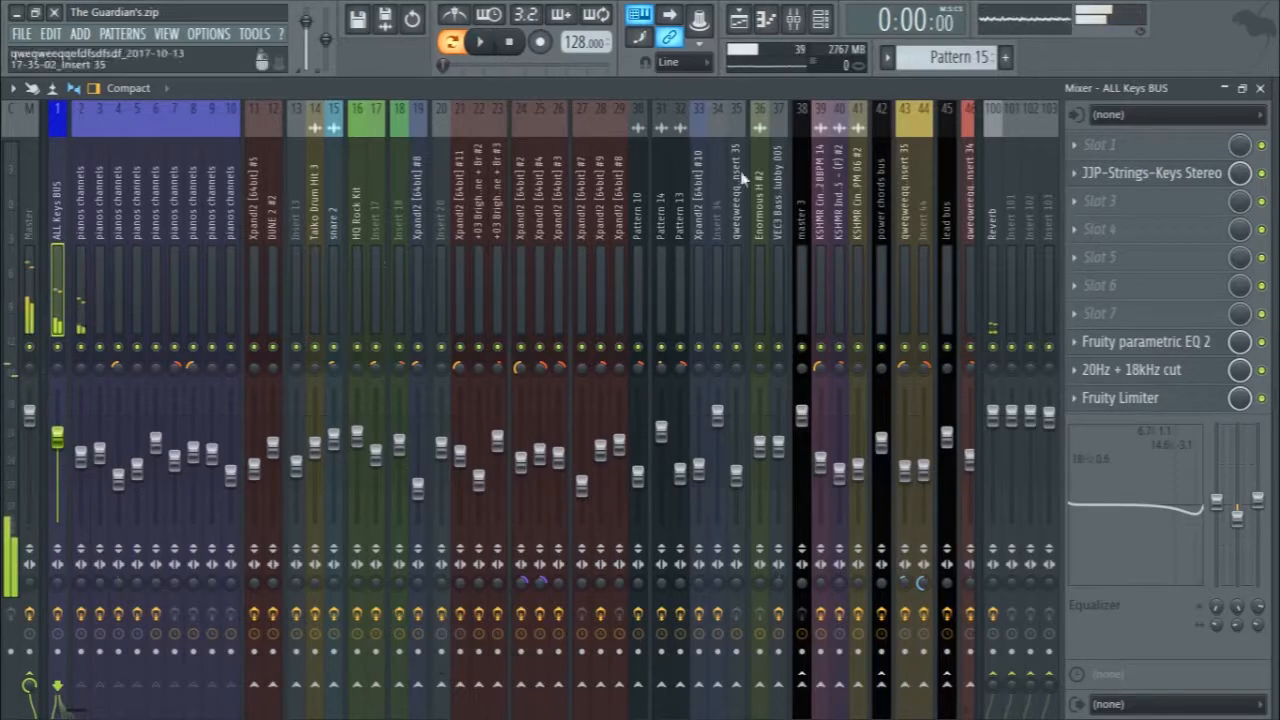
pyautogui.click(1259, 87)
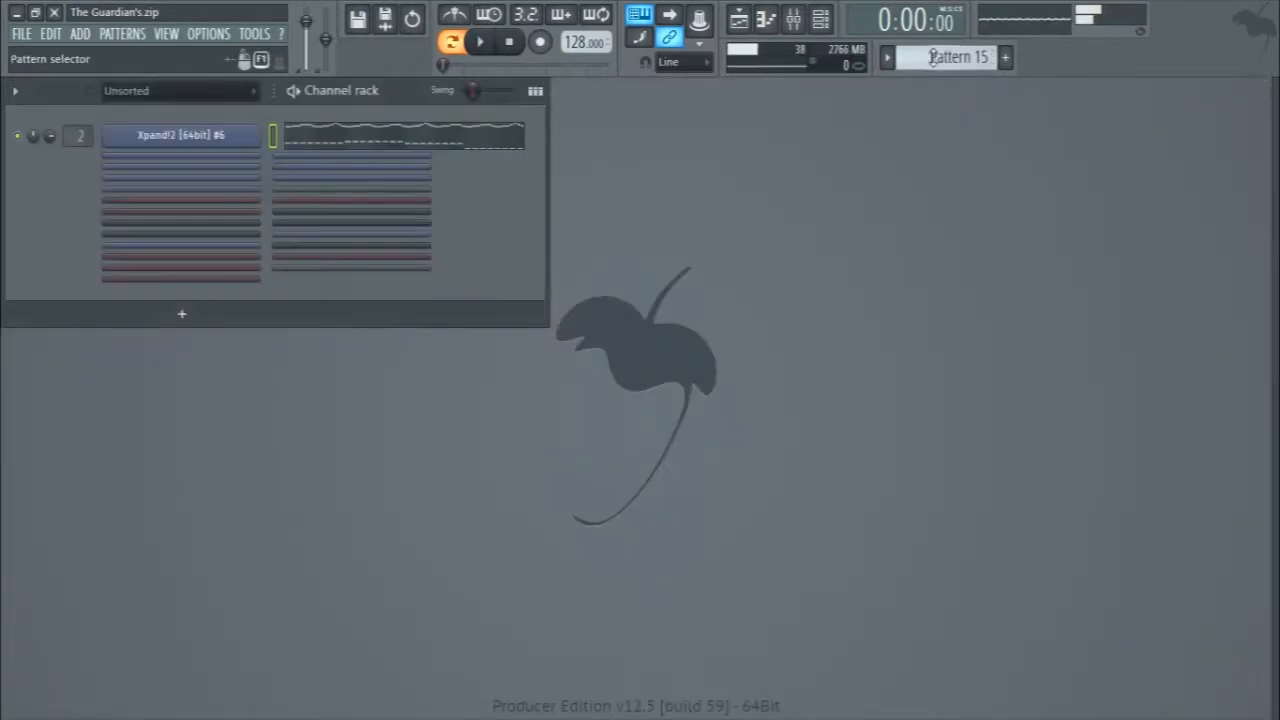
# Select Pattern 16 and play it, checking its track levels in the mixer before returning to the channel rack.
pyautogui.scroll(-1, 933, 57)
pyautogui.press('space')
pyautogui.press('space')
pyautogui.press('F9')
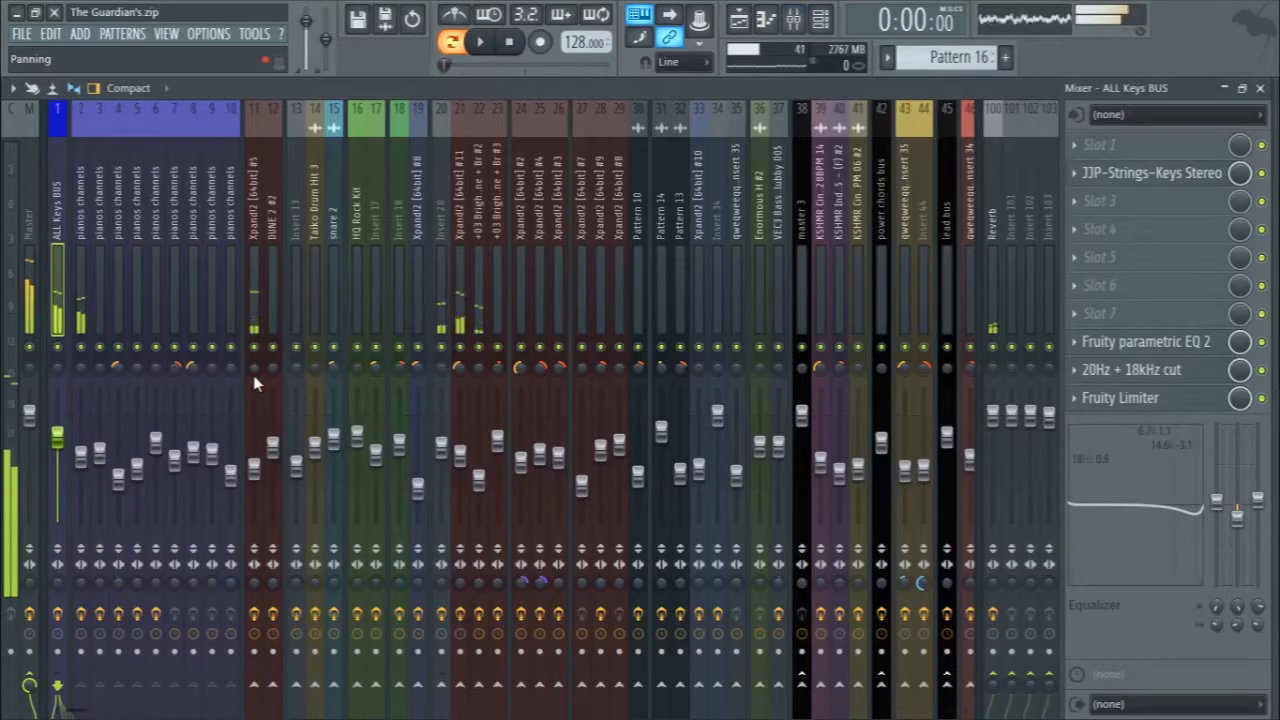
pyautogui.press('space')
pyautogui.click(1259, 87)
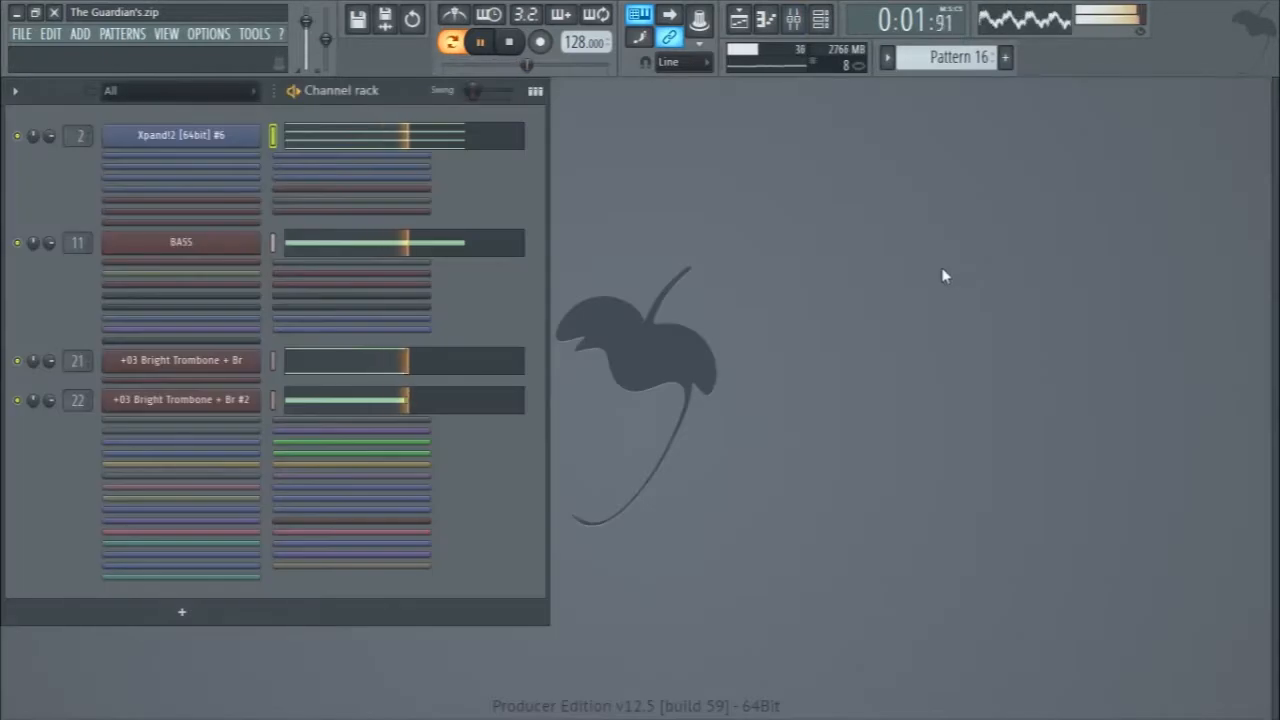
pyautogui.press('space')
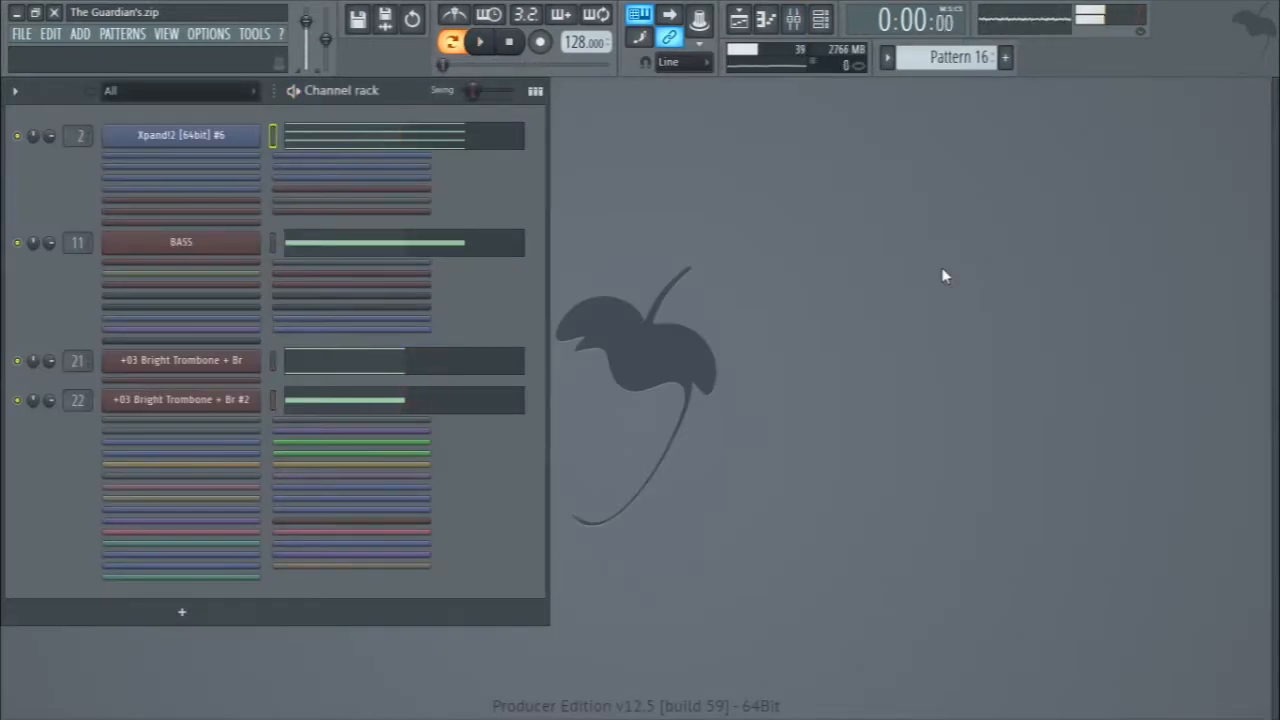
# Solo the Xpand!2 [64bit] #6 channel, audition it in Pattern 16 and examine its notes in the piano roll.
pyautogui.rightClick(16, 135)
pyautogui.press('space')
pyautogui.press('space')
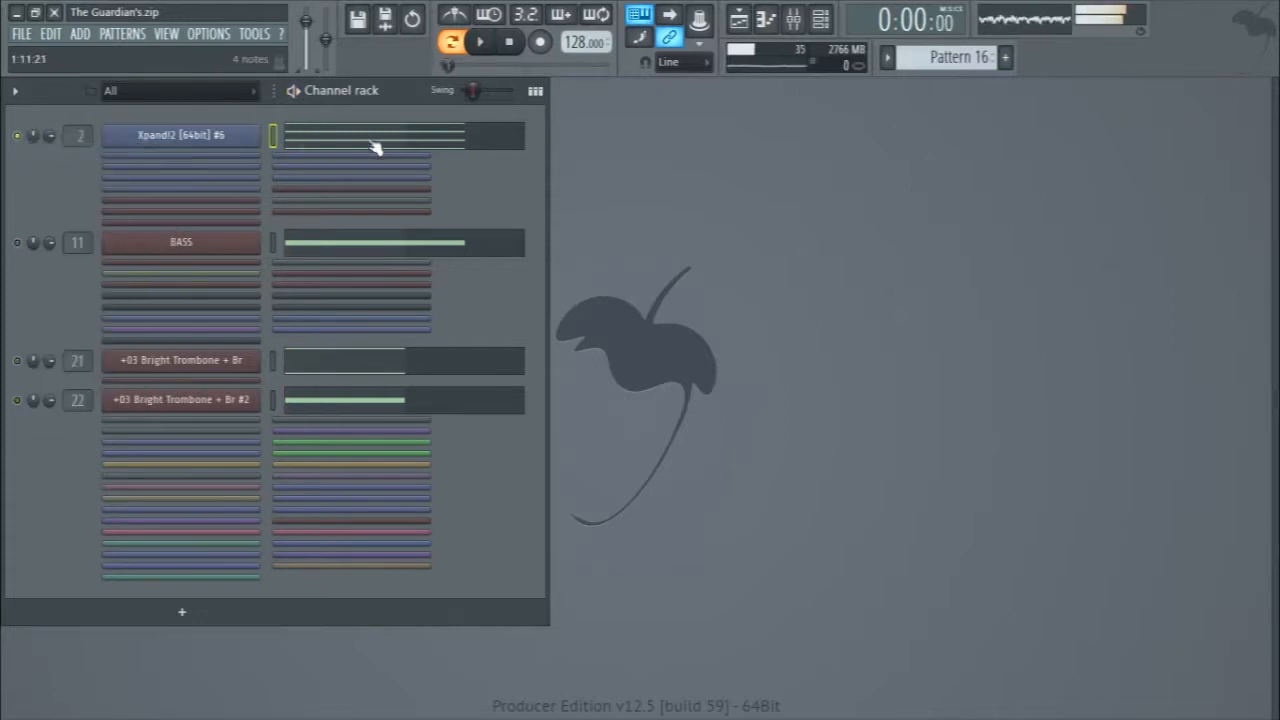
pyautogui.click(370, 143)
pyautogui.scroll(-2, 185, 245)
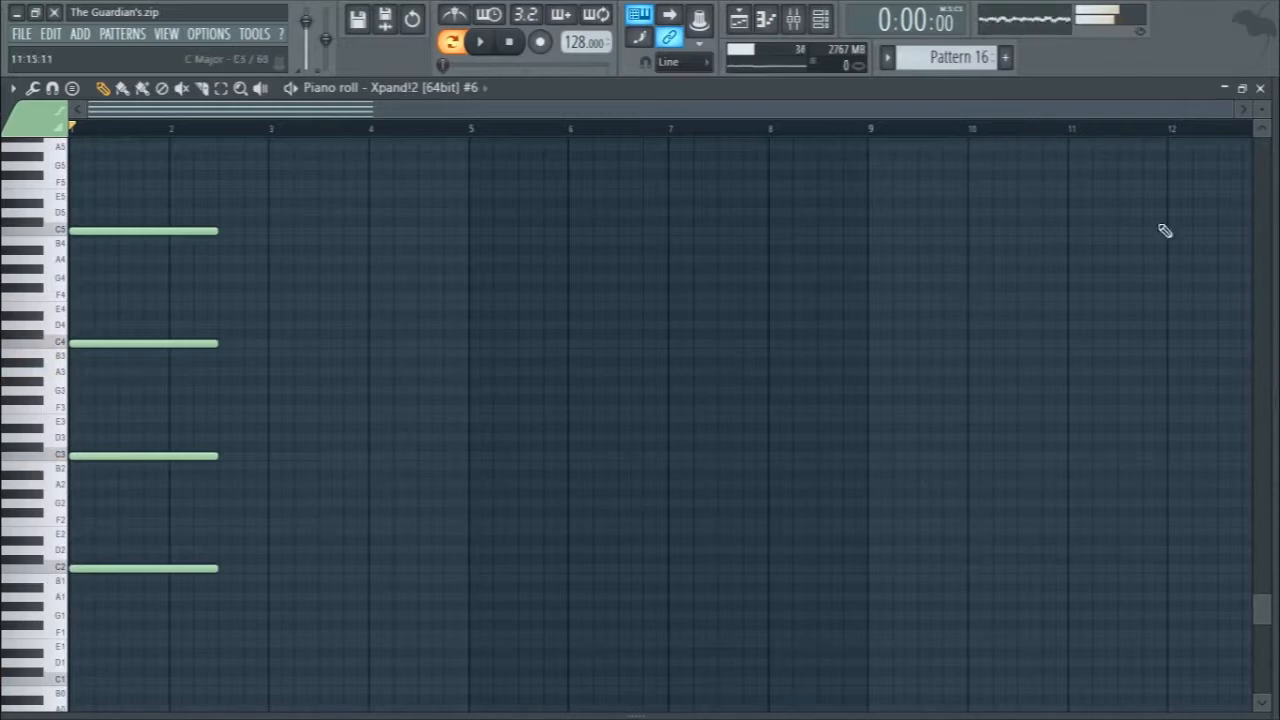
pyautogui.click(1260, 88)
pyautogui.press('space')
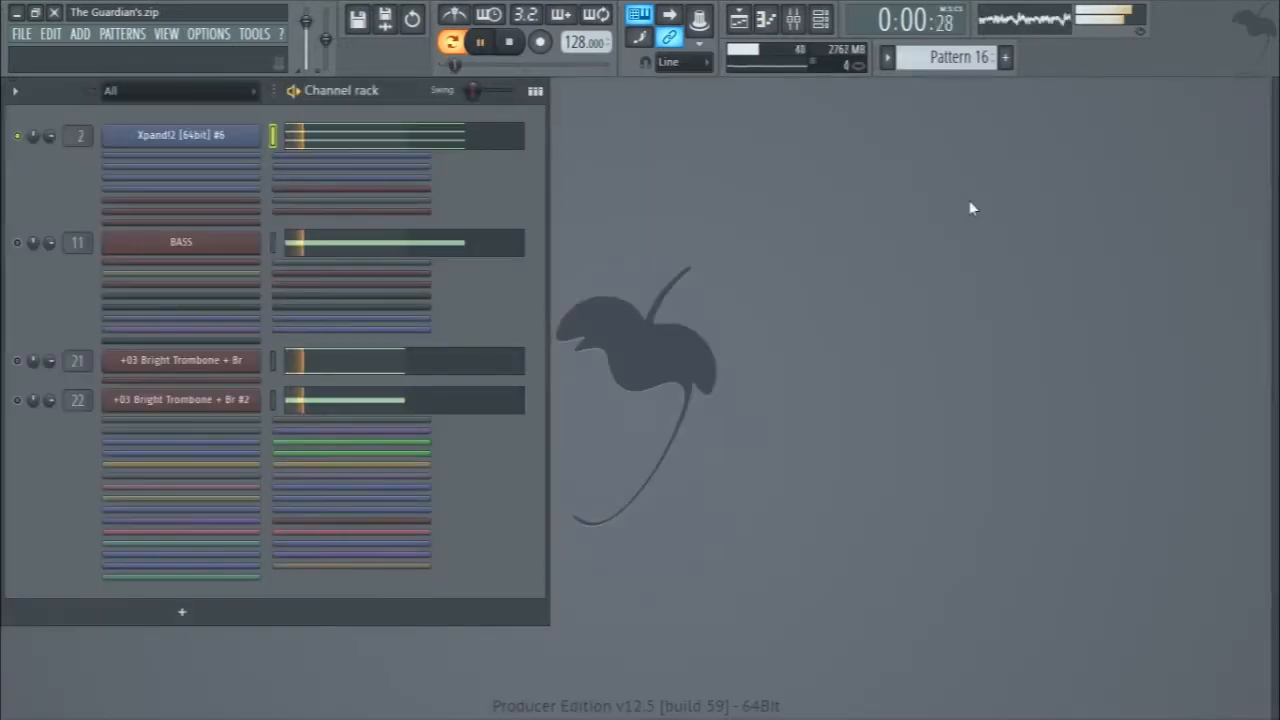
pyautogui.press('space')
# Unmute the BASS channel, mute Xpand!2 [64bit] #6 and play Pattern 16 to audition the bass alone.
pyautogui.click(18, 243)
pyautogui.press('space')
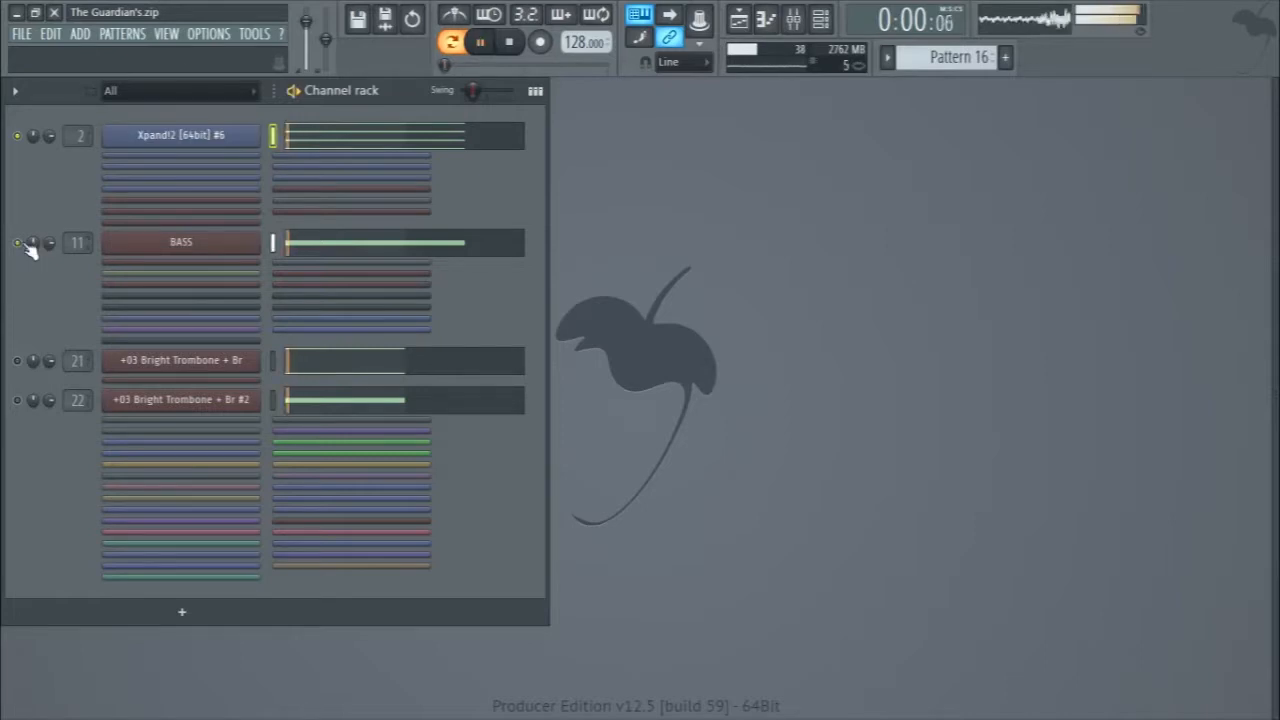
pyautogui.click(18, 136)
pyautogui.press('space')
pyautogui.press('space')
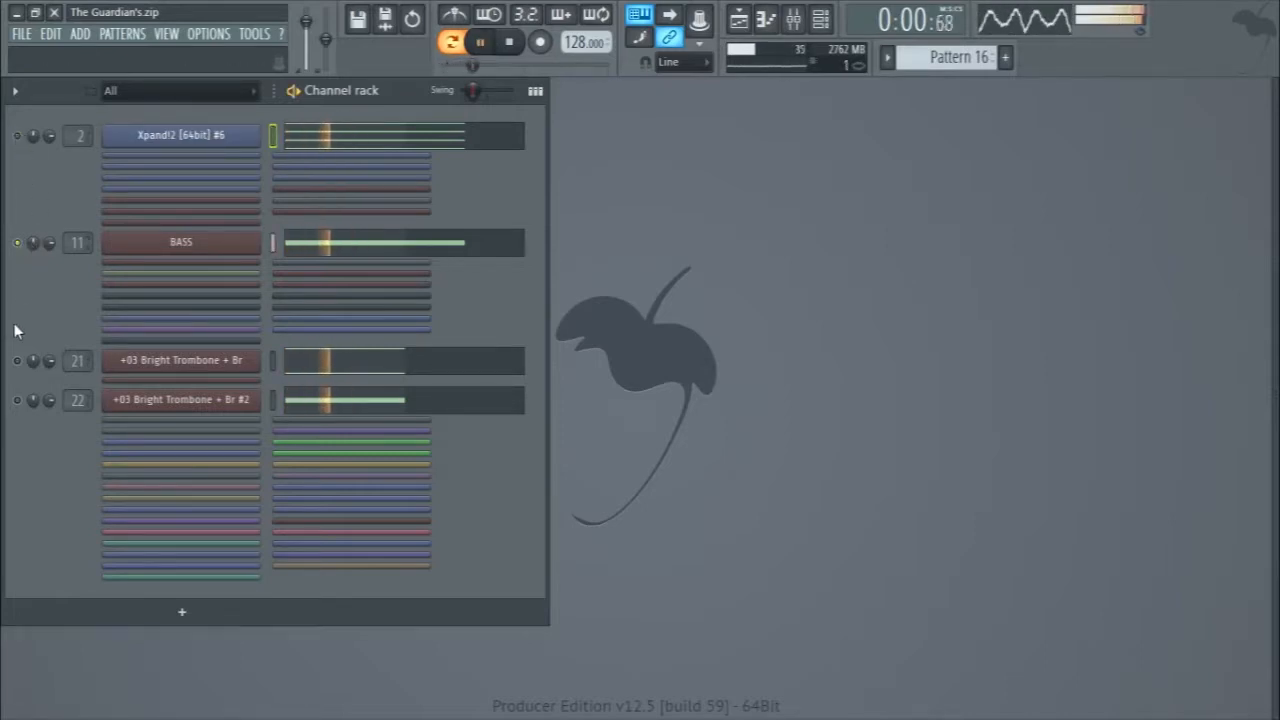
# Check the BASS level and effect chain on mixer track 11, close the mixer and replay the bass briefly.
pyautogui.press('F9')
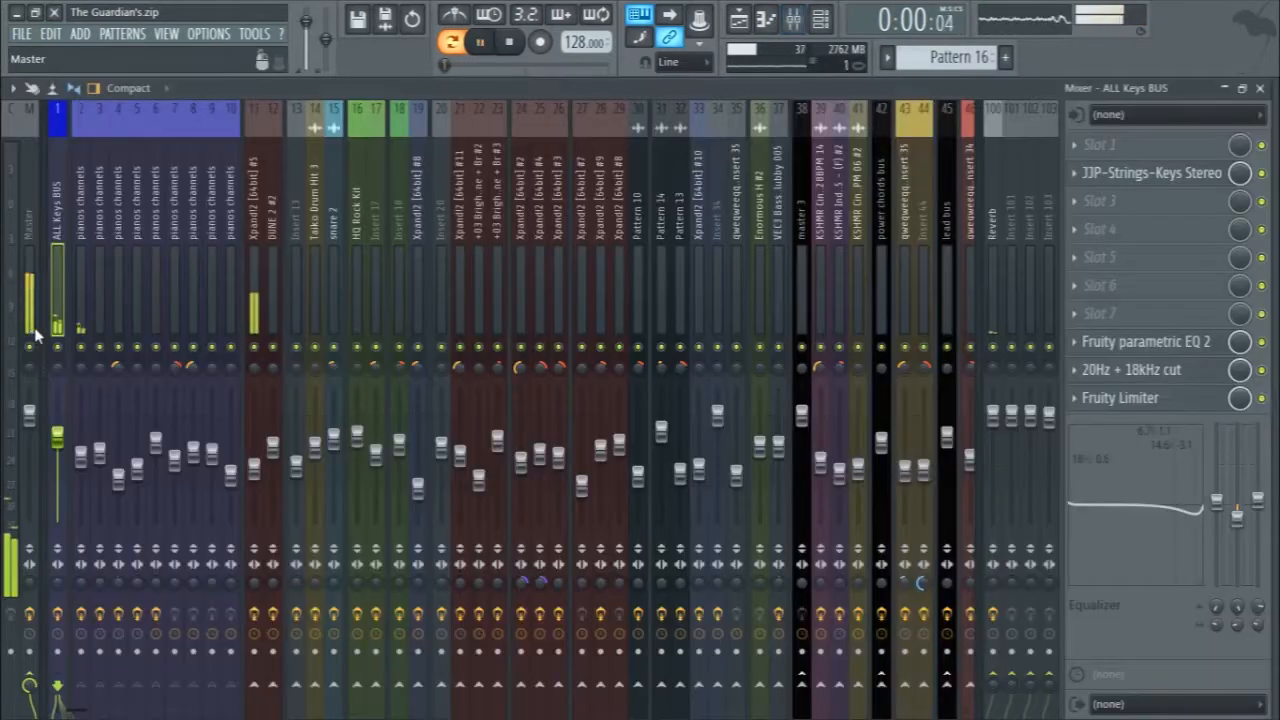
pyautogui.click(256, 310)
pyautogui.press('space')
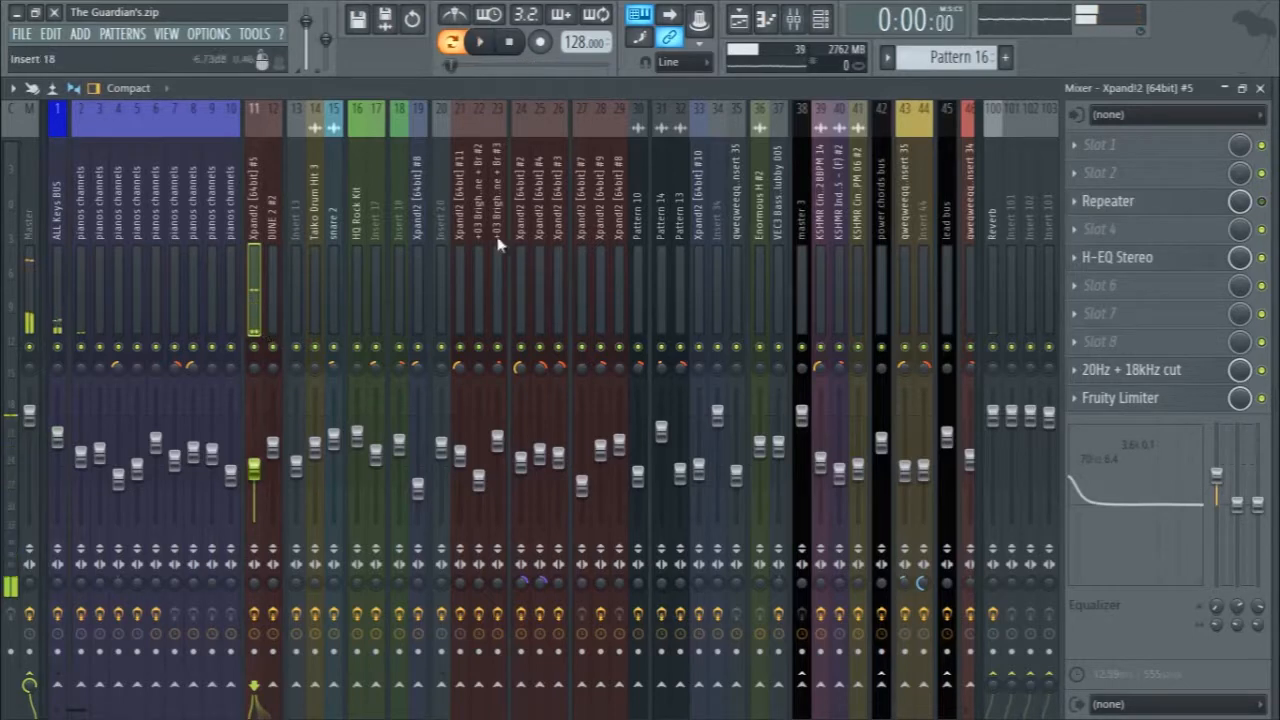
pyautogui.click(1260, 89)
pyautogui.press('space')
pyautogui.press('space')
# Enable the +03 Bright Trombone + Br channel in place of BASS, audition it and view its Xpand!2 Full Orchestra patch.
pyautogui.click(18, 361)
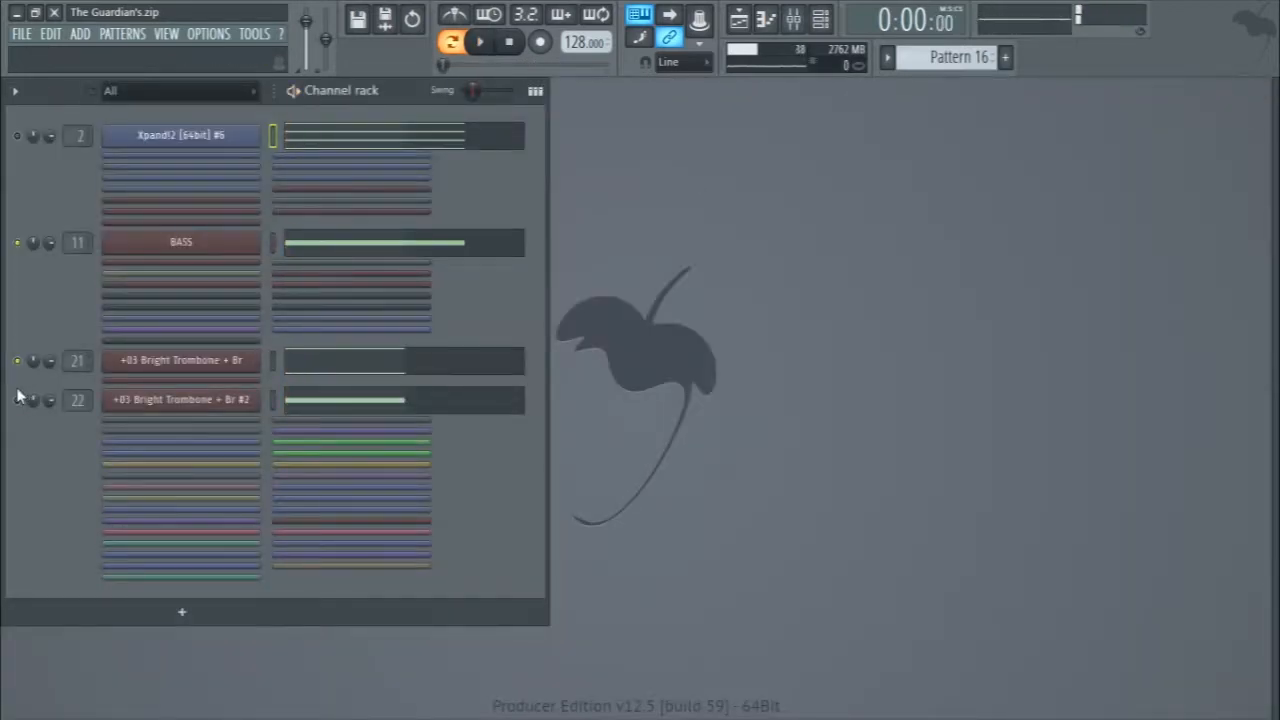
pyautogui.press('space')
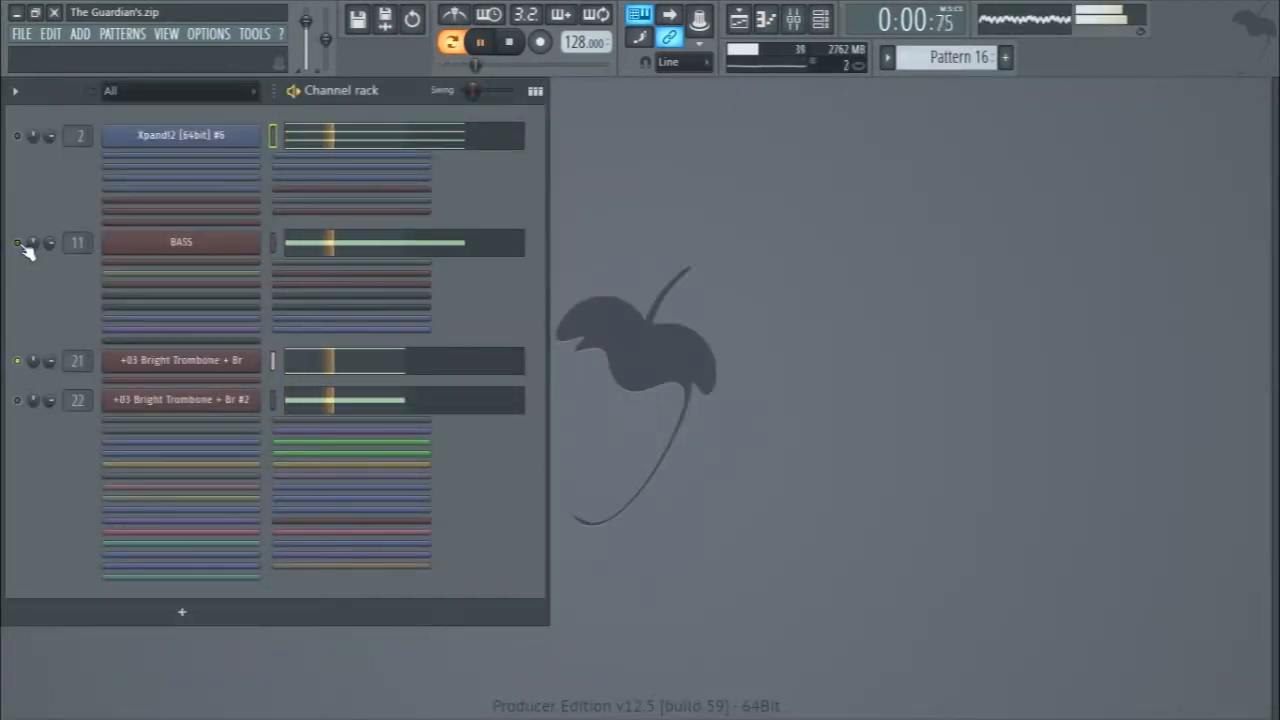
pyautogui.press('space')
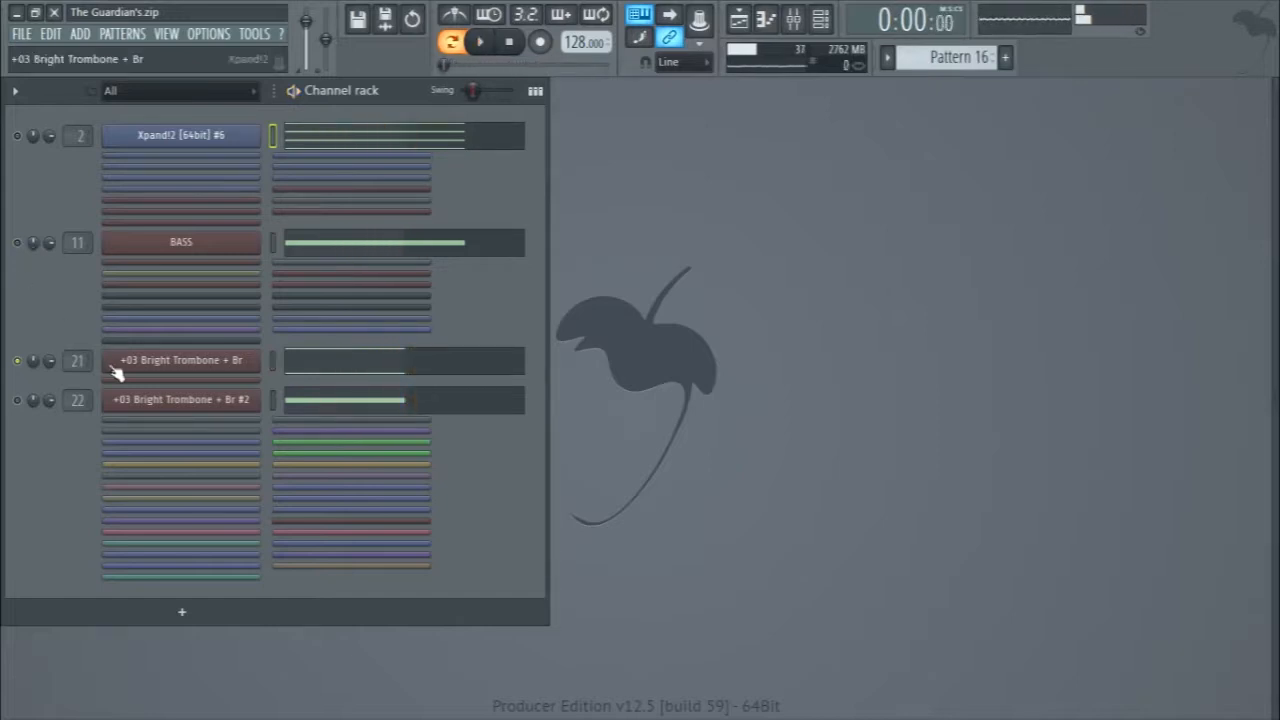
pyautogui.click(130, 362)
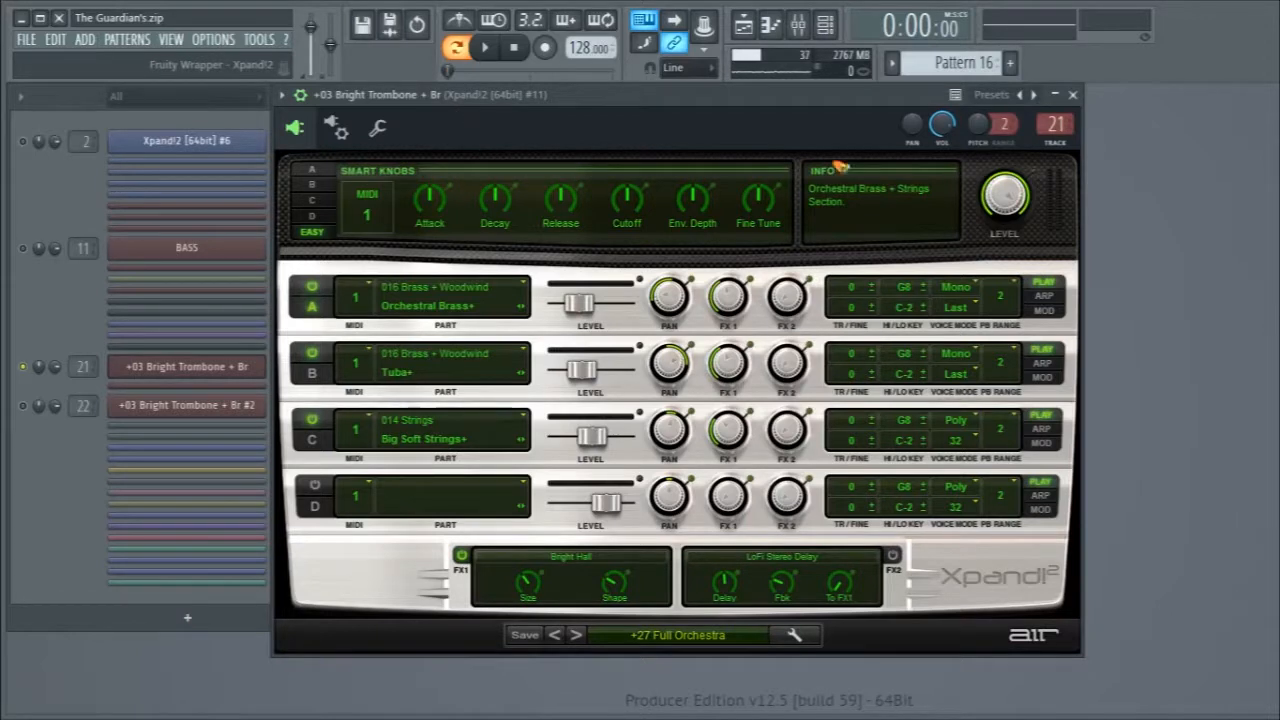
pyautogui.click(1072, 94)
pyautogui.press('space')
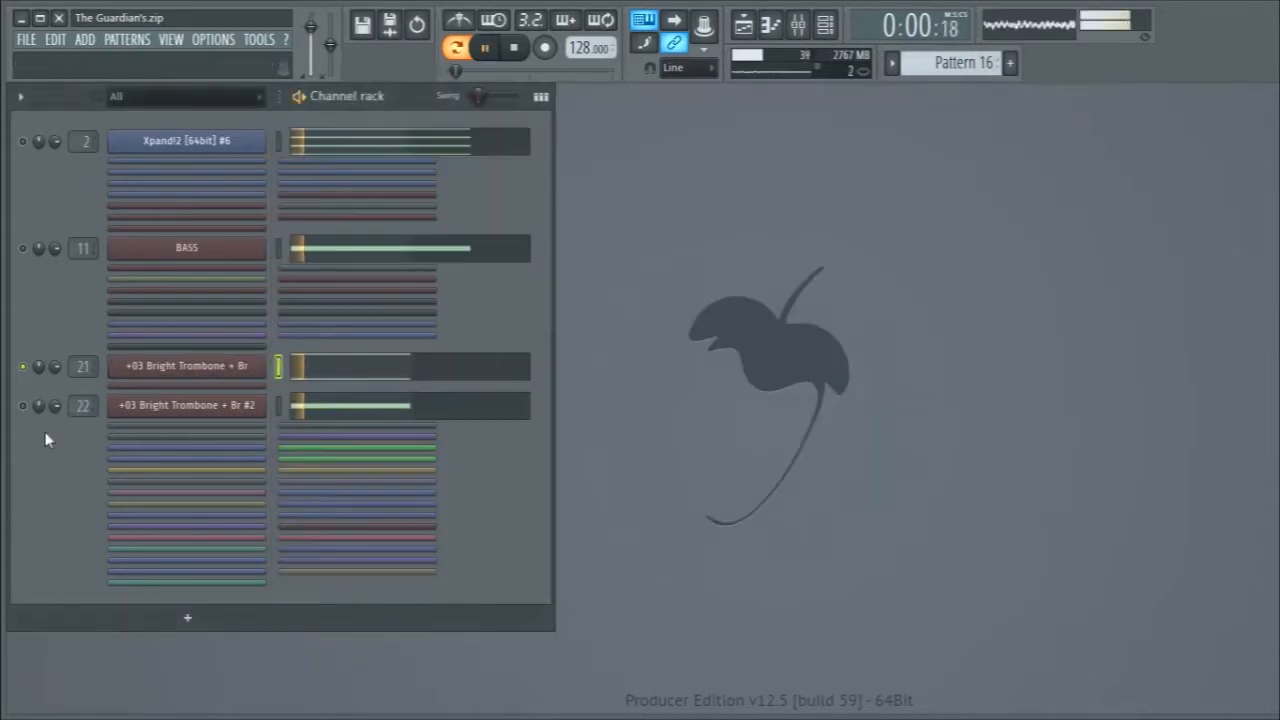
pyautogui.press('space')
# Inspect the JJP-Strings-Keys Stereo, 30Hz + 18kHz cut and Fruity Limiter effects on mixer track 21.
pyautogui.click(213, 368)
pyautogui.click(210, 370)
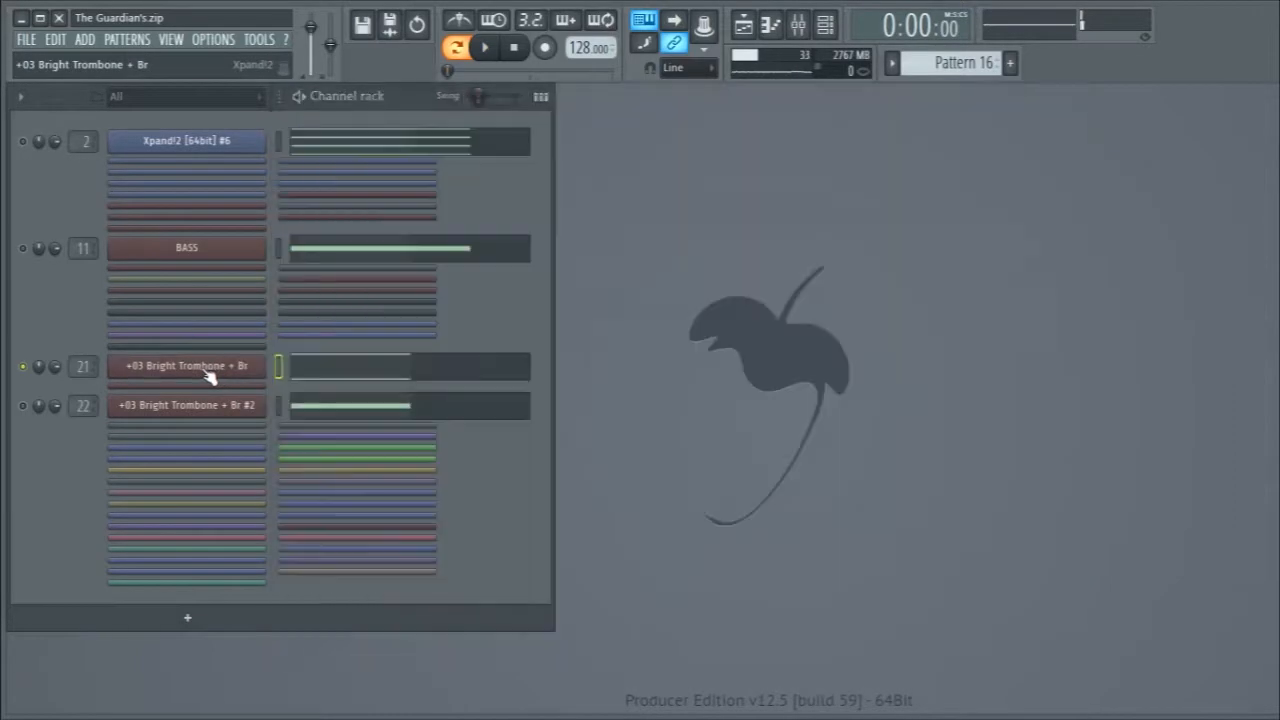
pyautogui.press('F9')
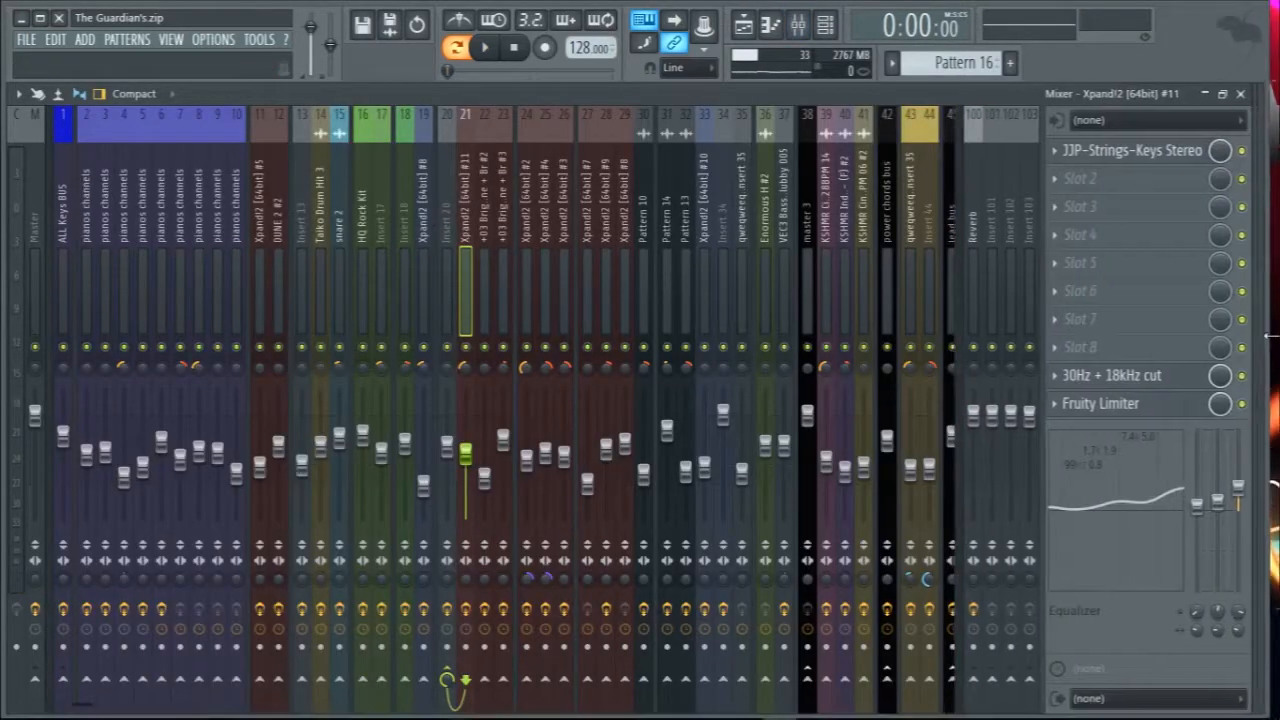
pyautogui.click(1170, 160)
pyautogui.click(1168, 152)
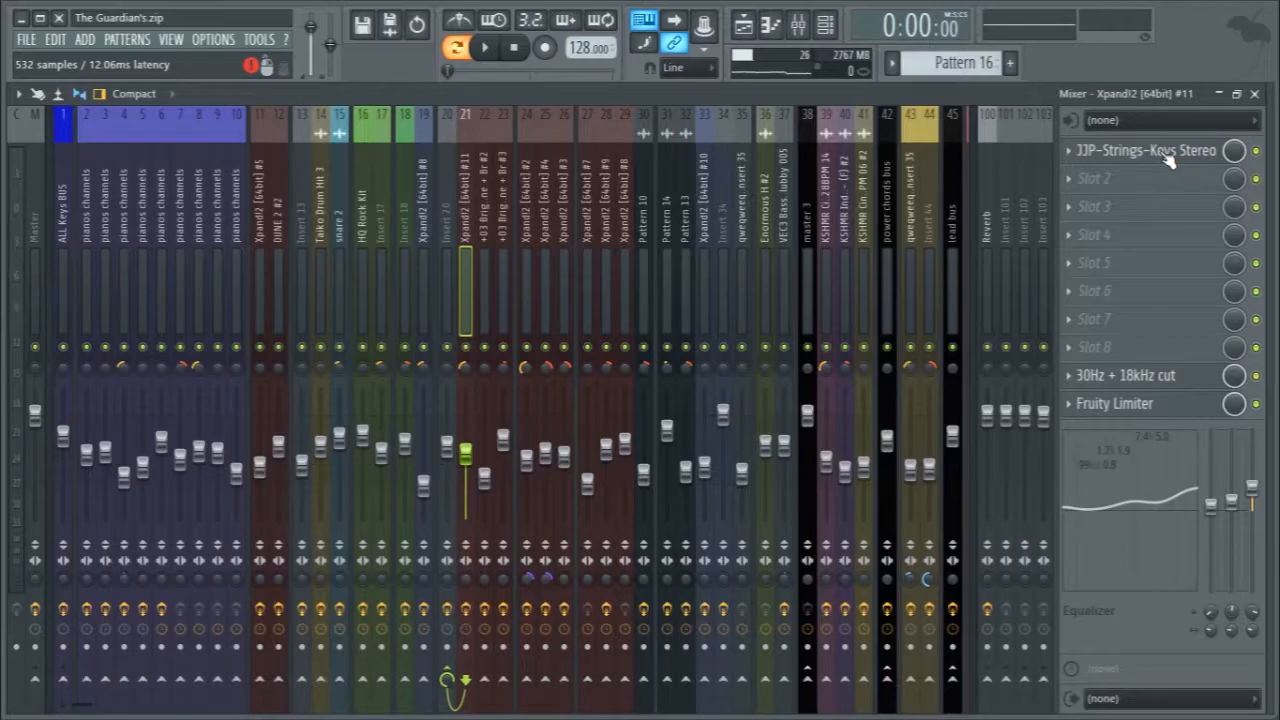
pyautogui.click(1145, 378)
pyautogui.click(1145, 378)
pyautogui.click(1128, 402)
pyautogui.click(1128, 402)
pyautogui.click(1140, 375)
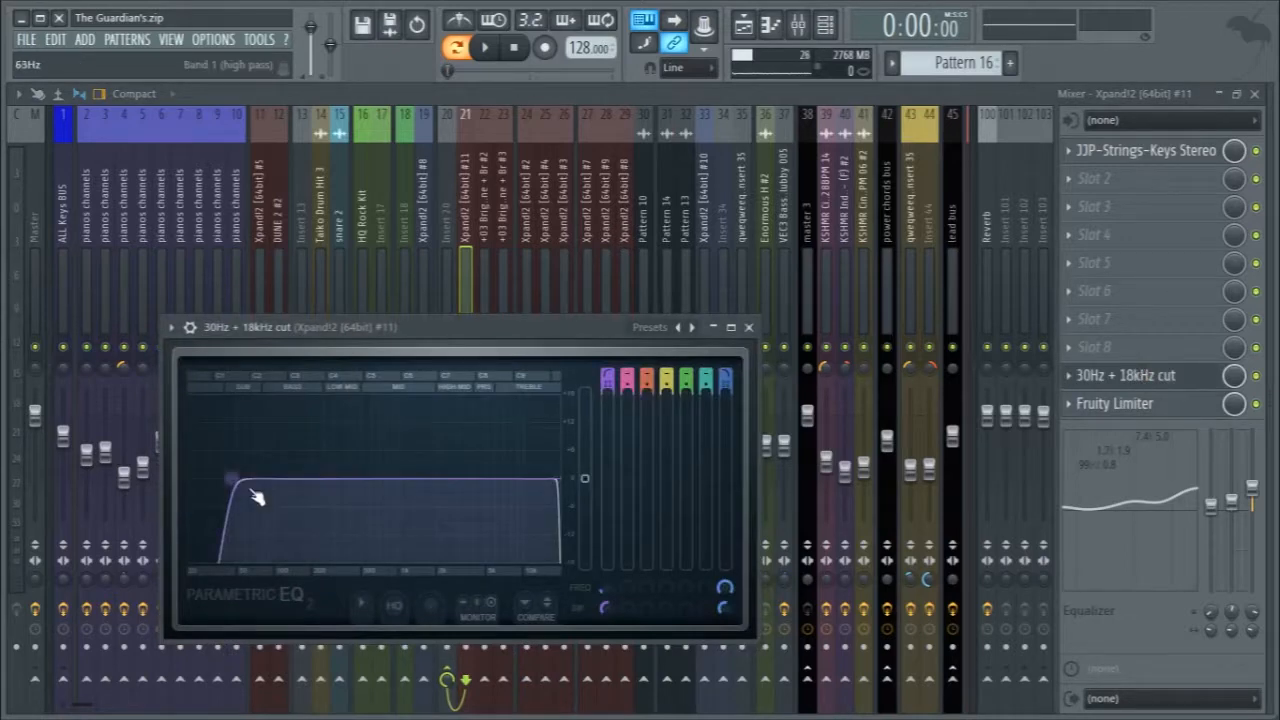
pyautogui.click(748, 327)
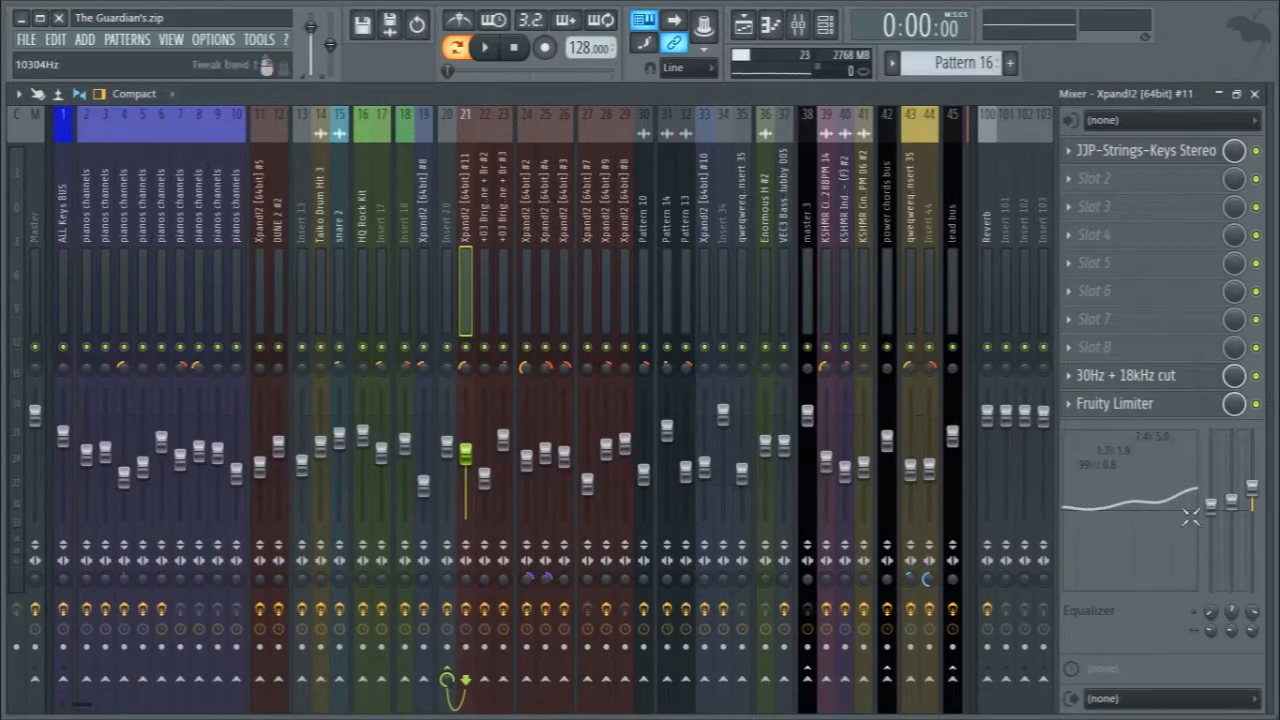
# Play Pattern 16 while watching the level of mixer track 21, stop playback and close the mixer.
pyautogui.press('space')
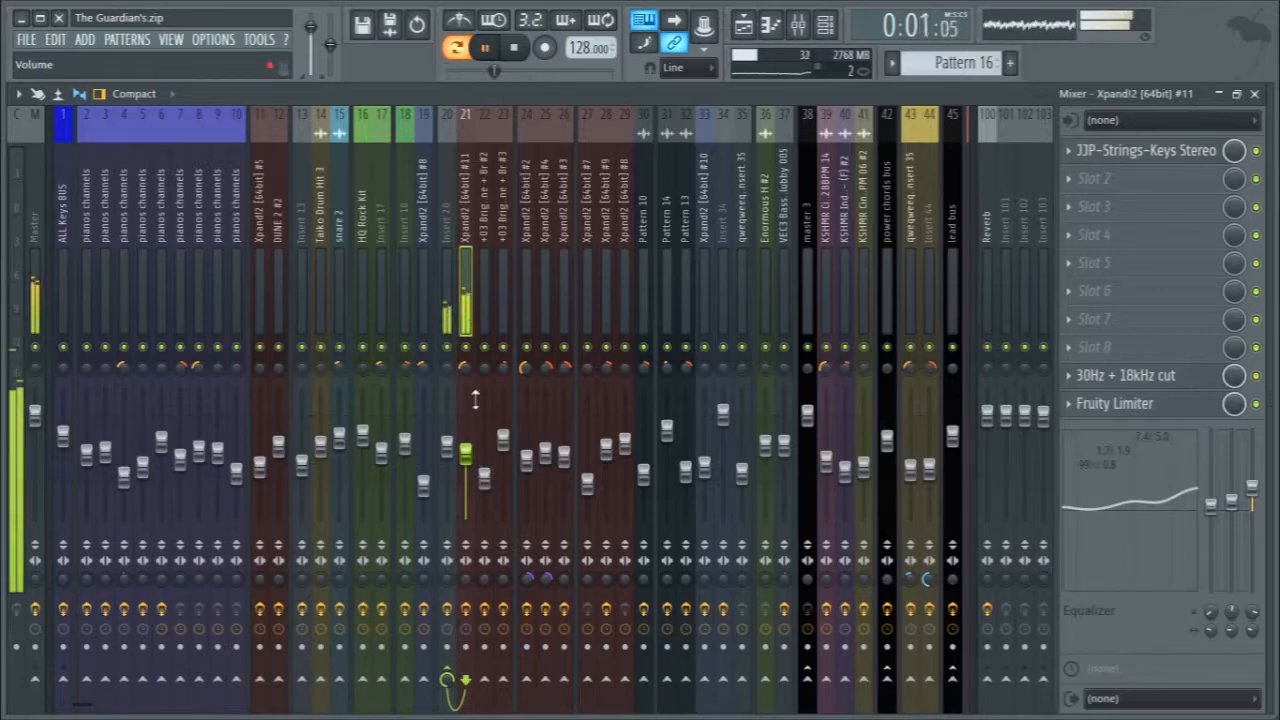
pyautogui.press('space')
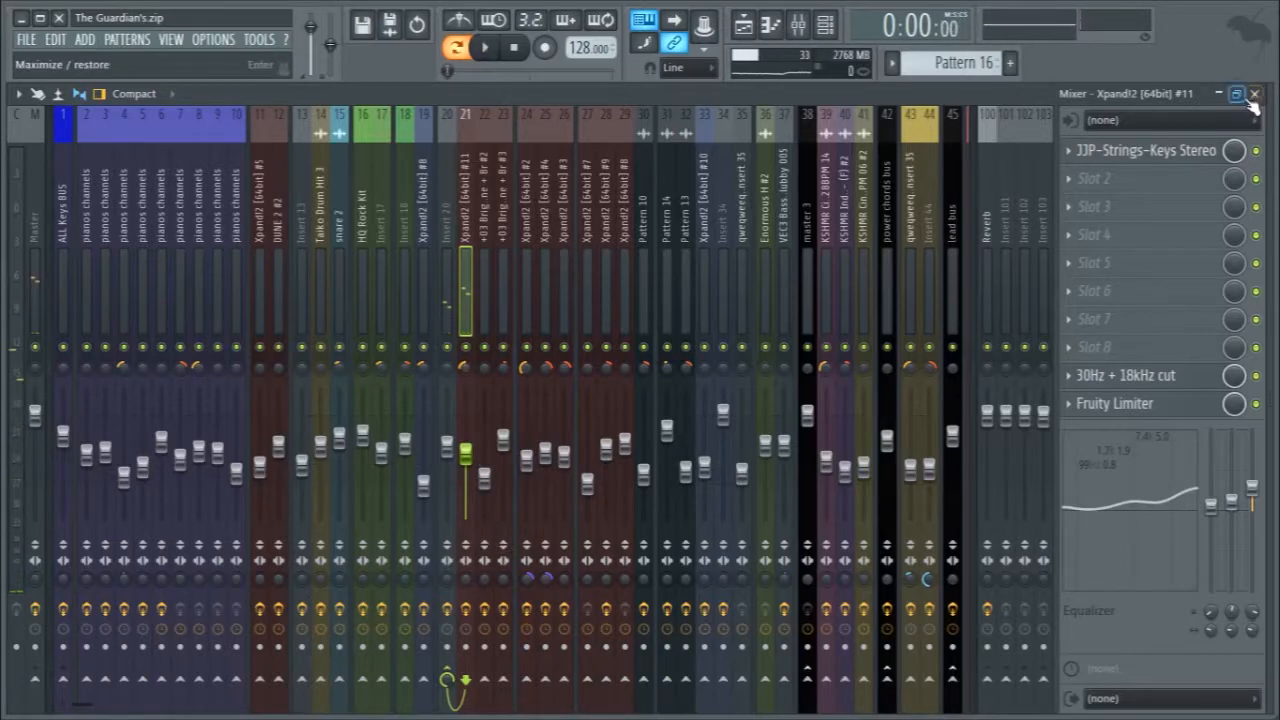
pyautogui.click(1254, 93)
# Audition the Orchestral Brass+, Tuba+ and Big Soft Strings+ parts of channel 21's Xpand!2 by switching them on and off.
pyautogui.click(188, 370)
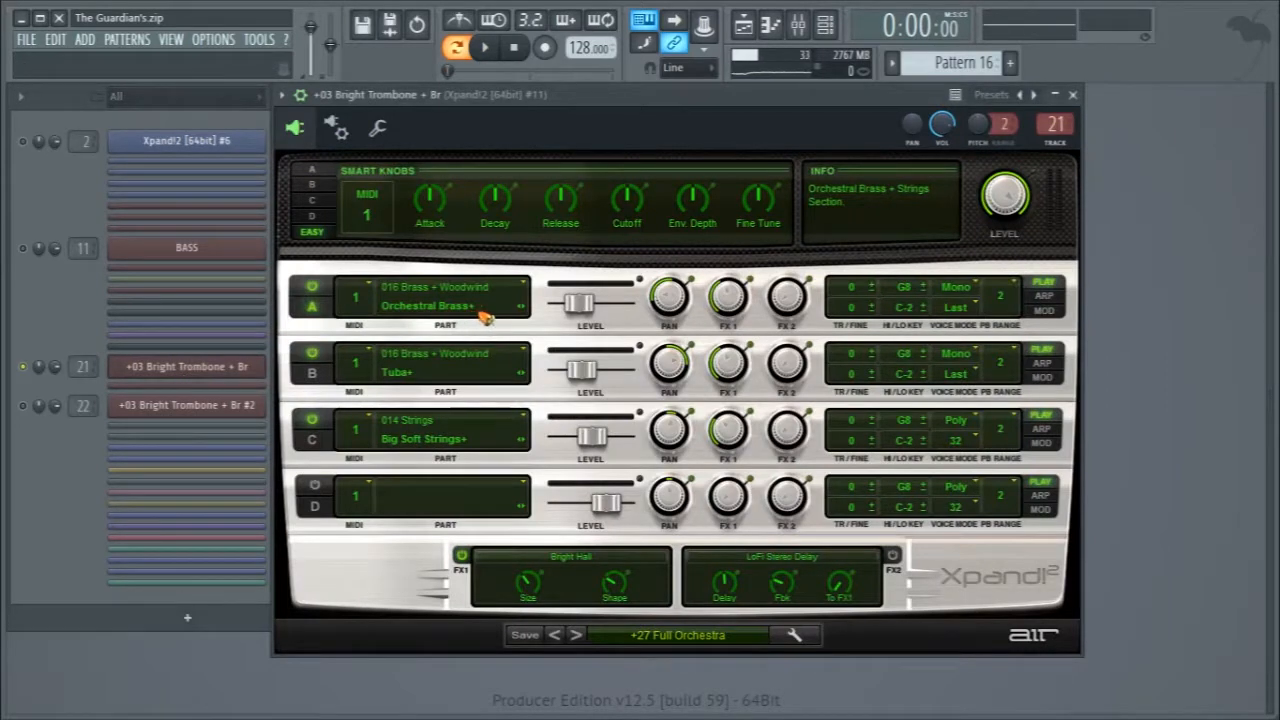
pyautogui.click(312, 353)
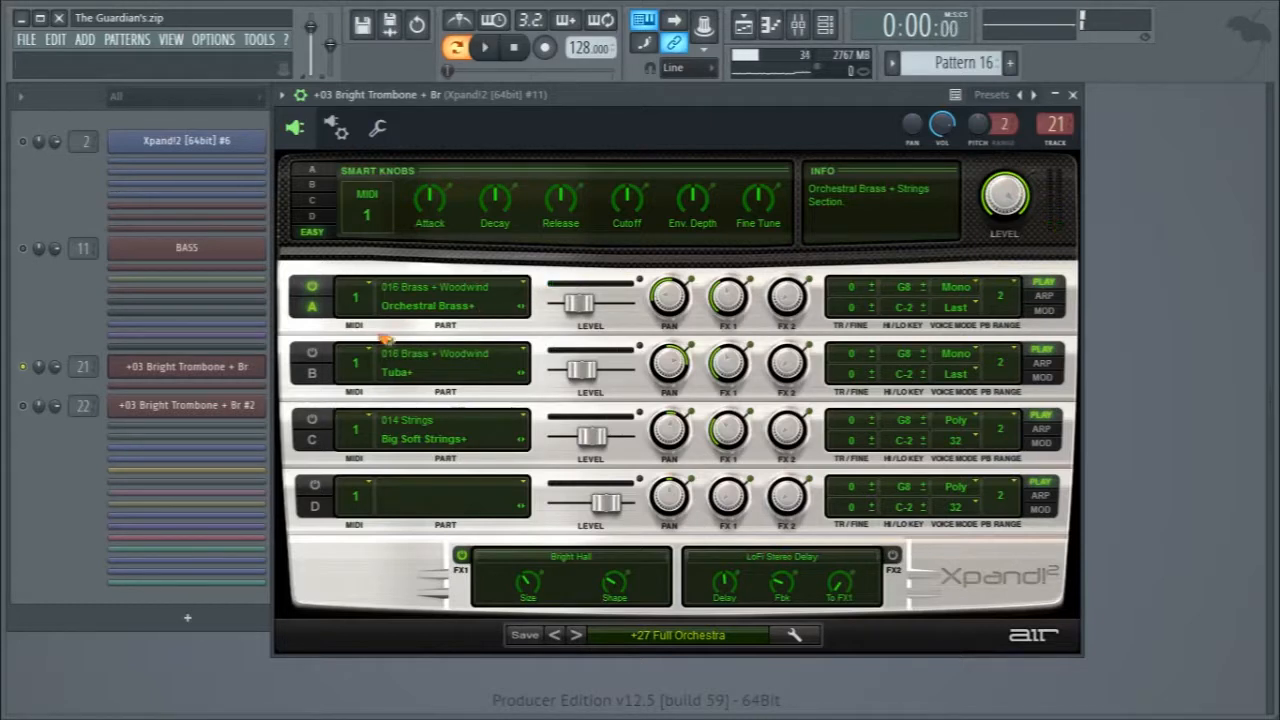
pyautogui.click(313, 354)
pyautogui.click(312, 286)
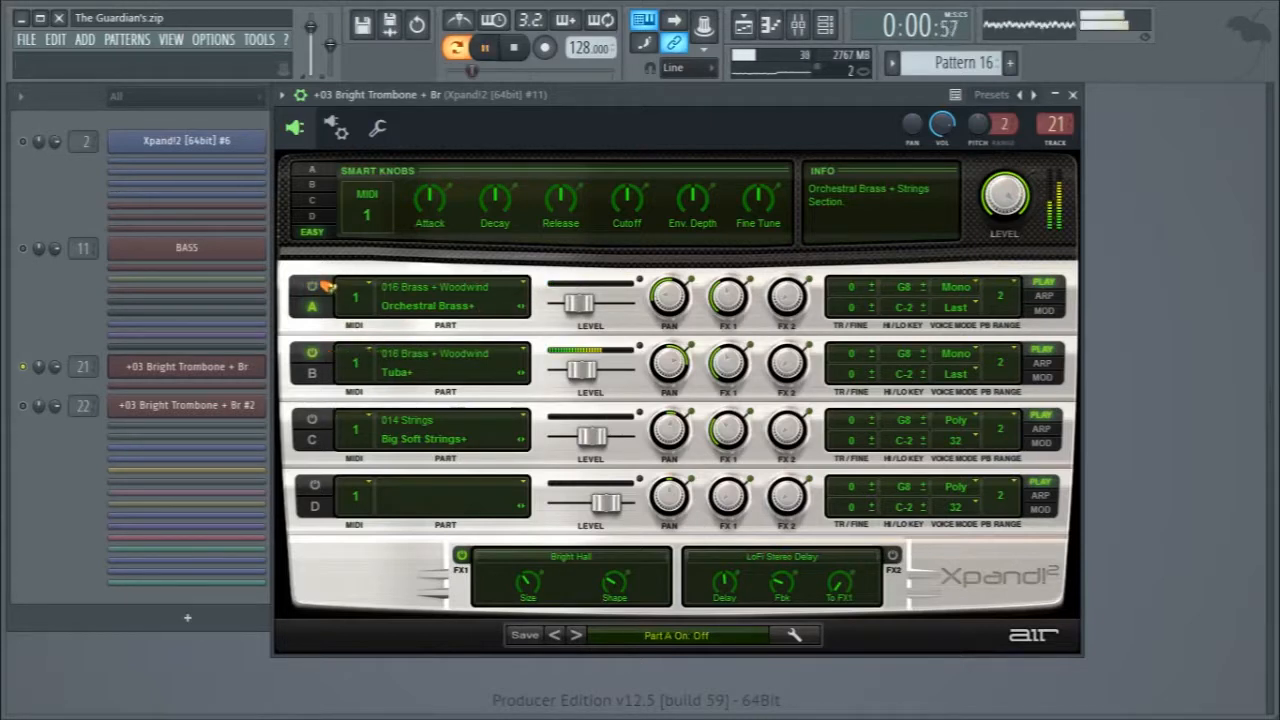
pyautogui.click(333, 355)
pyautogui.press('space')
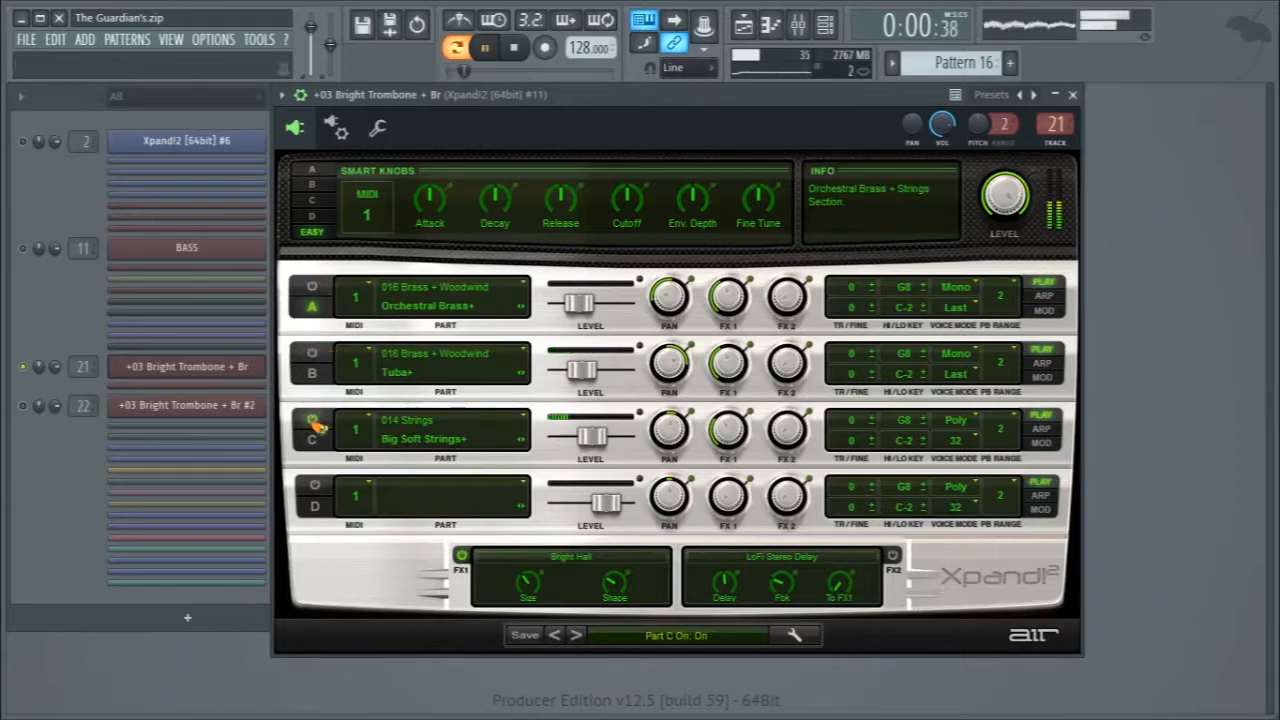
pyautogui.press('space')
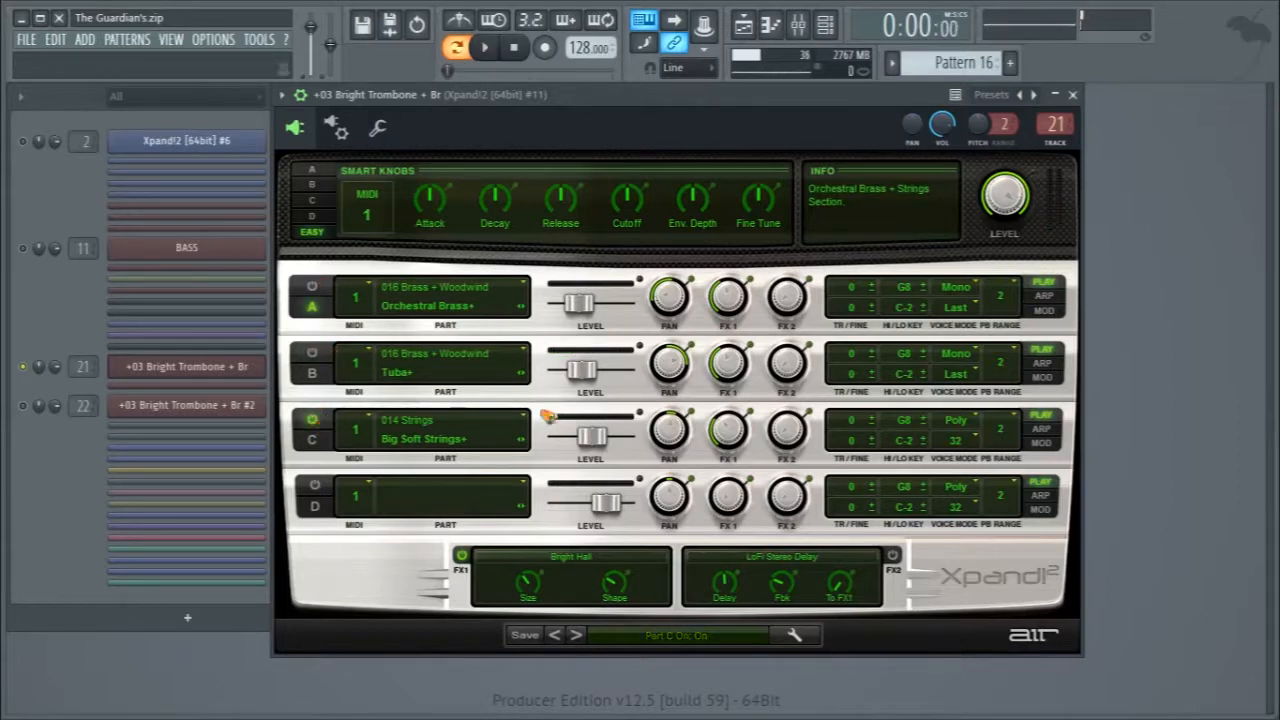
pyautogui.click(1072, 95)
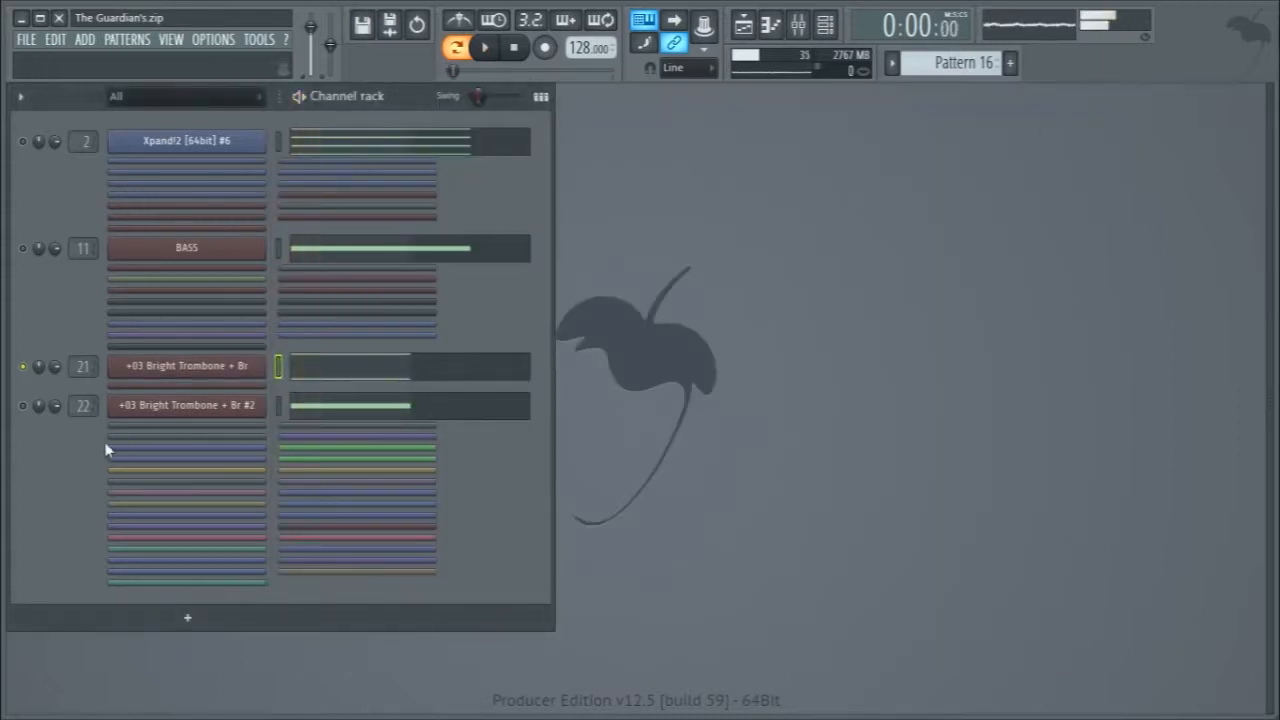
# Solo the +03 Bright Trombone + Br #2 channel, view its piano roll and audition its Xpand!2 Tuba patch.
pyautogui.click(336, 408)
pyautogui.click(1254, 93)
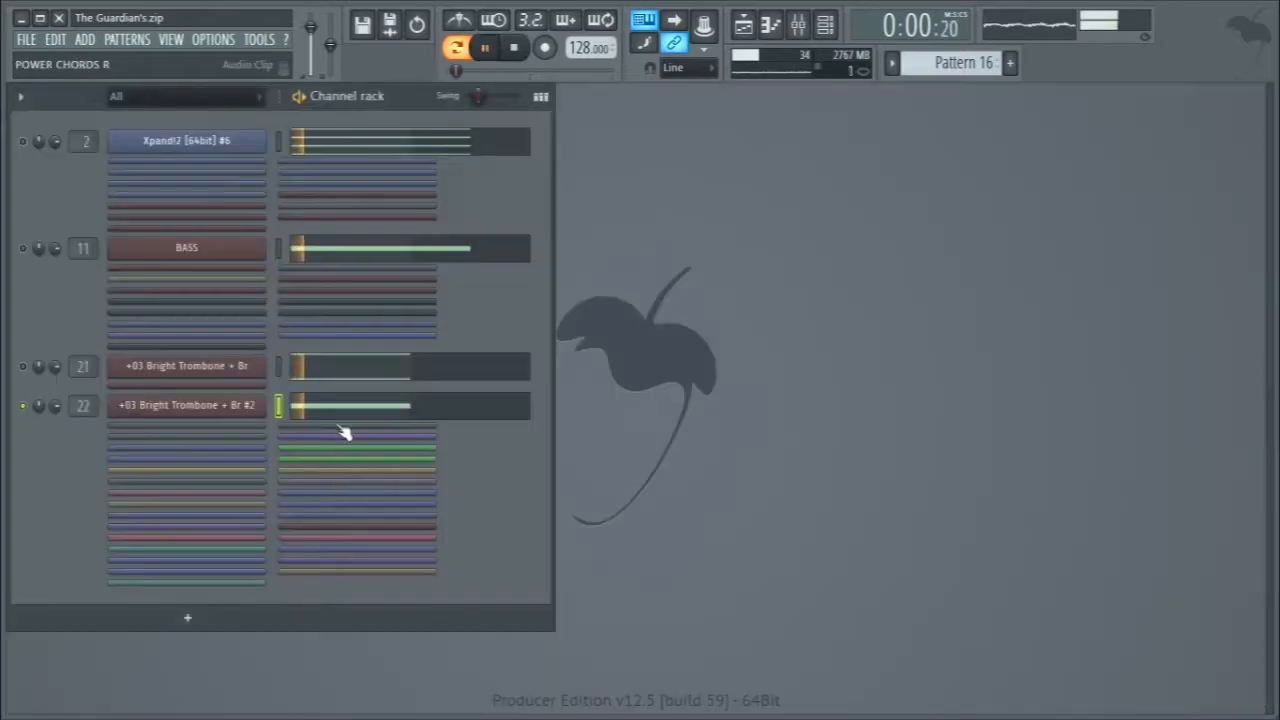
pyautogui.click(214, 410)
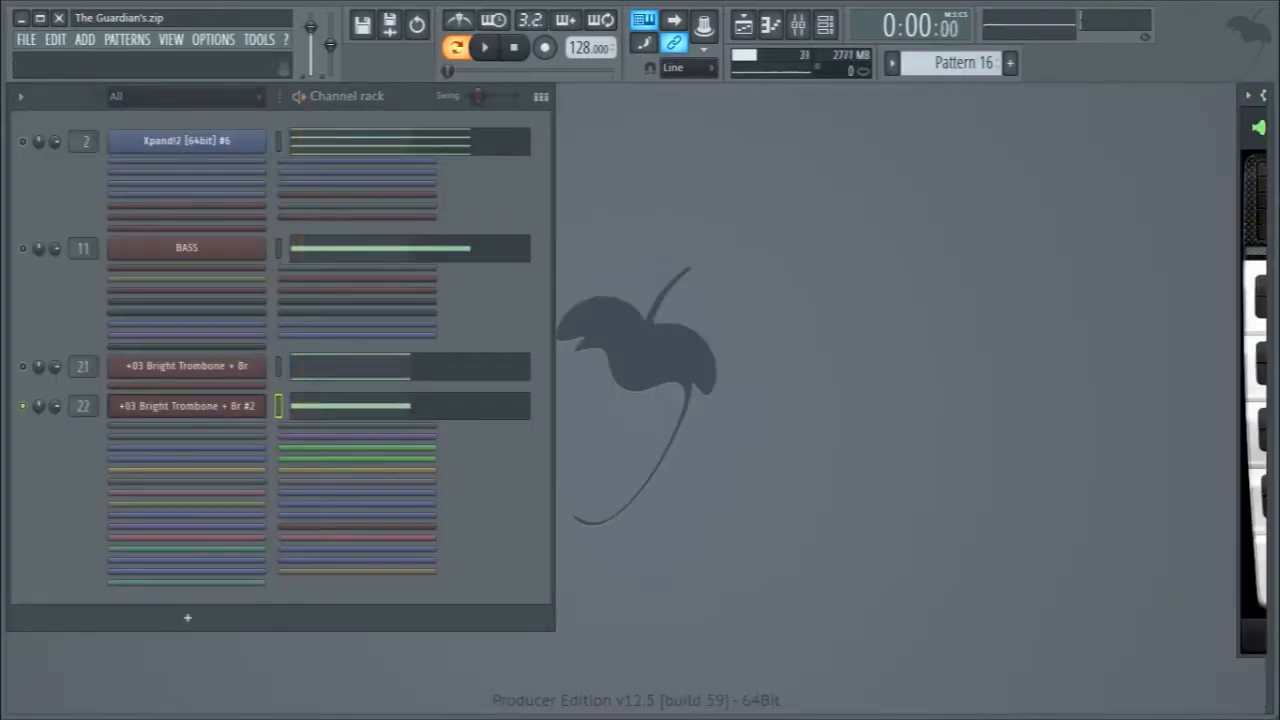
pyautogui.moveTo(1268, 165); pyautogui.dragTo(581, 145)
pyautogui.press('space')
pyautogui.press('space')
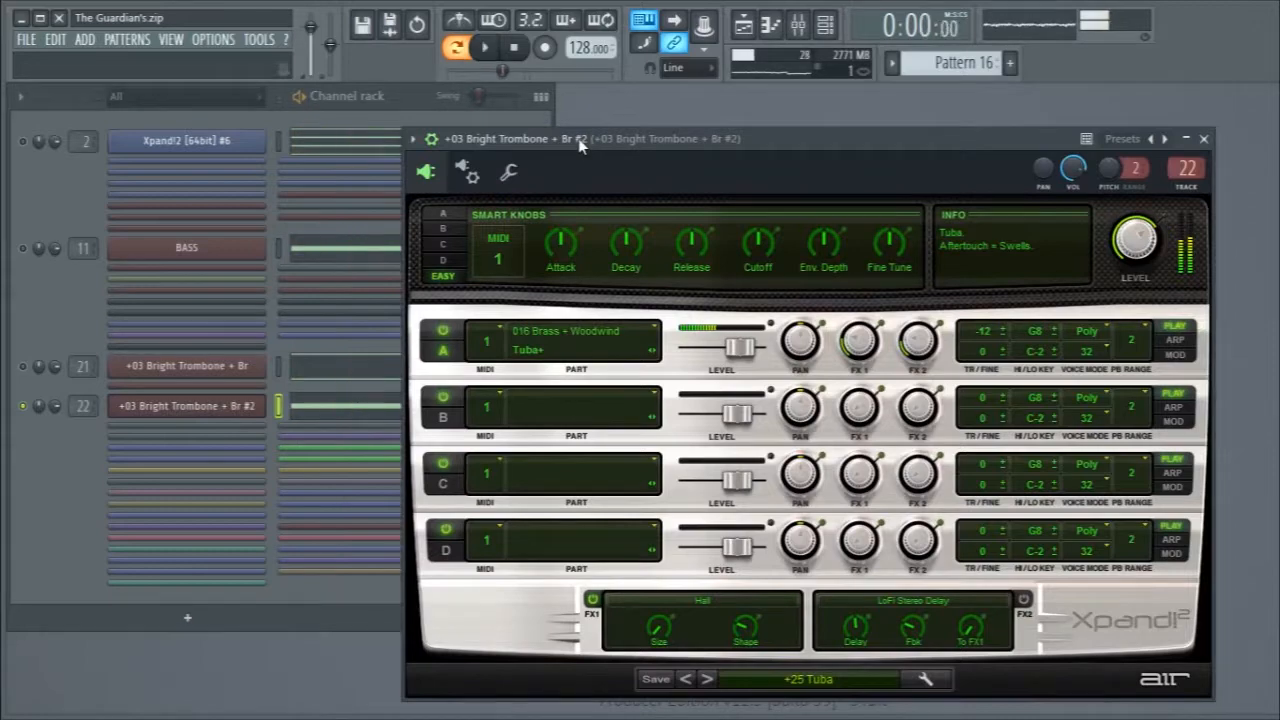
# Close the Xpand!2 plugin and recolour mixer track Insert 20 black.
pyautogui.click(1205, 139)
pyautogui.press('F9')
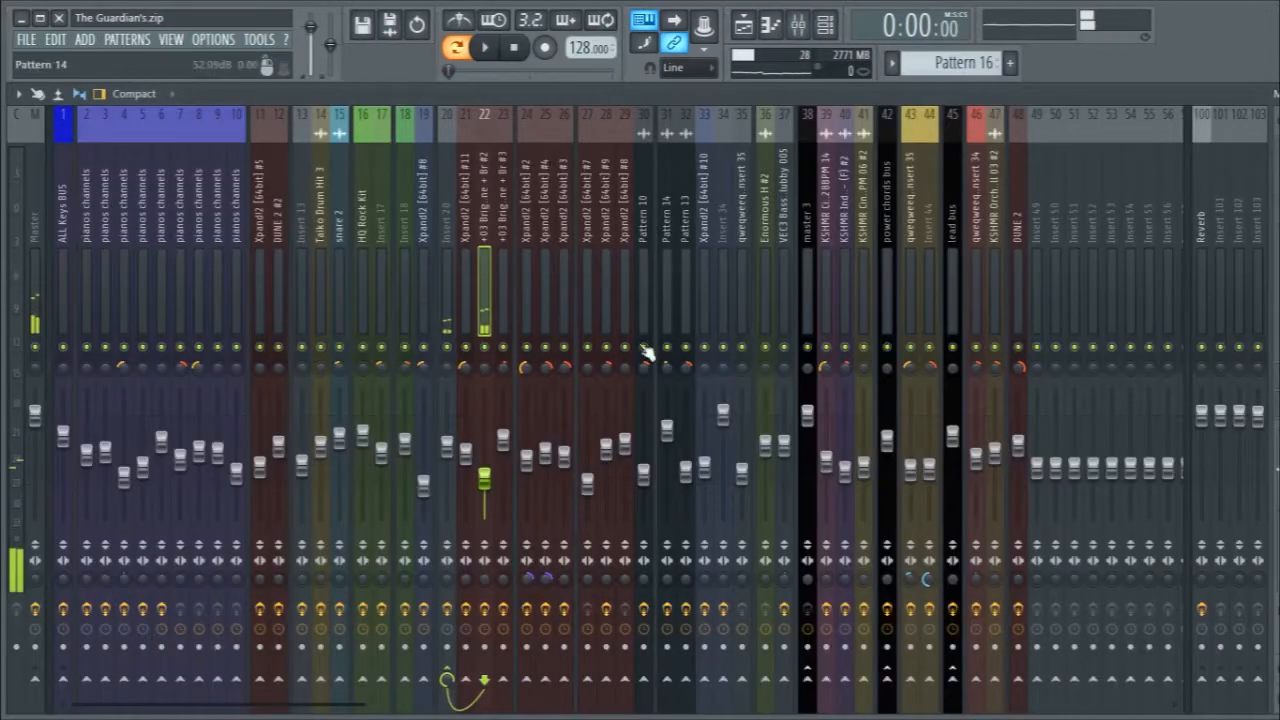
pyautogui.click(447, 303)
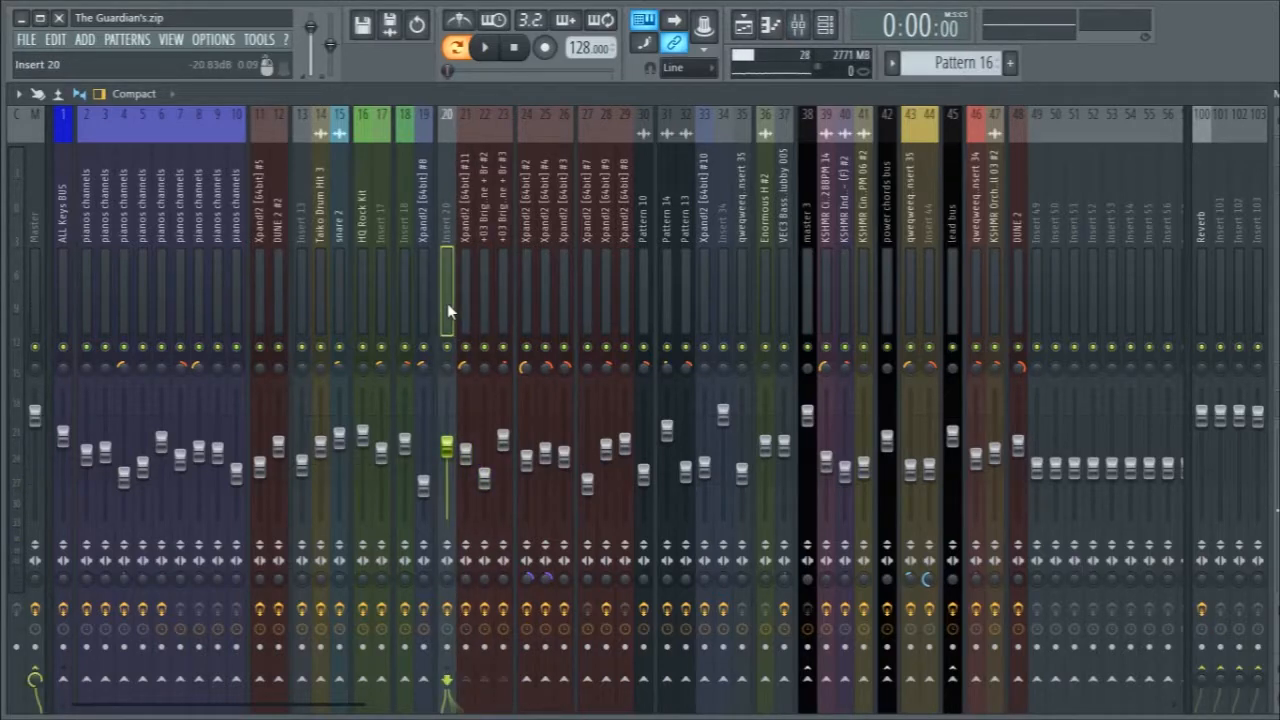
pyautogui.press('F2')
pyautogui.click(453, 313)
pyautogui.click(471, 288)
pyautogui.moveTo(830, 295); pyautogui.dragTo(843, 338)
pyautogui.click(466, 425)
pyautogui.press('Return')
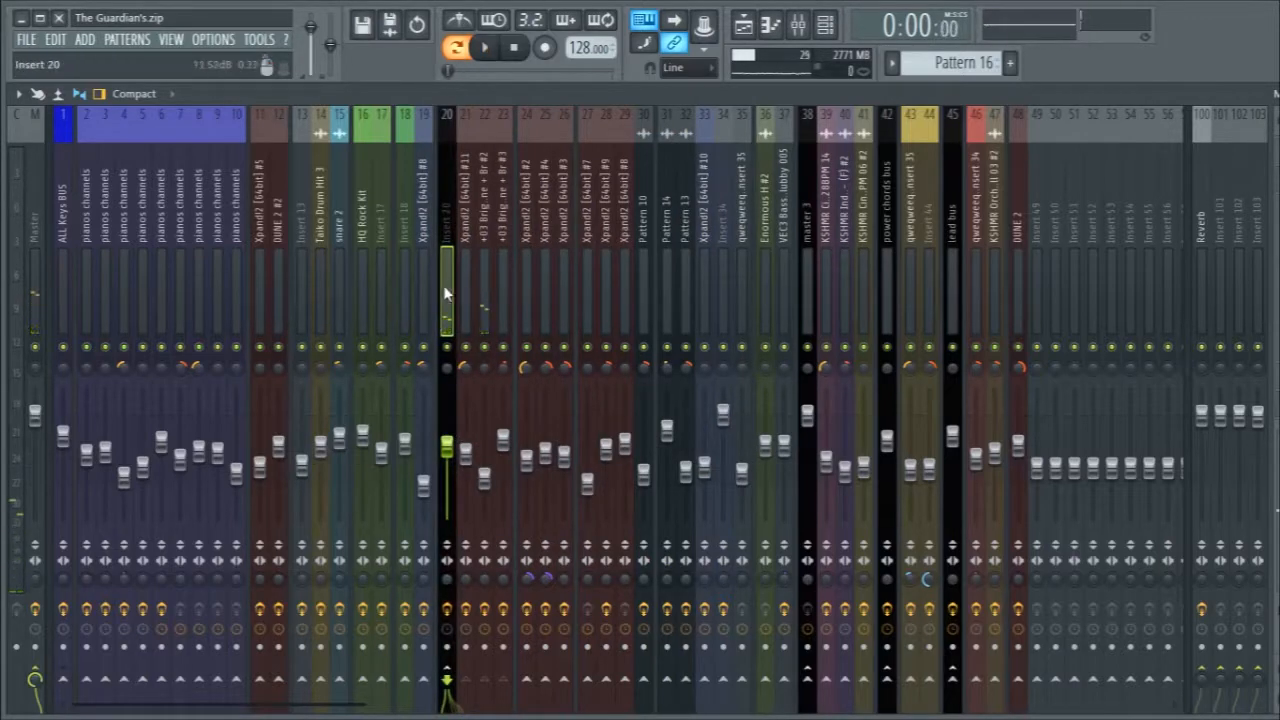
# Inspect the effects on mixer track Insert 20, opening its Fruity Limiter, and narrow the mixer window slightly.
pyautogui.moveTo(1279, 400); pyautogui.dragTo(1277, 400)
pyautogui.click(1153, 408)
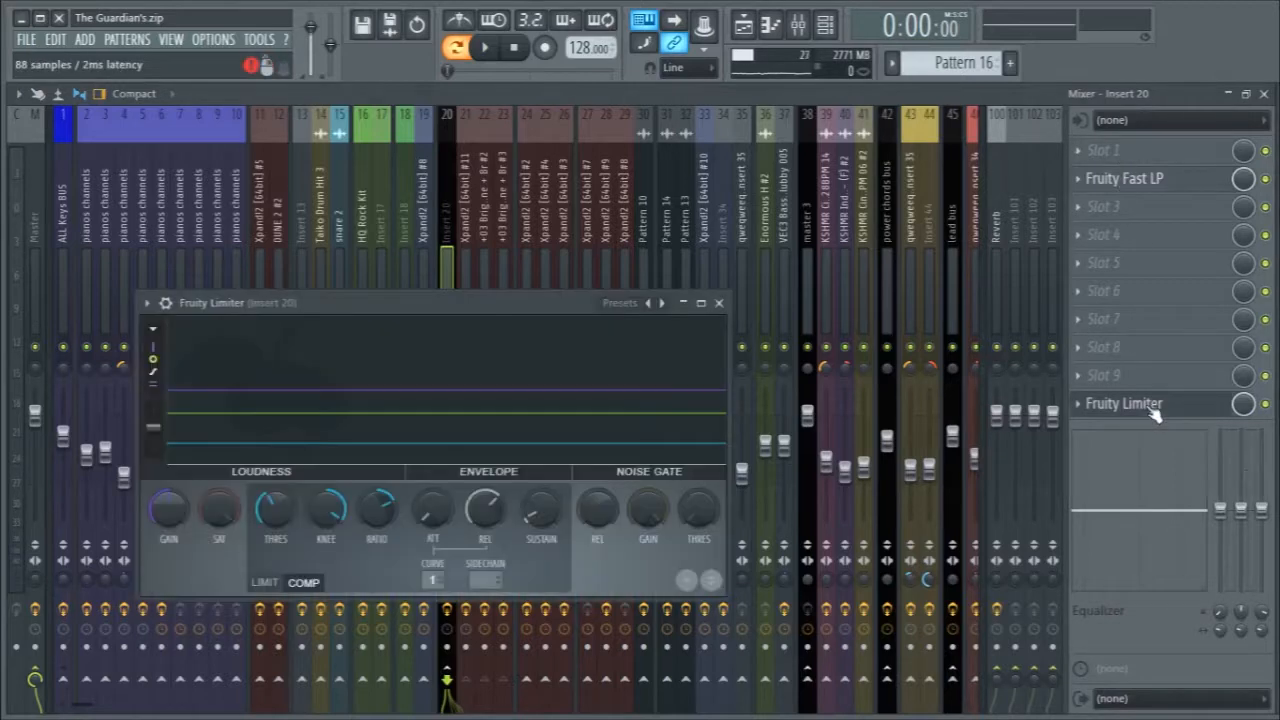
pyautogui.click(1153, 410)
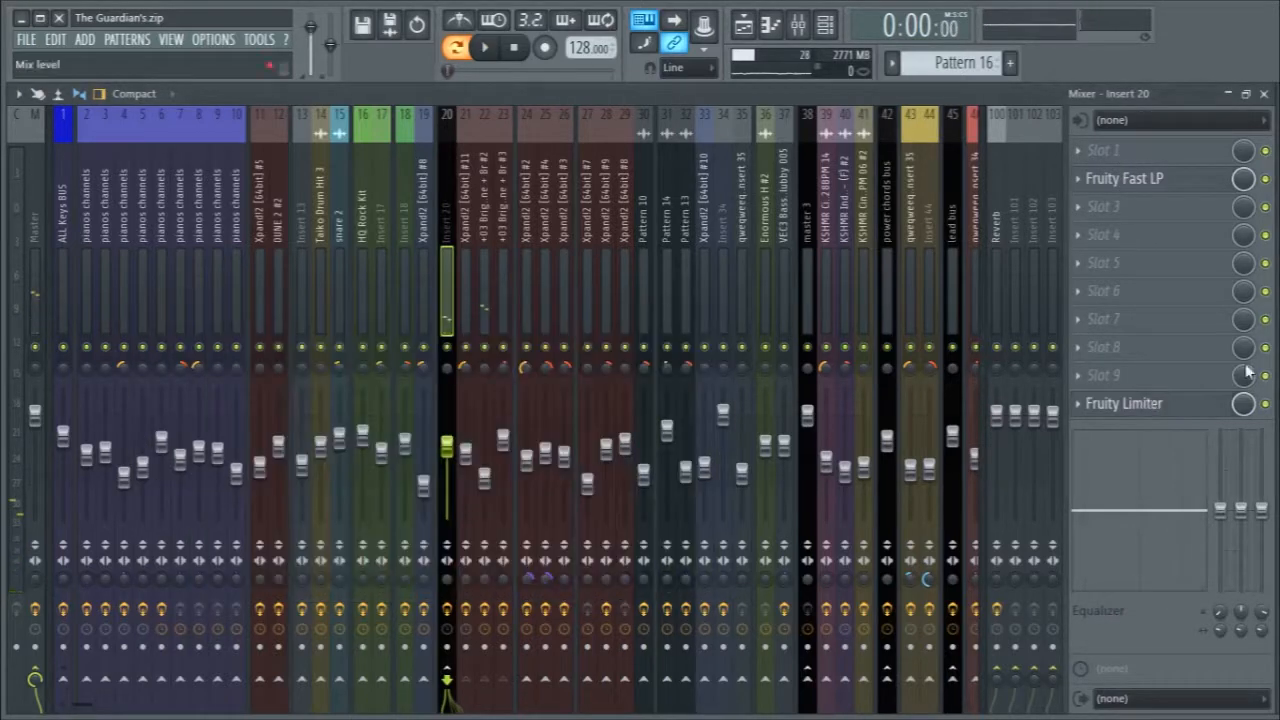
pyautogui.moveTo(1277, 400); pyautogui.dragTo(1229, 400)
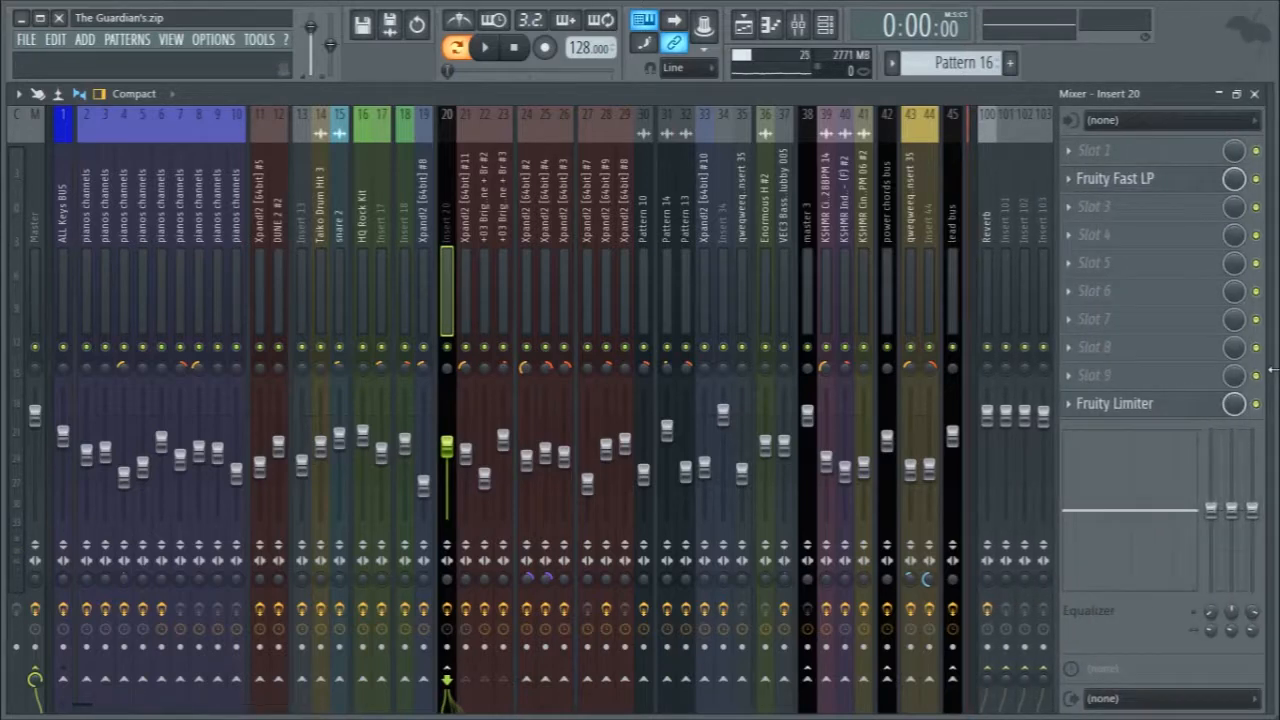
pyautogui.click(1115, 403)
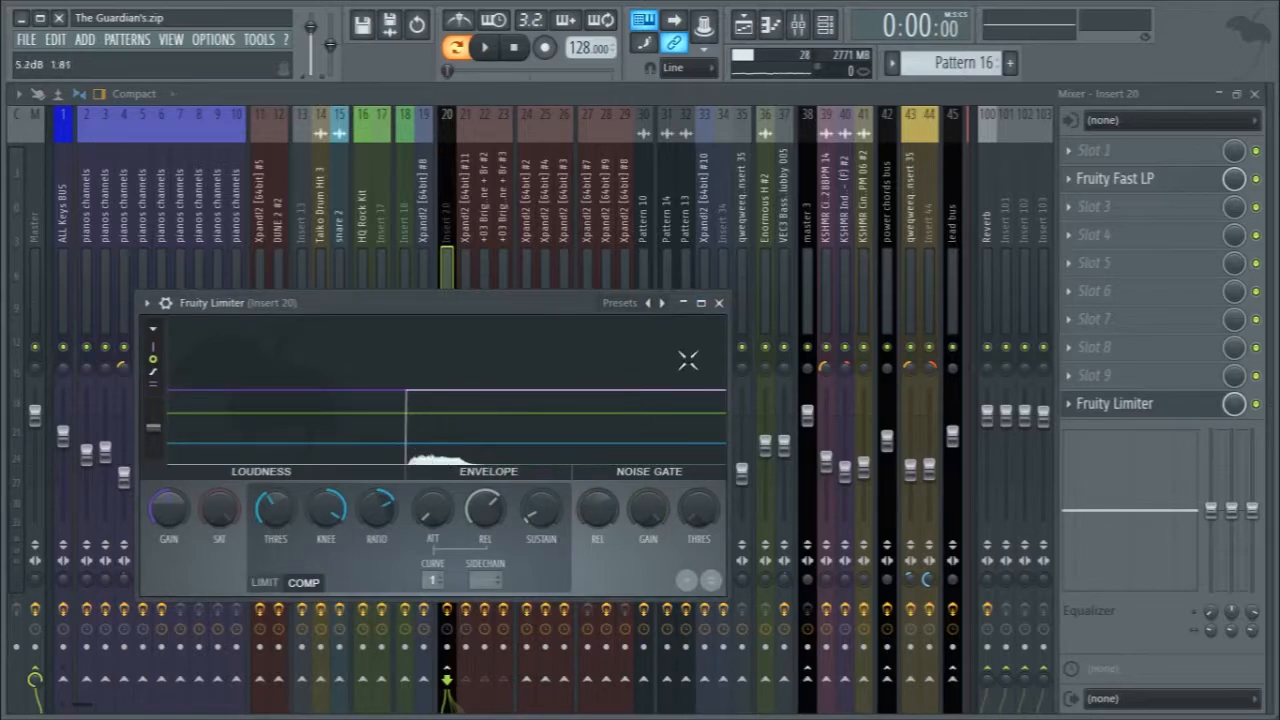
pyautogui.click(719, 303)
# Play Pattern 16 with all its channels on, watch Insert 20's Fruity Limiter, stop playback and close the mixer.
pyautogui.press('F6')
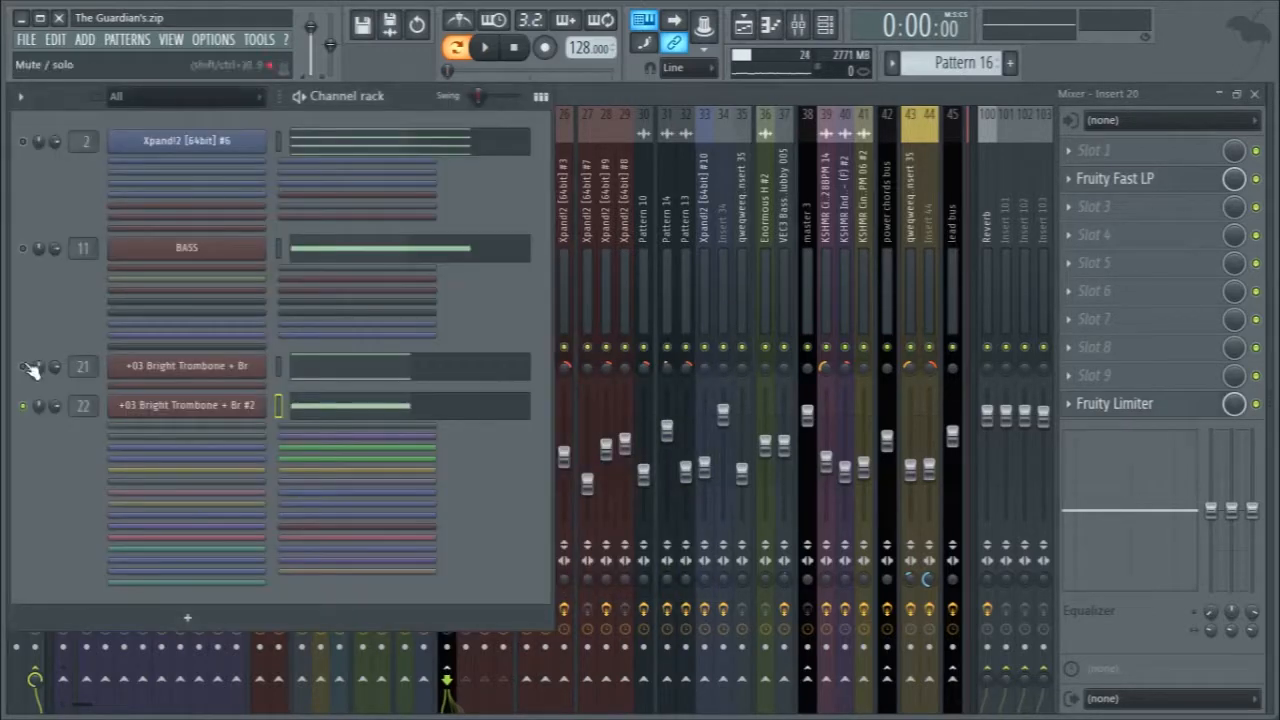
pyautogui.press('space')
pyautogui.press('F6')
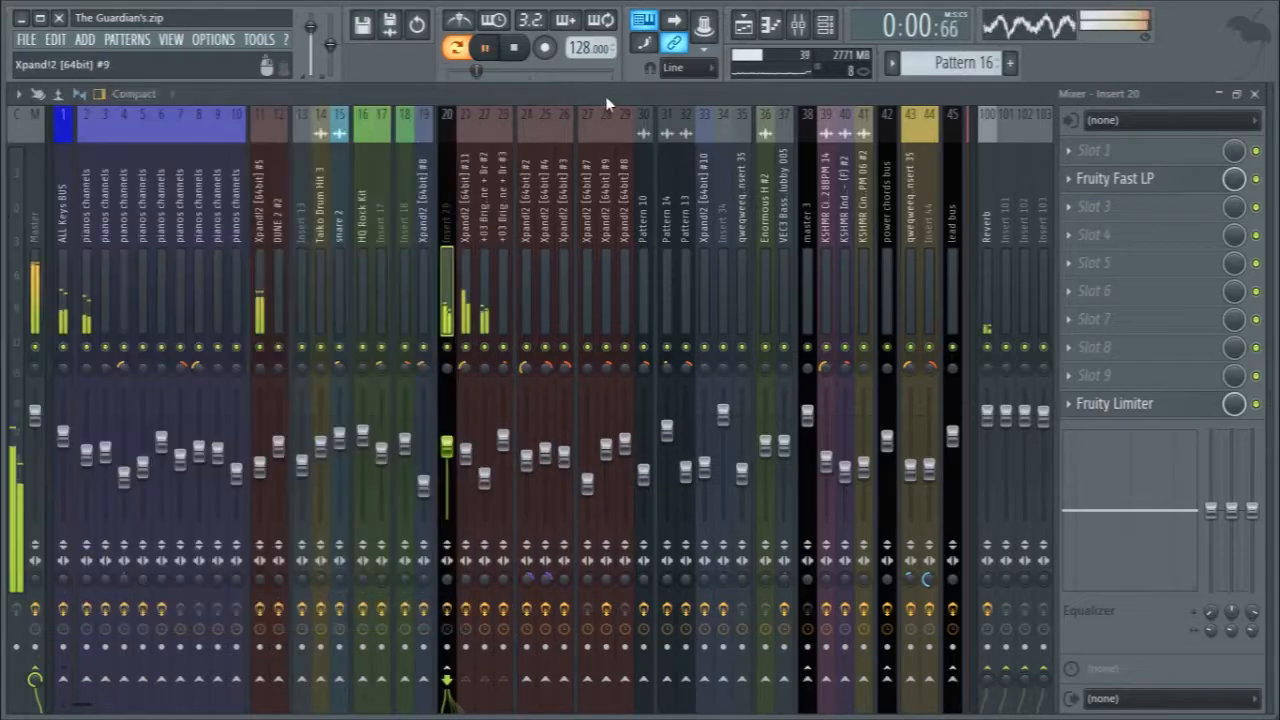
pyautogui.click(1180, 413)
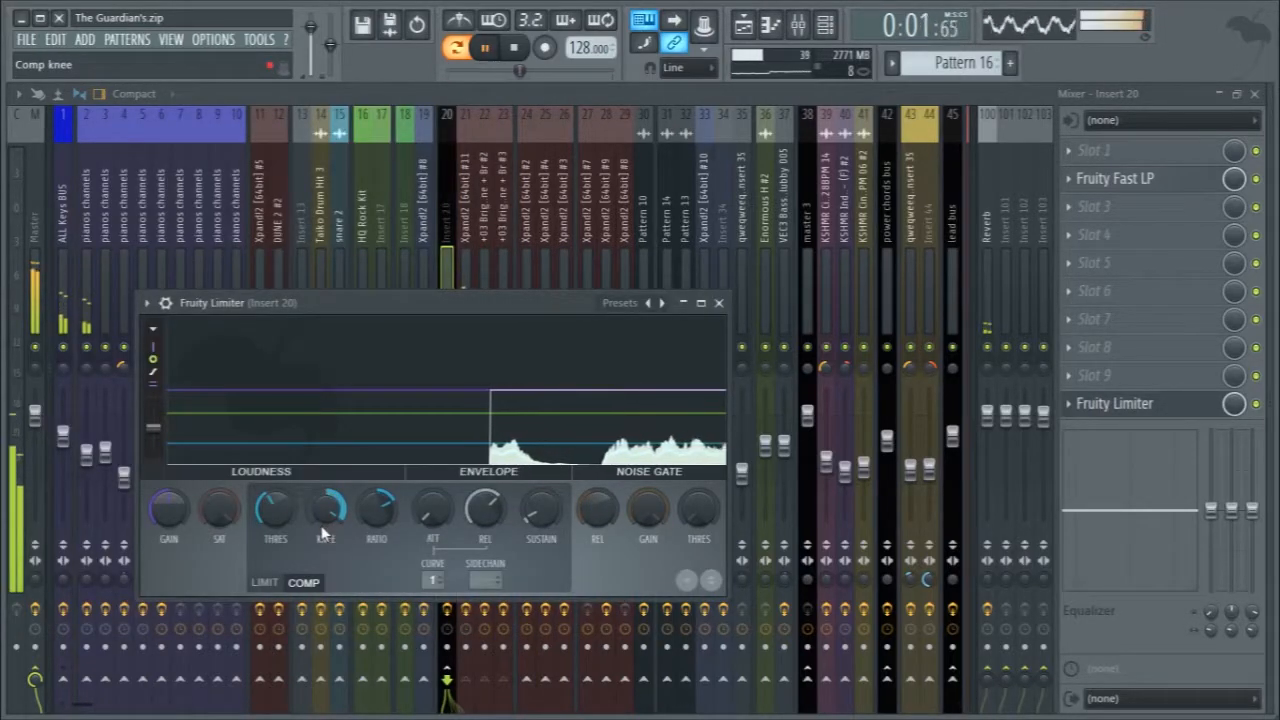
pyautogui.press('space')
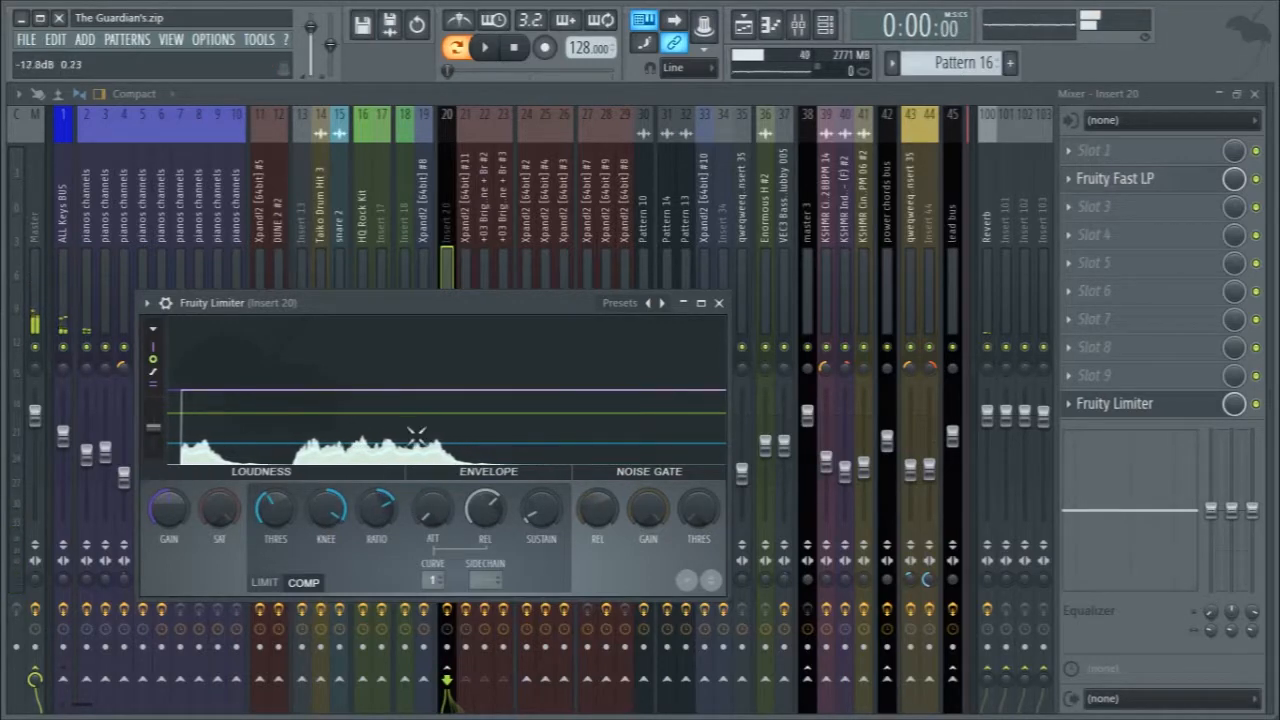
pyautogui.click(718, 302)
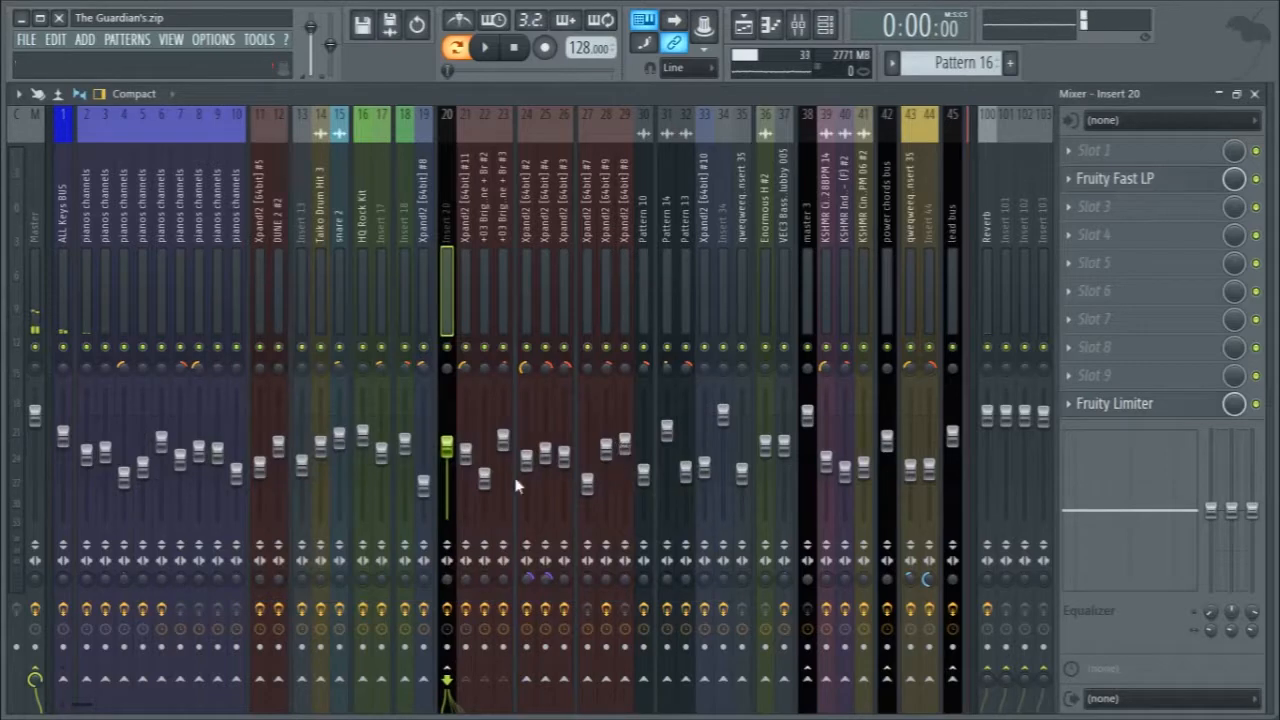
pyautogui.click(1256, 94)
# Switch to Pattern 17, enable the Xpand!2 #7 and #9 channels and audition them with the mixer open.
pyautogui.scroll(-1, 941, 63)
pyautogui.press('space')
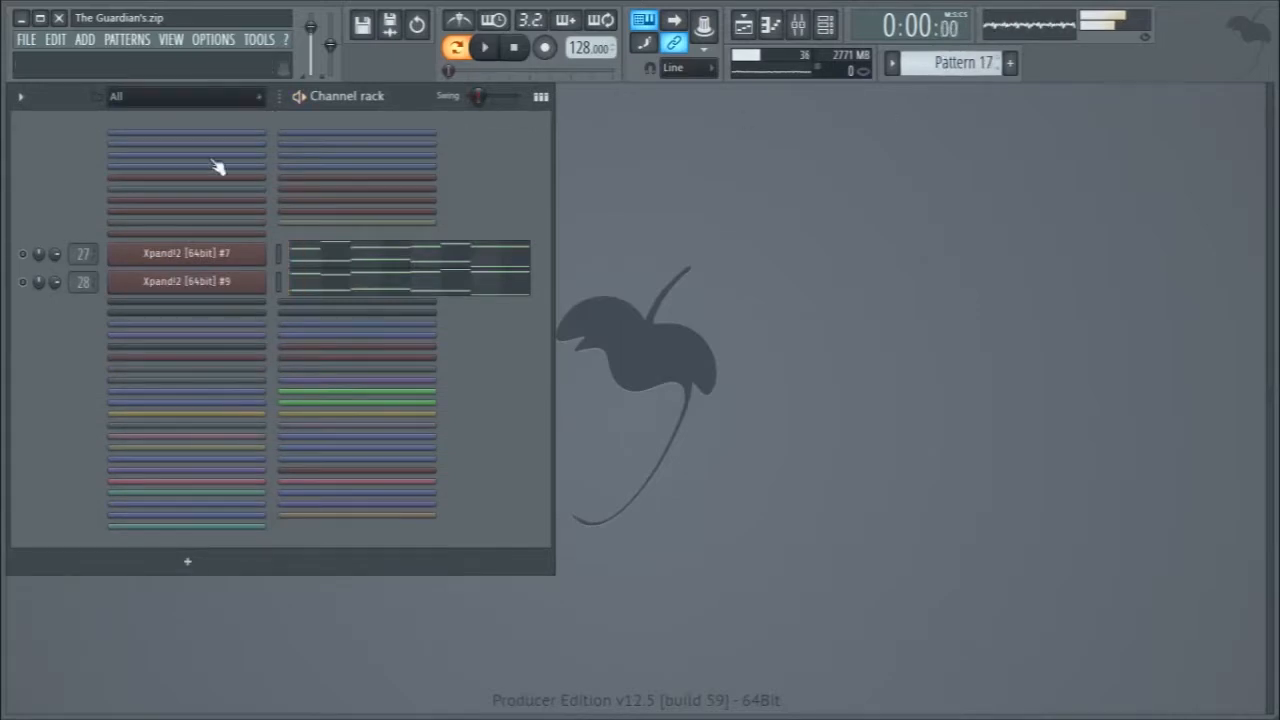
pyautogui.rightClick(23, 256)
pyautogui.click(32, 264)
pyautogui.press('space')
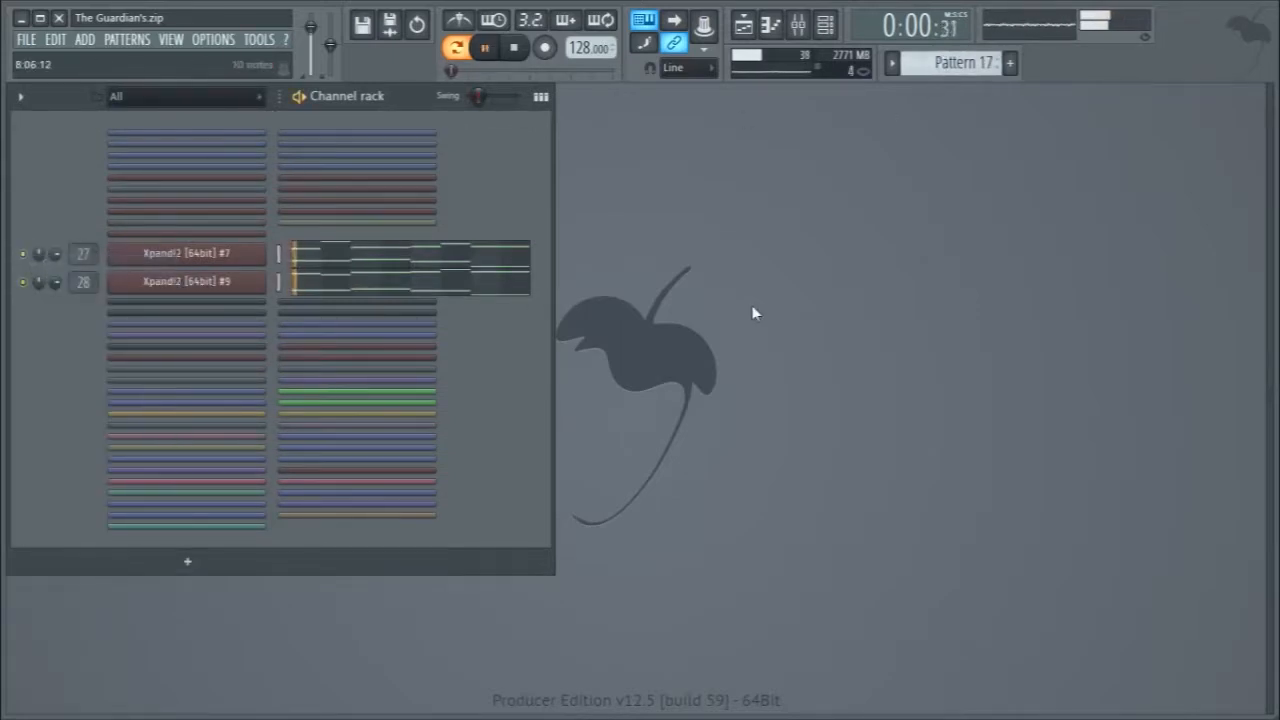
pyautogui.press('F9')
pyautogui.press('space')
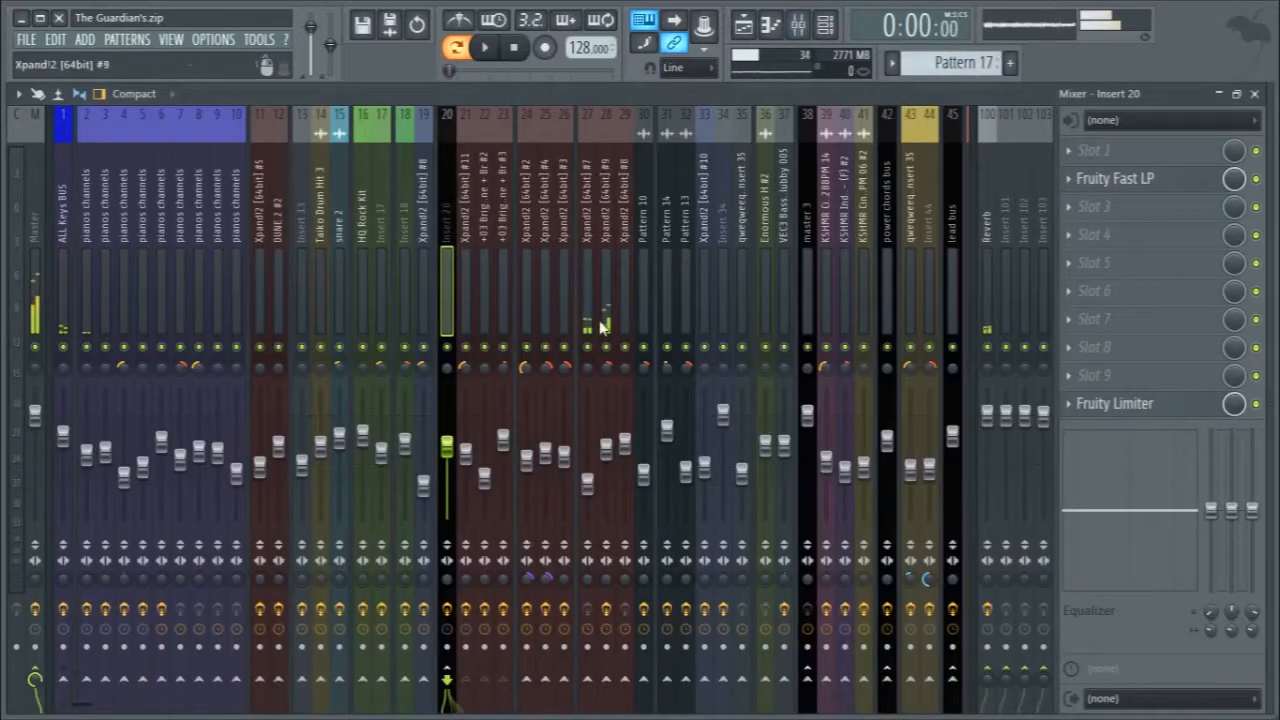
# Play Pattern 17 while viewing the settings of mixer tracks 27 and 28, and close the mixer.
pyautogui.click(592, 338)
pyautogui.press('space')
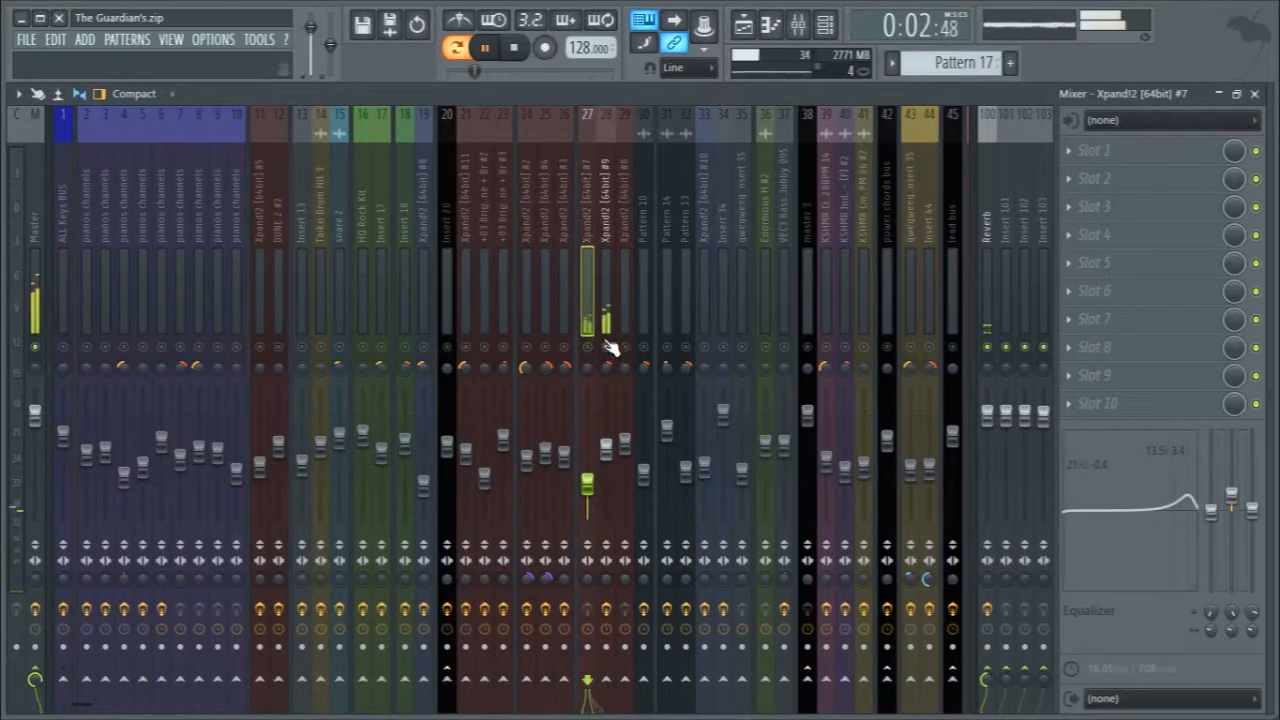
pyautogui.click(606, 340)
pyautogui.press('F9')
# Solo the Xpand!2 #9 channel and audition its +09 Hi Altitude patch with the Female Aah Hi Pass Pad+ part.
pyautogui.press('space')
pyautogui.press('space')
pyautogui.click(150, 282)
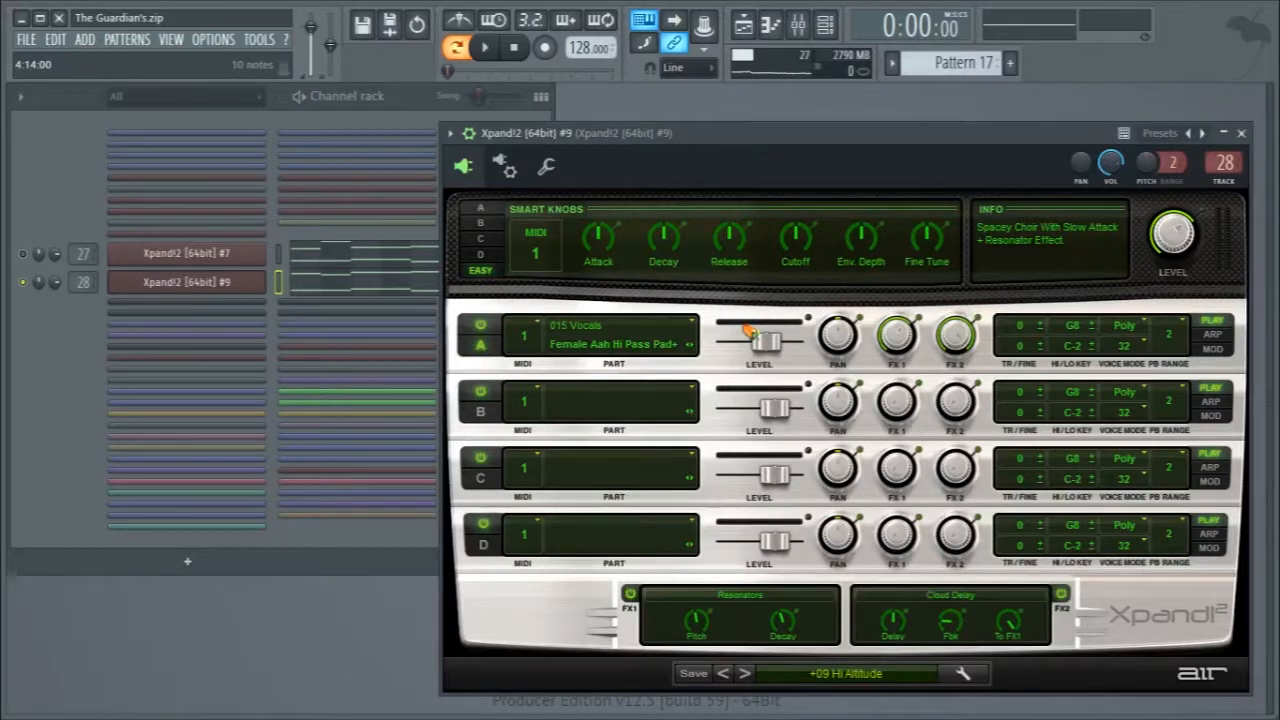
pyautogui.press('space')
pyautogui.press('space')
pyautogui.click(1239, 134)
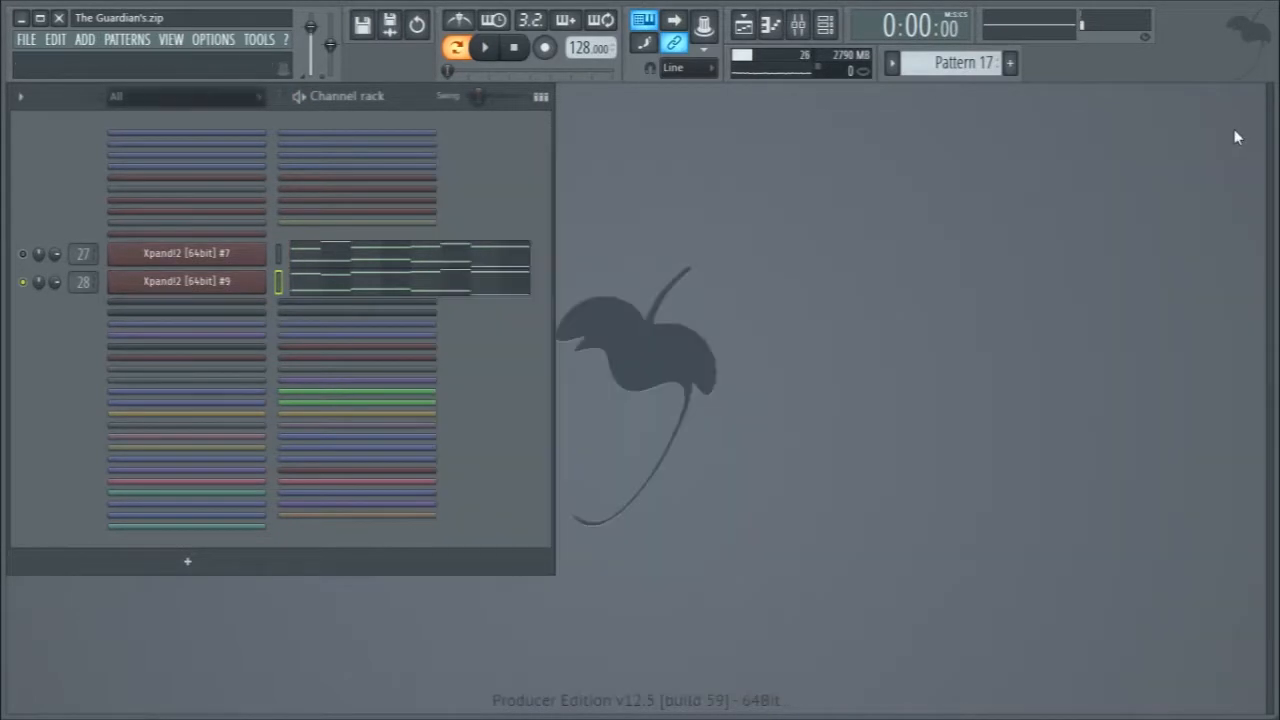
pyautogui.press('space')
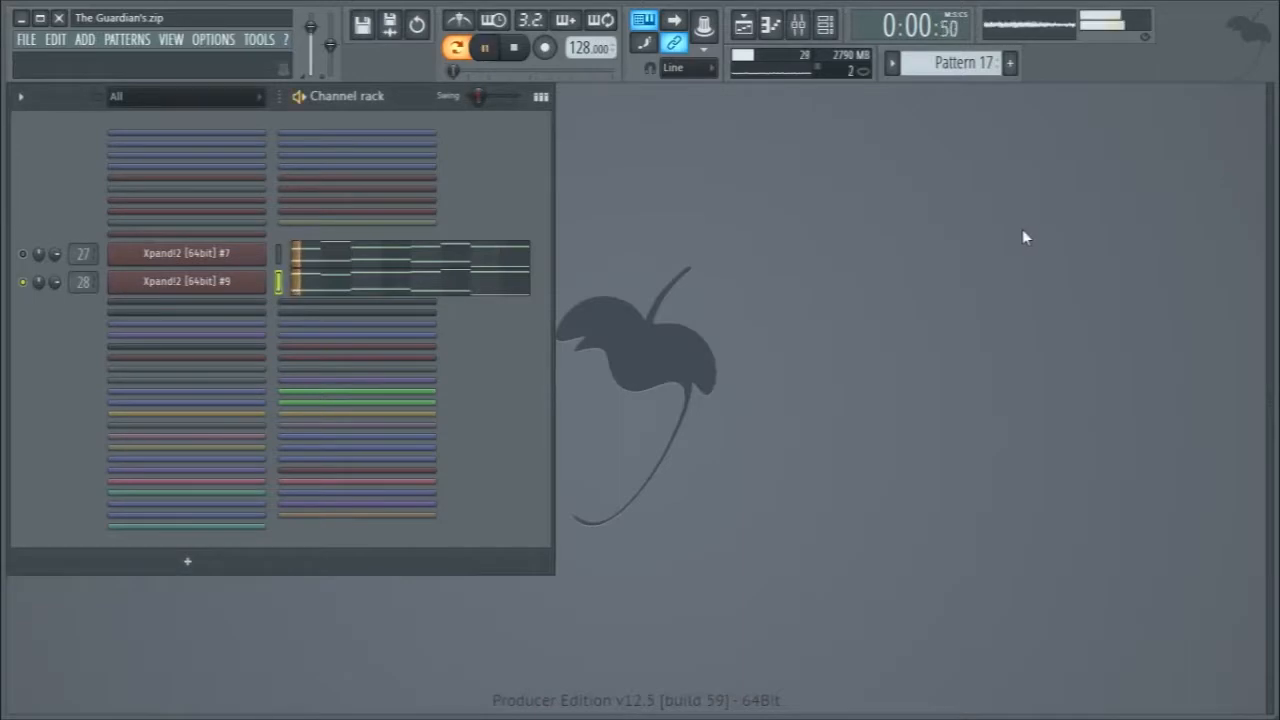
pyautogui.press('space')
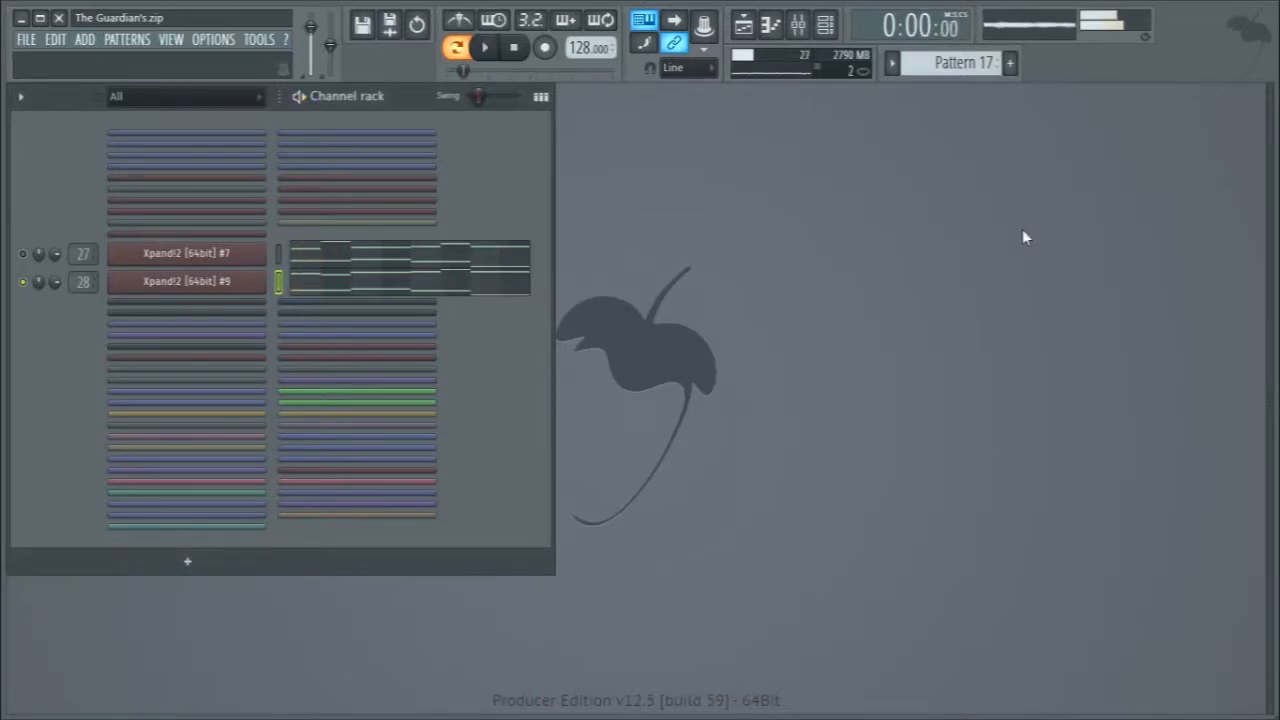
# Inspect the Fruity Limiter and equalizer on mixer track 28 during playback, and close the mixer.
pyautogui.press('F9')
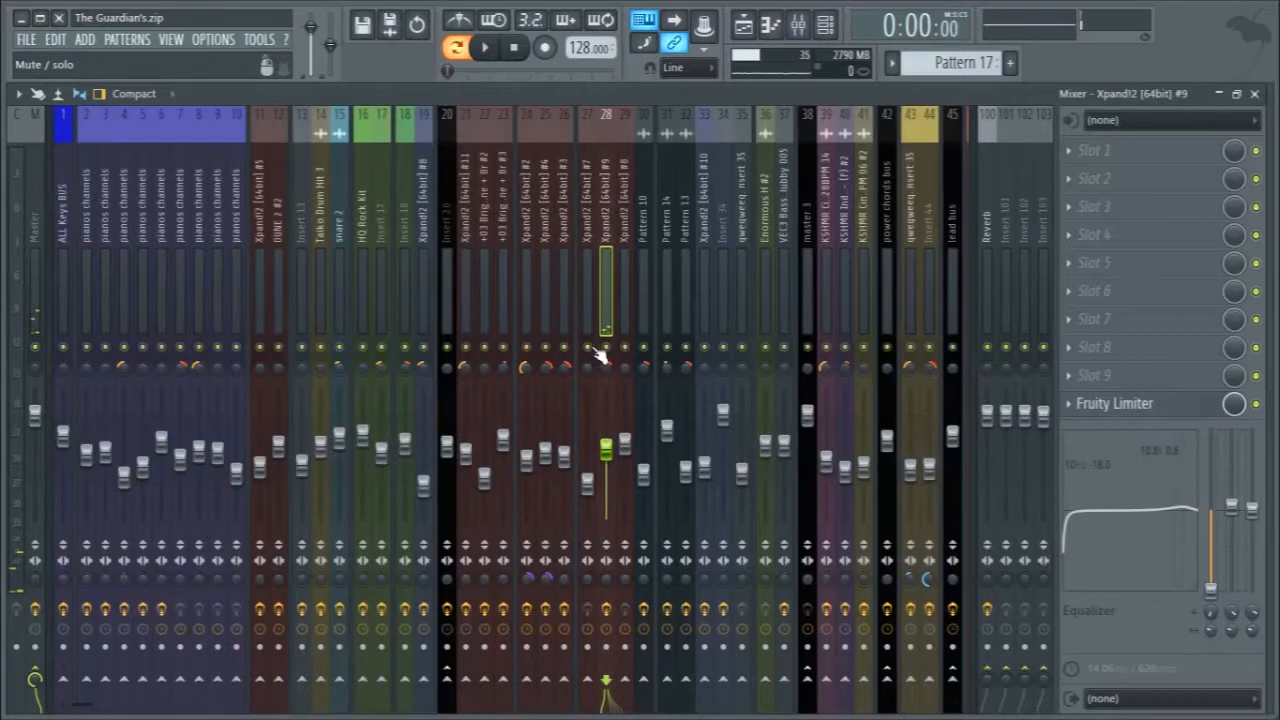
pyautogui.click(1130, 402)
pyautogui.click(1128, 401)
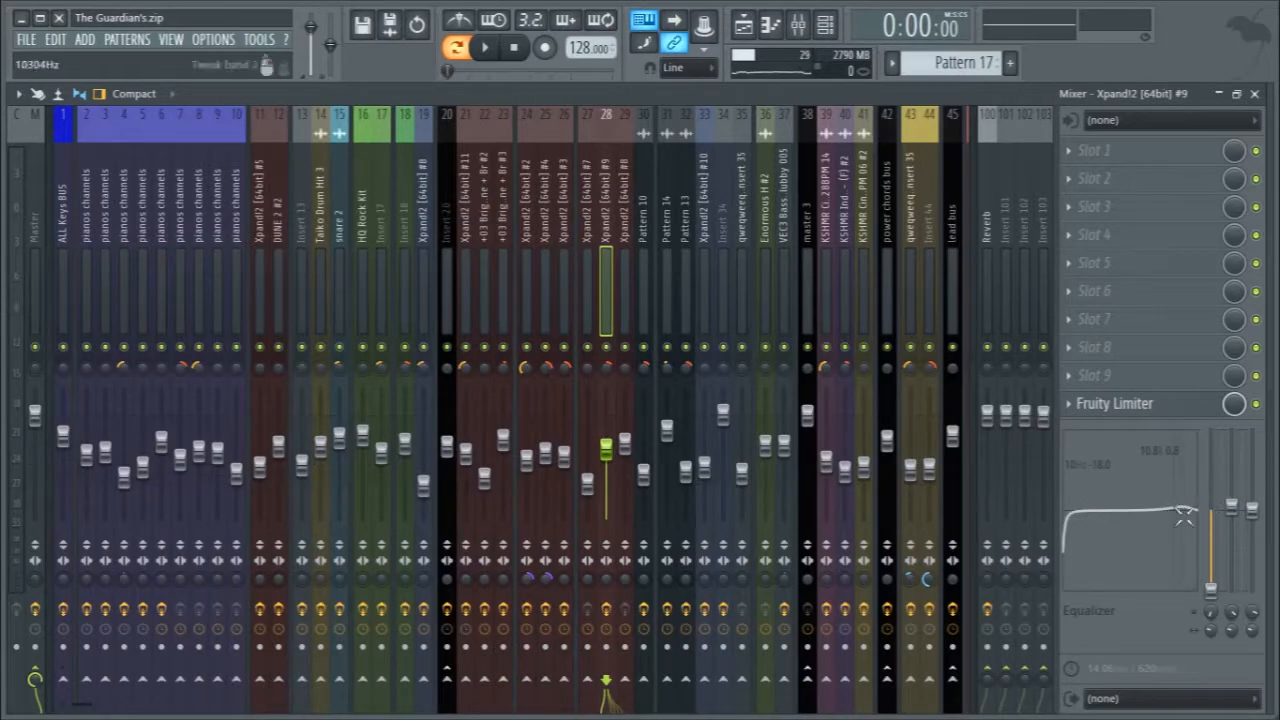
pyautogui.press('space')
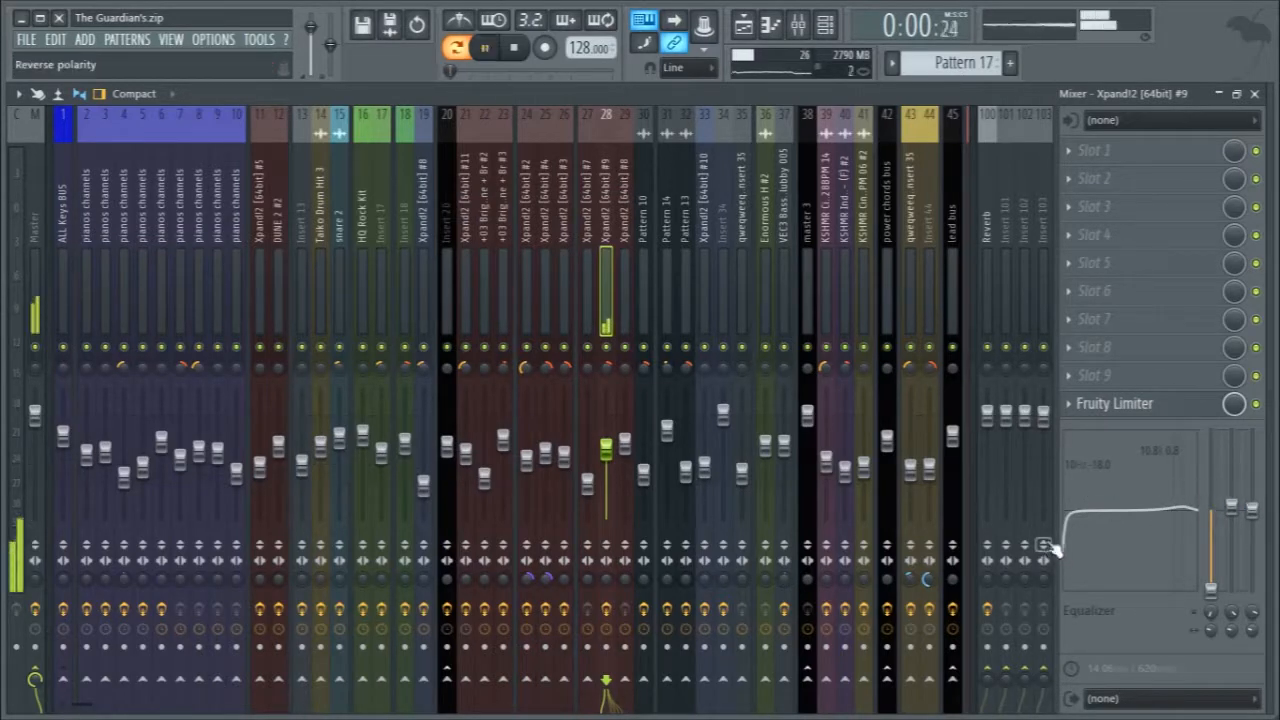
pyautogui.click(590, 318)
pyautogui.press('space')
pyautogui.click(1254, 93)
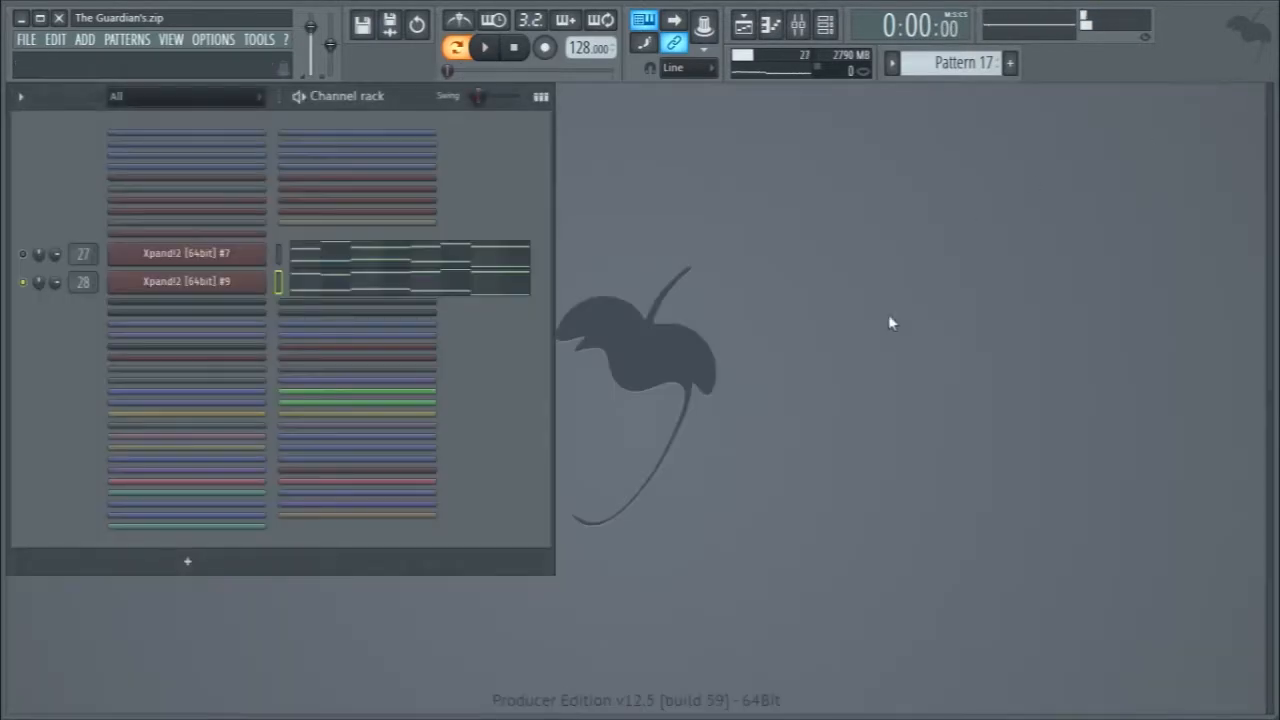
# Switch the Xpand!2 #7 channel's solo state and audition it in Pattern 17.
pyautogui.click(24, 255)
pyautogui.press('space')
pyautogui.press('space')
# Play Pattern 18, view the piano roll of its Xpand!2 #6 channel, and stop playback and close it.
pyautogui.scroll(-1, 945, 62)
pyautogui.press('space')
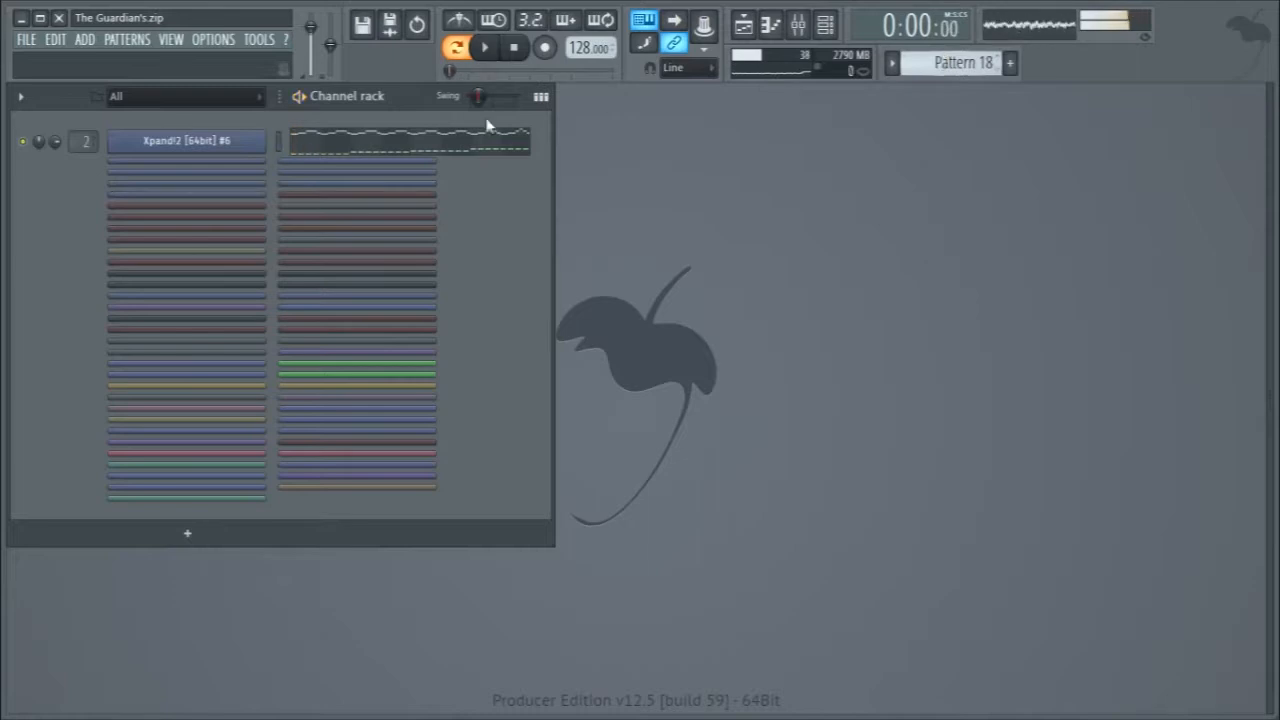
pyautogui.click(380, 143)
pyautogui.scroll(1, 957, 303)
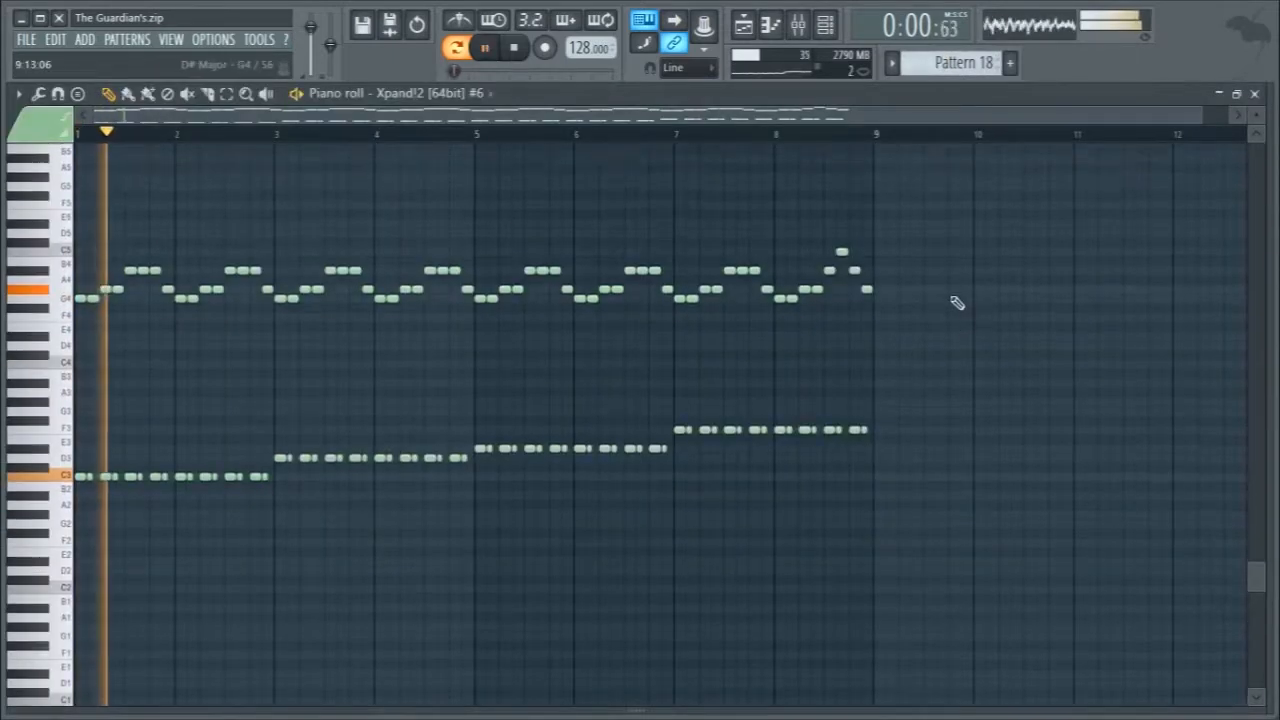
pyautogui.press('space')
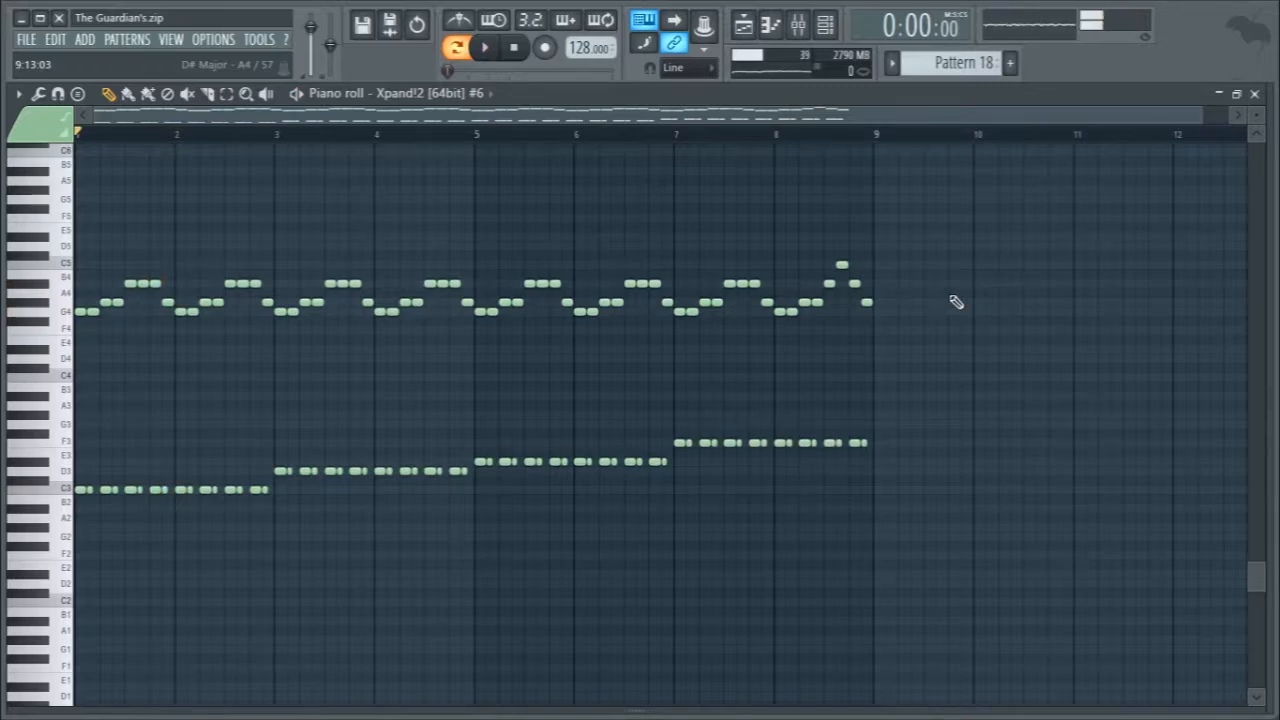
pyautogui.click(1254, 93)
# Switch to Pattern 20 and play it while viewing the piano roll of the Xpand!2 #11 channel.
pyautogui.scroll(-2, 973, 65)
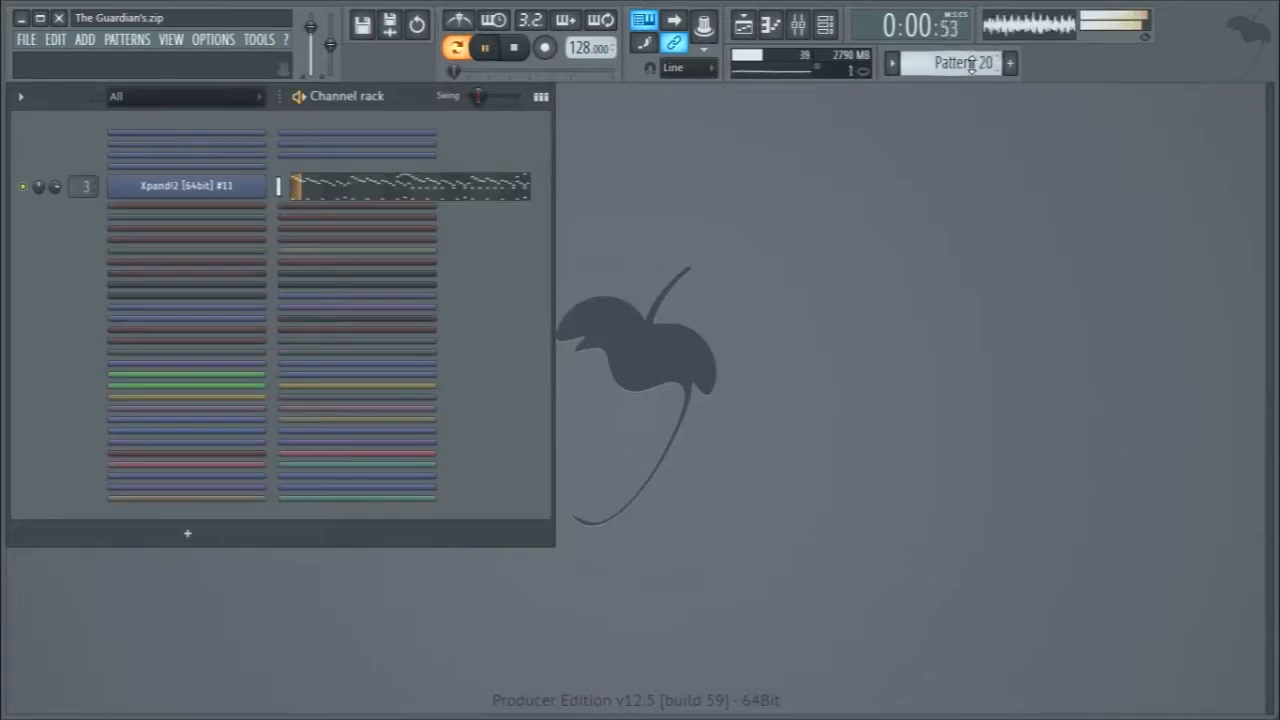
pyautogui.press('space')
pyautogui.press('F9')
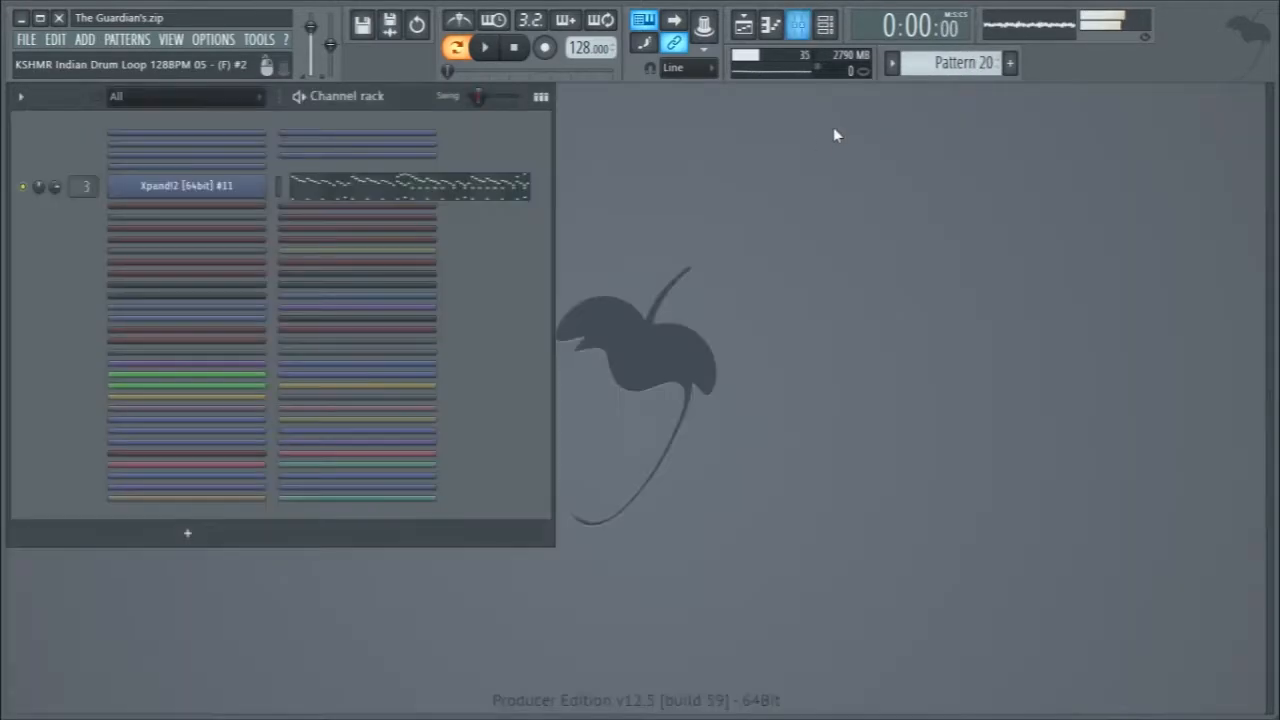
pyautogui.press('F9')
pyautogui.press('space')
pyautogui.click(509, 186)
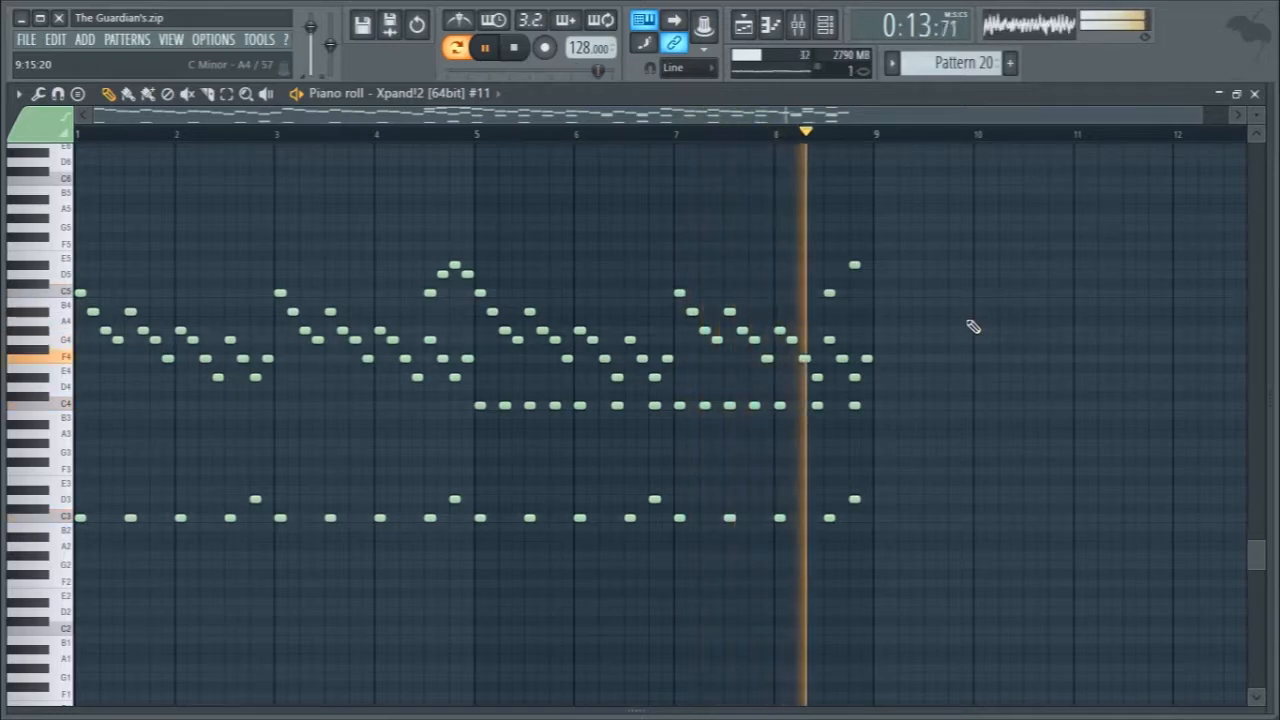
pyautogui.press('space')
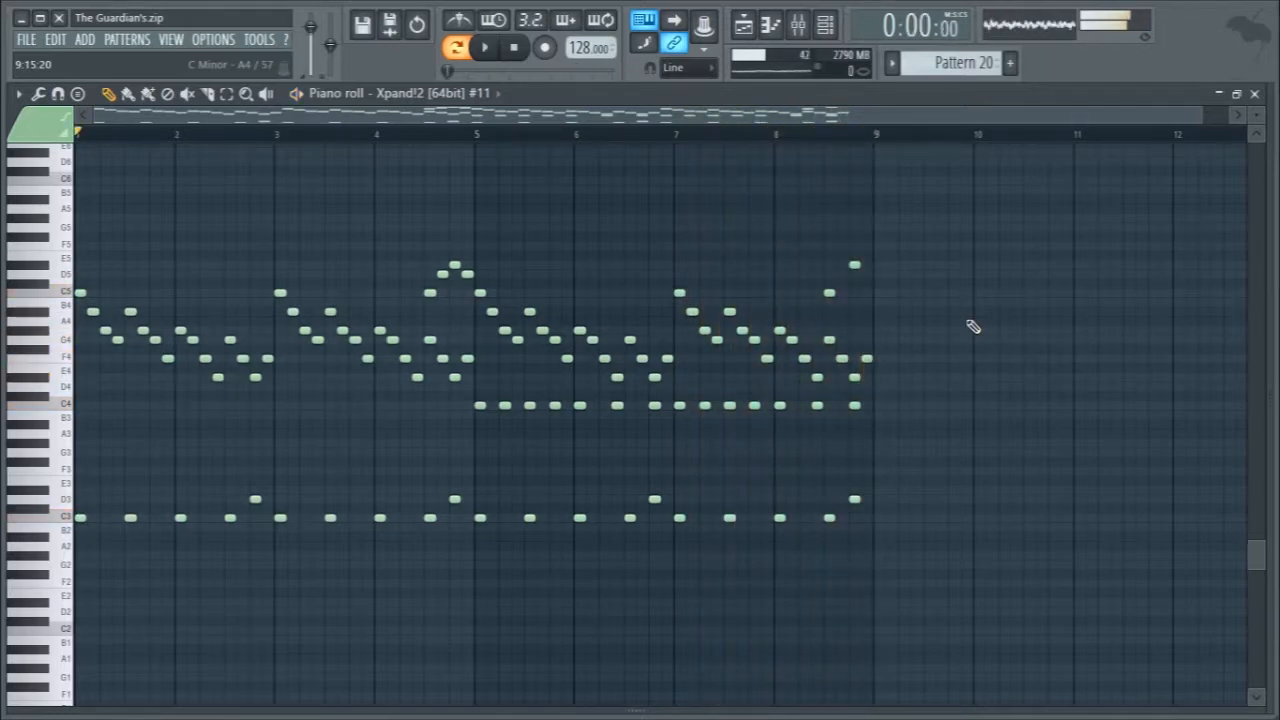
# Review the Stereoize 3 and Fruity parametric EQ 2 effects on mixer track 3 of the pianos channels.
pyautogui.click(1254, 93)
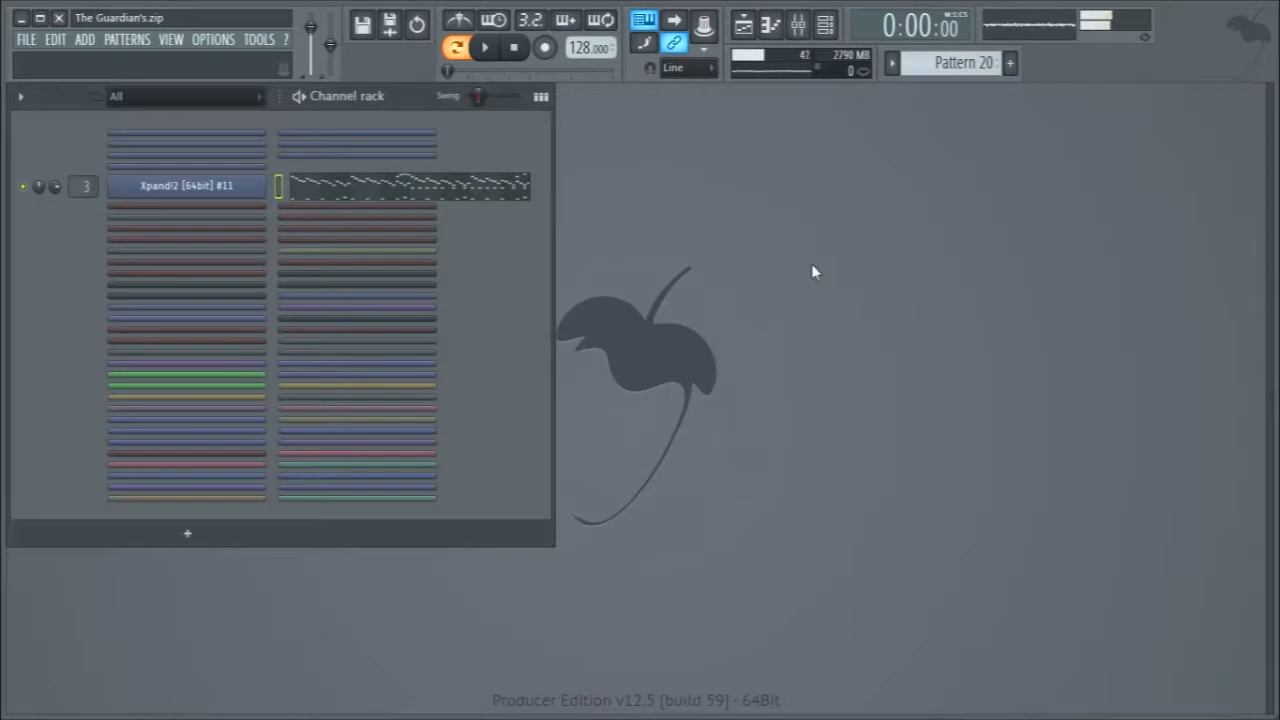
pyautogui.press('F9')
pyautogui.click(105, 300)
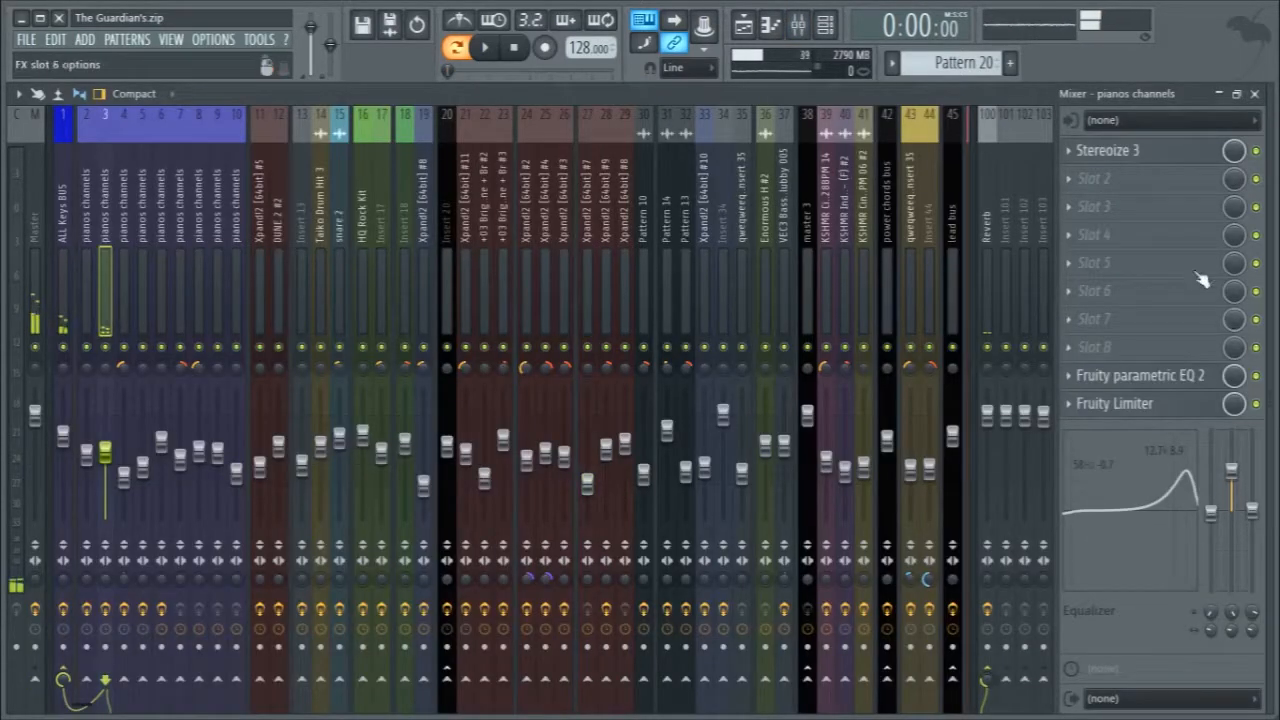
pyautogui.click(1115, 150)
pyautogui.click(1125, 150)
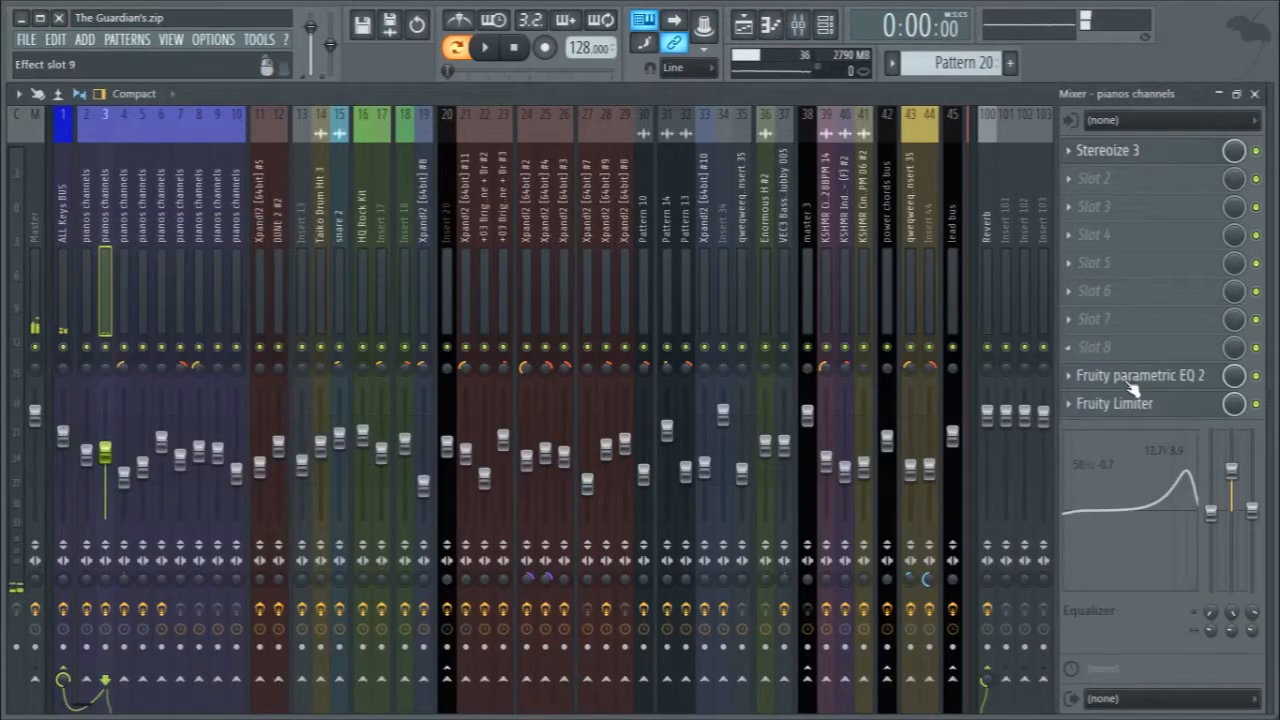
pyautogui.click(1125, 375)
pyautogui.click(530, 441)
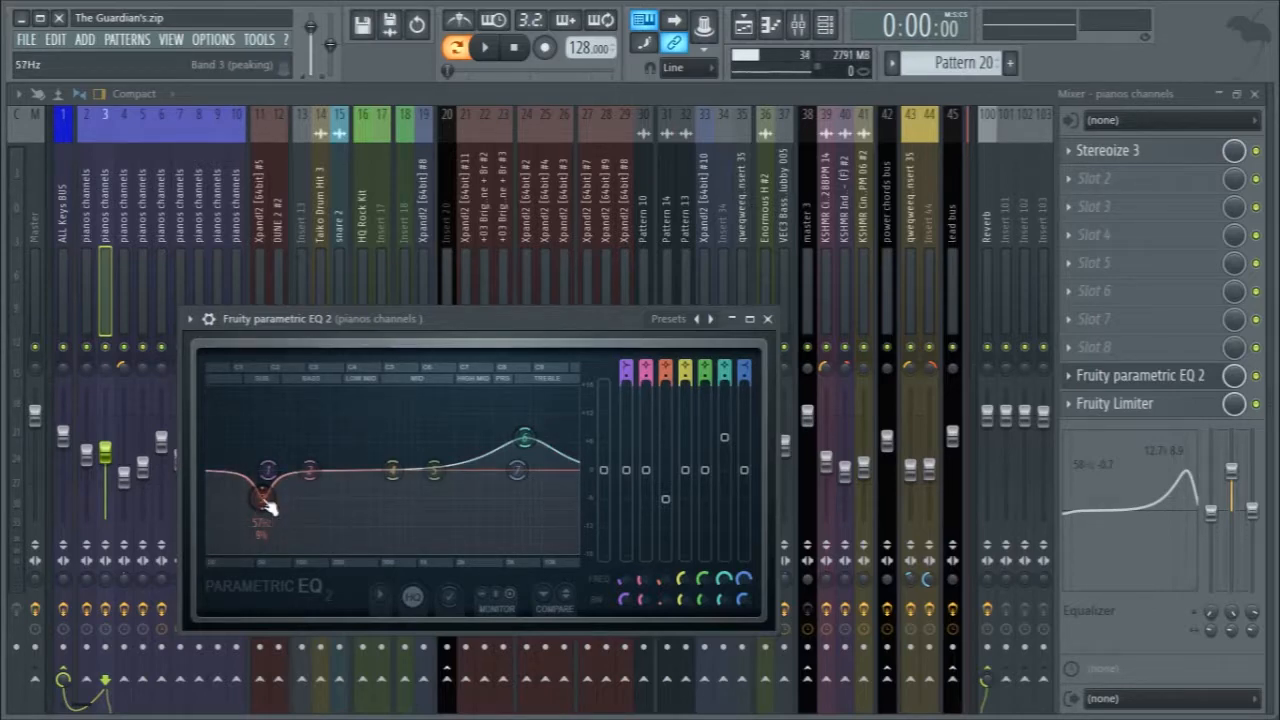
pyautogui.click(769, 319)
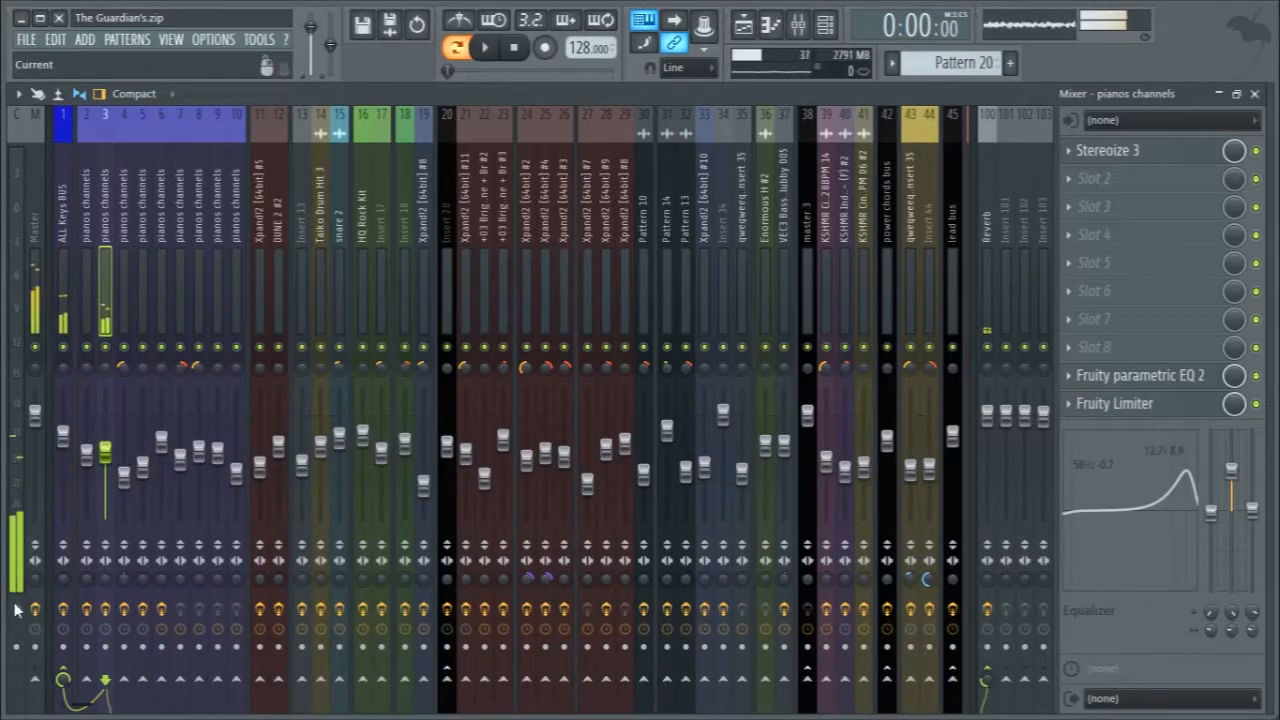
# Check the effect chain of the ALL Keys BUS and audition Pattern 20 with mixer track 3 selected.
pyautogui.click(62, 188)
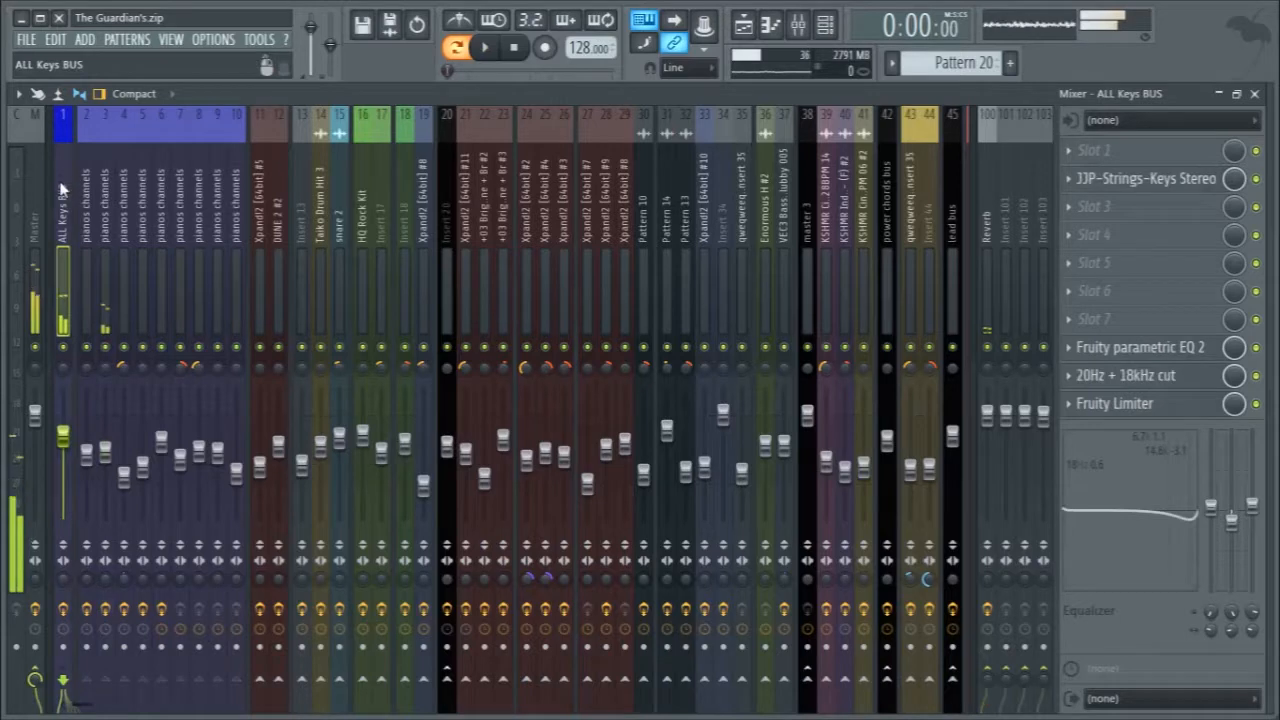
pyautogui.click(106, 235)
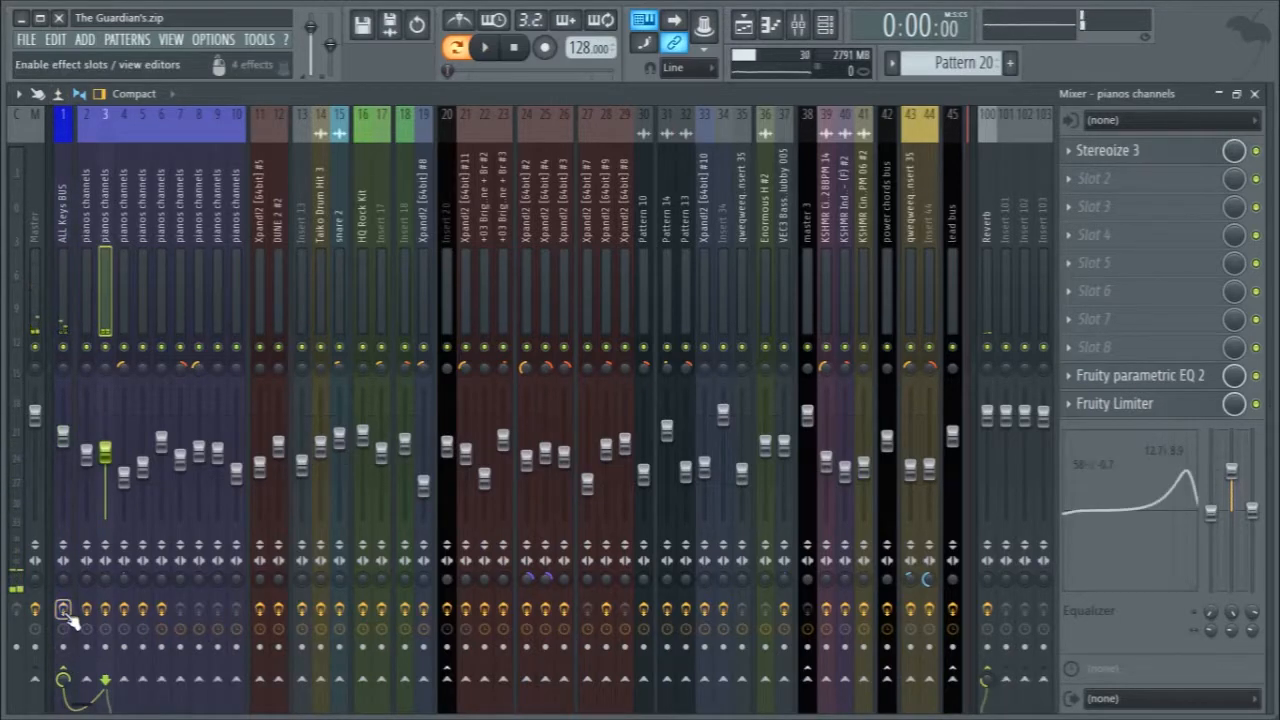
pyautogui.press('space')
pyautogui.press('space')
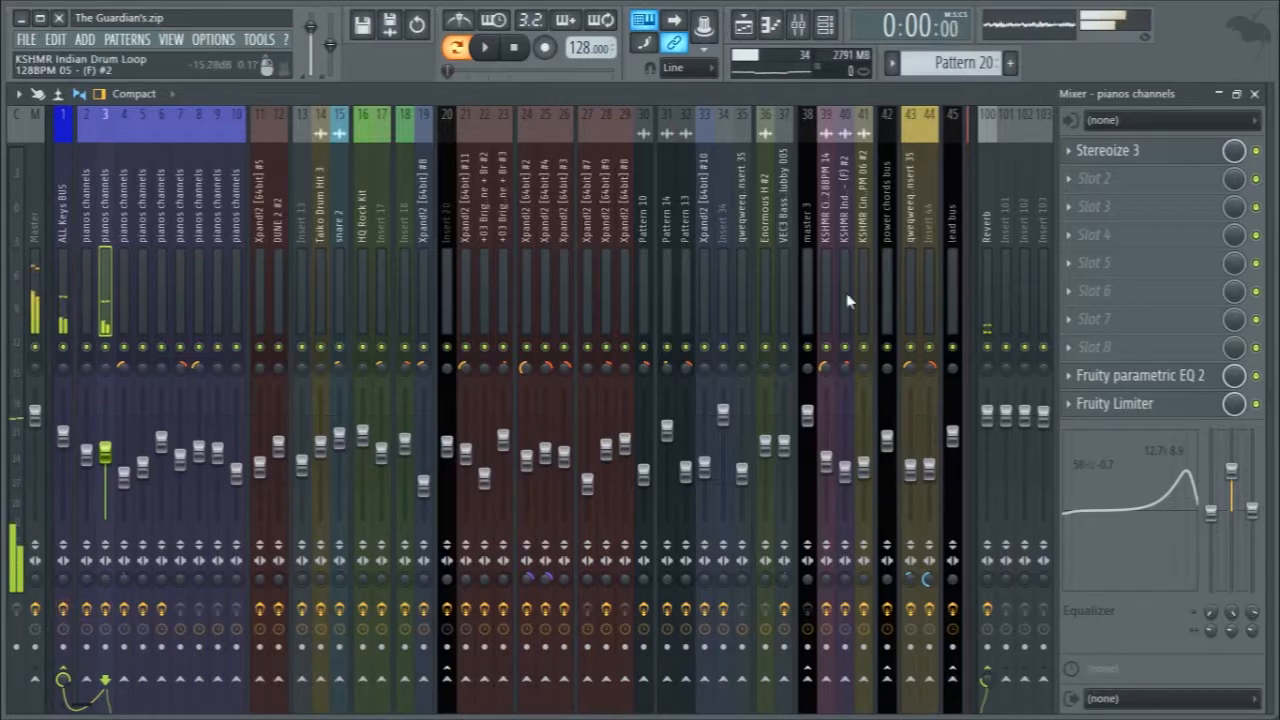
# Switch to Pattern 21, play it and look at the instrument settings of Xpand!2 [64bit] #12.
pyautogui.click(1254, 93)
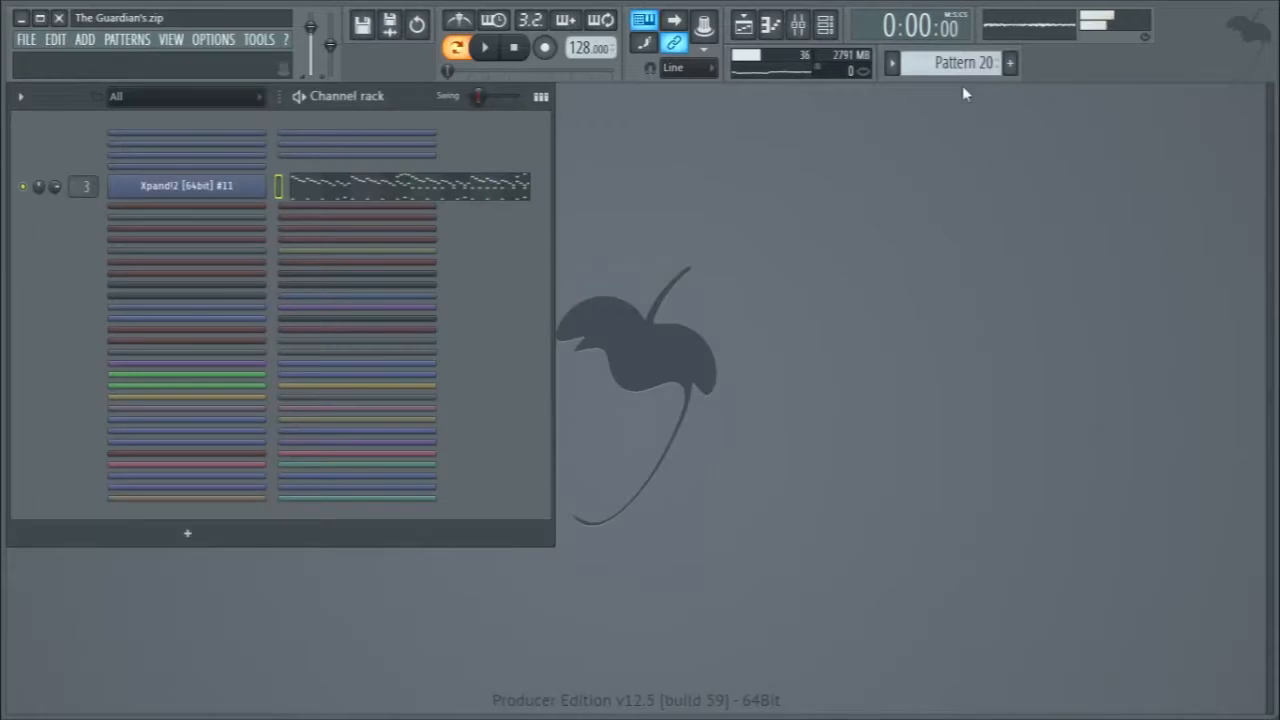
pyautogui.scroll(-1, 946, 58)
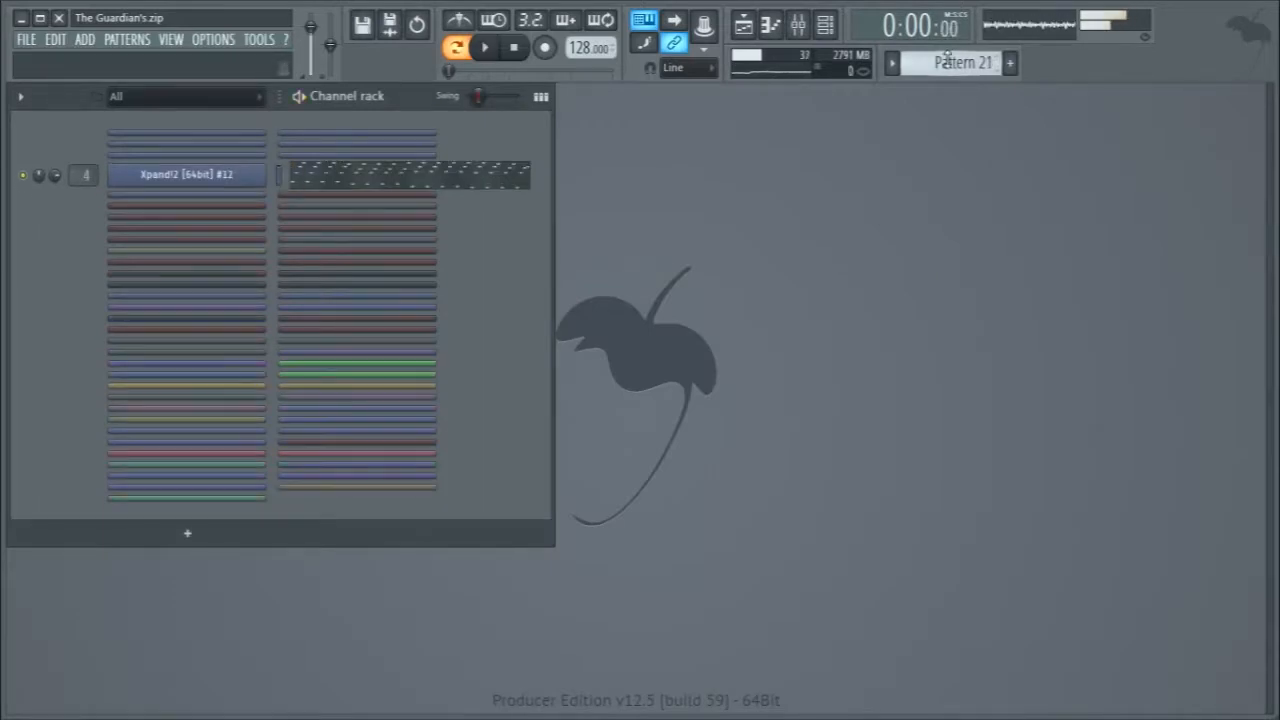
pyautogui.click(183, 176)
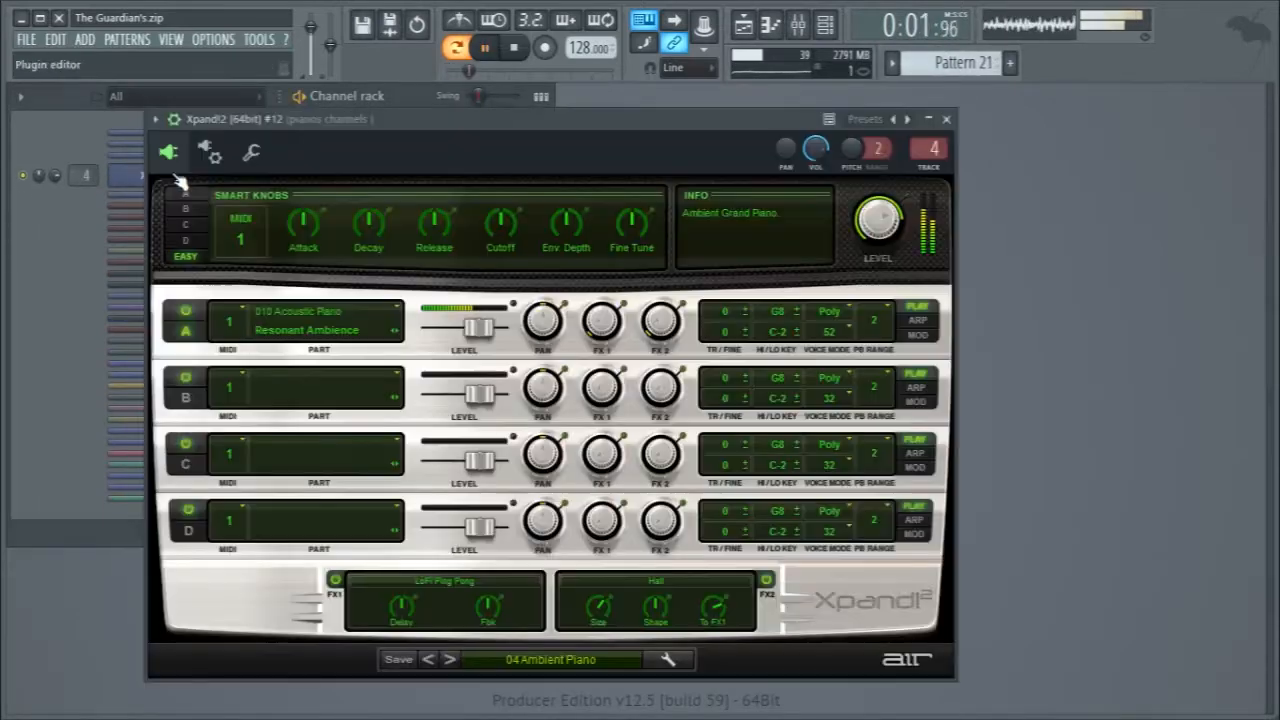
pyautogui.click(137, 177)
# Examine the panning, Fruity parametric EQ 2, Fruity Limiter and Stereoize 3 on mixer track 4 of the pianos channels.
pyautogui.press('F9')
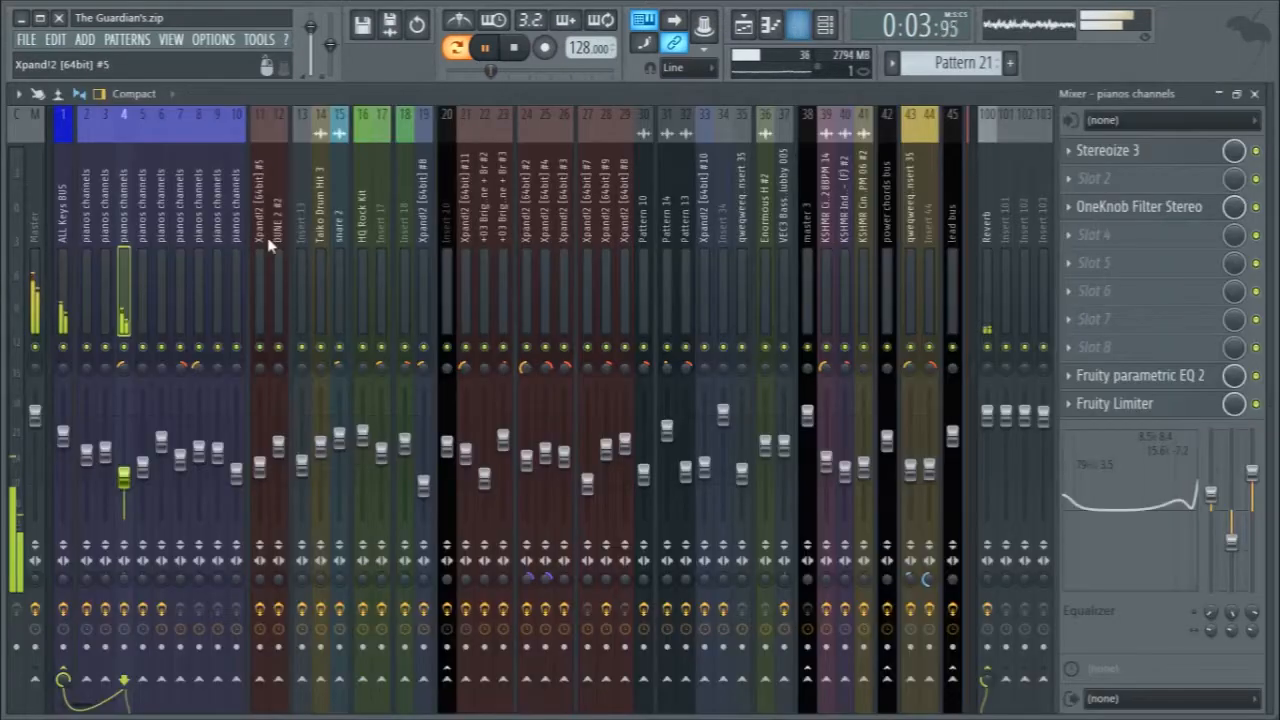
pyautogui.press('space')
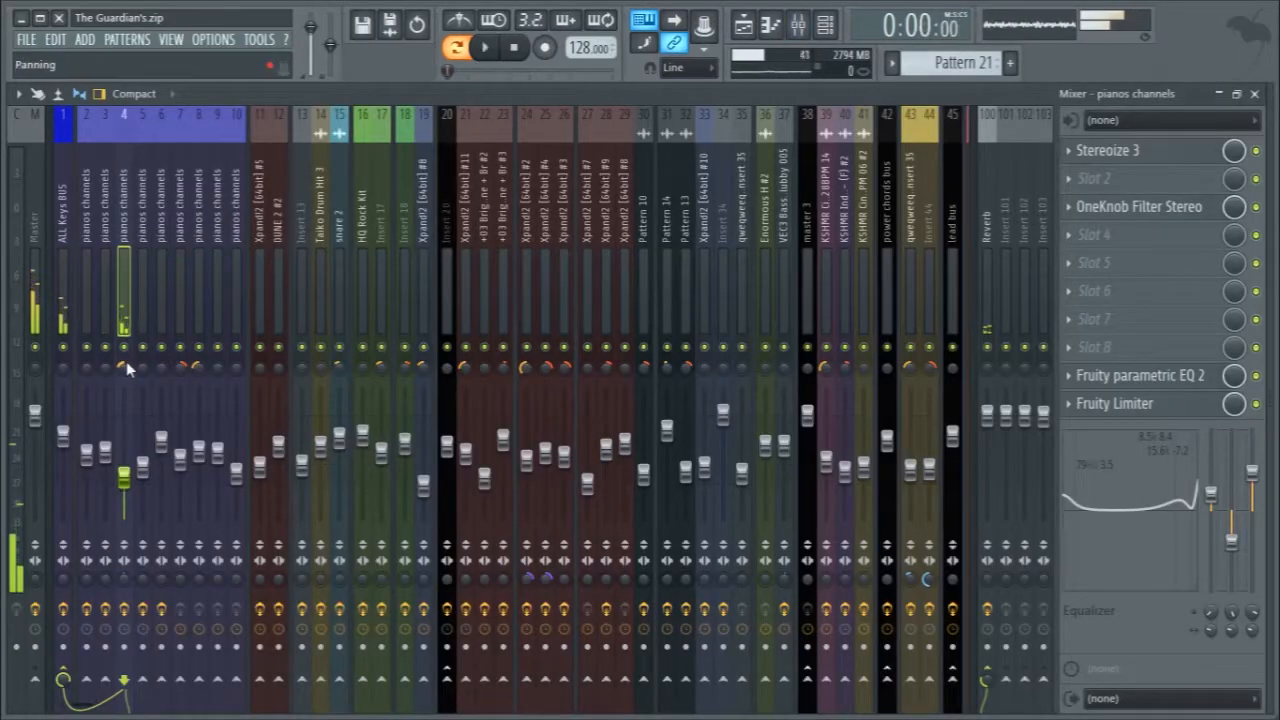
pyautogui.click(123, 366)
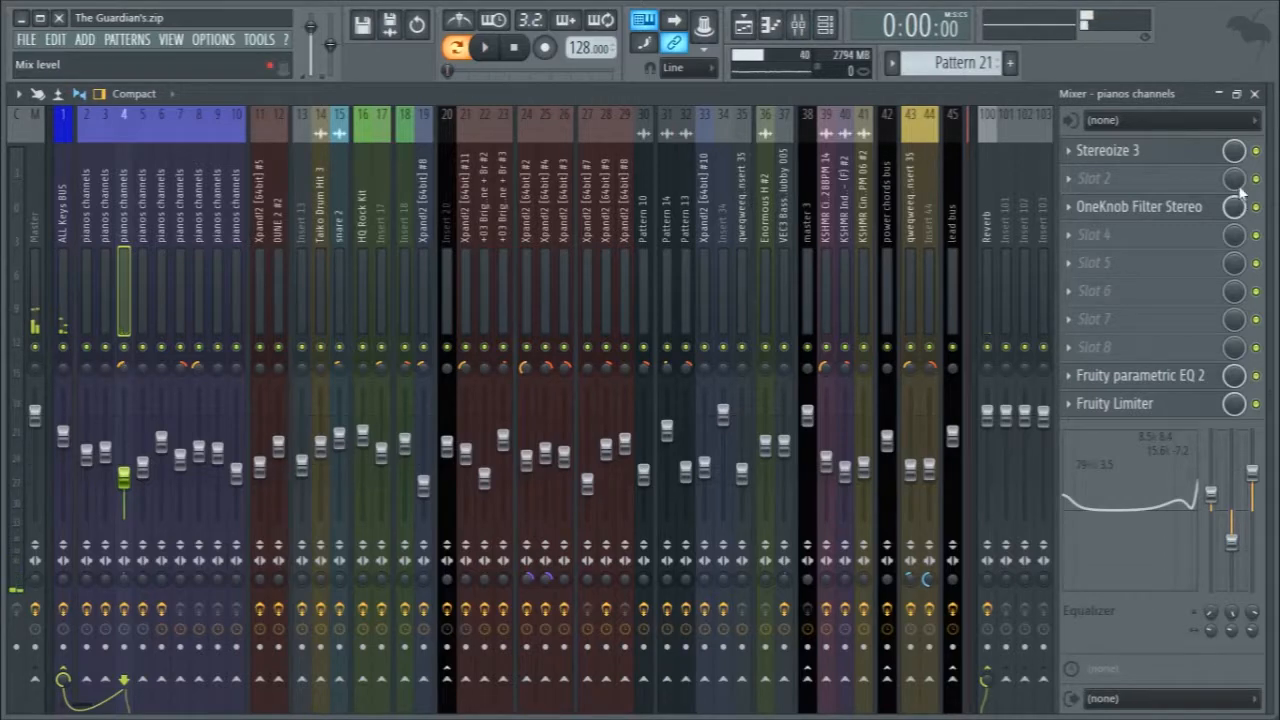
pyautogui.click(1105, 376)
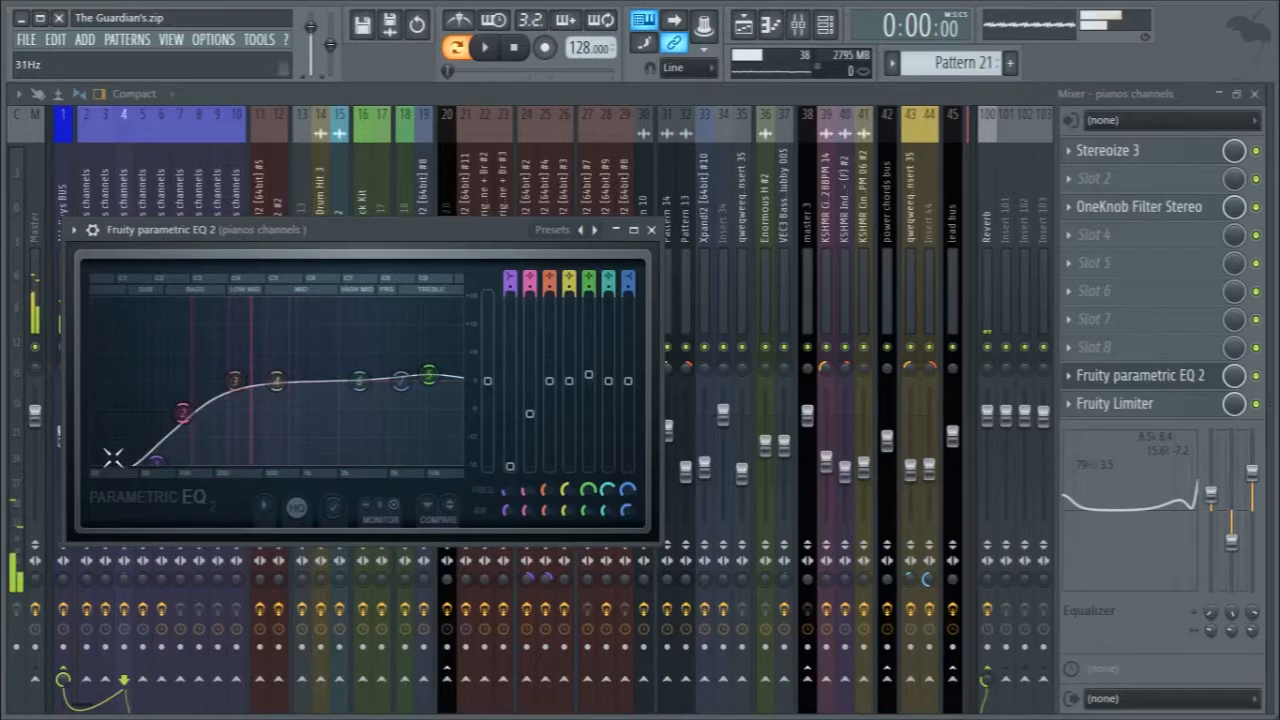
pyautogui.click(651, 230)
pyautogui.click(1095, 404)
pyautogui.click(1095, 404)
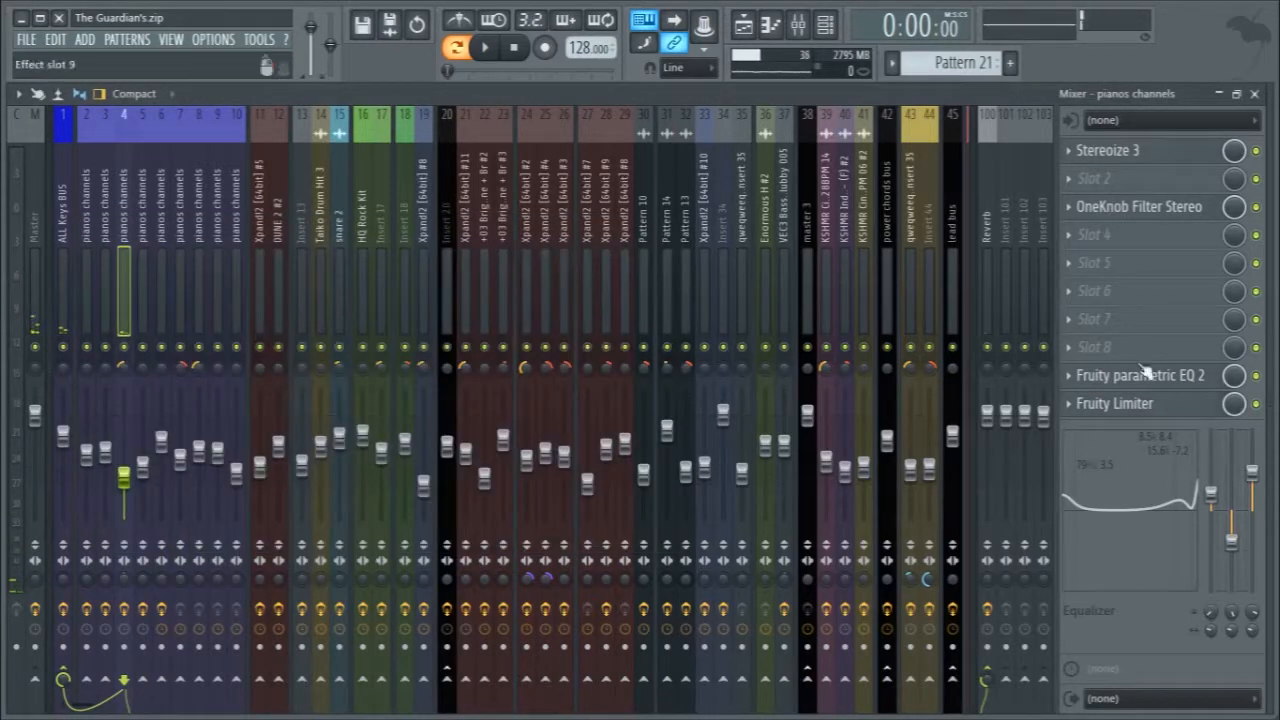
pyautogui.click(1146, 156)
pyautogui.click(1146, 156)
pyautogui.press('space')
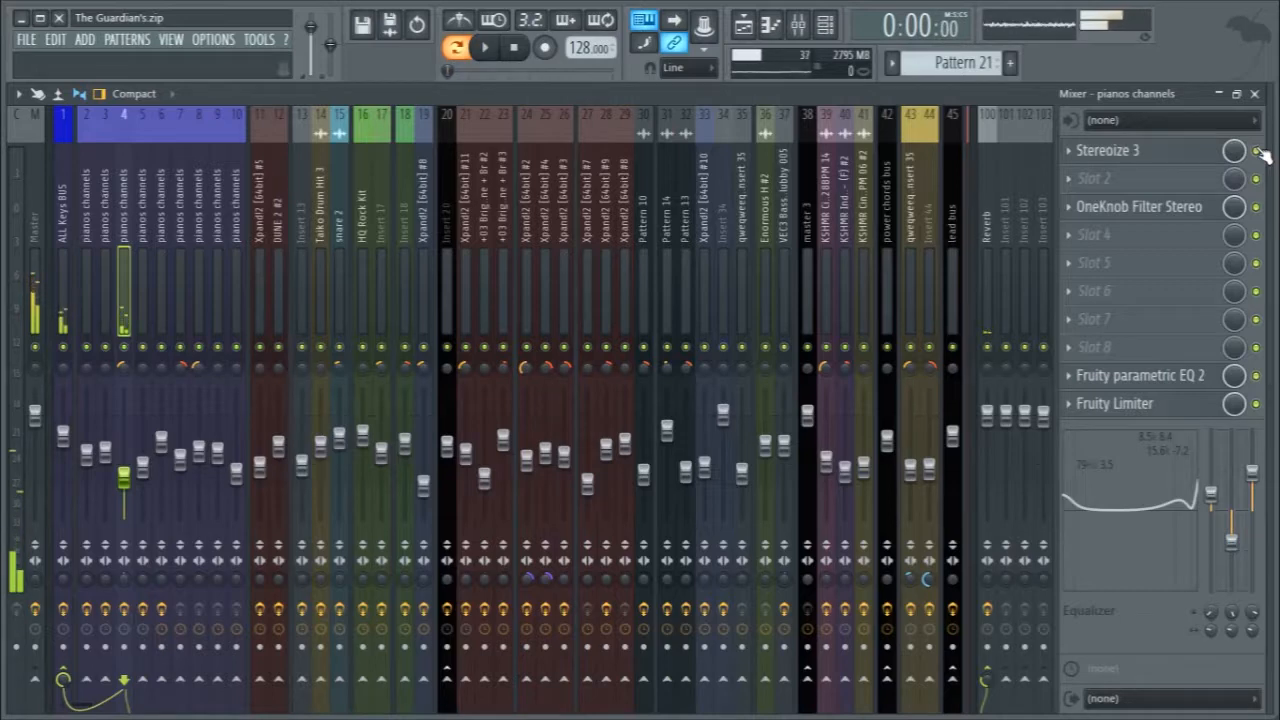
# Leave the mixer and browse forward through the patterns to Pattern 26.
pyautogui.click(1254, 93)
pyautogui.scroll(-1, 953, 62)
pyautogui.scroll(-1, 953, 62)
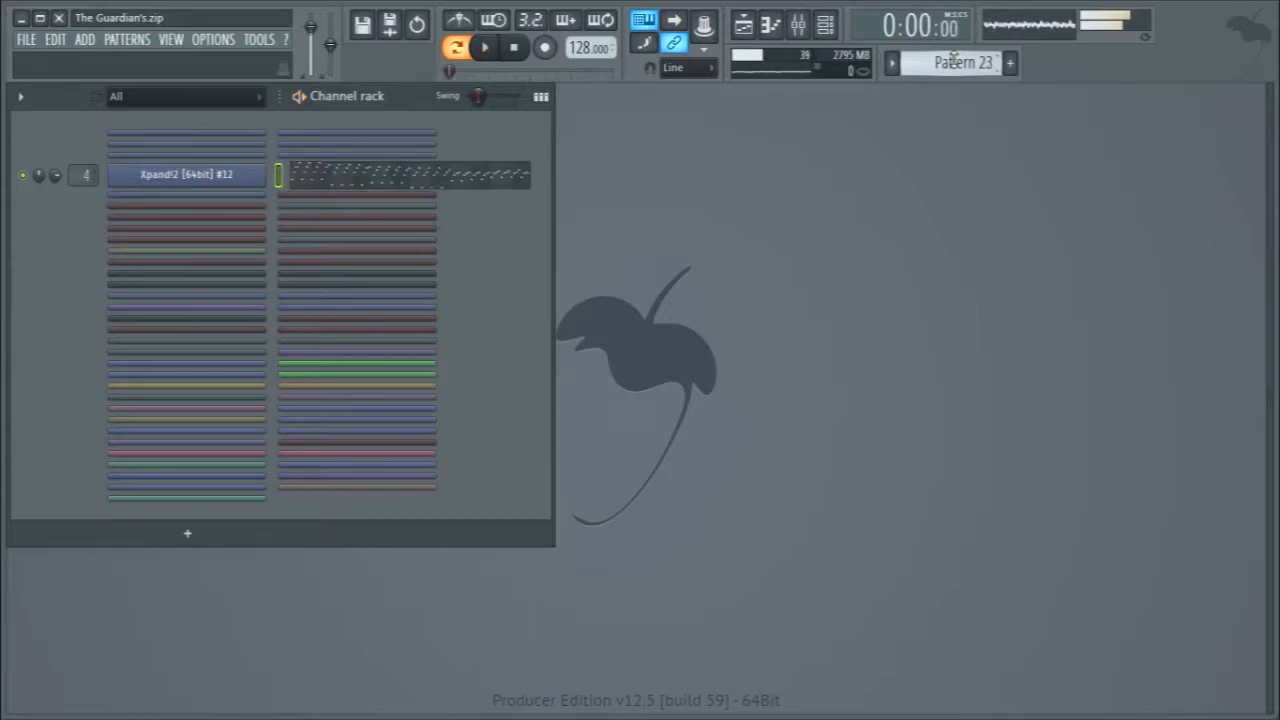
pyautogui.scroll(-1, 953, 62)
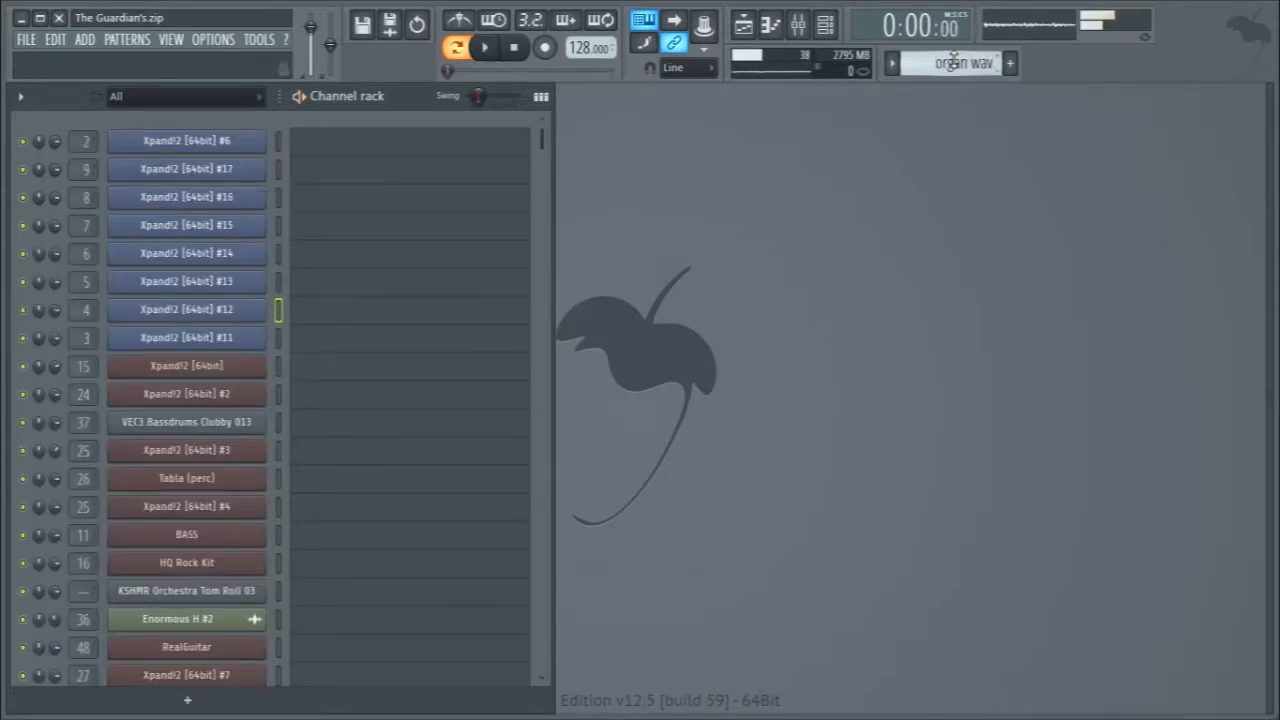
pyautogui.scroll(-2, 953, 62)
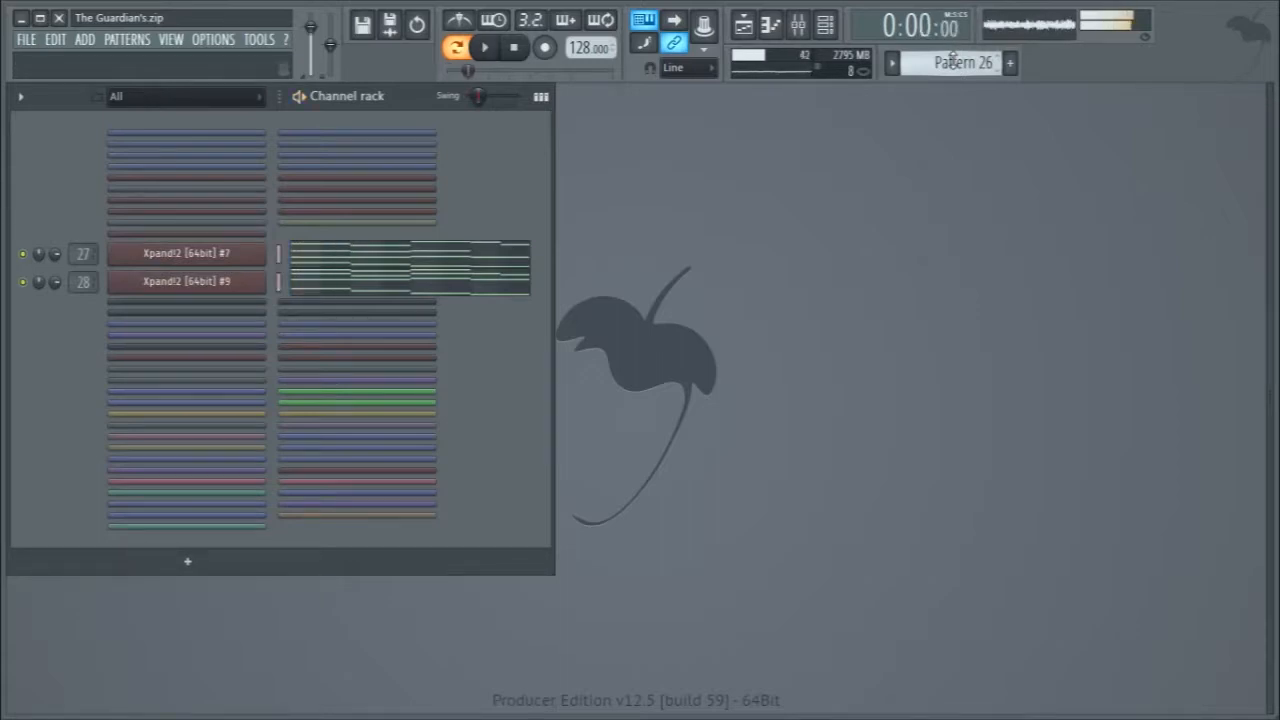
# Audition Pattern 27 and the tabla percussion in Pattern 28.
pyautogui.scroll(-1, 953, 62)
pyautogui.press('space')
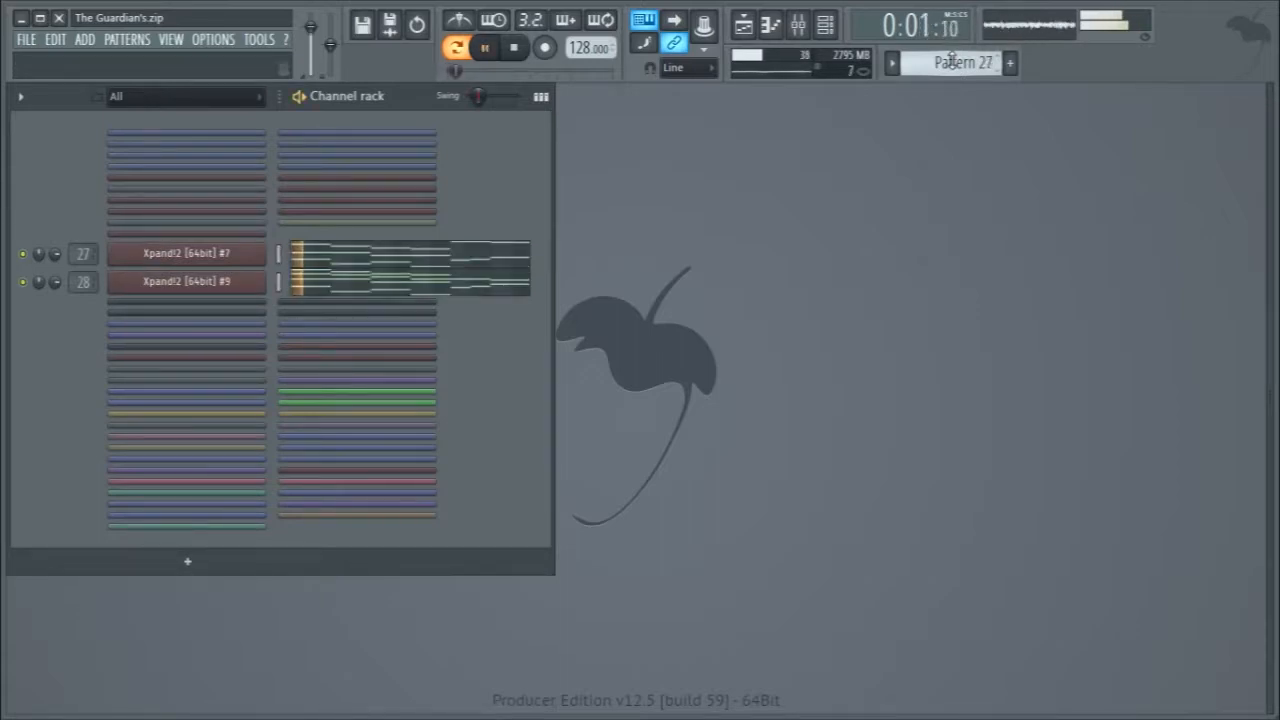
pyautogui.press('space')
pyautogui.scroll(-1, 953, 62)
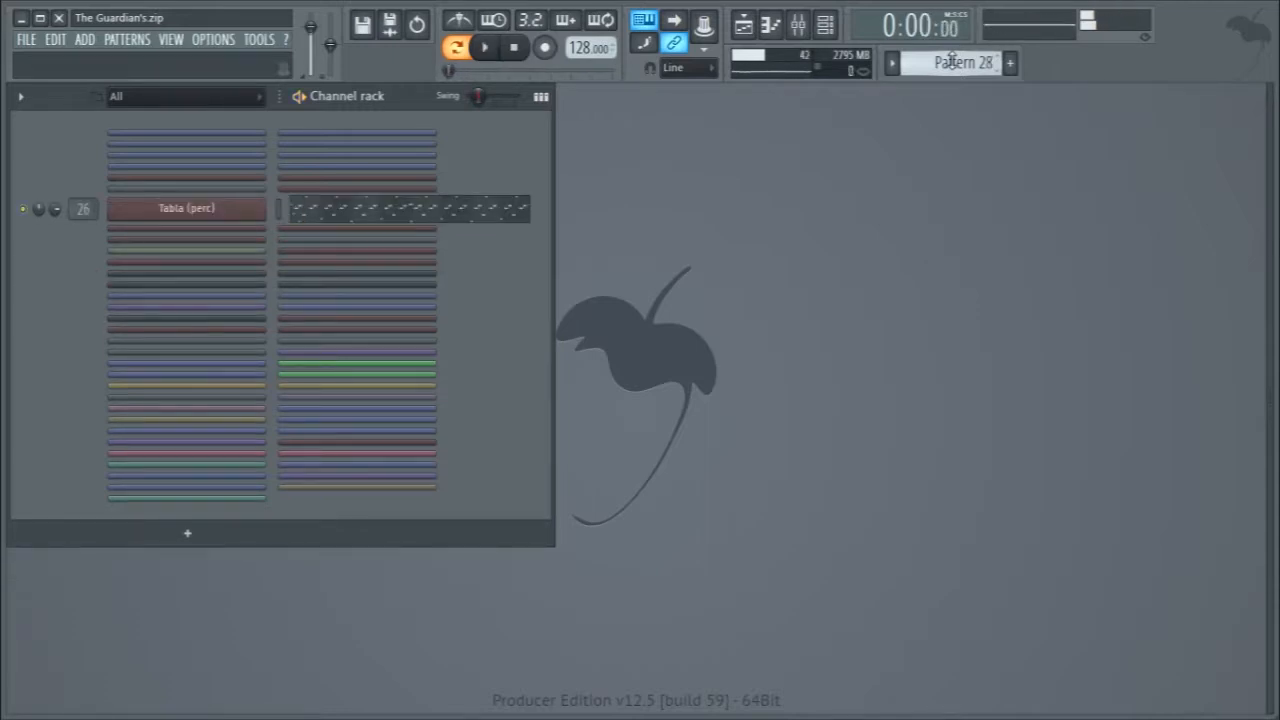
pyautogui.press('space')
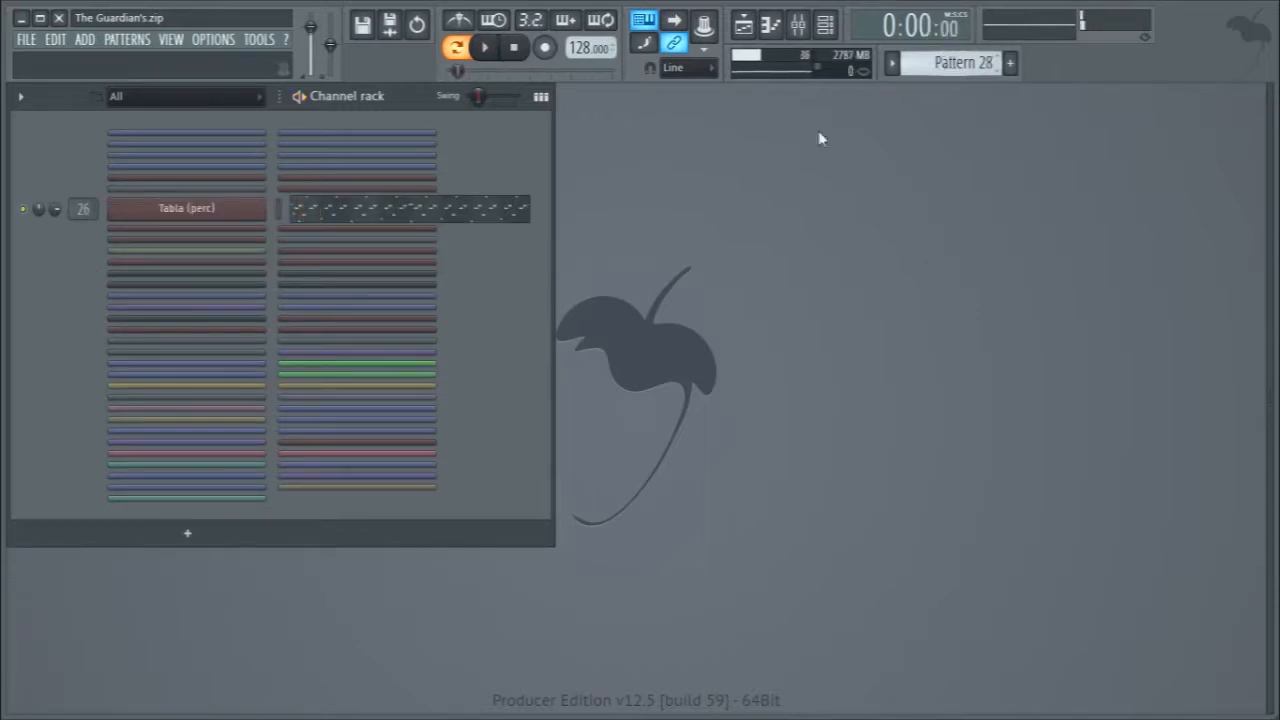
# Look at the Tabla (perc) instrument and play its notes in the piano roll, skipping ahead to bar 8.
pyautogui.click(190, 210)
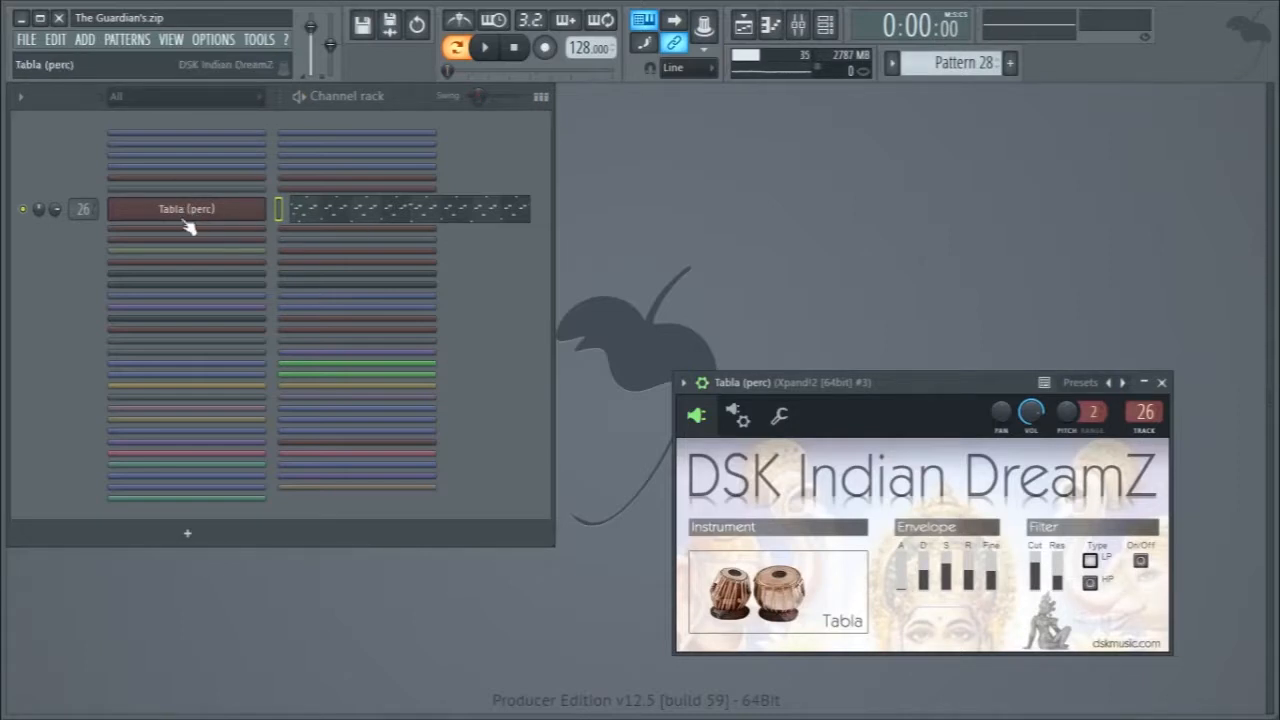
pyautogui.click(1161, 383)
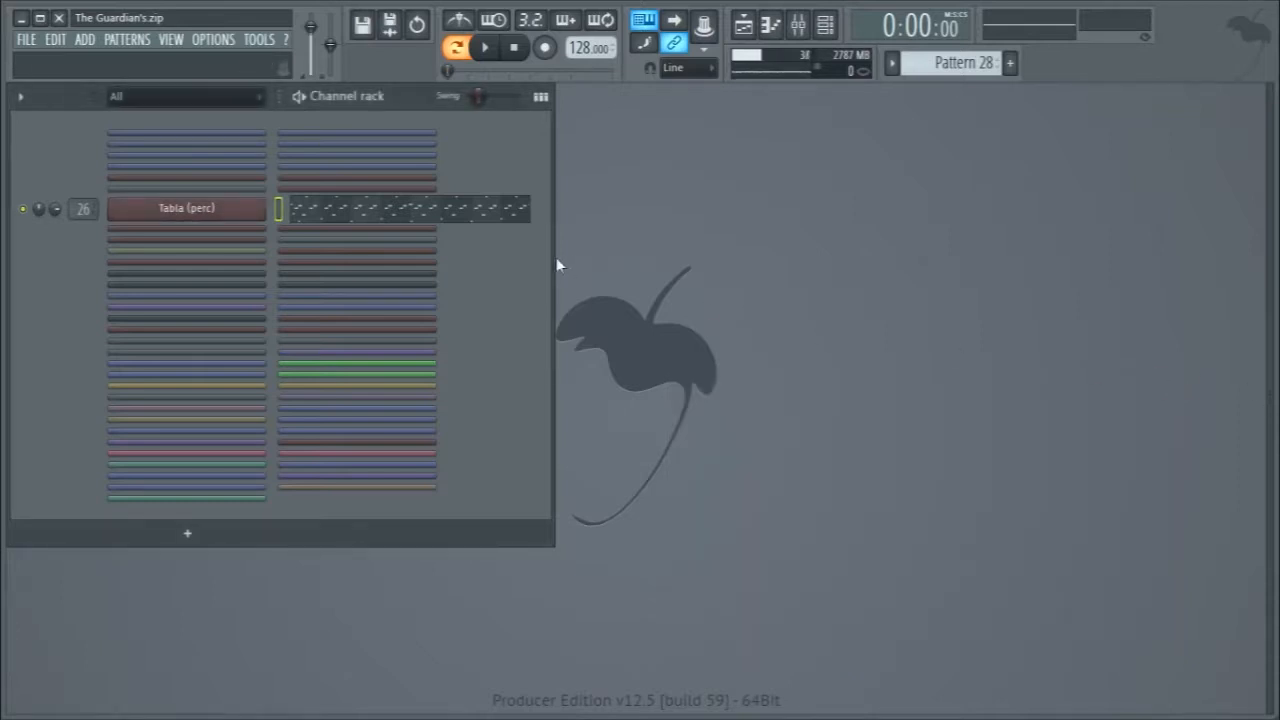
pyautogui.click(318, 210)
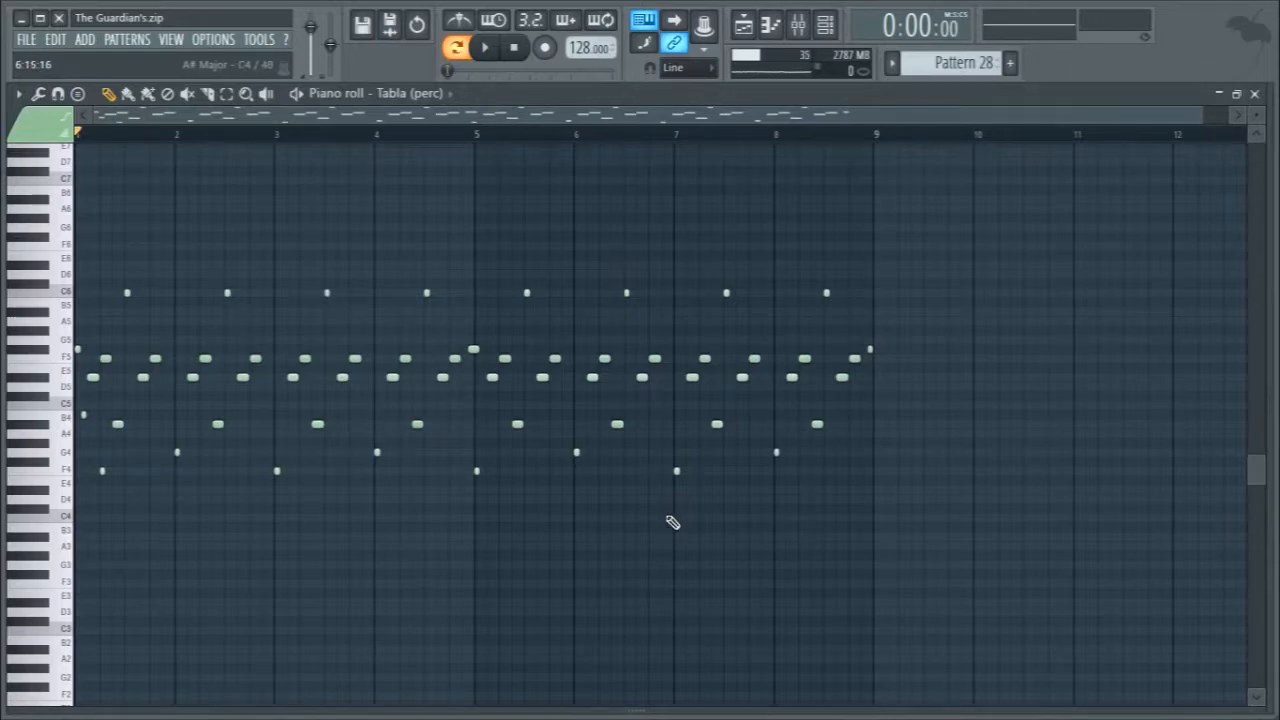
pyautogui.press('space')
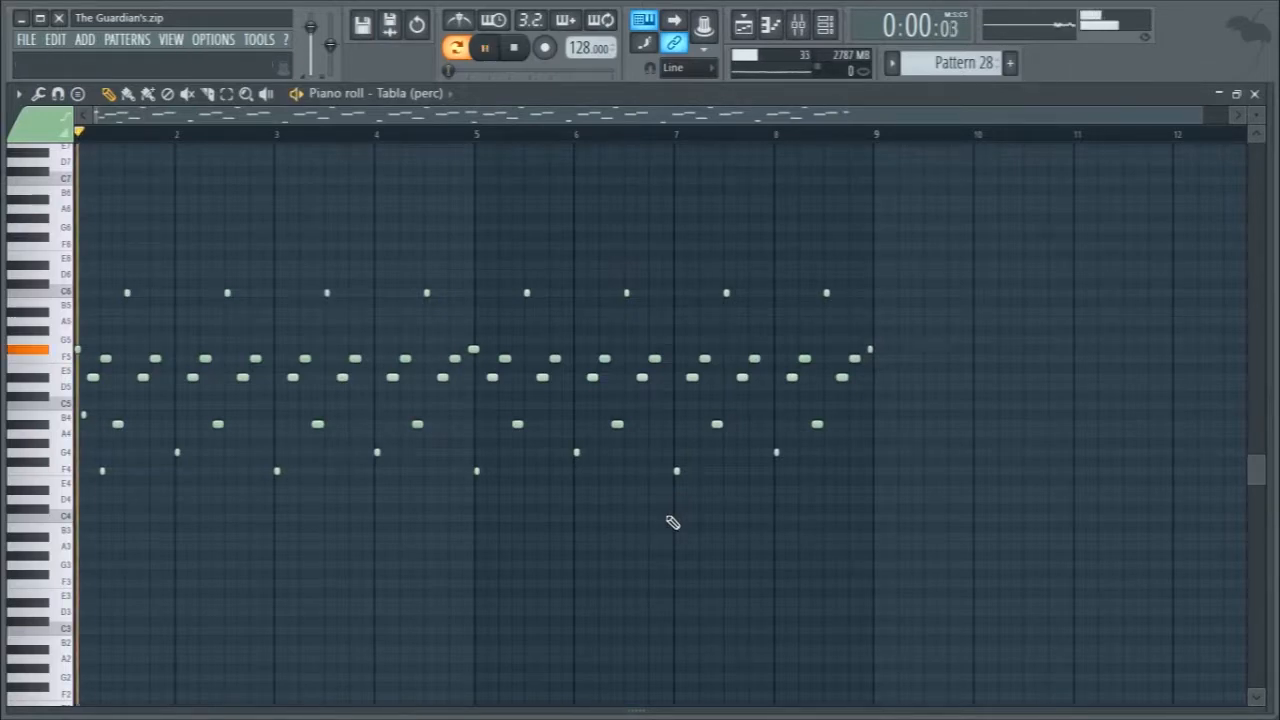
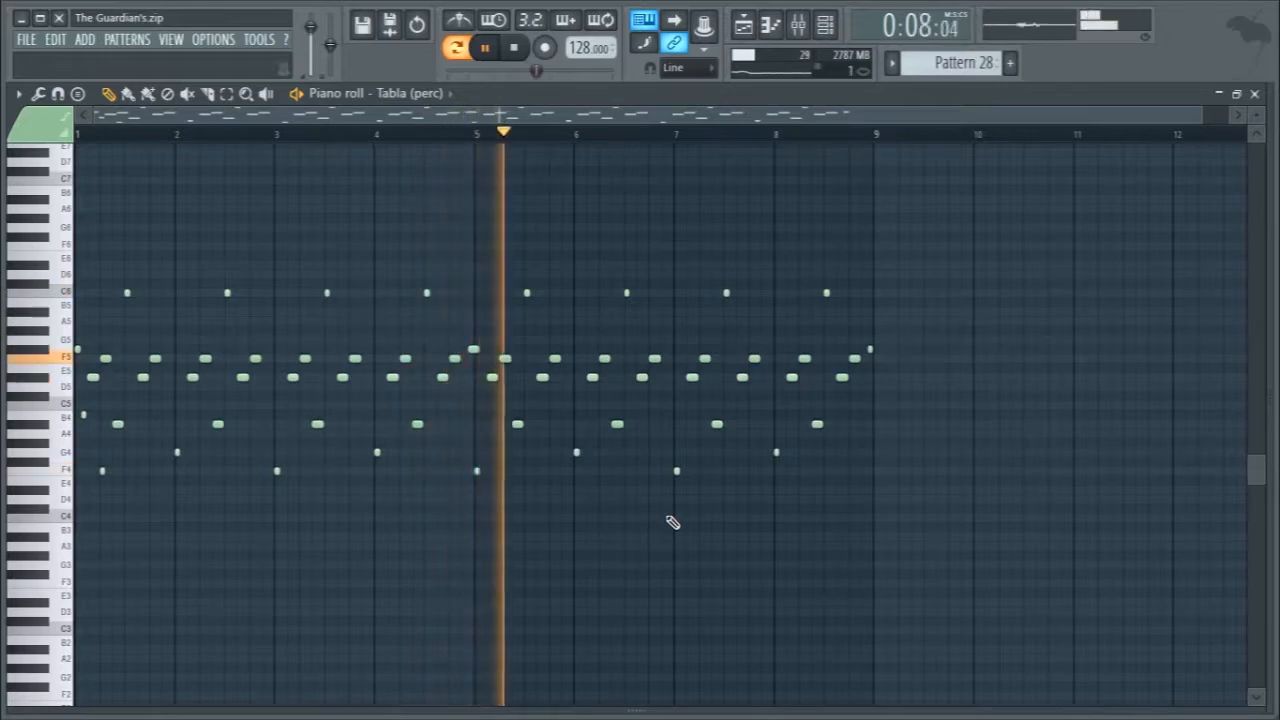
pyautogui.click(778, 132)
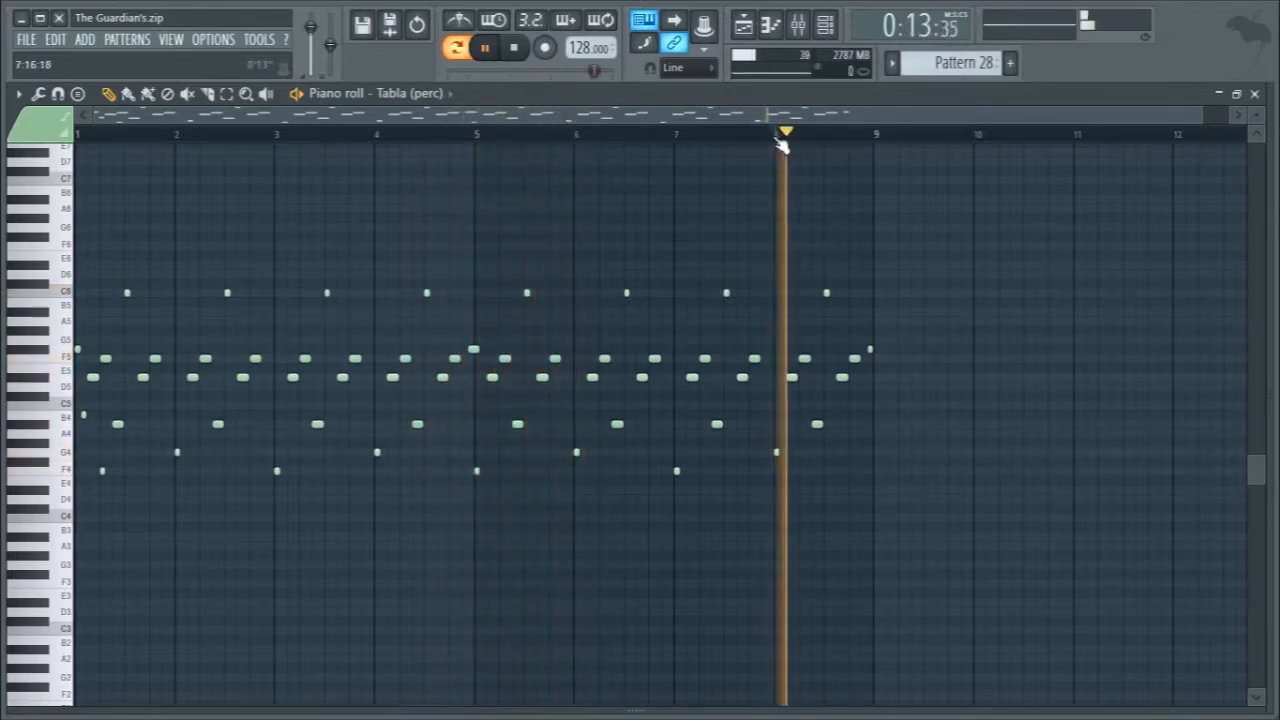
pyautogui.press('space')
# Inspect the Fruity Convolver and Fruity Limiter on the tabla's mixer track 26.
pyautogui.press('F7')
pyautogui.press('F9')
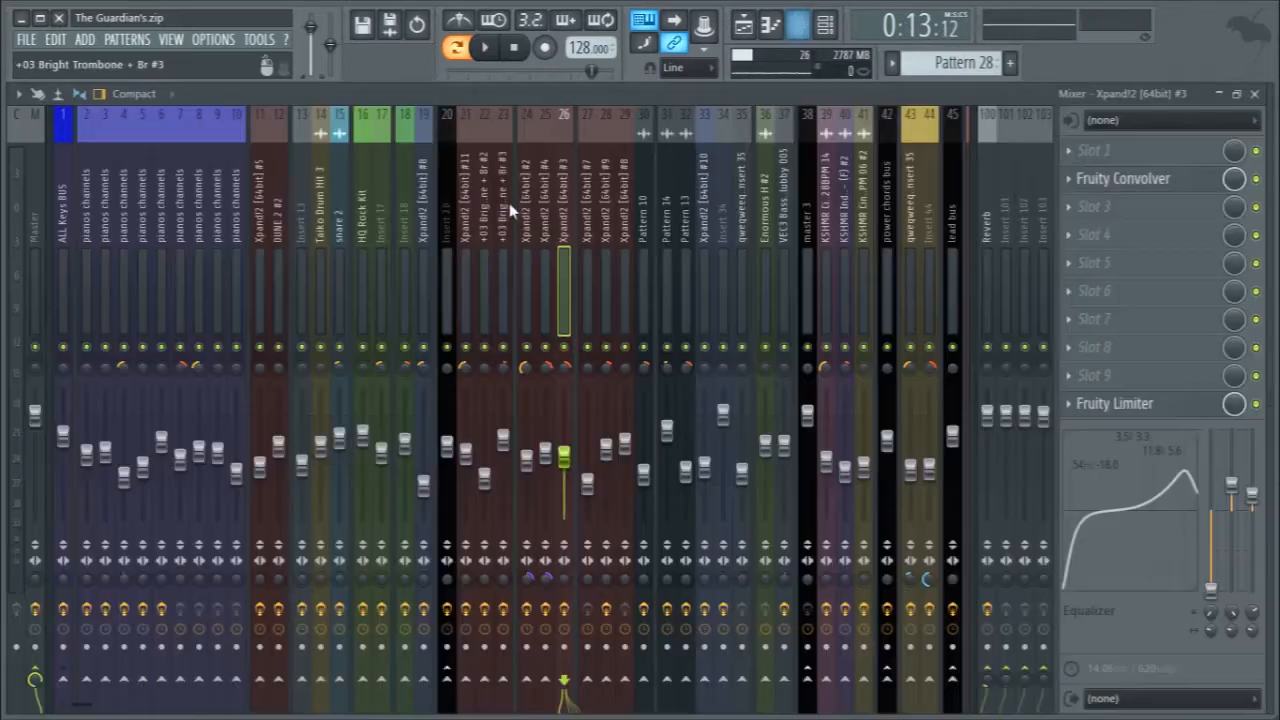
pyautogui.click(1136, 180)
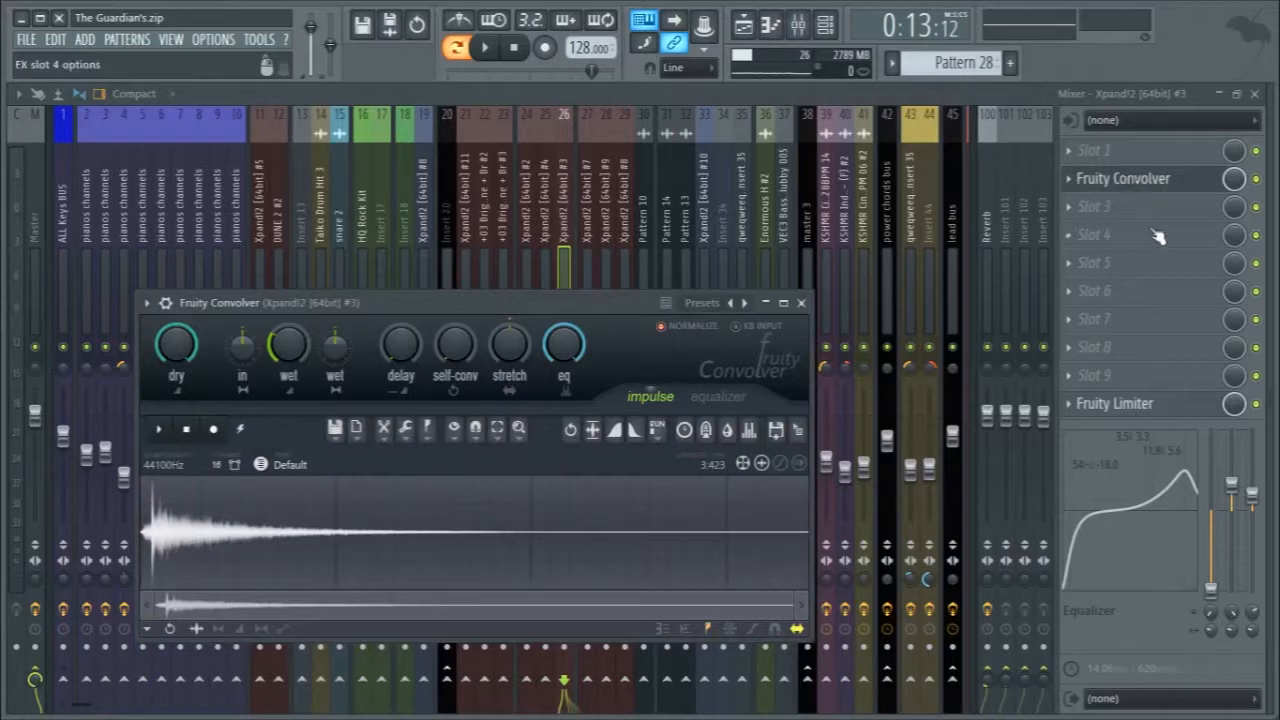
pyautogui.click(1165, 178)
pyautogui.click(1156, 405)
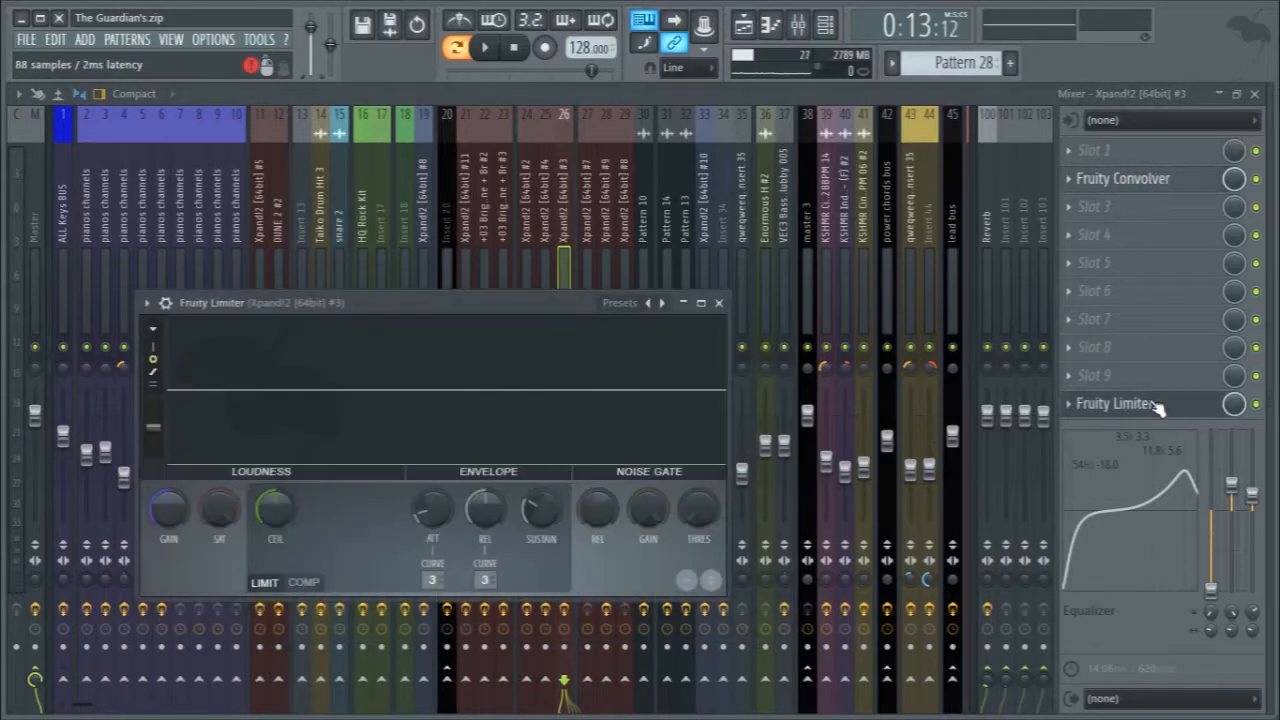
pyautogui.click(1156, 405)
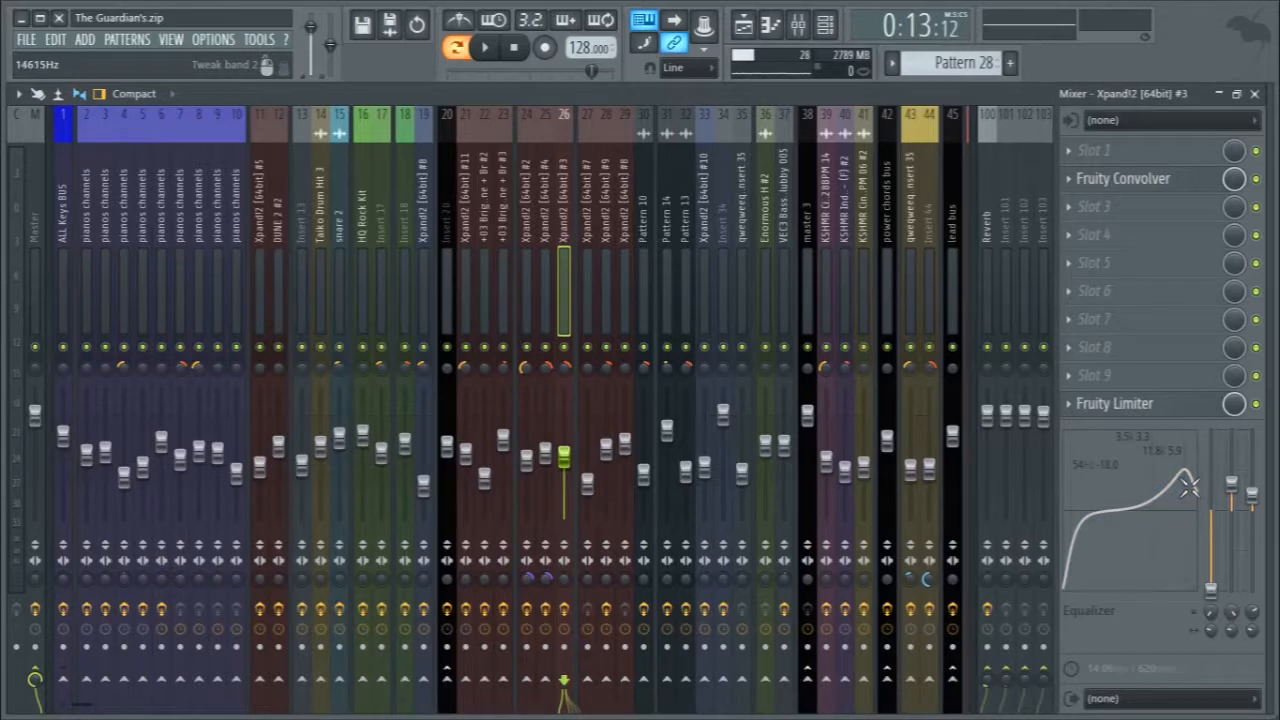
# Adjust the high peak of the tabla track's built-in mixer equalizer to about 11.6 kHz and 5.9 dB, and close the mixer.
pyautogui.moveTo(1183, 494); pyautogui.dragTo(1189, 484)
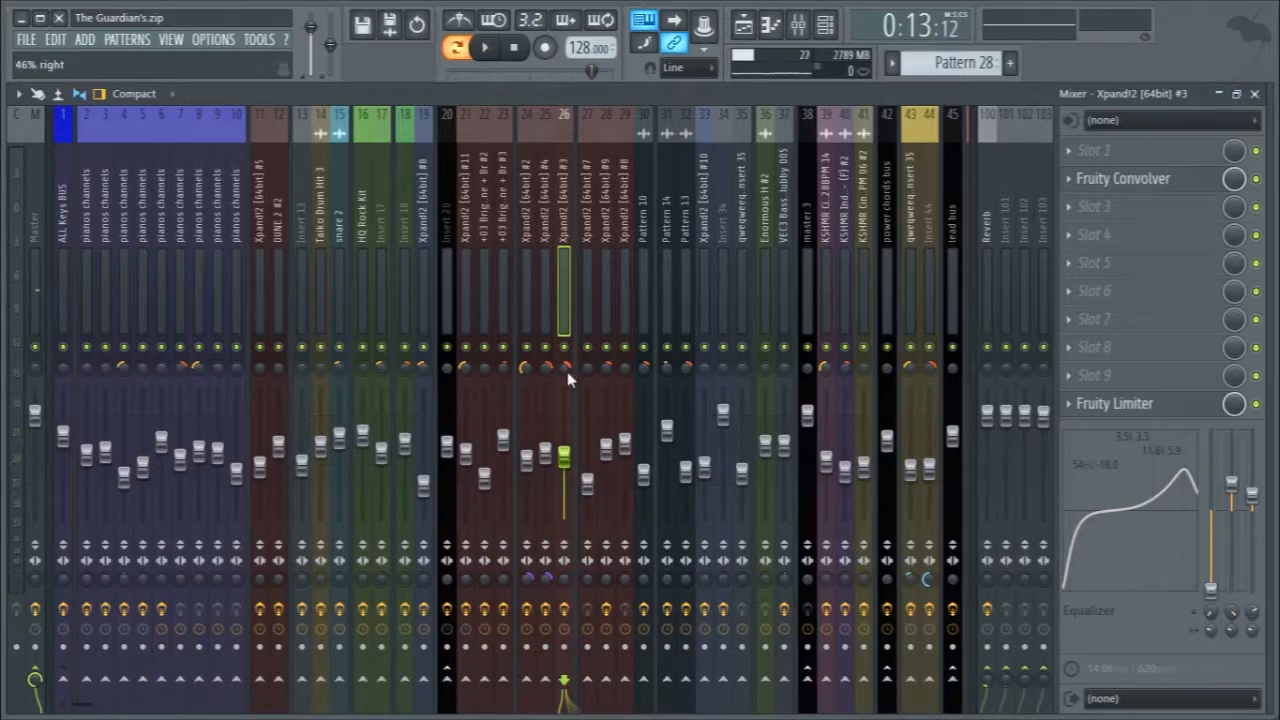
pyautogui.click(1258, 95)
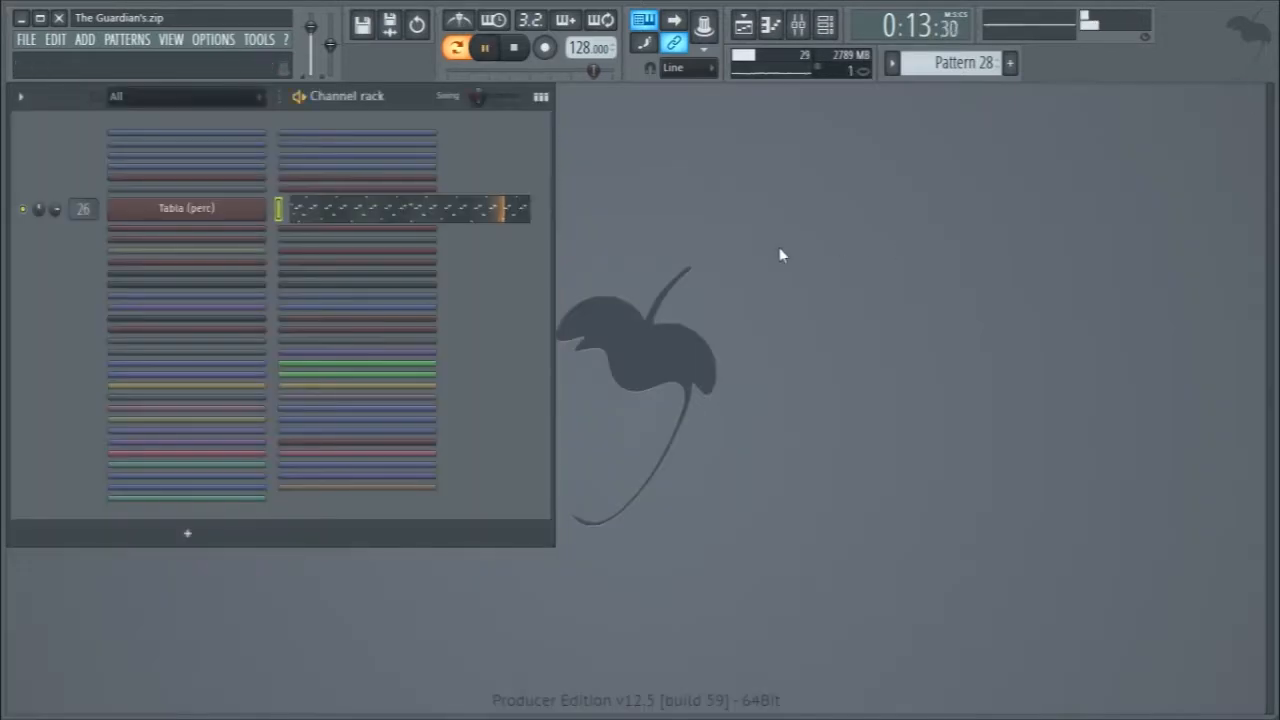
# Audition Pattern 29 and look at the Xpand!2 [64bit] #3 instrument that plays it.
pyautogui.scroll(-1, 945, 64)
pyautogui.press('space')
pyautogui.press('space')
pyautogui.moveTo(476, 72); pyautogui.dragTo(437, 106)
pyautogui.press('space')
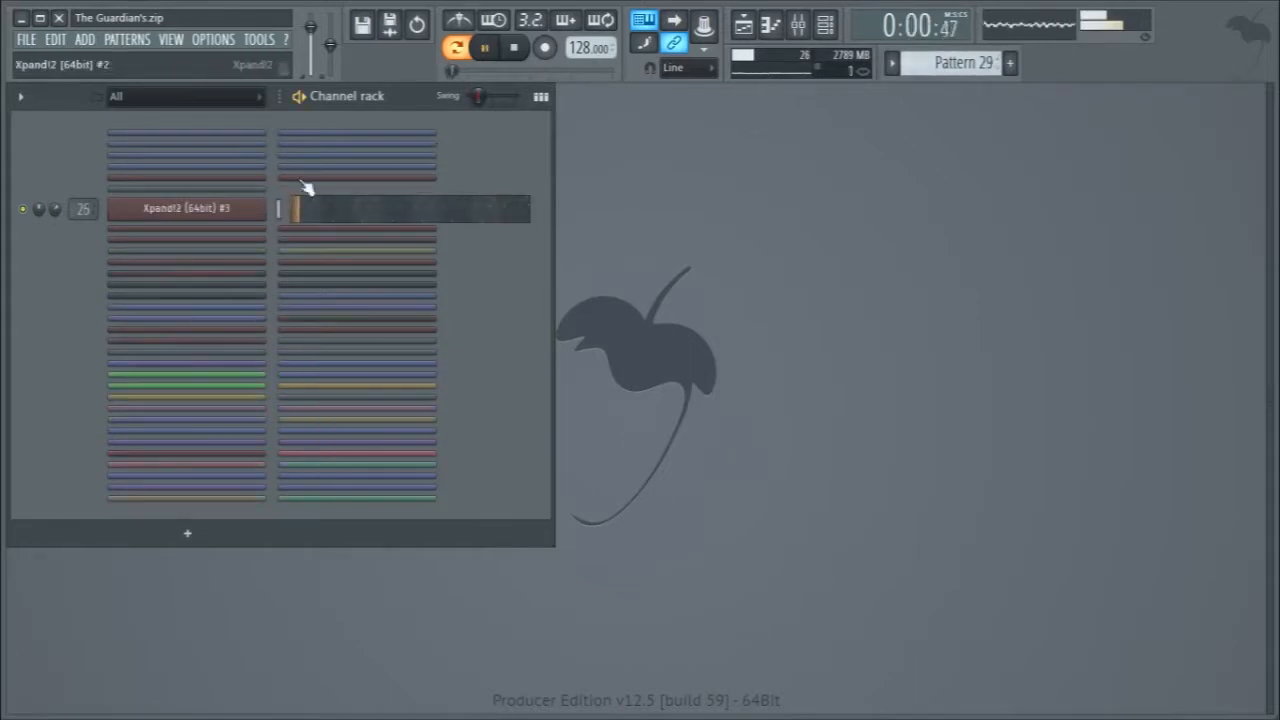
pyautogui.click(187, 209)
pyautogui.press('space')
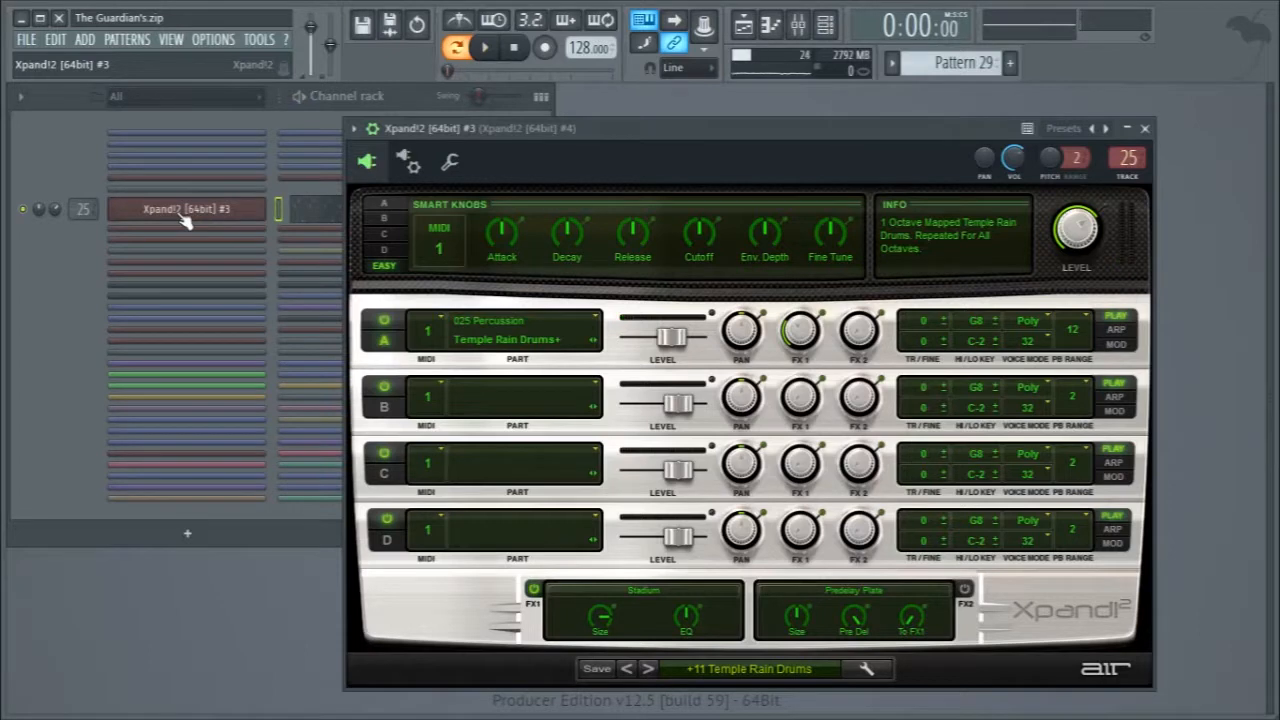
# Play the Xpand!2 [64bit] #3 notes of Pattern 29 in the piano roll, and close the piano roll.
pyautogui.click(185, 220)
pyautogui.click(349, 217)
pyautogui.press('space')
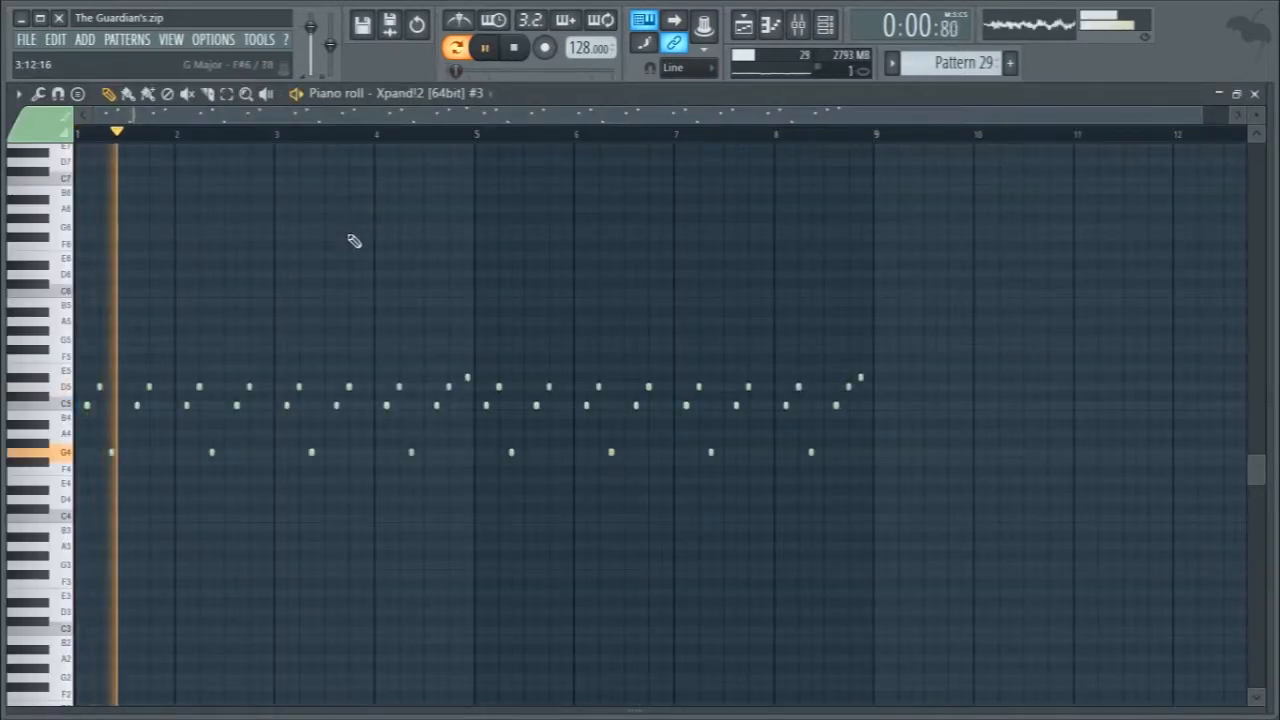
pyautogui.scroll(2, 1256, 116)
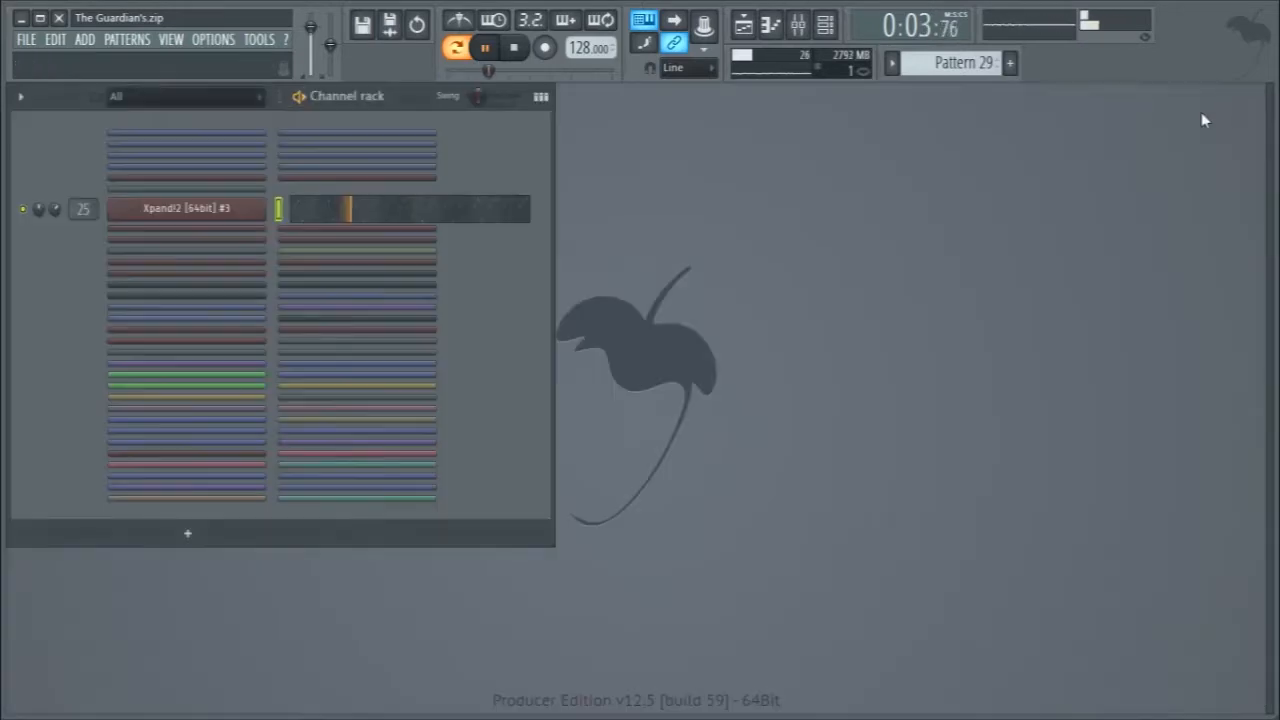
pyautogui.click(1254, 93)
pyautogui.press('space')
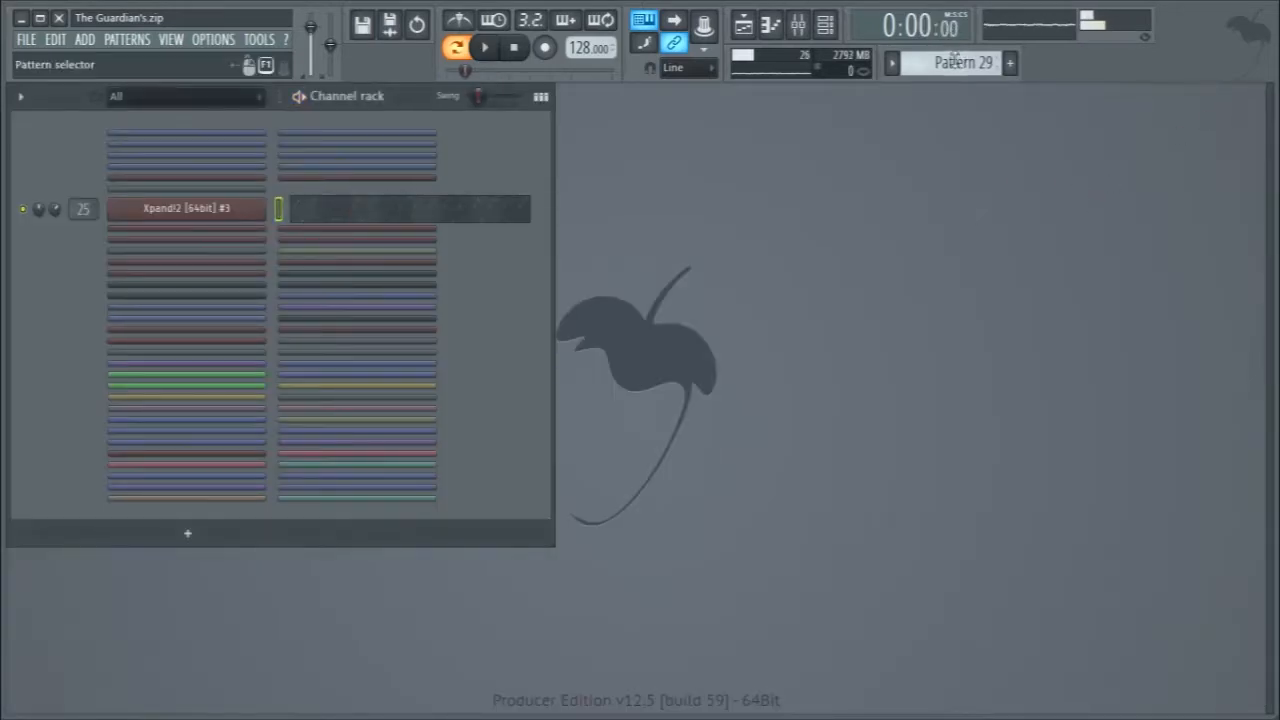
# Glance at the playlist, and inspect the Fruity Limiter and built-in equalizer on mixer track 25.
pyautogui.click(744, 24)
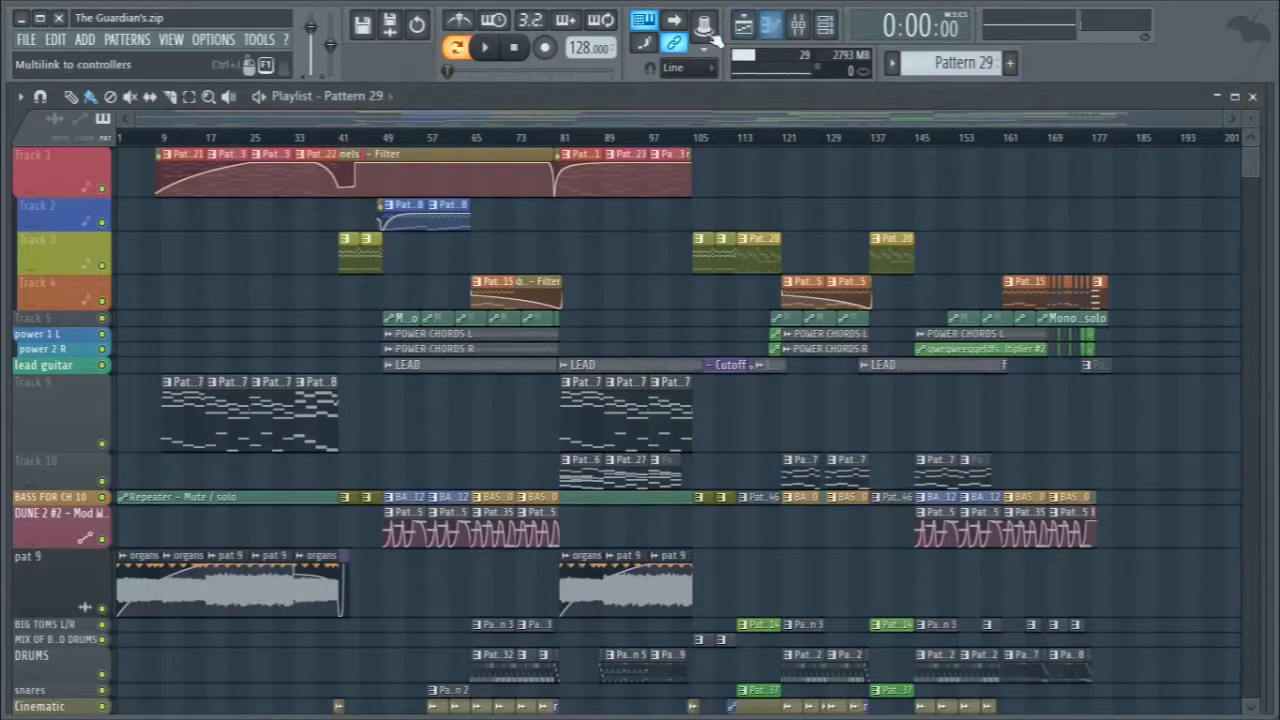
pyautogui.click(1252, 96)
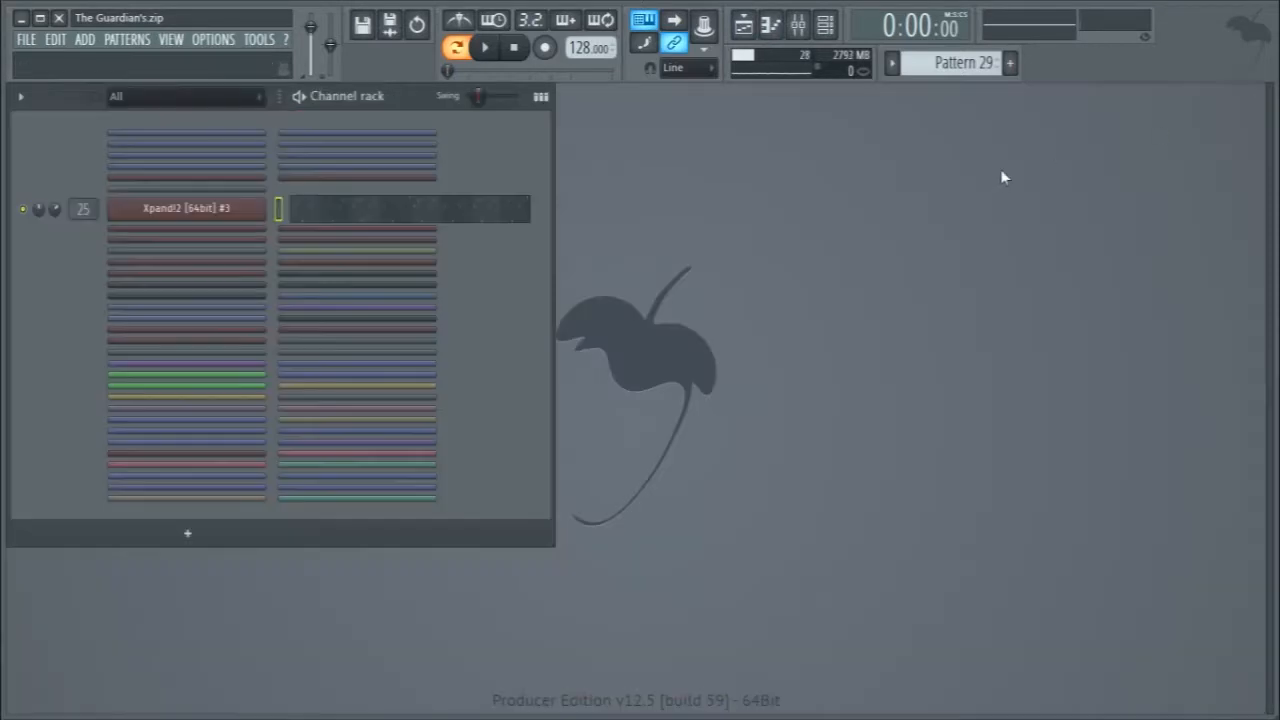
pyautogui.press('space')
pyautogui.press('F9')
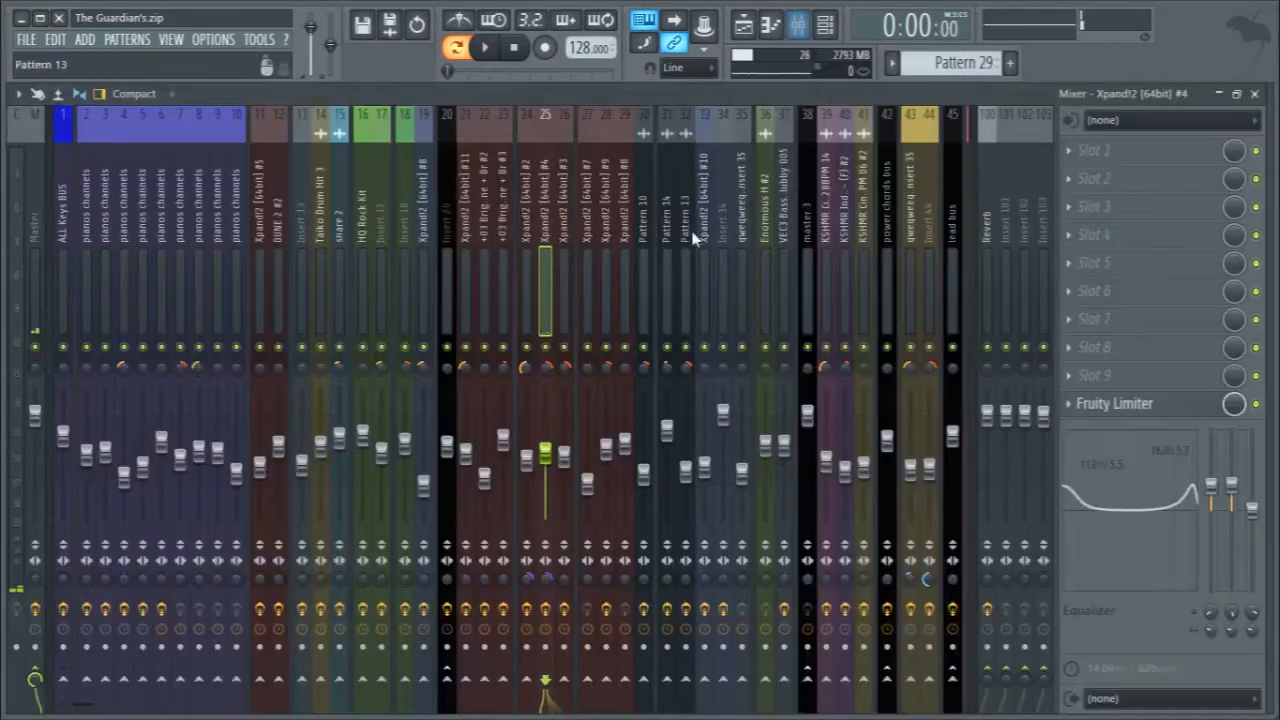
pyautogui.click(1108, 405)
pyautogui.click(1118, 405)
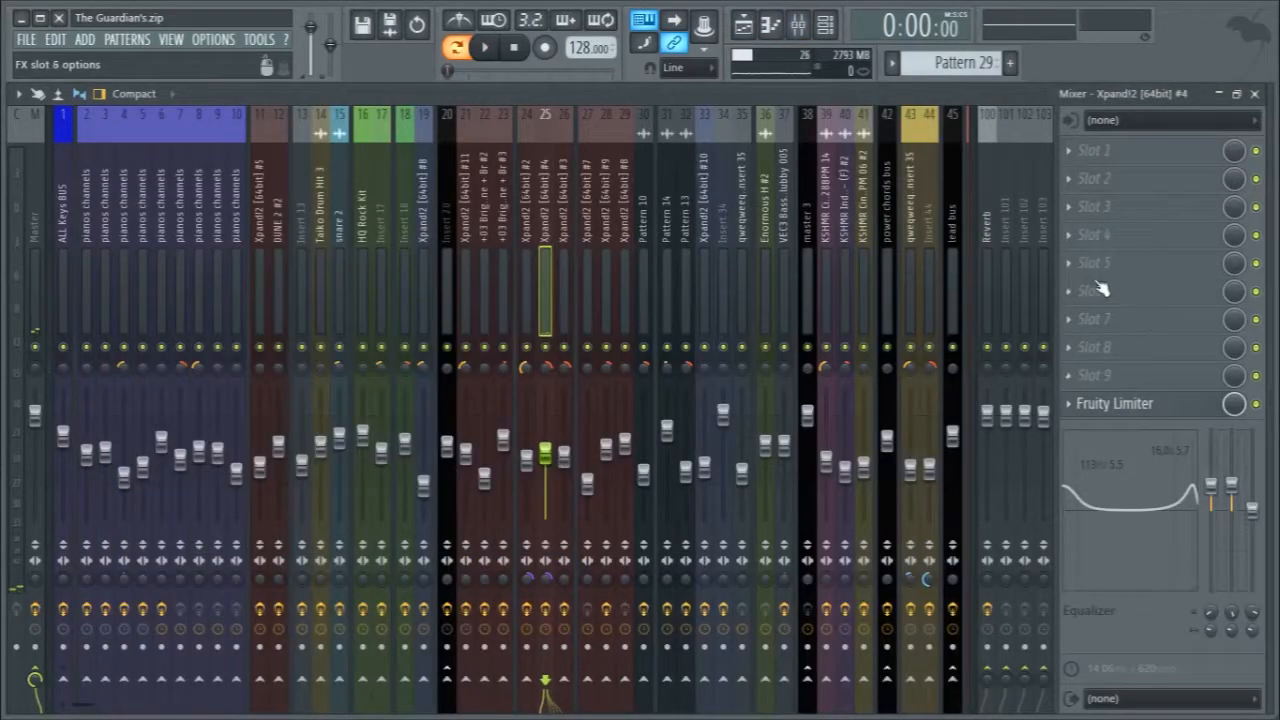
pyautogui.press('space')
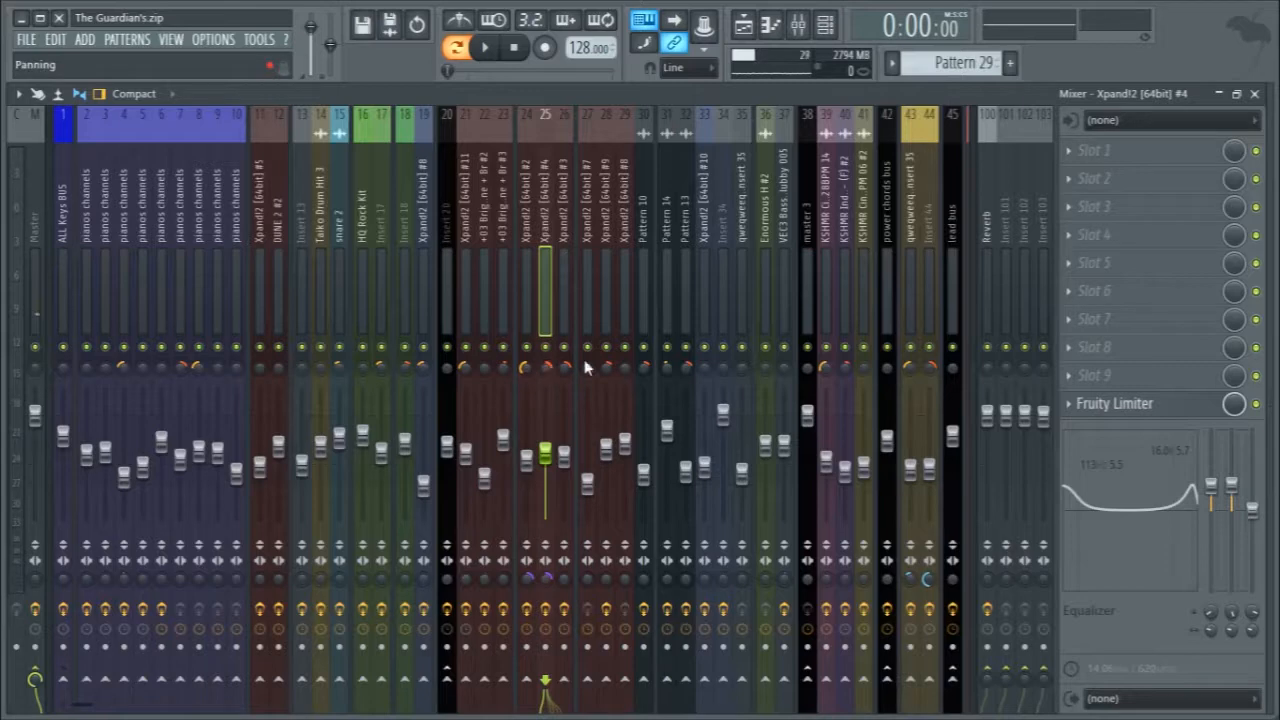
pyautogui.click(1252, 94)
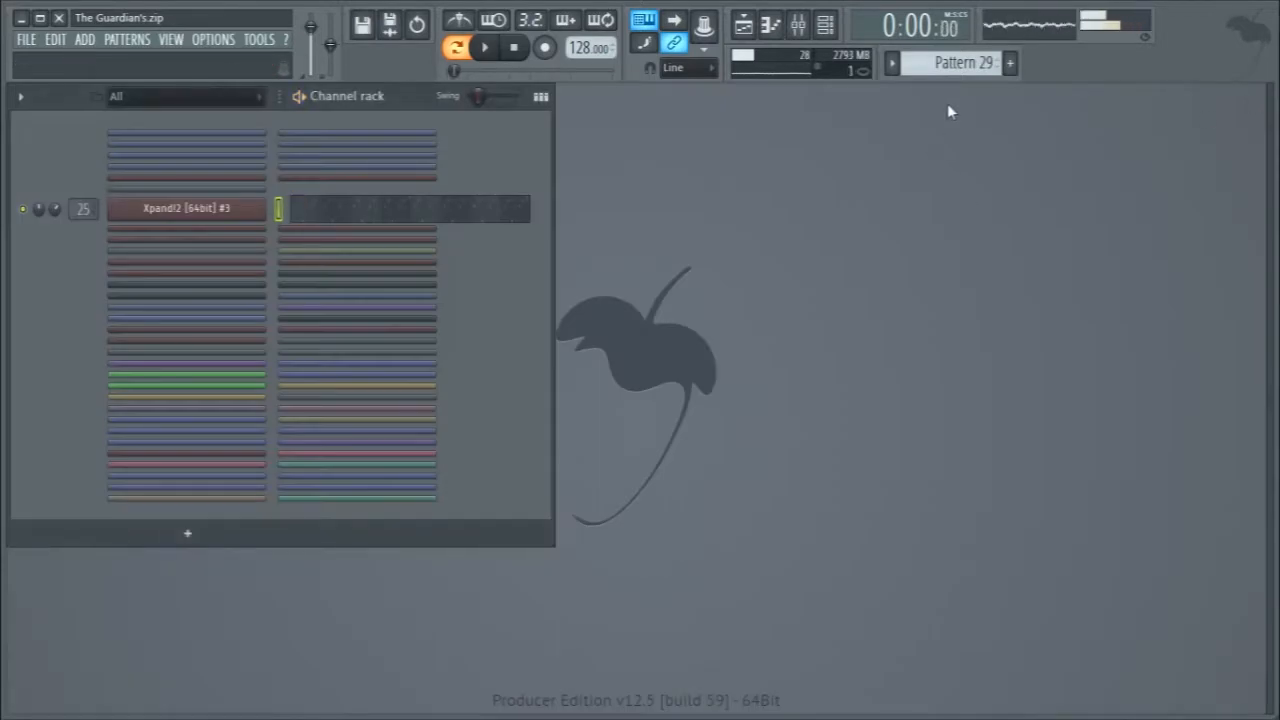
# Audition Pattern 30 and examine the Xpand!2 [64bit] #13 notes in the piano roll during playback.
pyautogui.scroll(-1, 941, 62)
pyautogui.press('space')
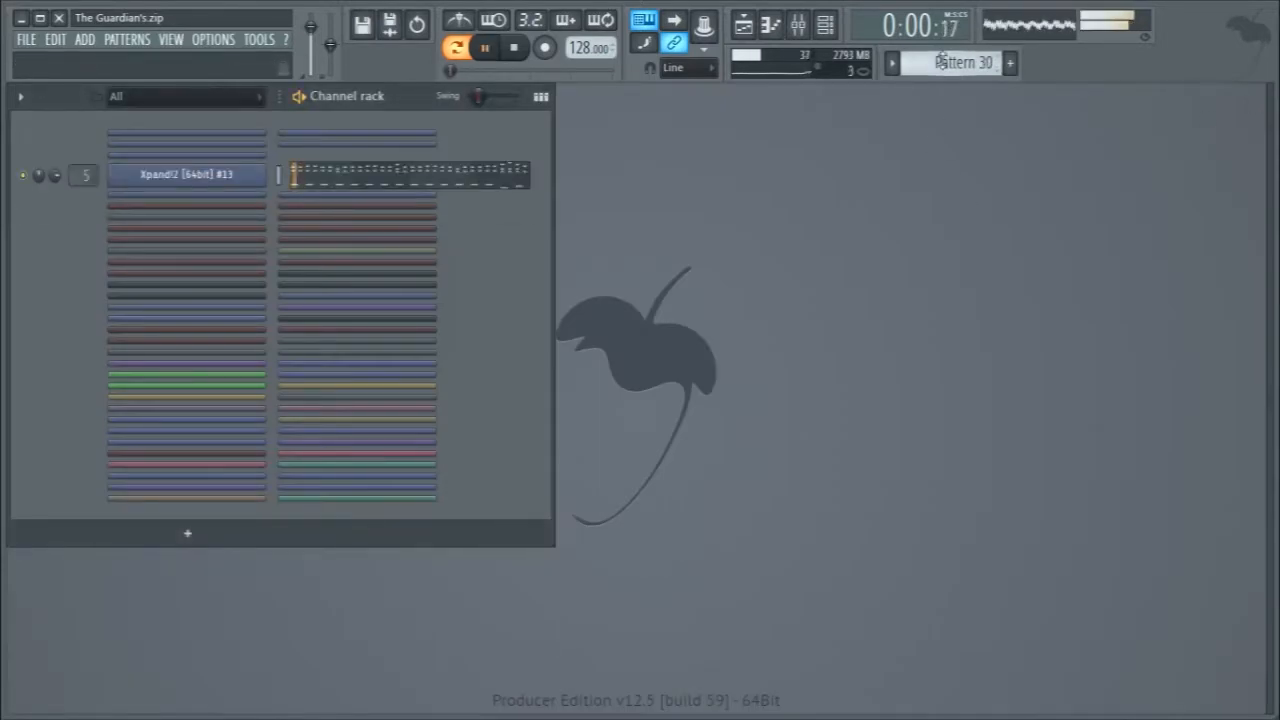
pyautogui.click(487, 180)
pyautogui.scroll(3, 780, 294)
pyautogui.scroll(-4, 780, 294)
pyautogui.scroll(3, 778, 292)
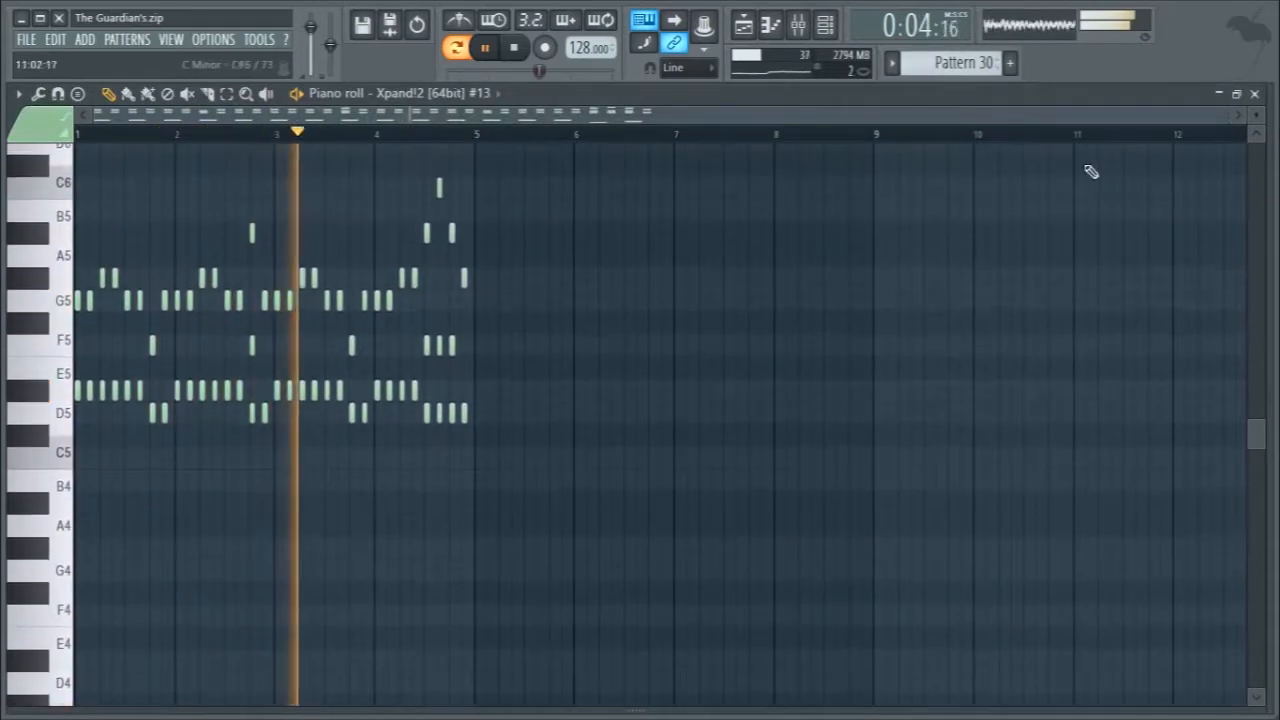
pyautogui.scroll(-4, 1215, 192)
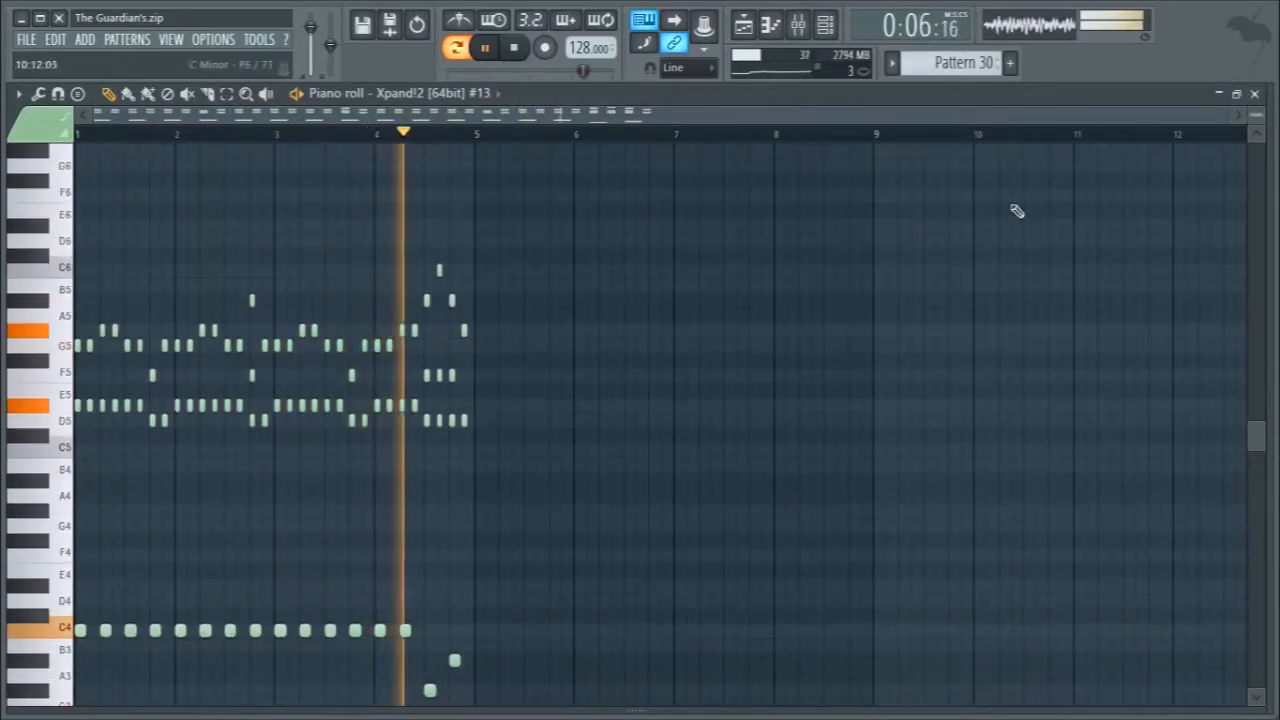
pyautogui.press('space')
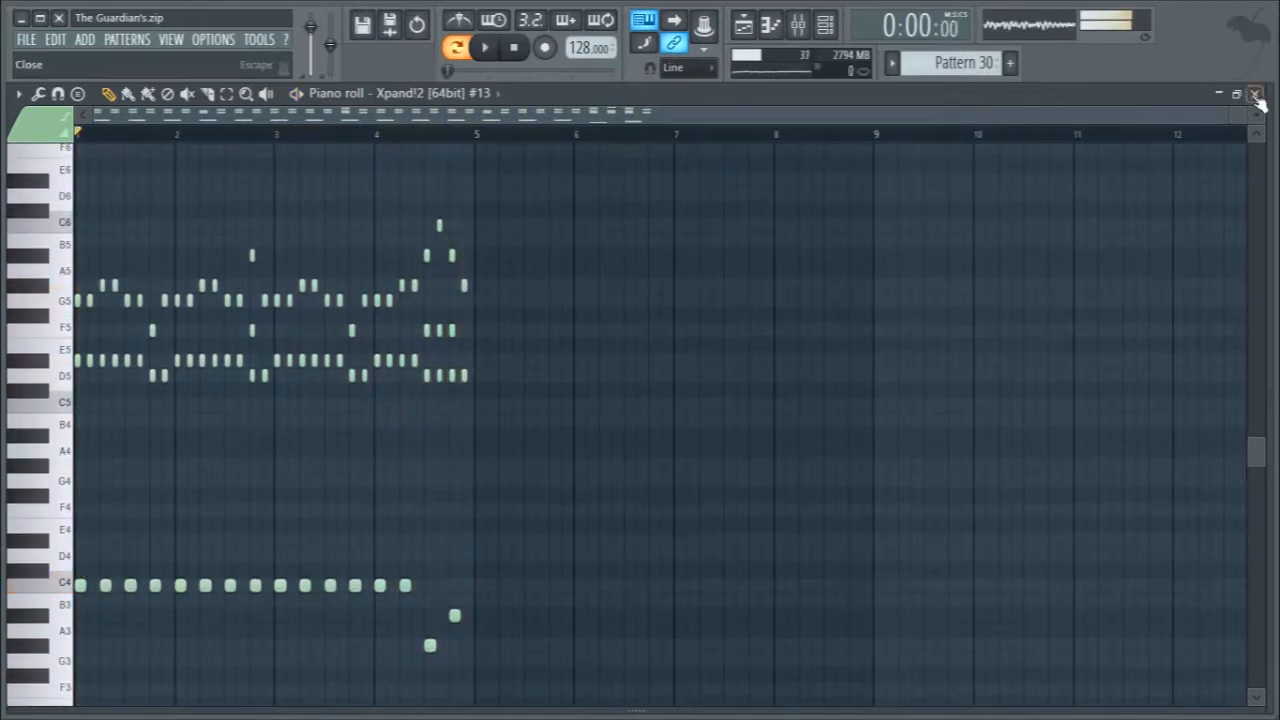
pyautogui.click(1255, 93)
# Inspect the Fruity parametric EQ 2 on the pianos channels mixer track 5, and close the mixer.
pyautogui.press('F9')
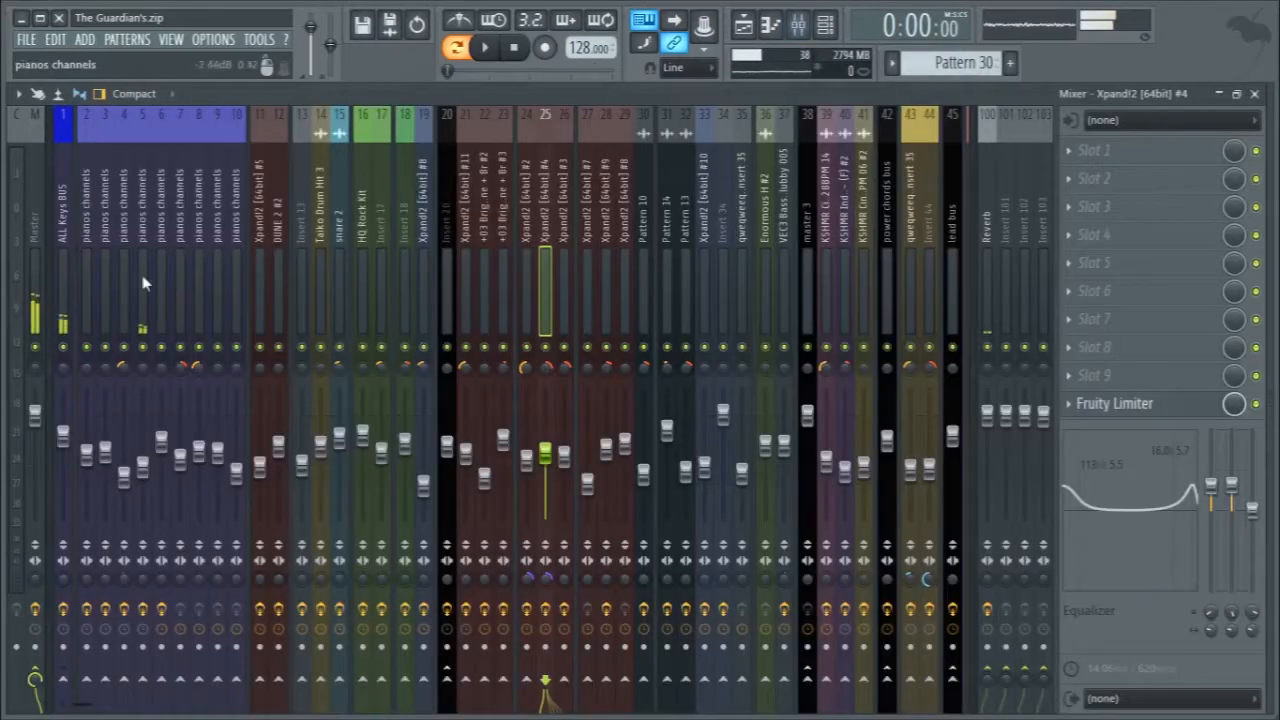
pyautogui.click(143, 200)
pyautogui.click(1145, 377)
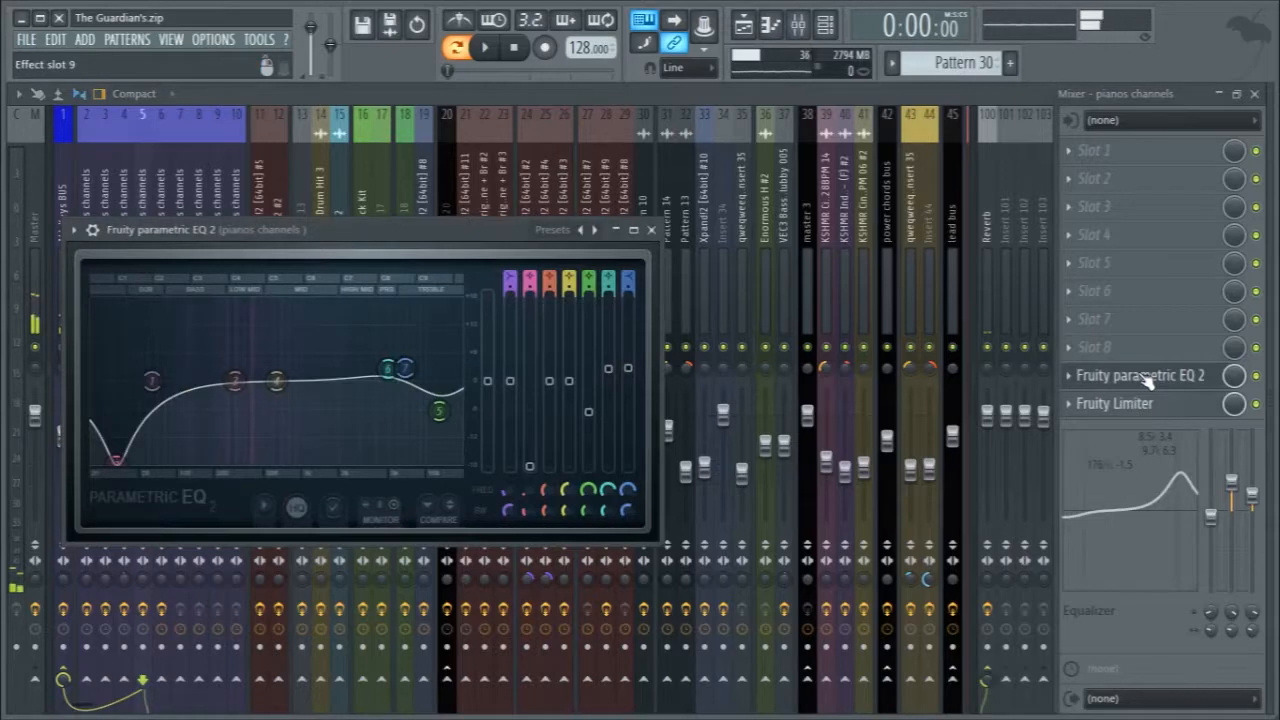
pyautogui.click(1145, 377)
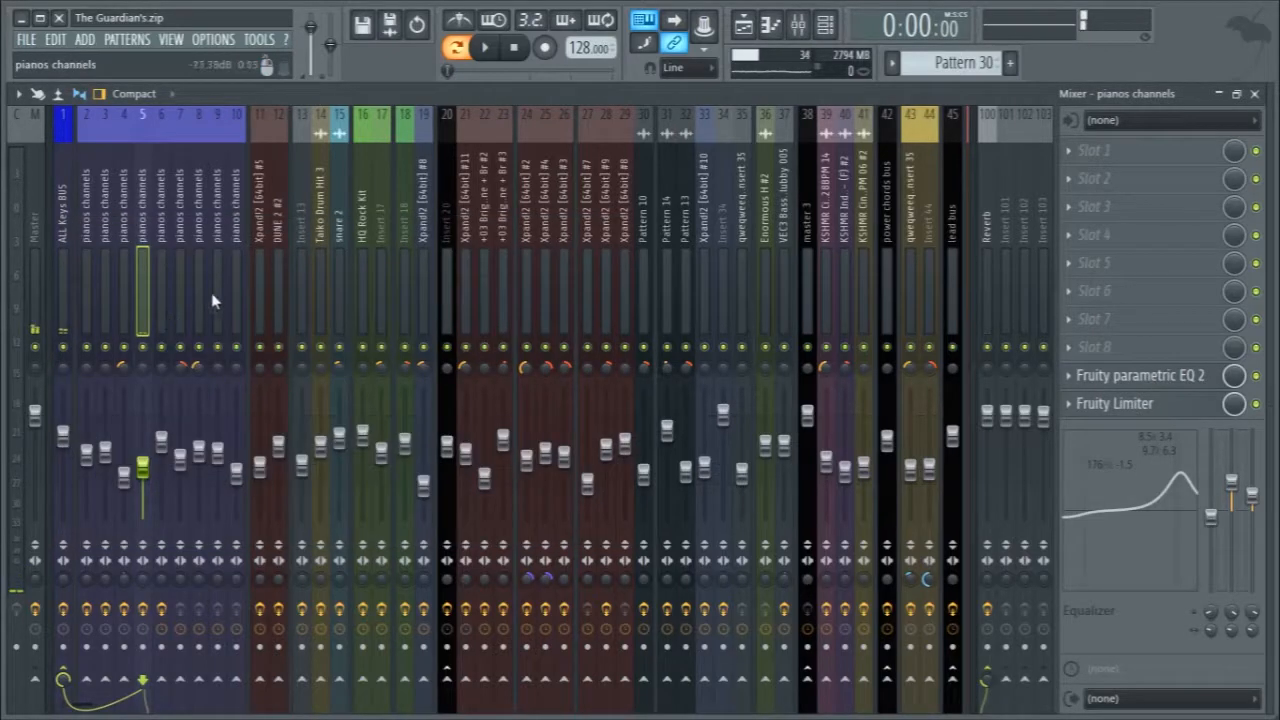
pyautogui.click(1254, 93)
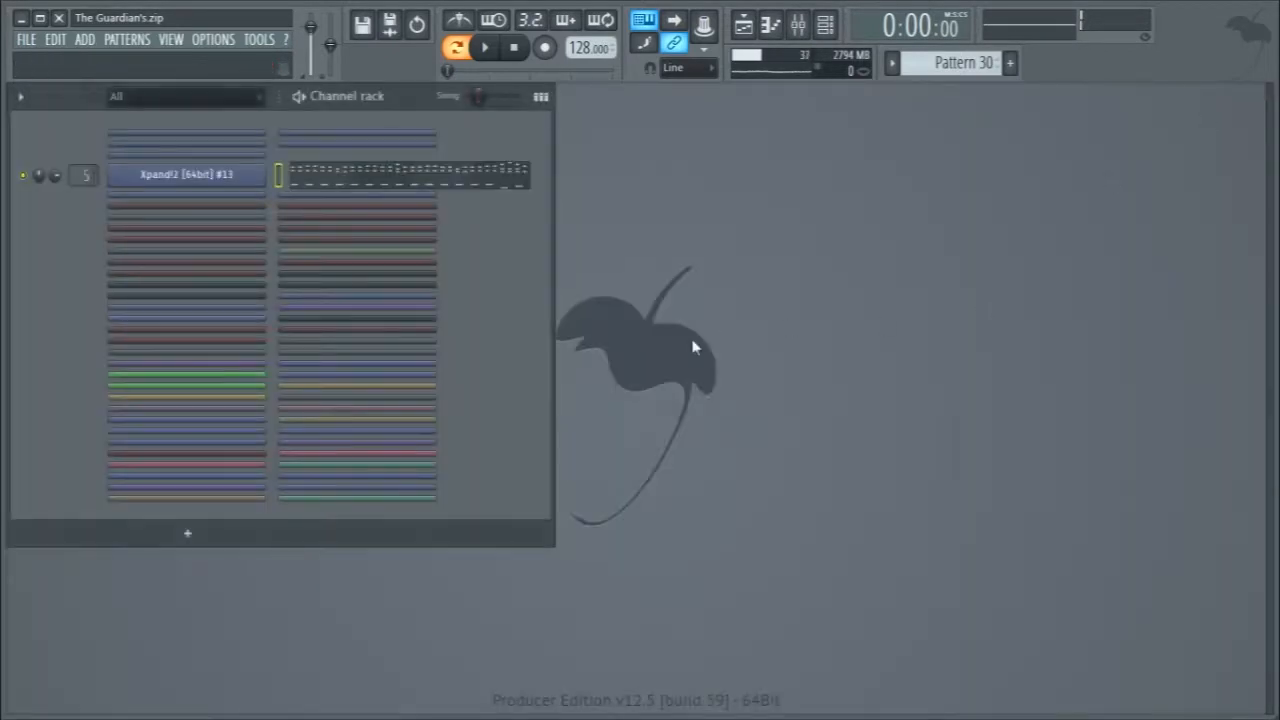
# Skip past Pattern 31 and audition the HQ Rock Kit drums in Pattern 32.
pyautogui.scroll(-1, 923, 62)
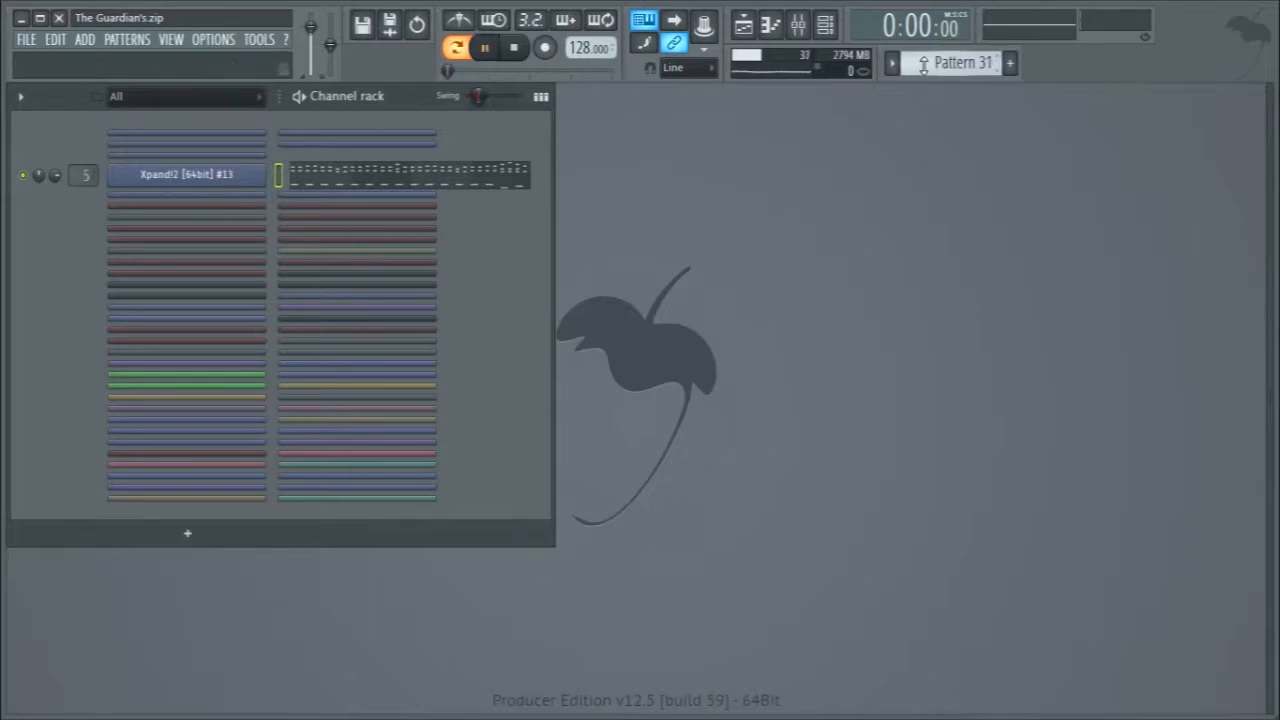
pyautogui.scroll(-1, 923, 62)
pyautogui.press('space')
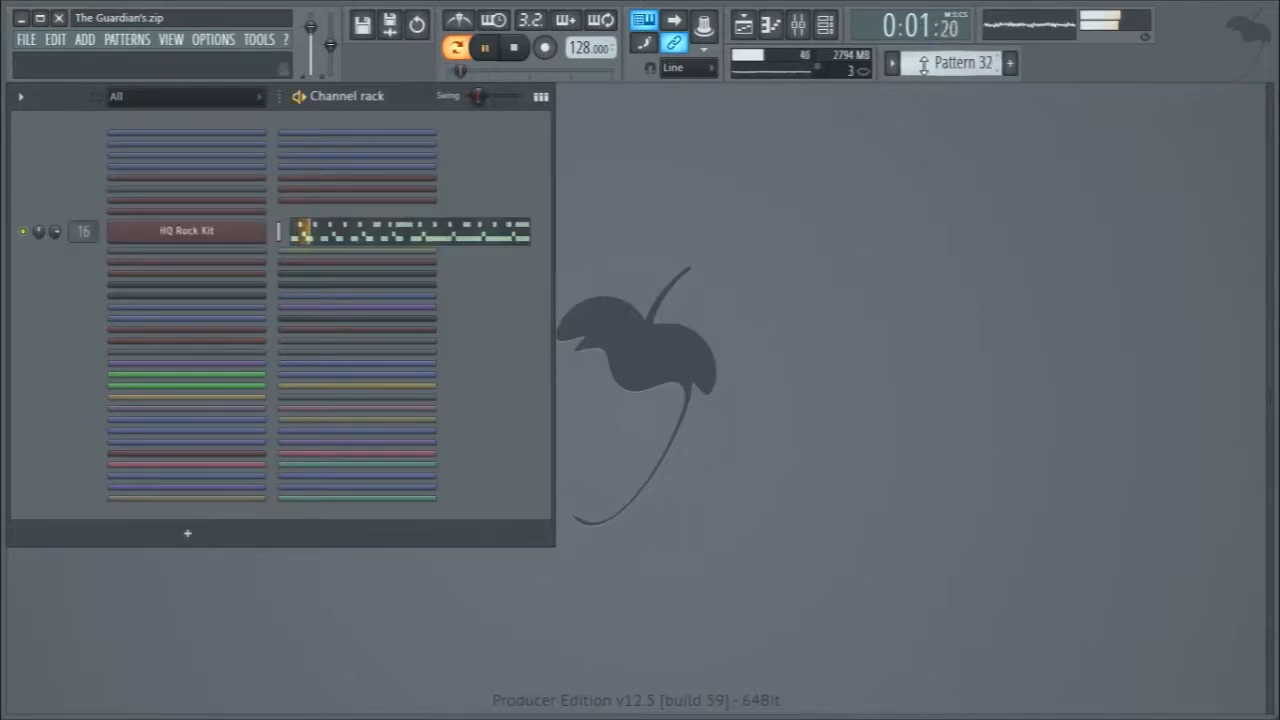
pyautogui.click(187, 231)
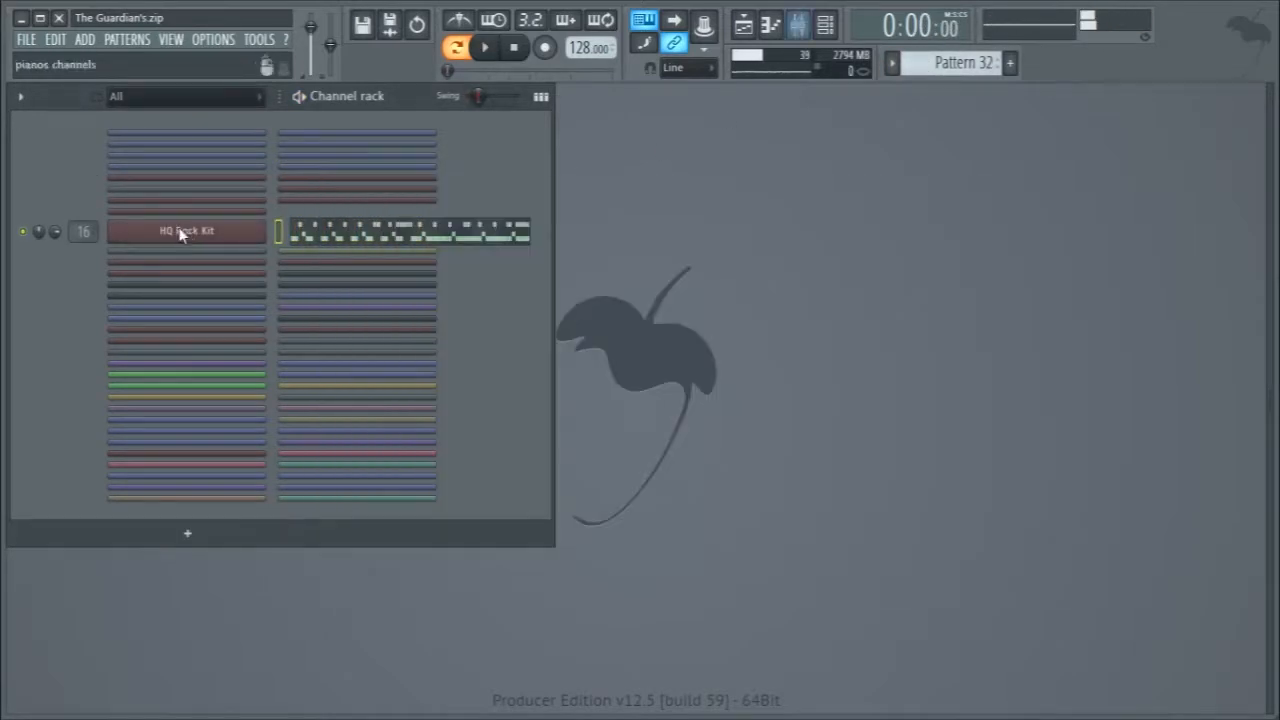
# Play Pattern 32 with the mixer shown and compare the effects on HQ Rock Kit track 16 and Insert 18.
pyautogui.press('F9')
pyautogui.press('space')
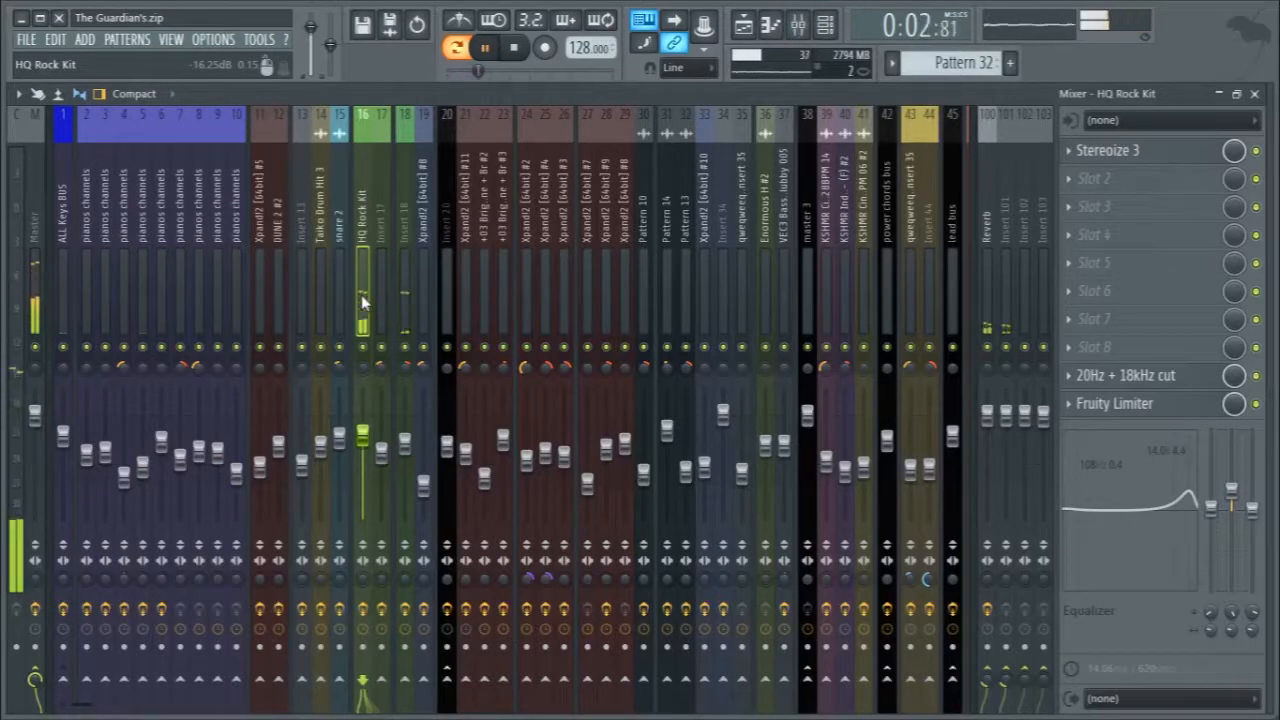
pyautogui.press('space')
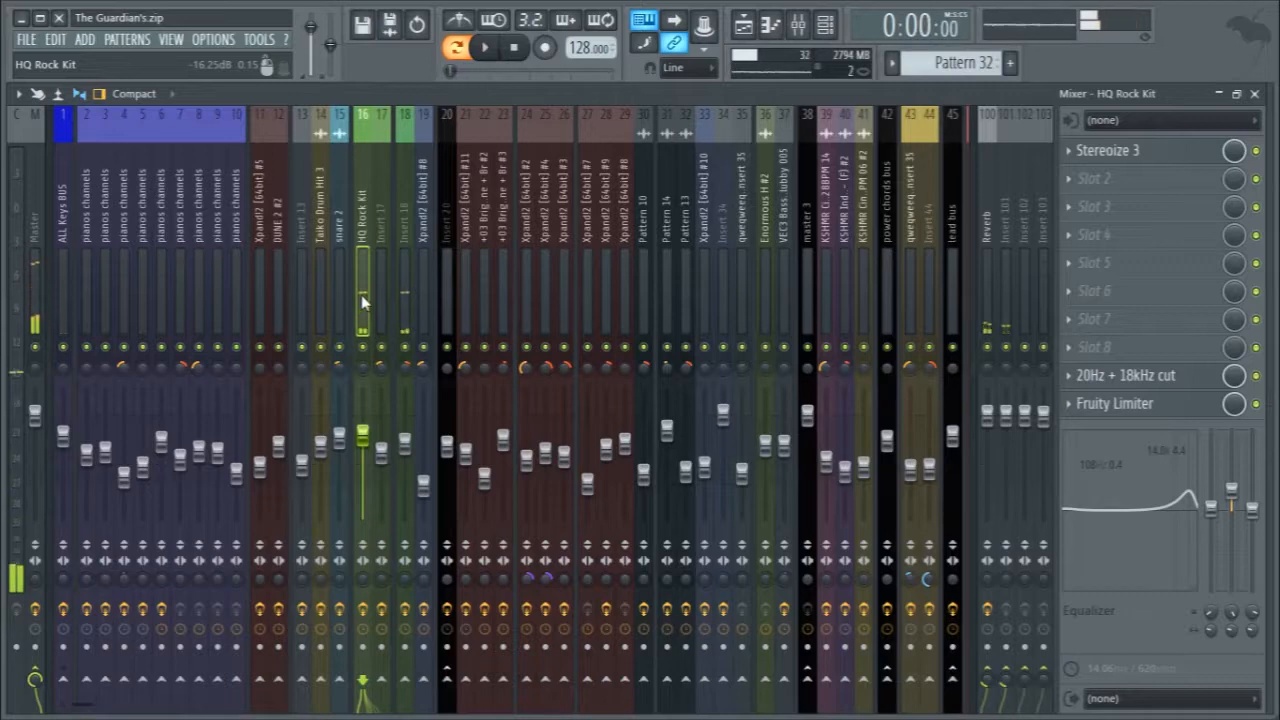
pyautogui.click(404, 300)
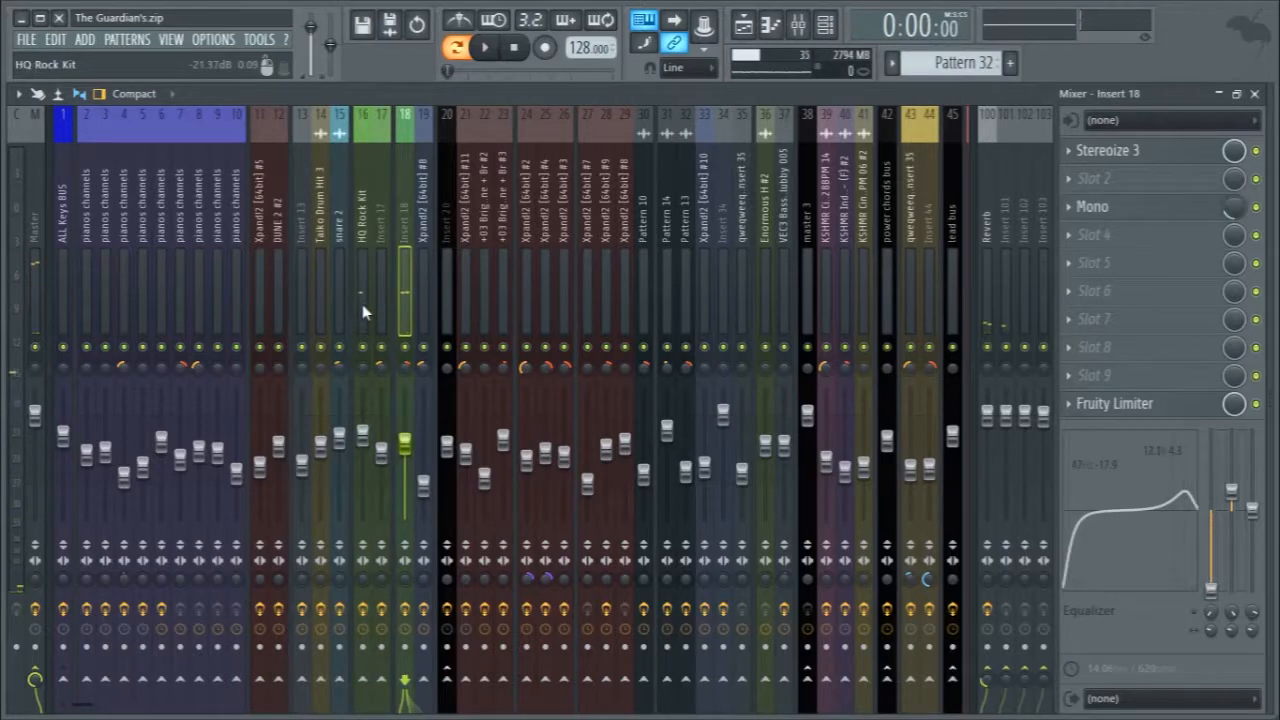
pyautogui.click(362, 305)
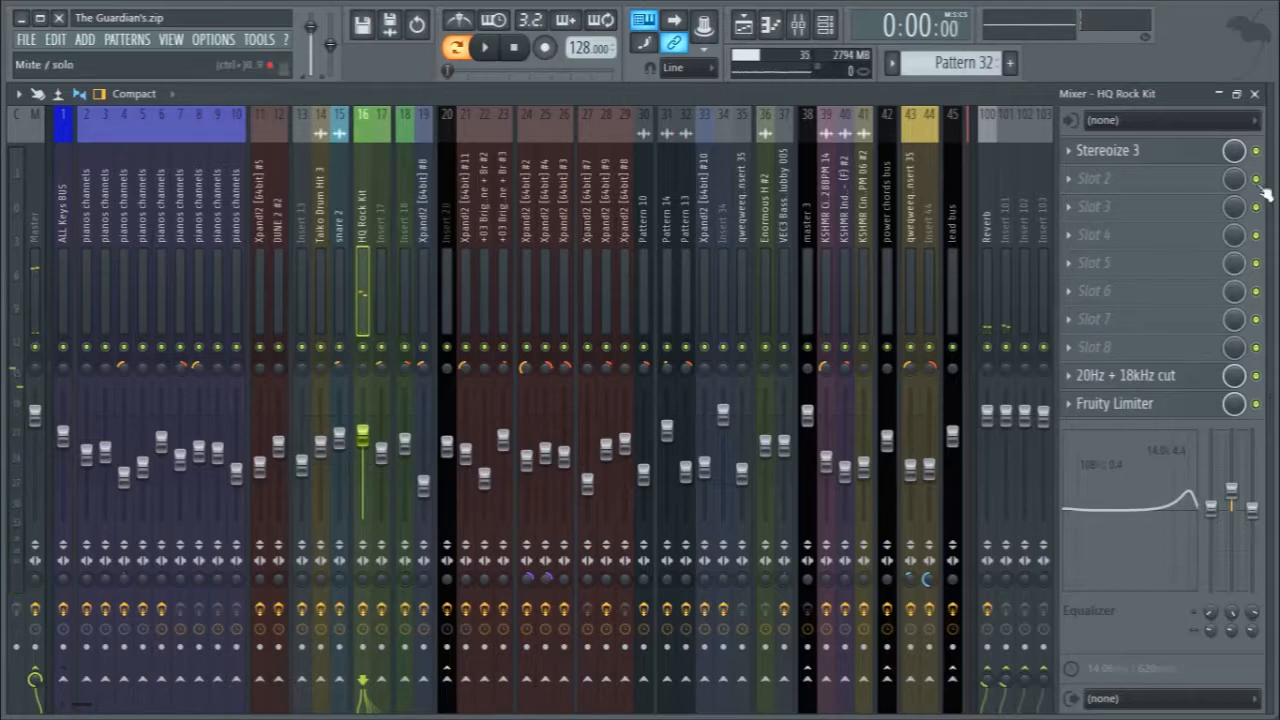
pyautogui.click(1255, 94)
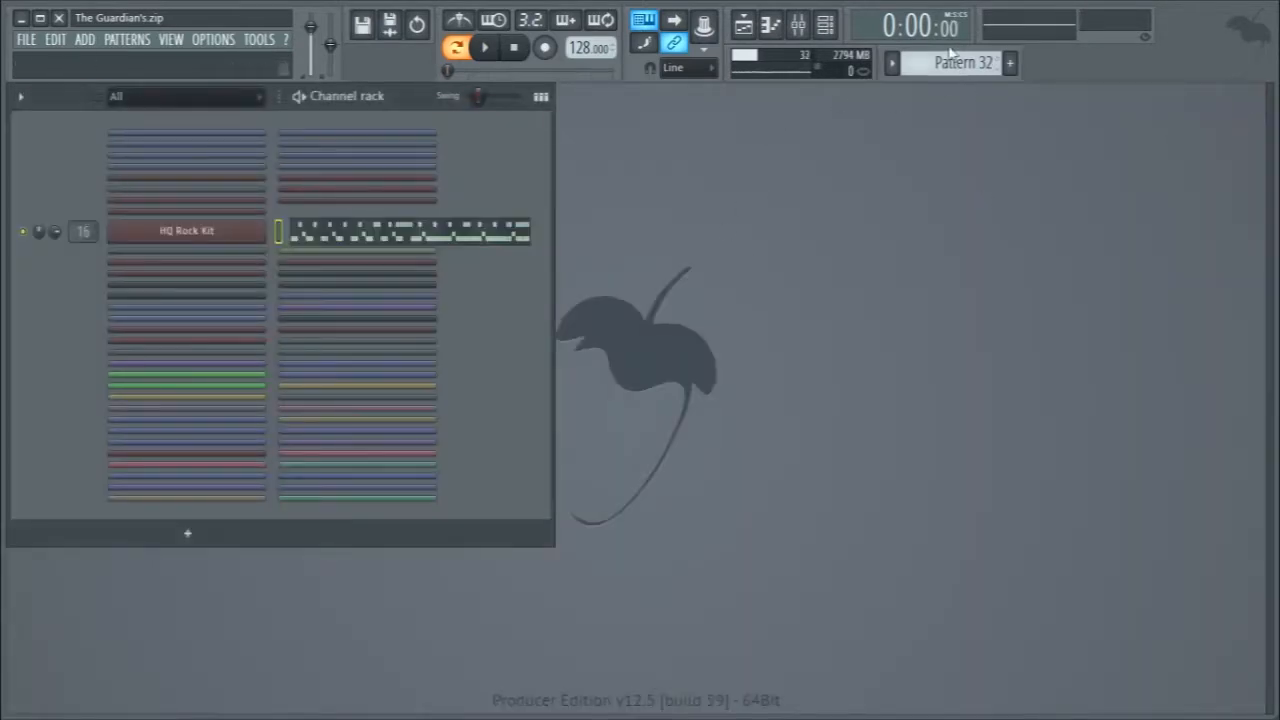
# Audition Pattern 34 with the mixer shown and select its Xpand!2 [64bit] #5 track 11.
pyautogui.scroll(-2, 945, 62)
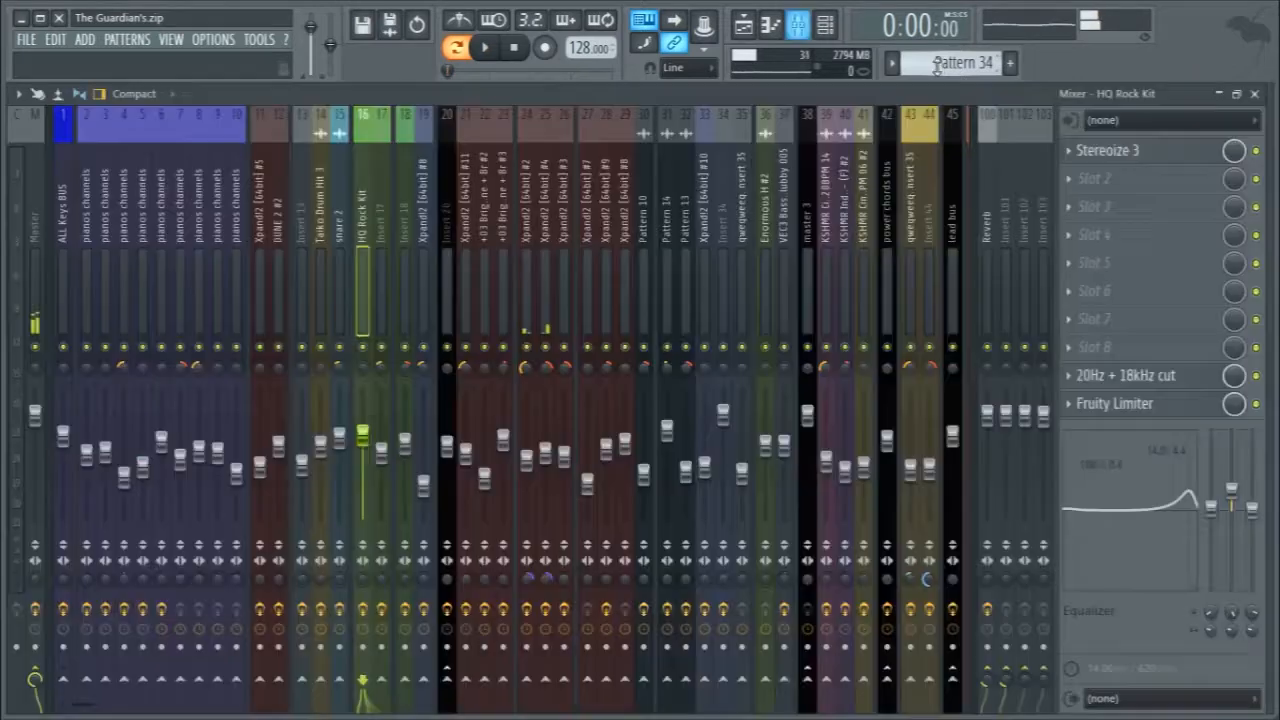
pyautogui.click(798, 25)
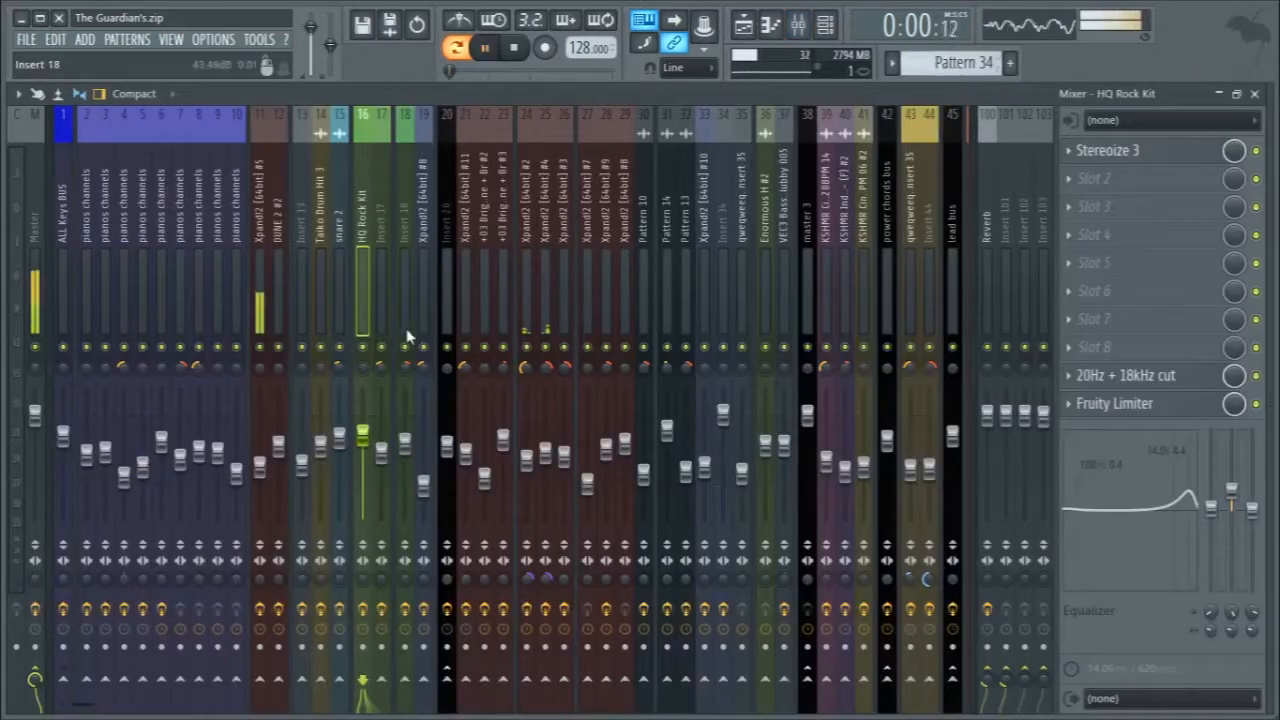
pyautogui.click(265, 292)
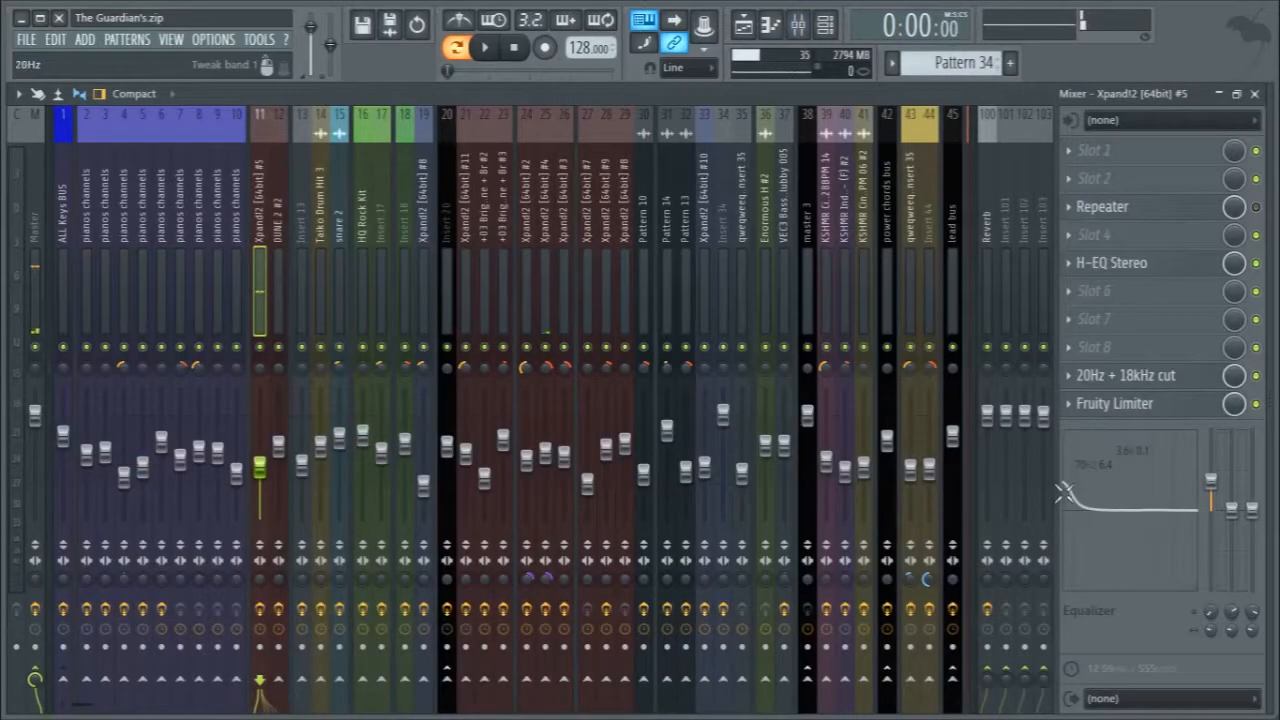
# Inspect the Fruity Limiter and the 20Hz + 18kHz cut equalizer on mixer track 11.
pyautogui.click(1153, 403)
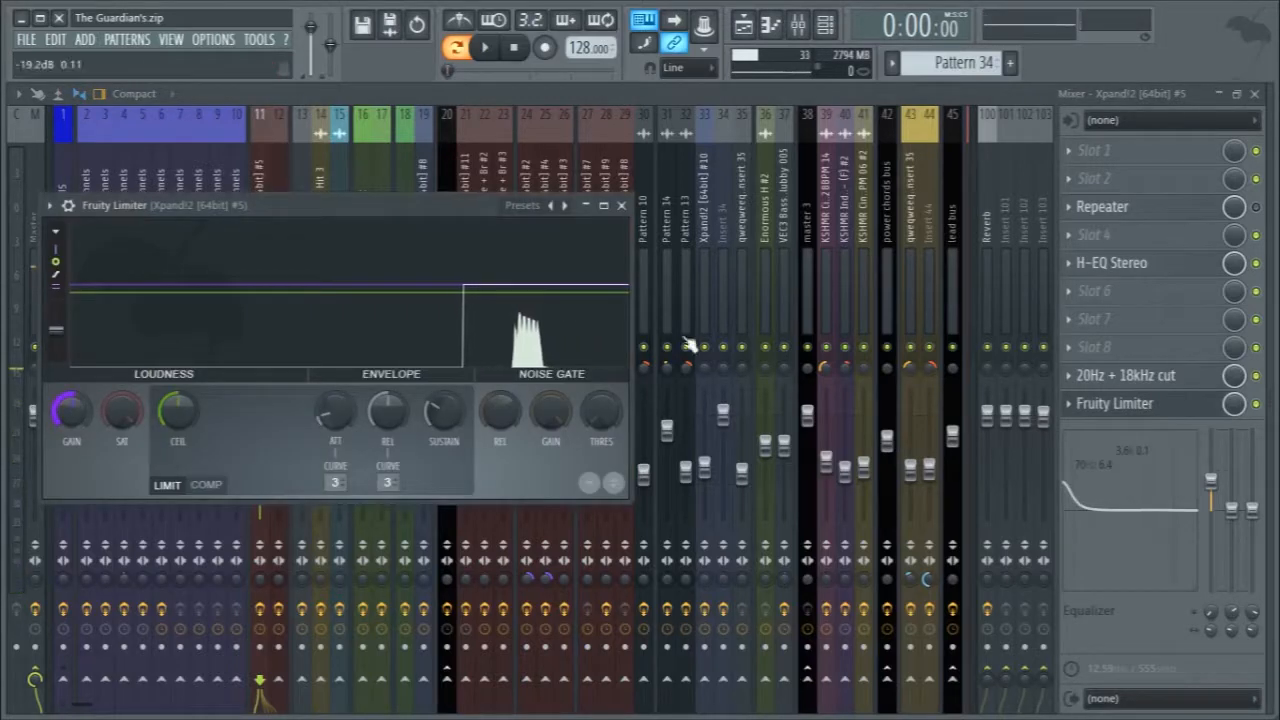
pyautogui.click(622, 204)
pyautogui.click(1150, 378)
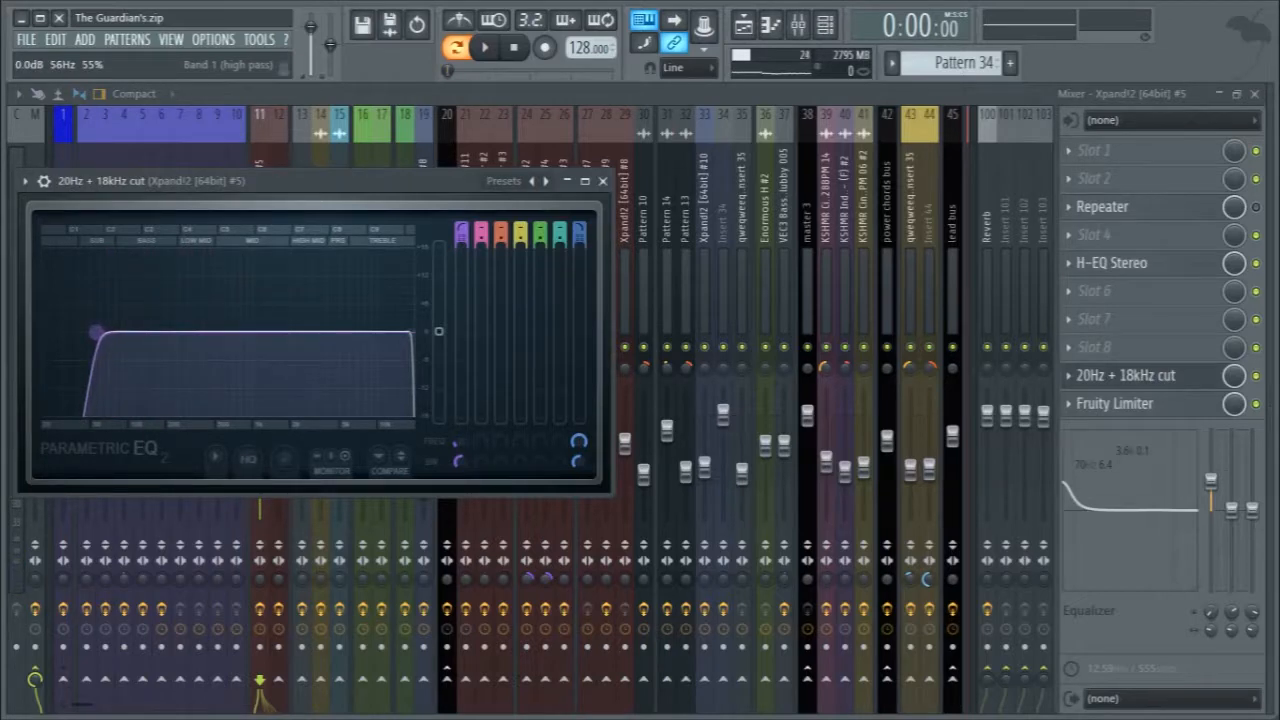
pyautogui.click(603, 181)
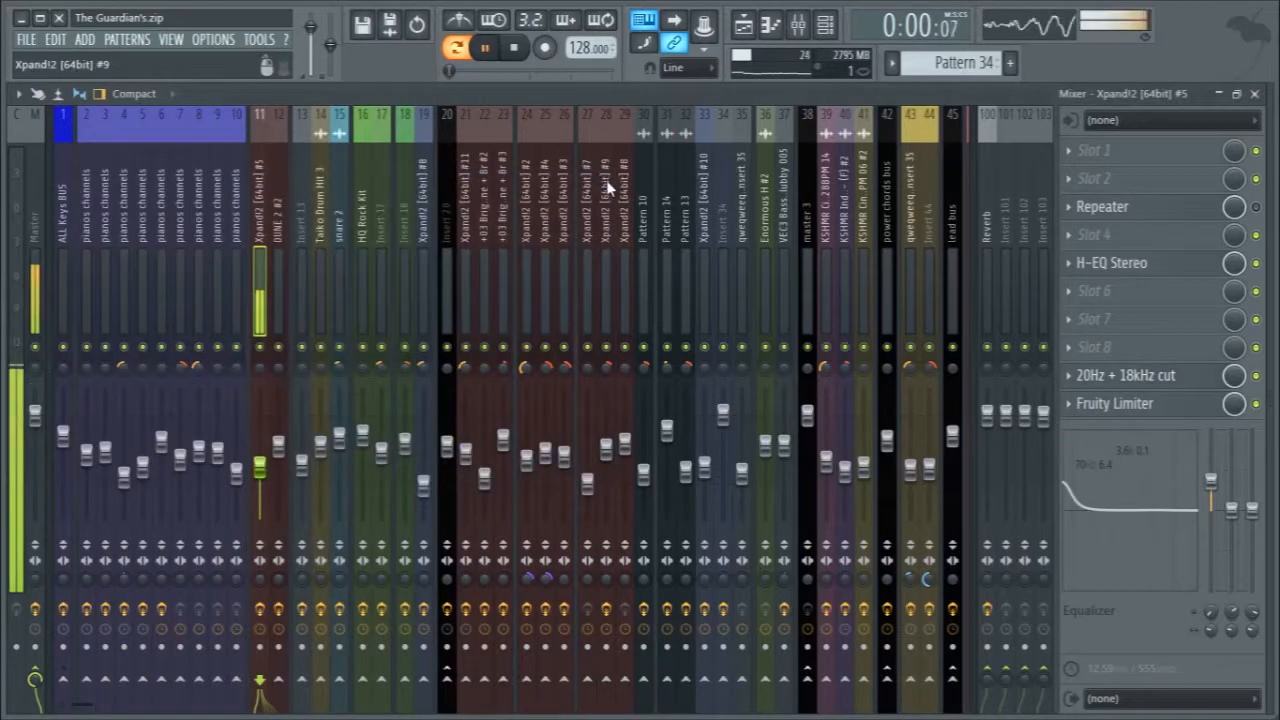
# Inspect the H-EQ Stereo and Repeater effects on mixer track 11.
pyautogui.click(1145, 264)
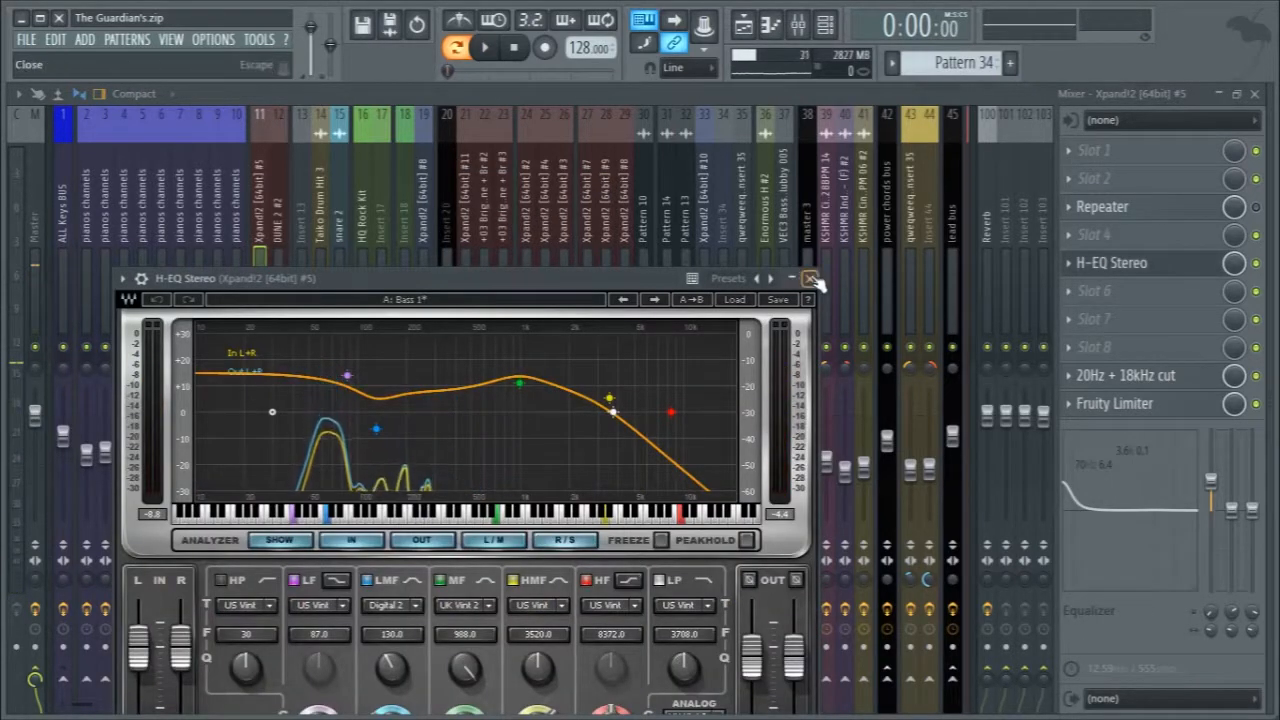
pyautogui.click(1100, 262)
pyautogui.click(1156, 214)
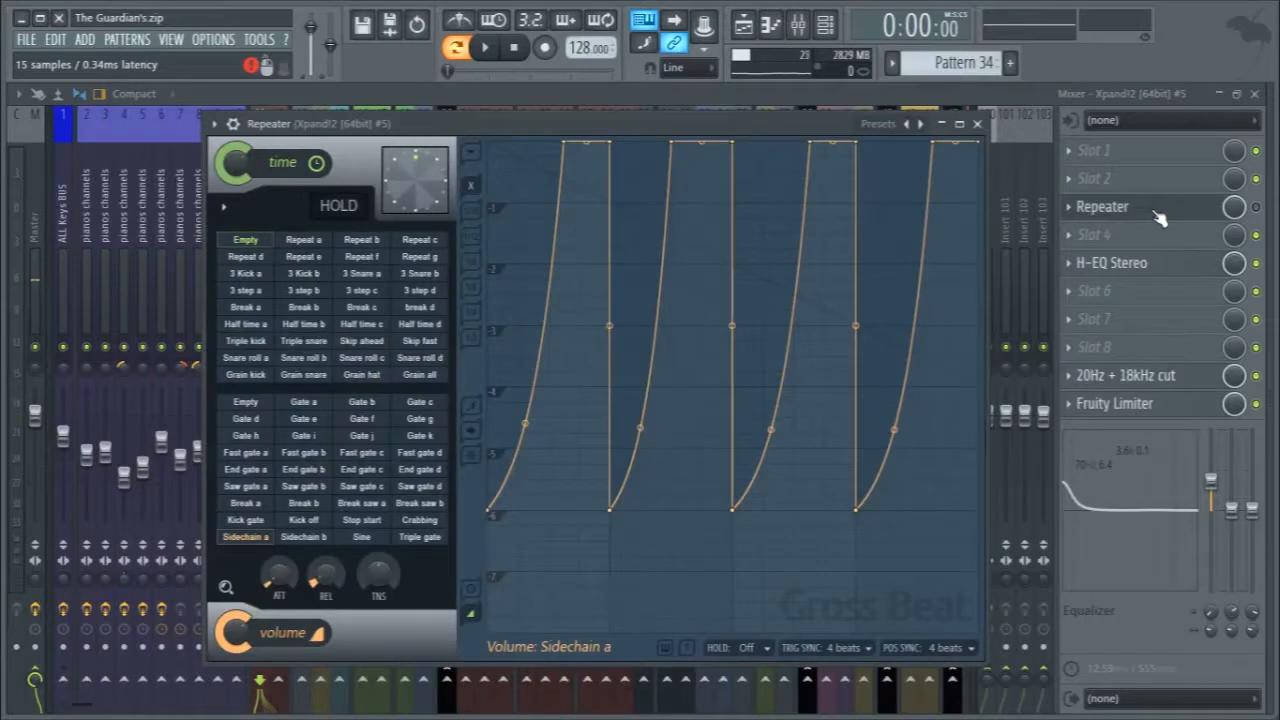
# Play Pattern 34 while toggling the Repeater effect on mixer track 11, and close the mixer.
pyautogui.click(1155, 213)
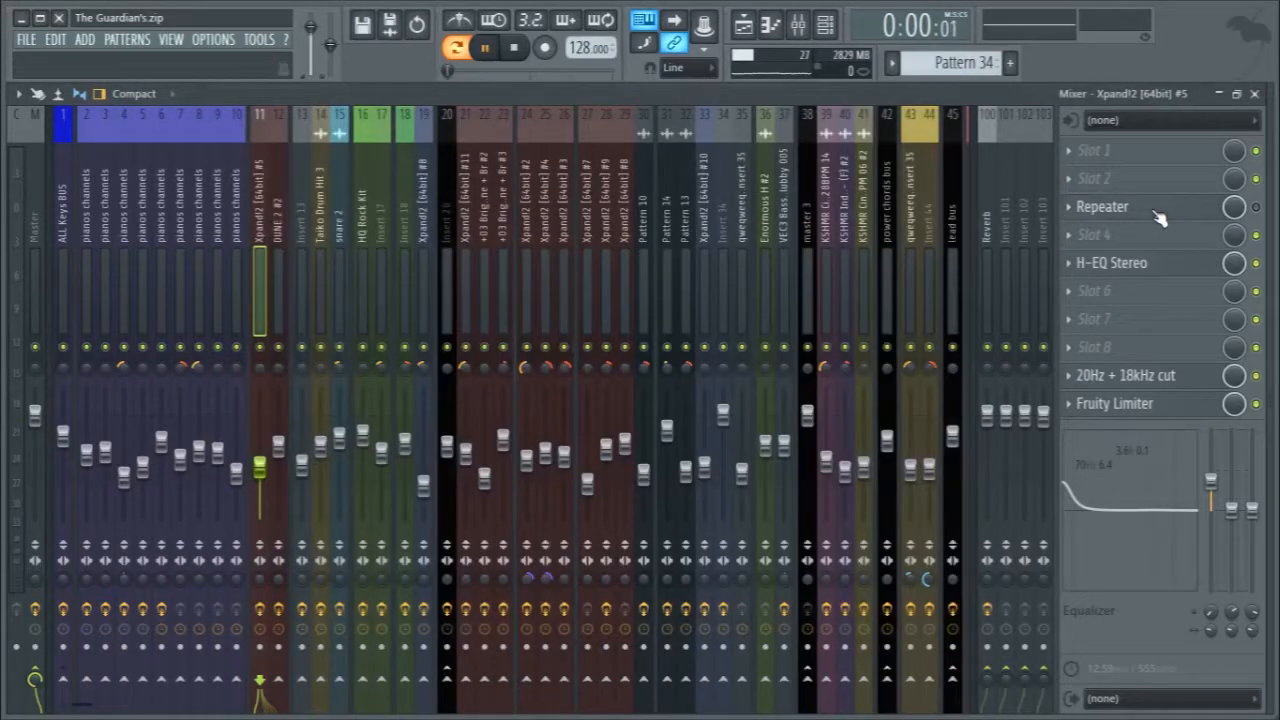
pyautogui.press('space')
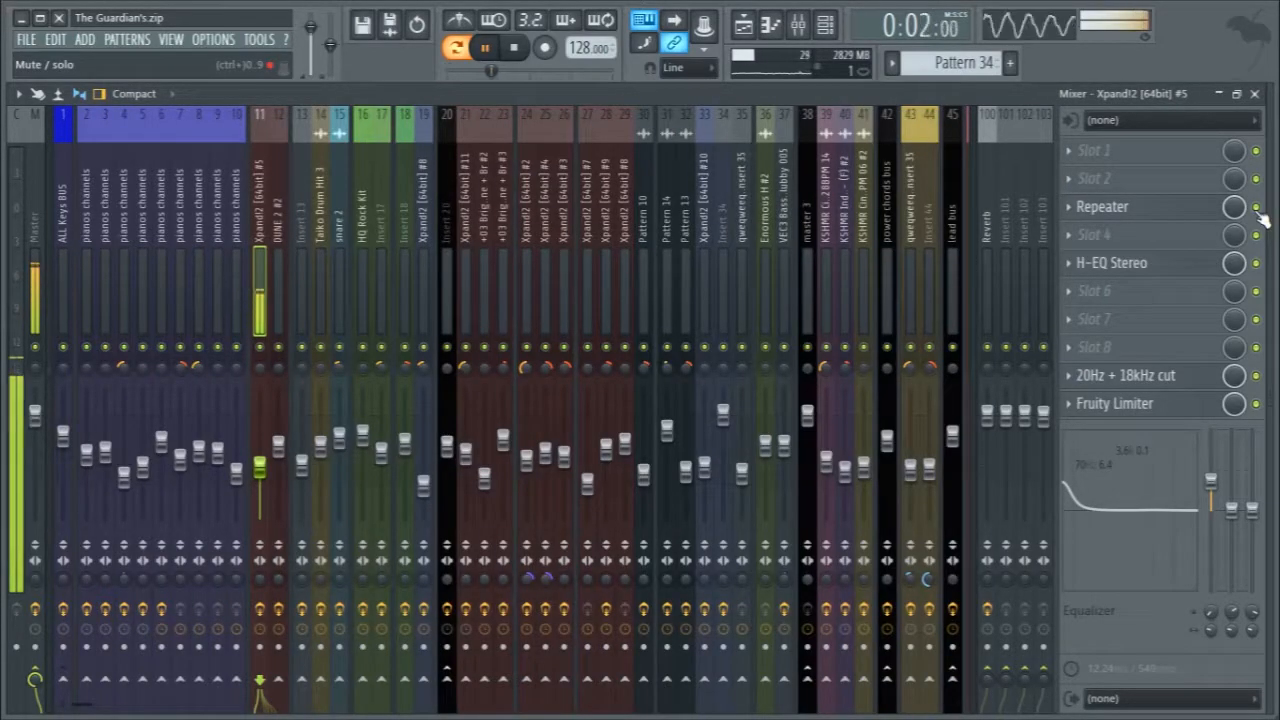
pyautogui.click(1257, 207)
pyautogui.press('space')
pyautogui.click(1255, 94)
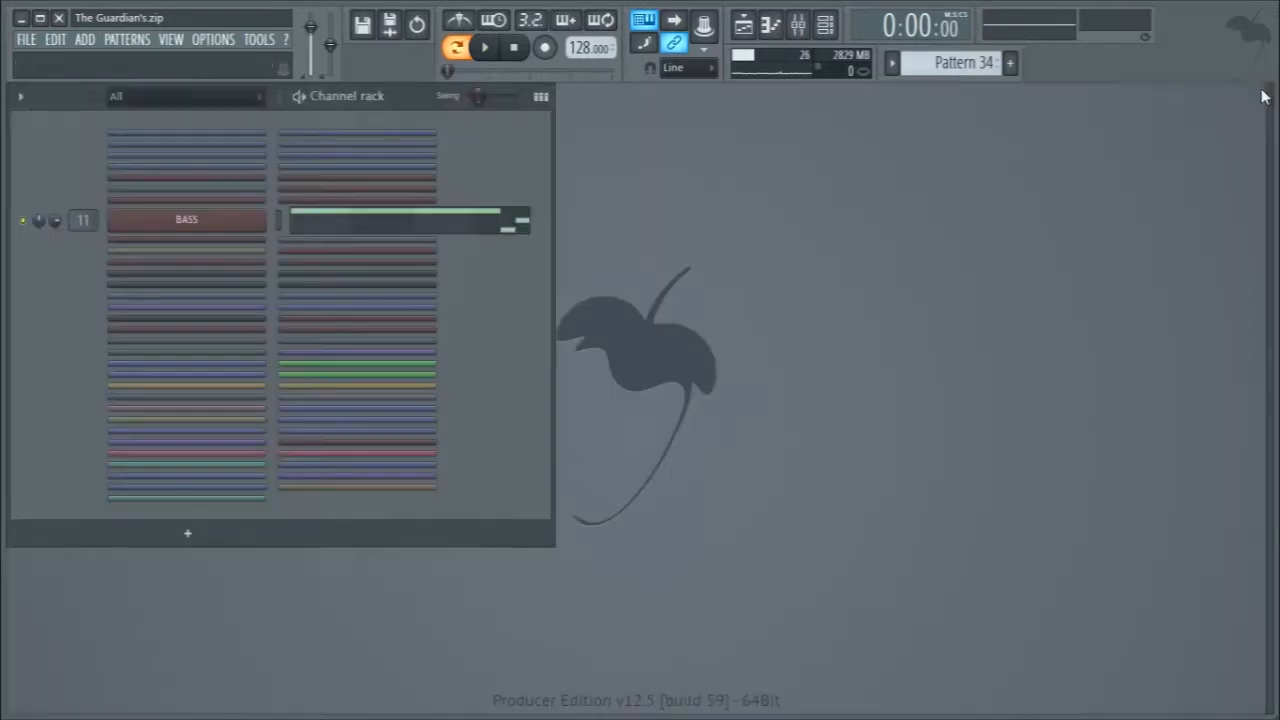
# Audition Pattern 35 and inspect the Darkness Code KS patch in its DUNE 2 #2 instrument.
pyautogui.scroll(-1, 950, 60)
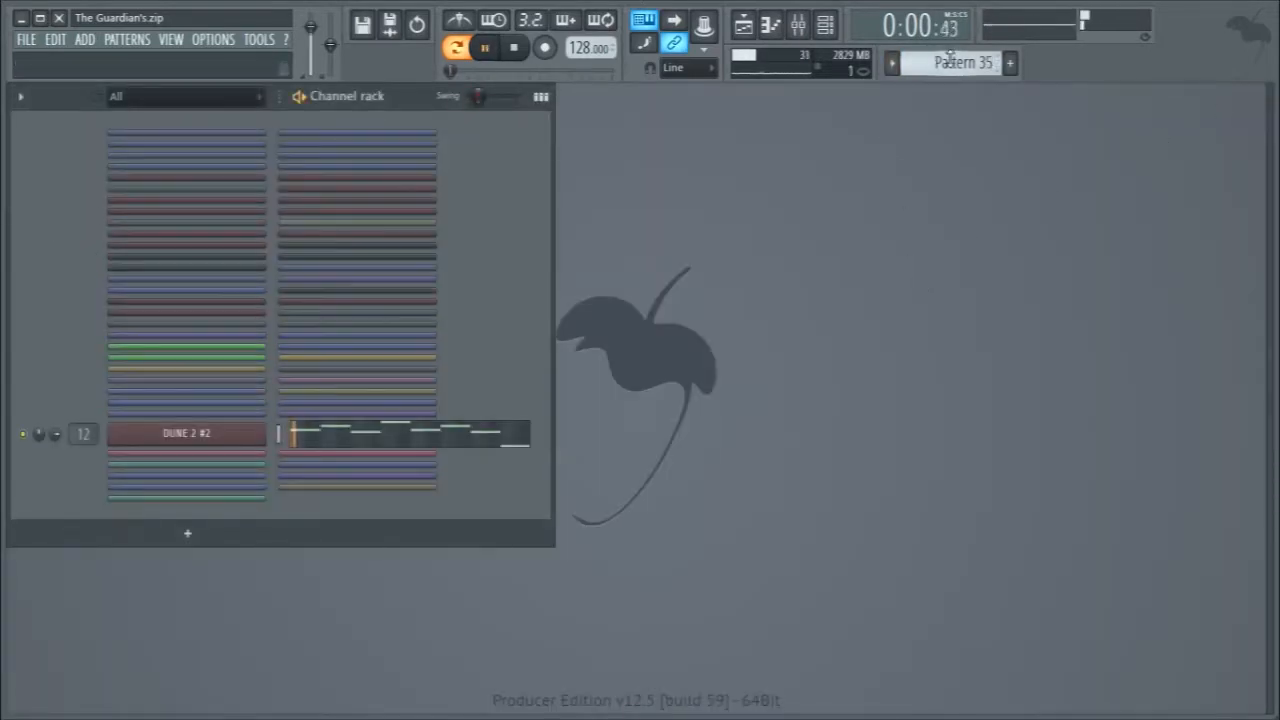
pyautogui.press('space')
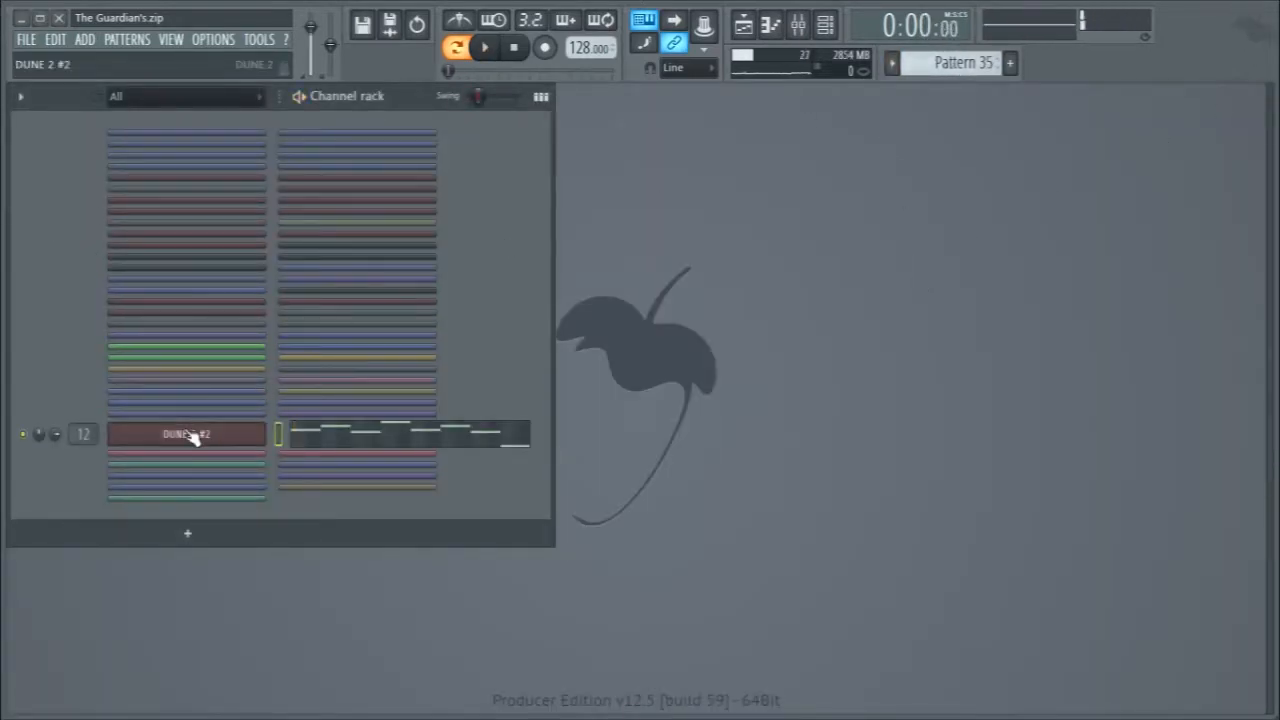
pyautogui.click(186, 433)
pyautogui.moveTo(818, 34); pyautogui.dragTo(679, 61)
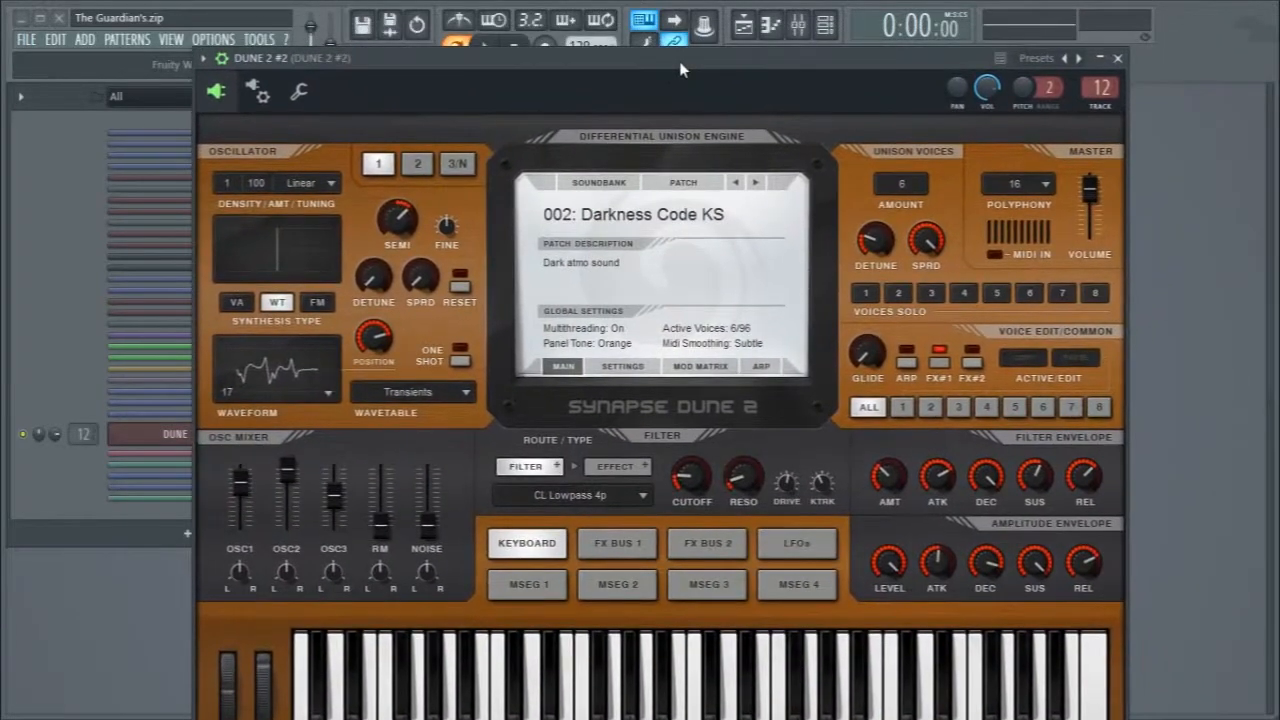
pyautogui.click(1119, 58)
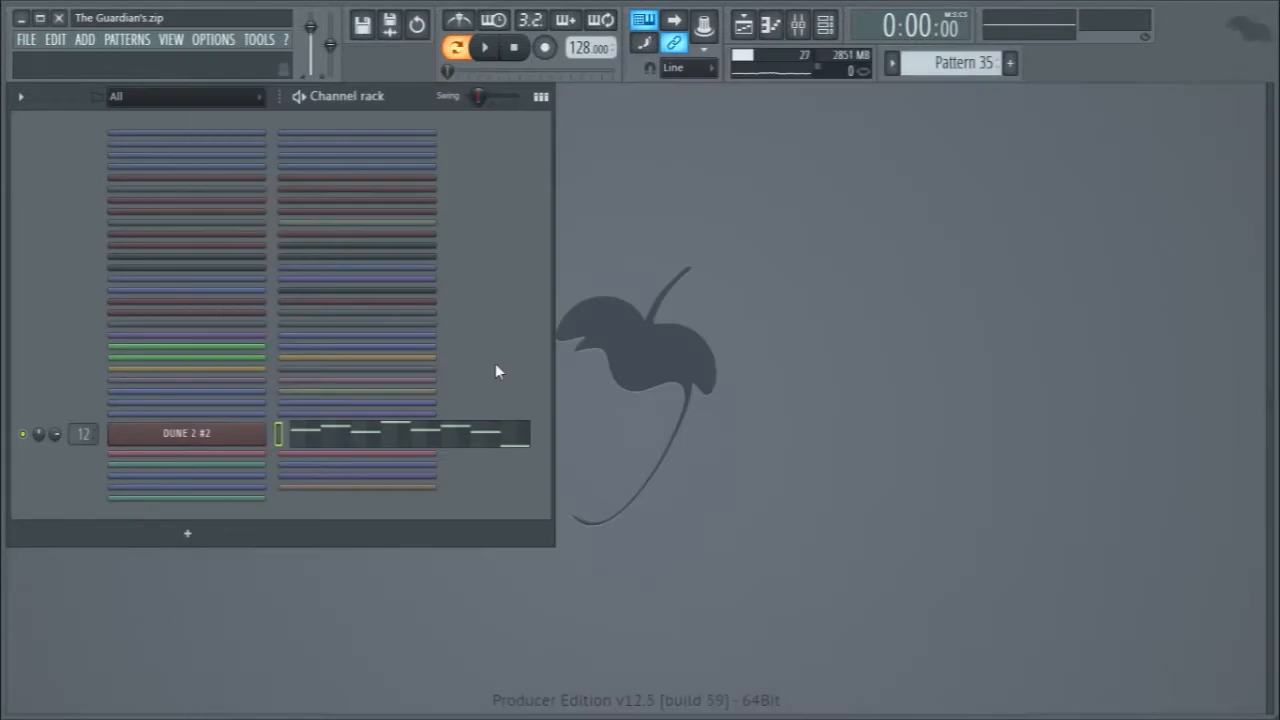
# Show the DUNE 2 #2 notes of Pattern 35 in the piano roll and play them.
pyautogui.click(370, 440)
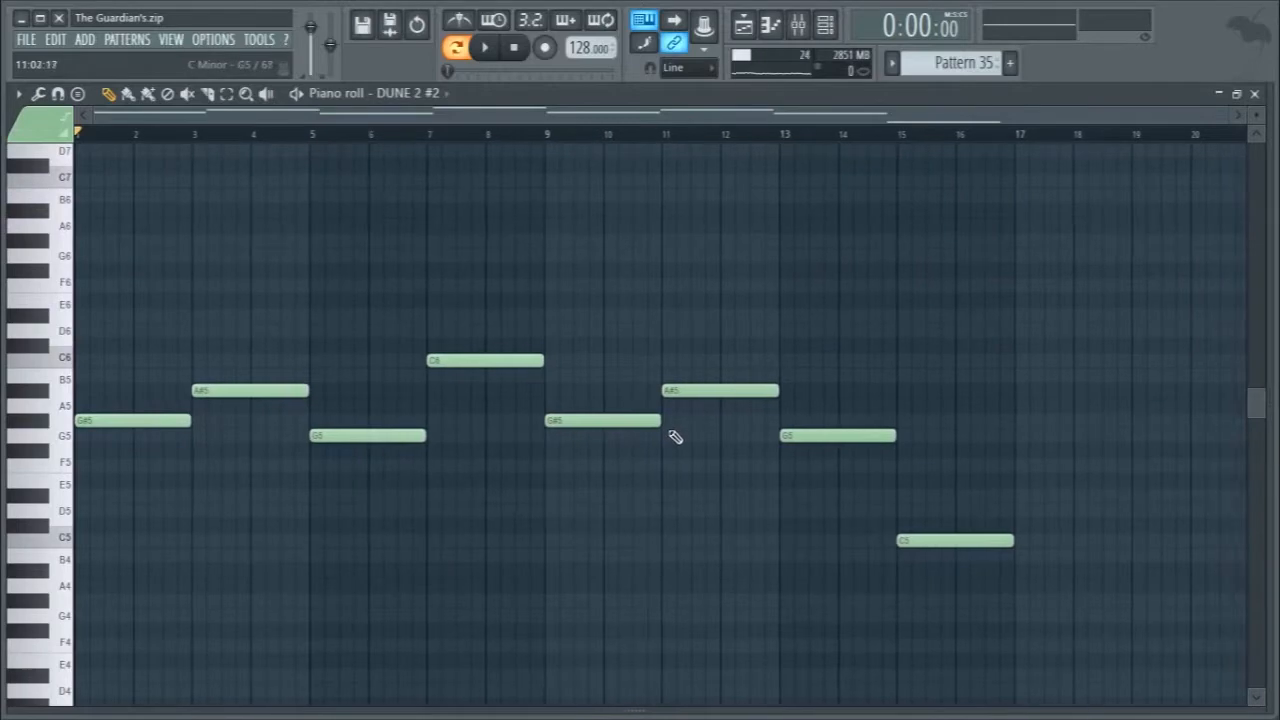
pyautogui.press('space')
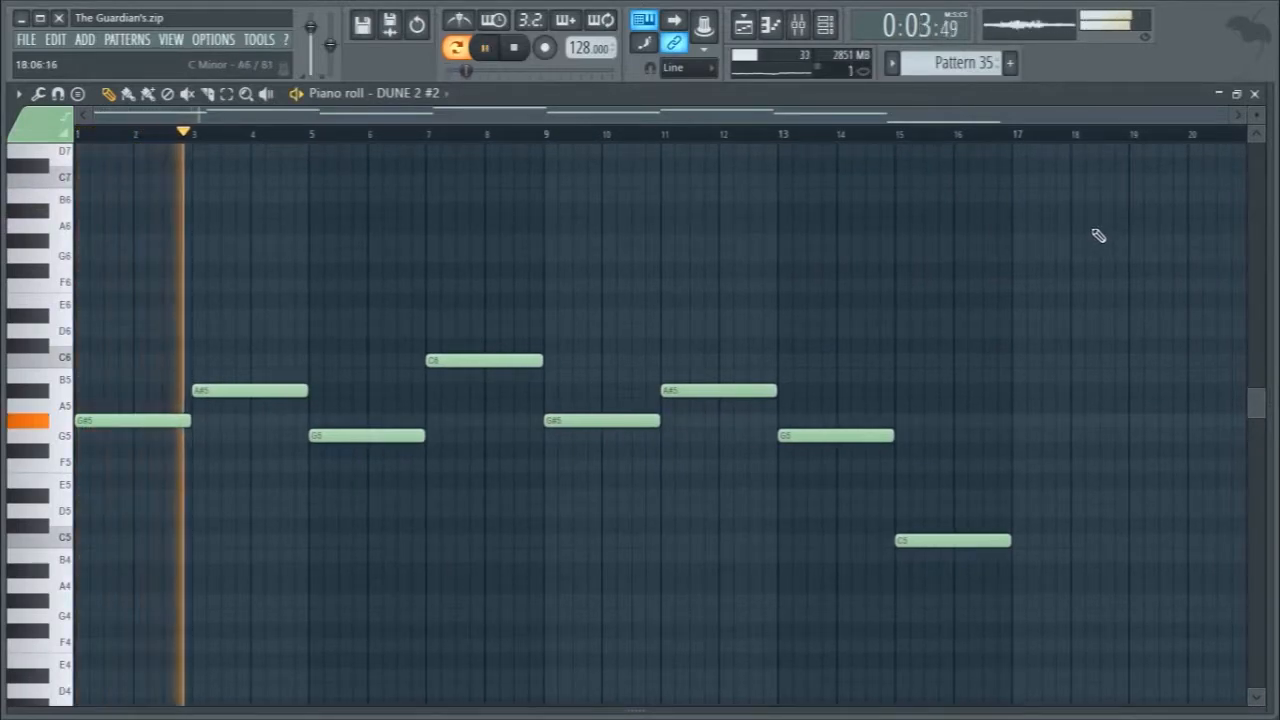
pyautogui.press('space')
pyautogui.click(1254, 93)
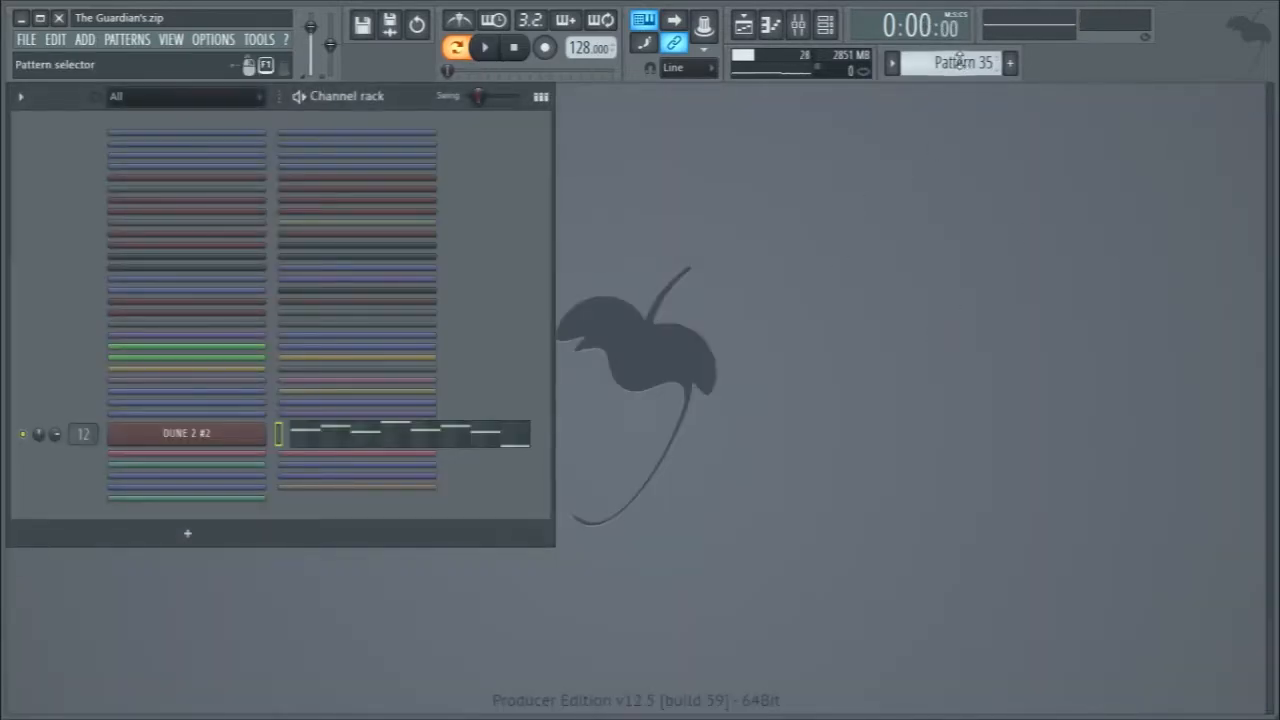
# Audition Patterns 36, 37 and 38 in turn with the channel rack shown.
pyautogui.scroll(1, 960, 62)
pyautogui.press('space')
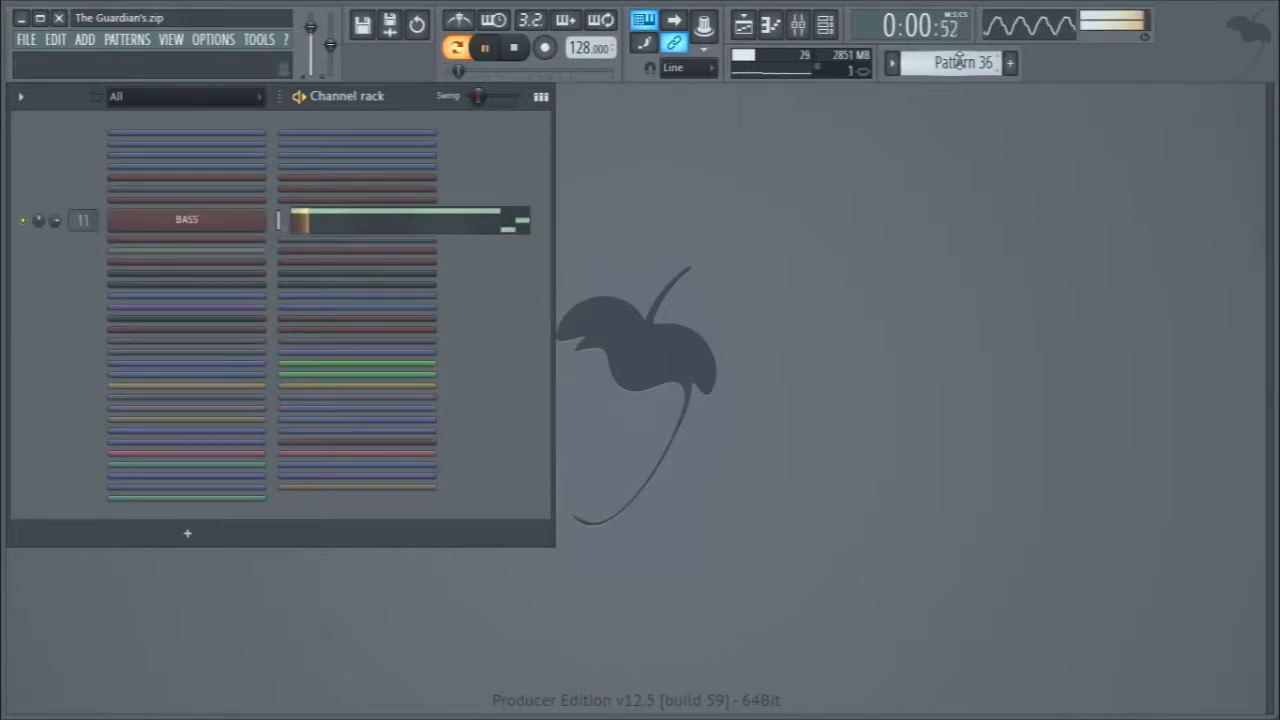
pyautogui.scroll(1, 960, 62)
pyautogui.press('space')
pyautogui.scroll(1, 960, 62)
pyautogui.press('space')
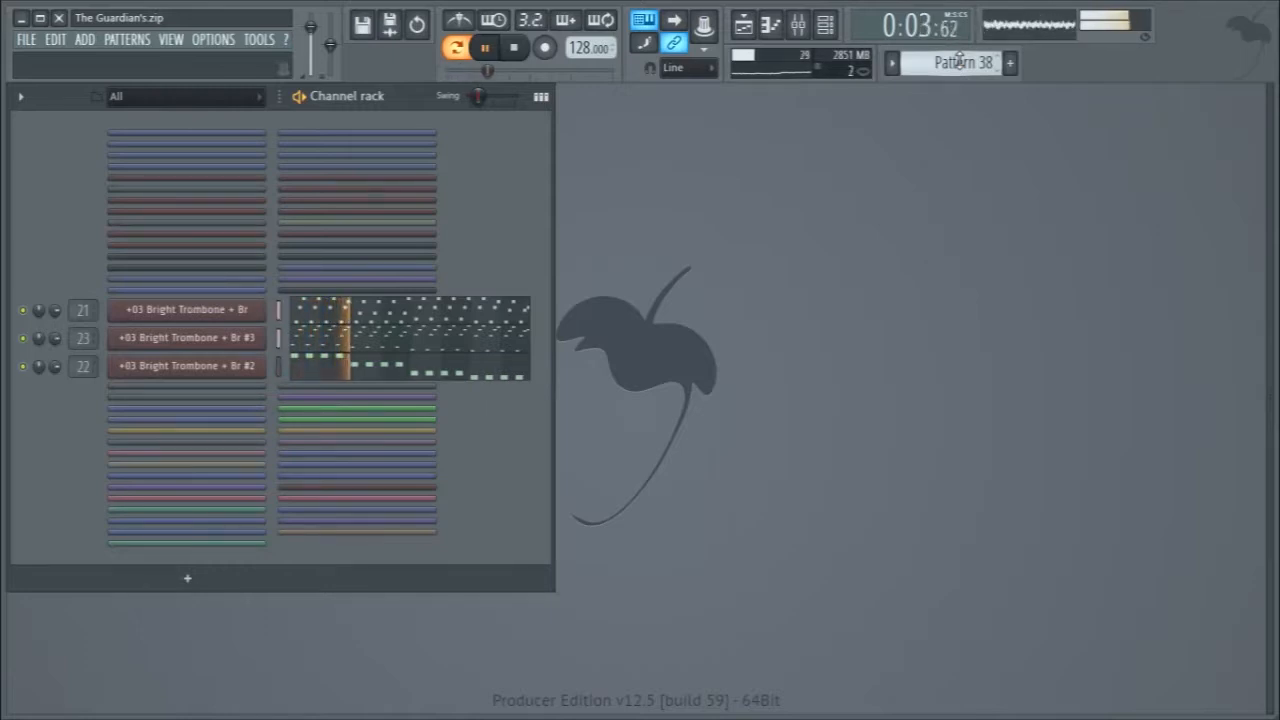
pyautogui.press('space')
# View the Pattern 38 notes of the +03 Bright Trombone + Br #2 and #3 channels in the piano roll.
pyautogui.click(410, 375)
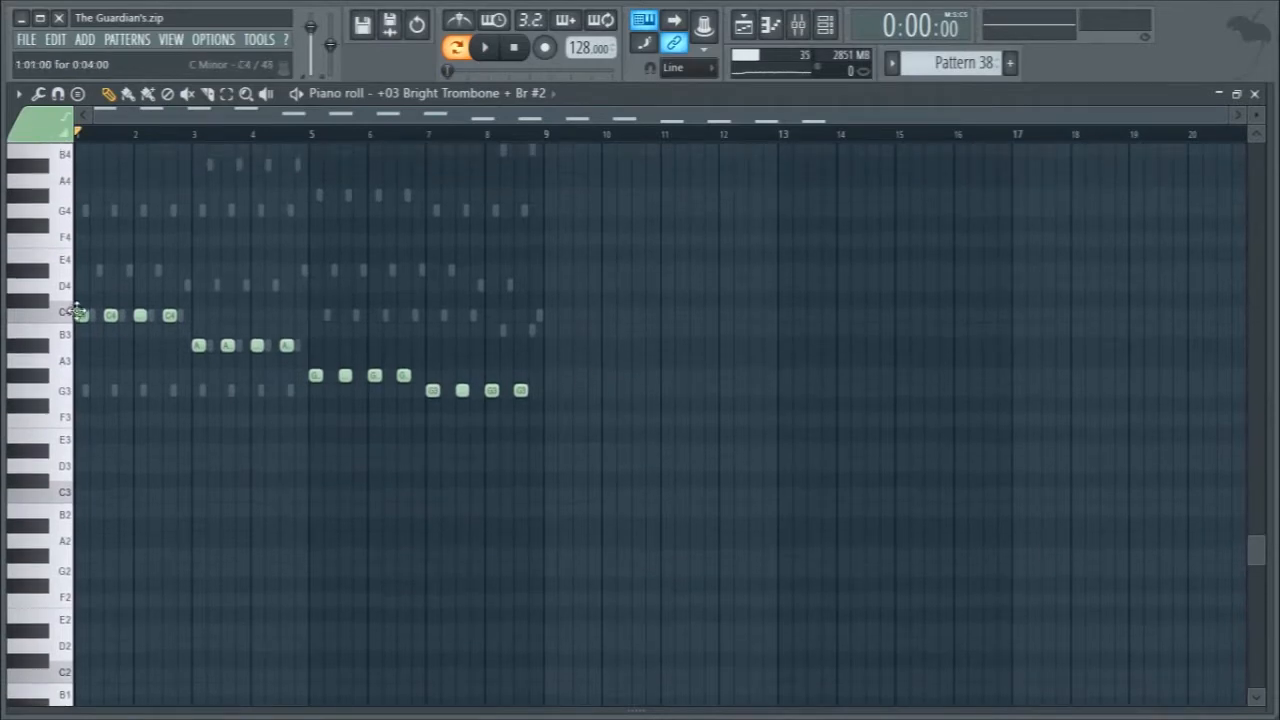
pyautogui.moveTo(66, 314); pyautogui.dragTo(57, 422)
pyautogui.press('F6')
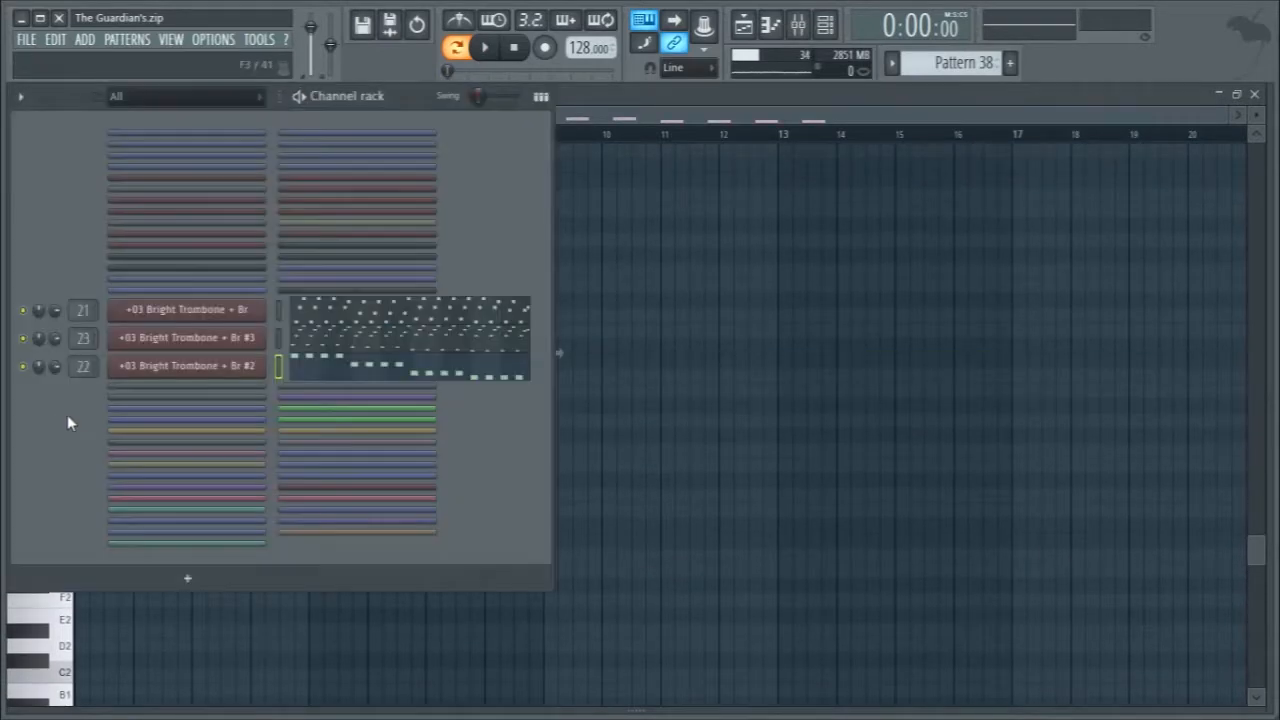
pyautogui.click(300, 340)
pyautogui.press('q')
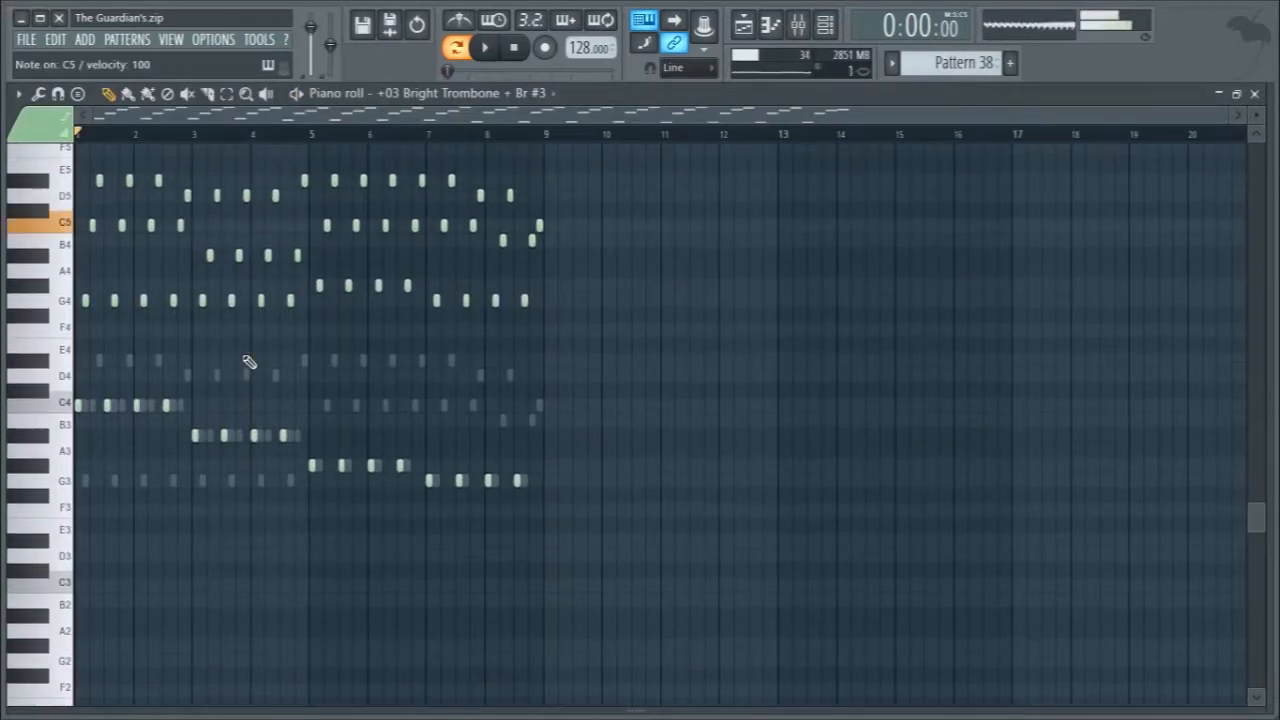
# View the first +03 Bright Trombone + Br channel's notes in Pattern 38 and play the pattern.
pyautogui.press('F6')
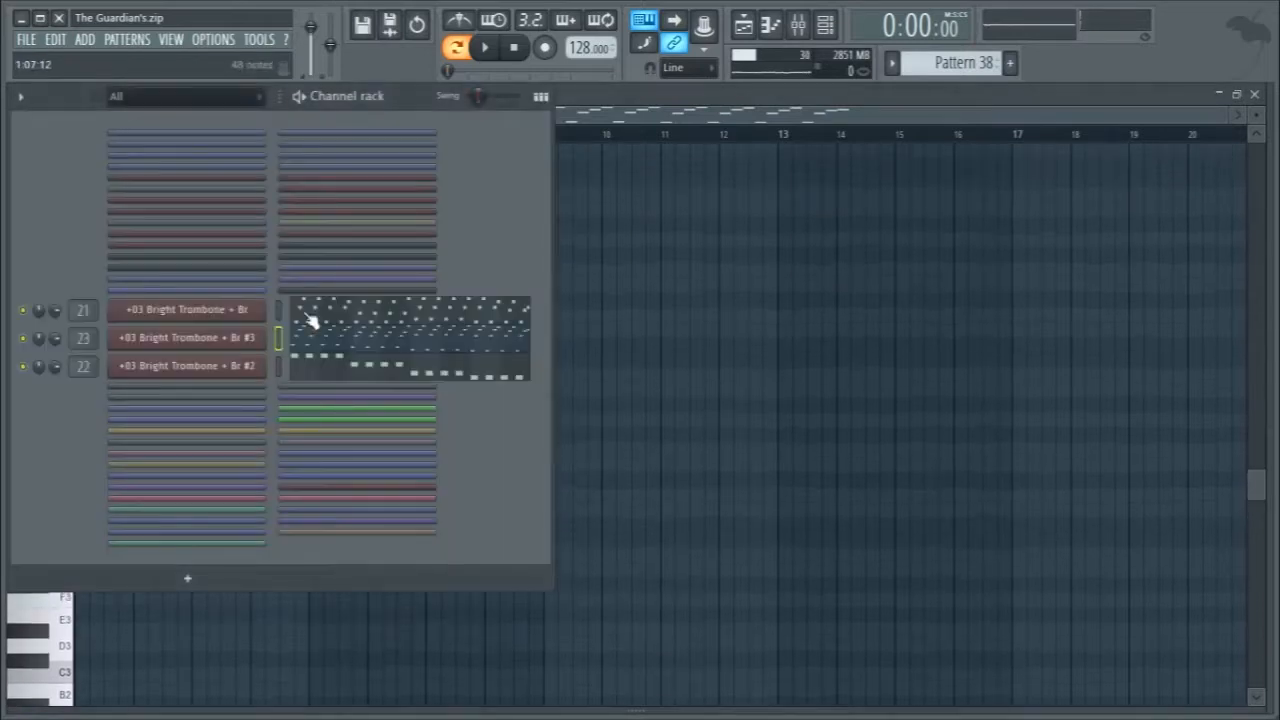
pyautogui.click(314, 324)
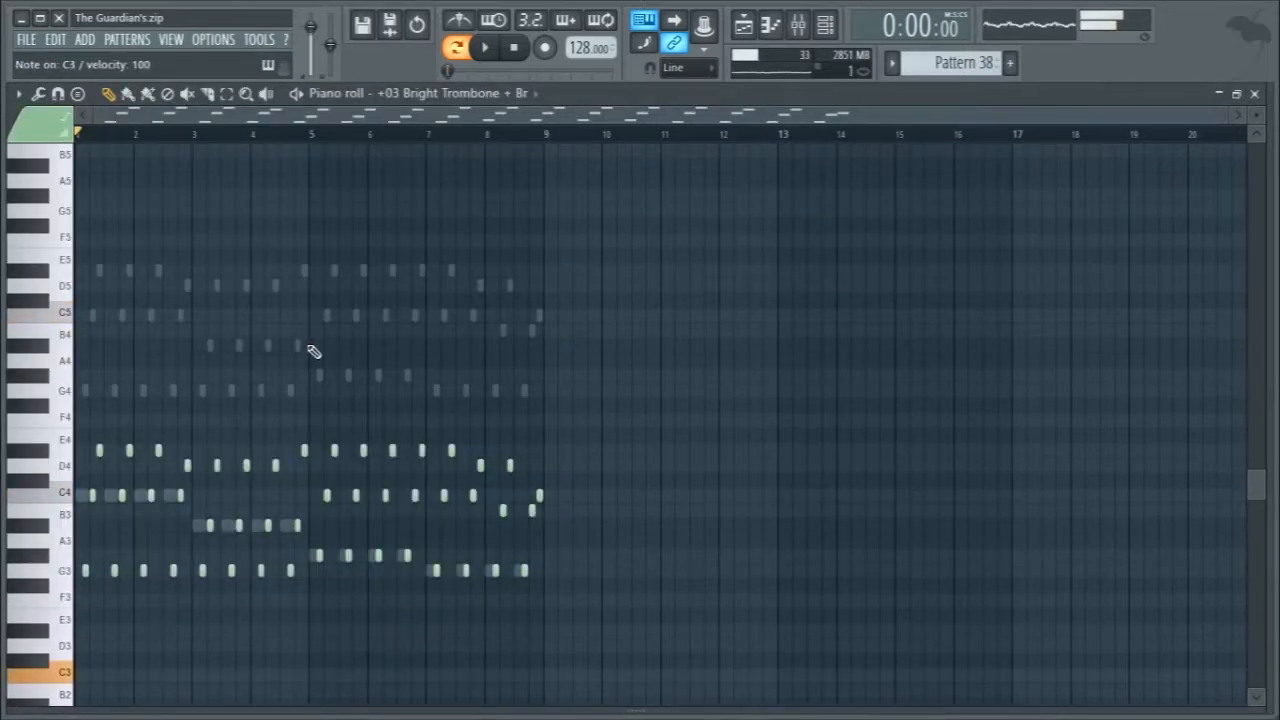
pyautogui.scroll(-1, 310, 350)
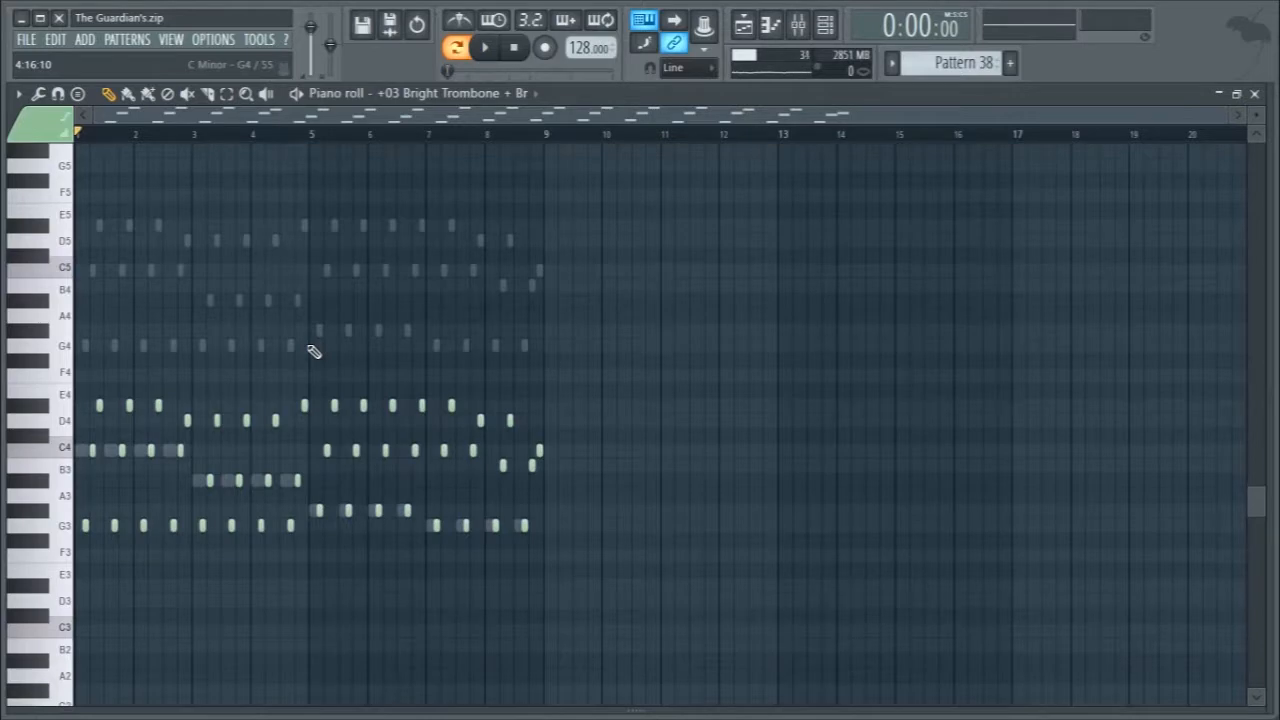
pyautogui.press('F6')
pyautogui.press('space')
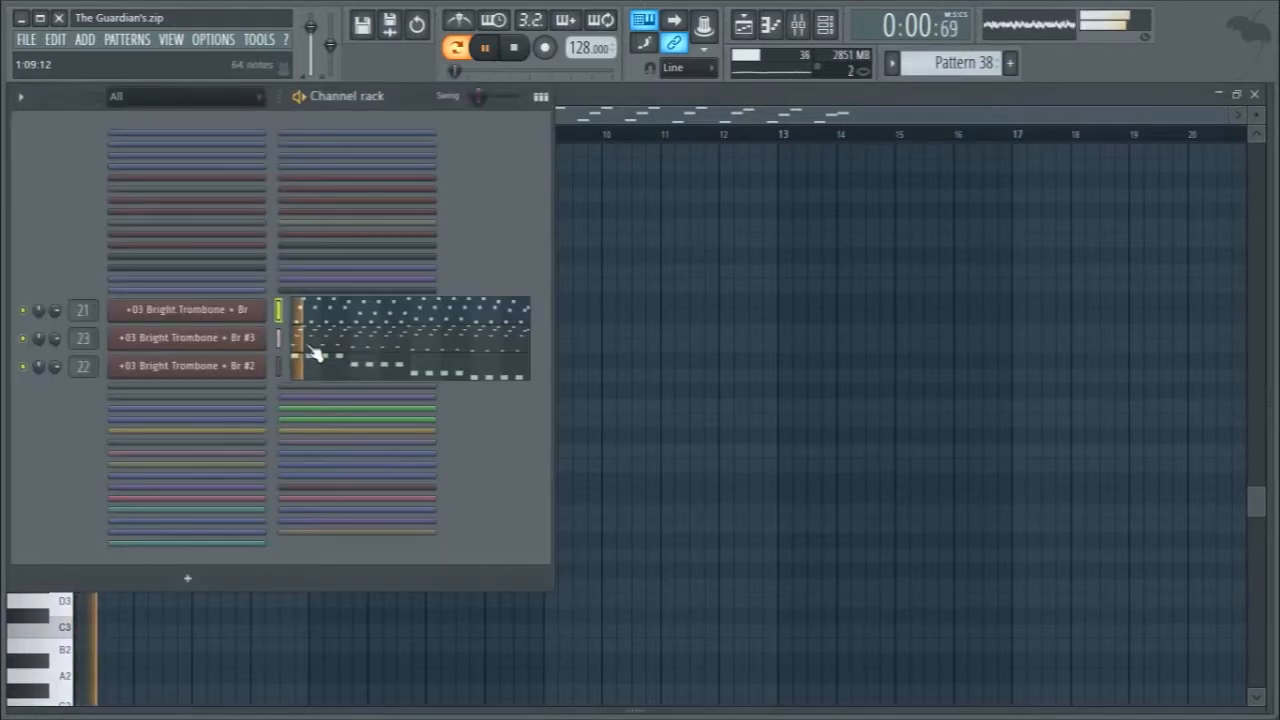
pyautogui.press('F7')
pyautogui.press('space')
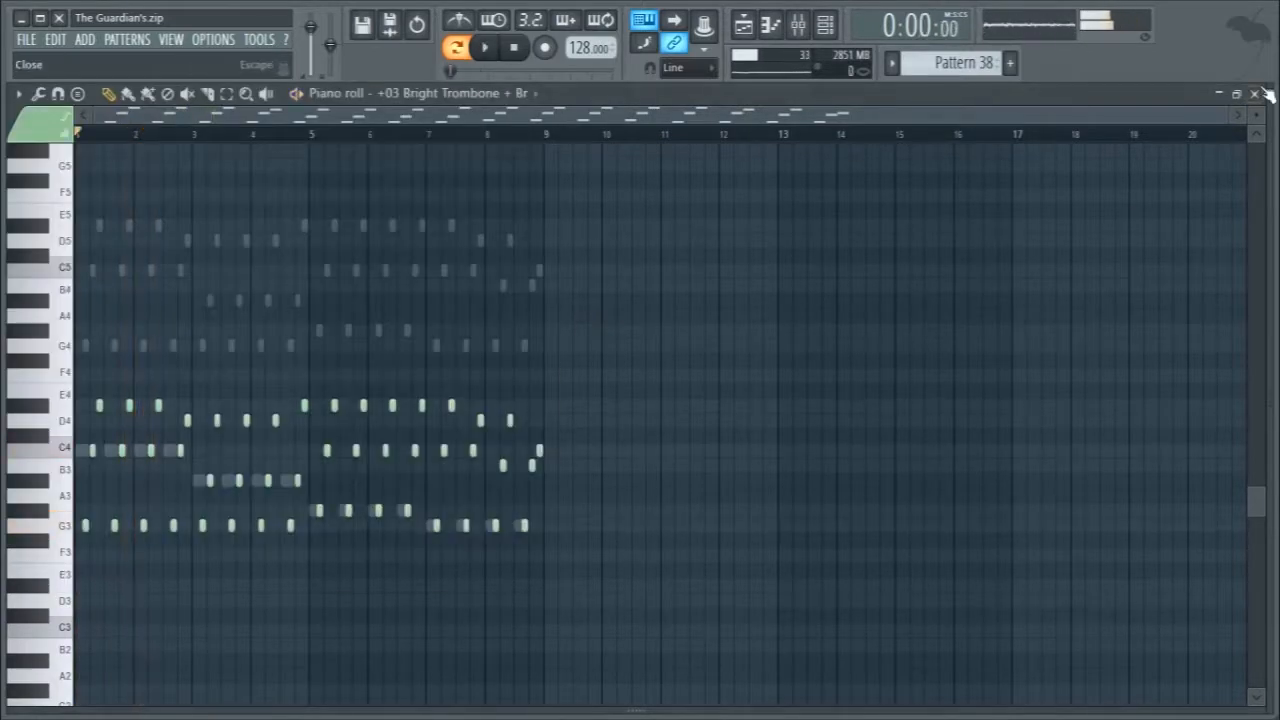
pyautogui.click(1255, 94)
# Audition Pattern 39 and inspect the sampler settings of its VEC3 Bassdrums Clubby 013 channel.
pyautogui.scroll(-1, 935, 64)
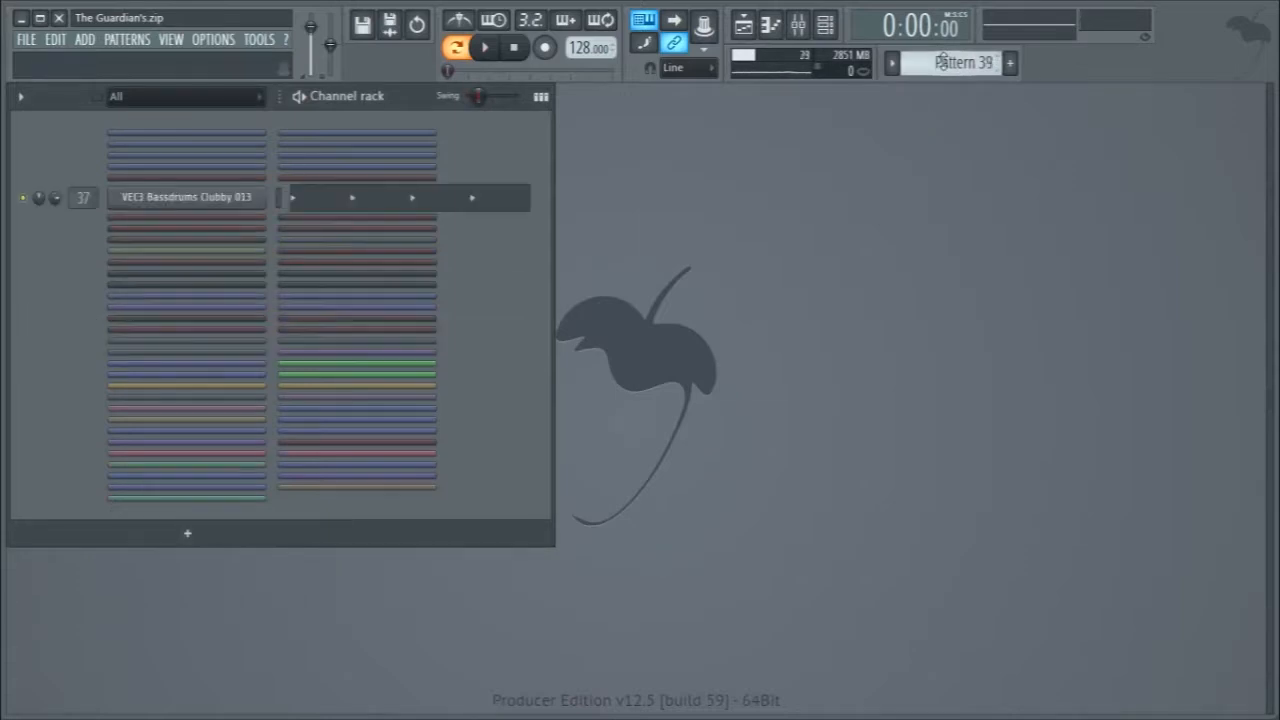
pyautogui.press('space')
pyautogui.click(222, 202)
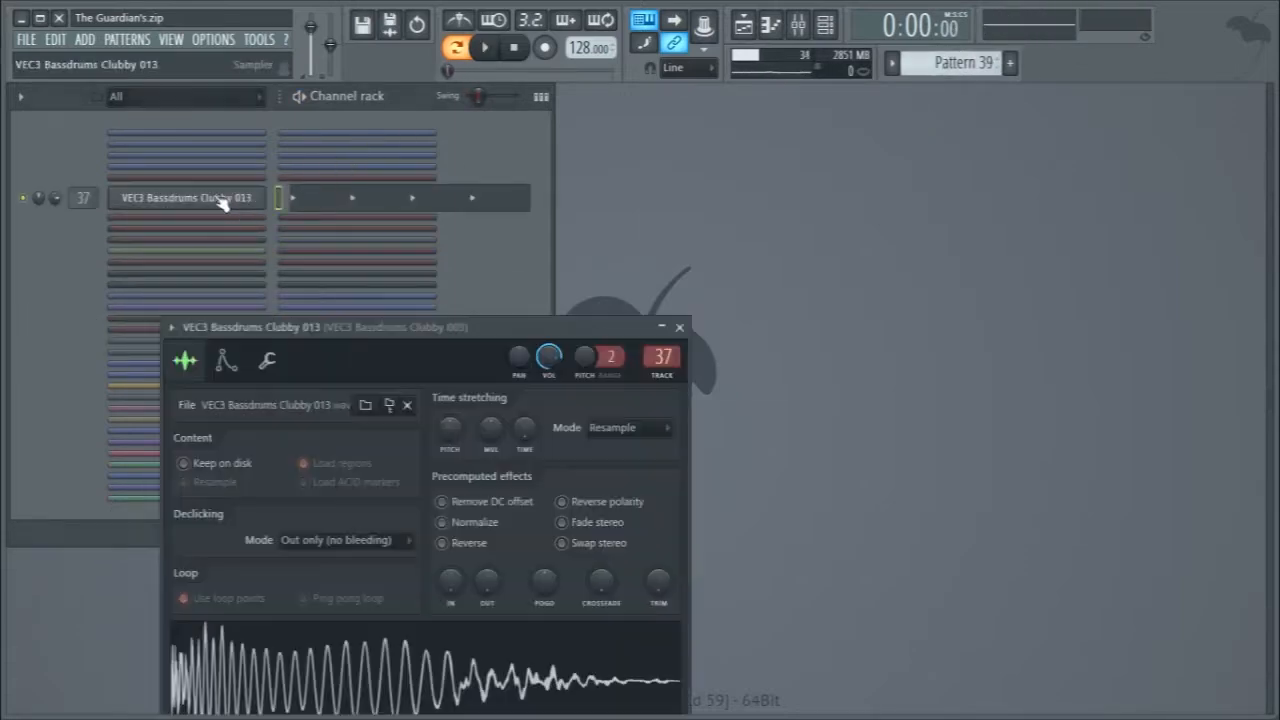
pyautogui.click(222, 202)
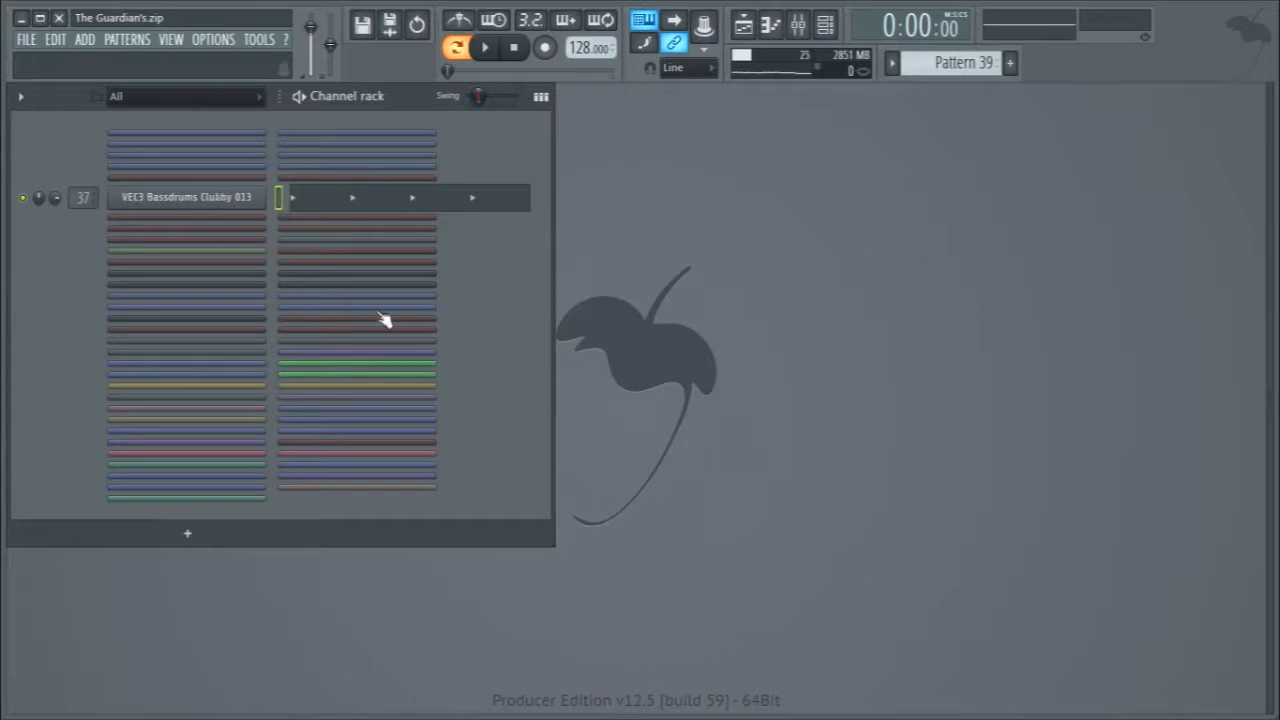
pyautogui.click(459, 20)
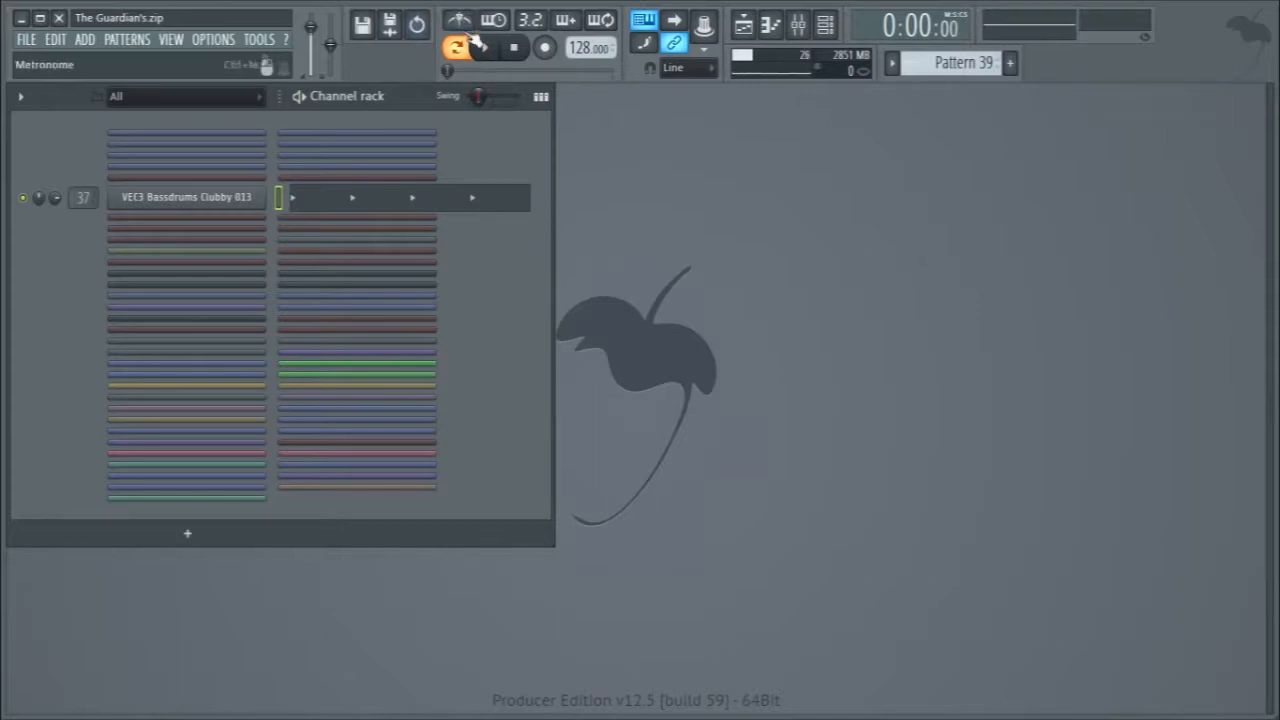
pyautogui.press('space')
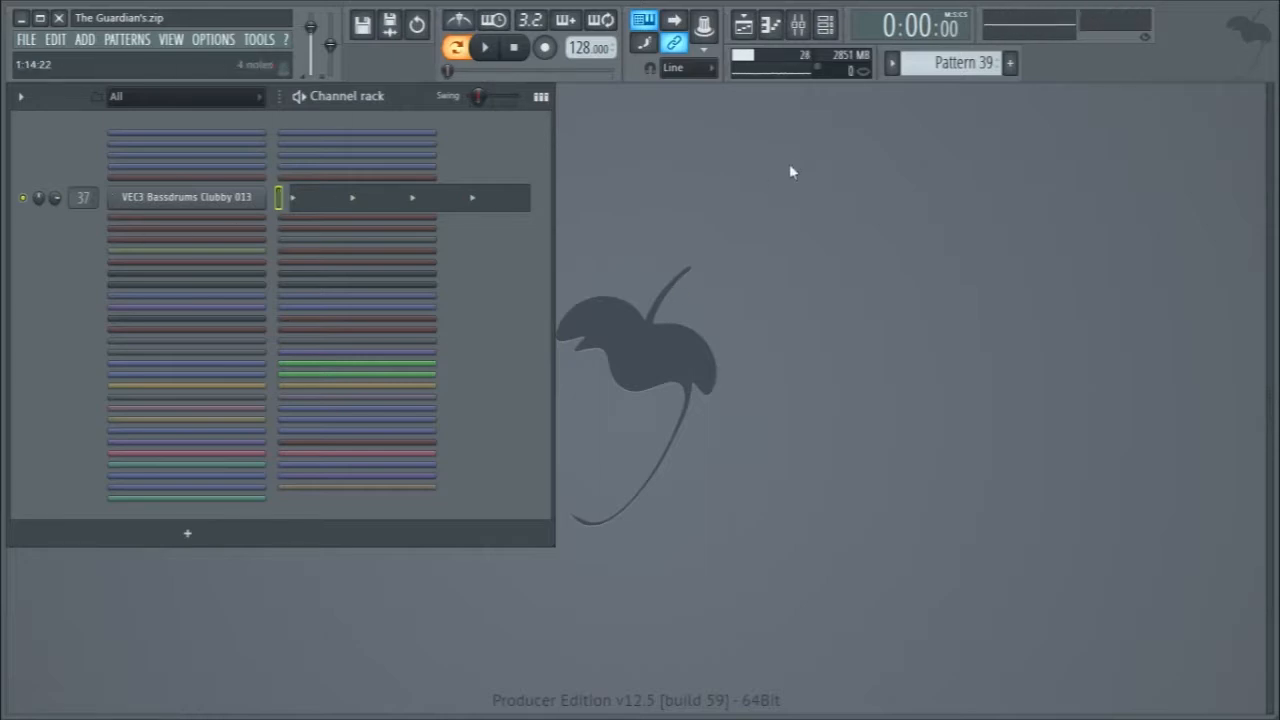
# Play Pattern 40 and view the +03 Bright Trombone + Br #3 notes in the piano roll.
pyautogui.scroll(-1, 942, 64)
pyautogui.press('space')
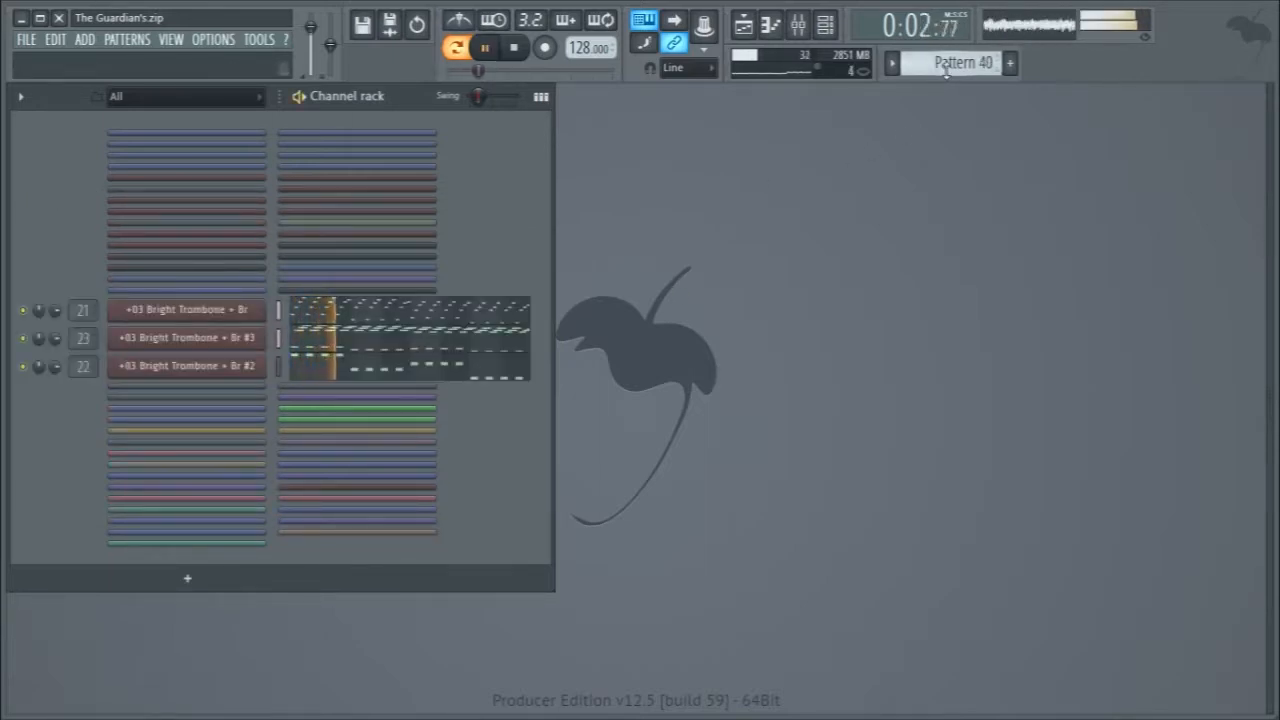
pyautogui.click(434, 343)
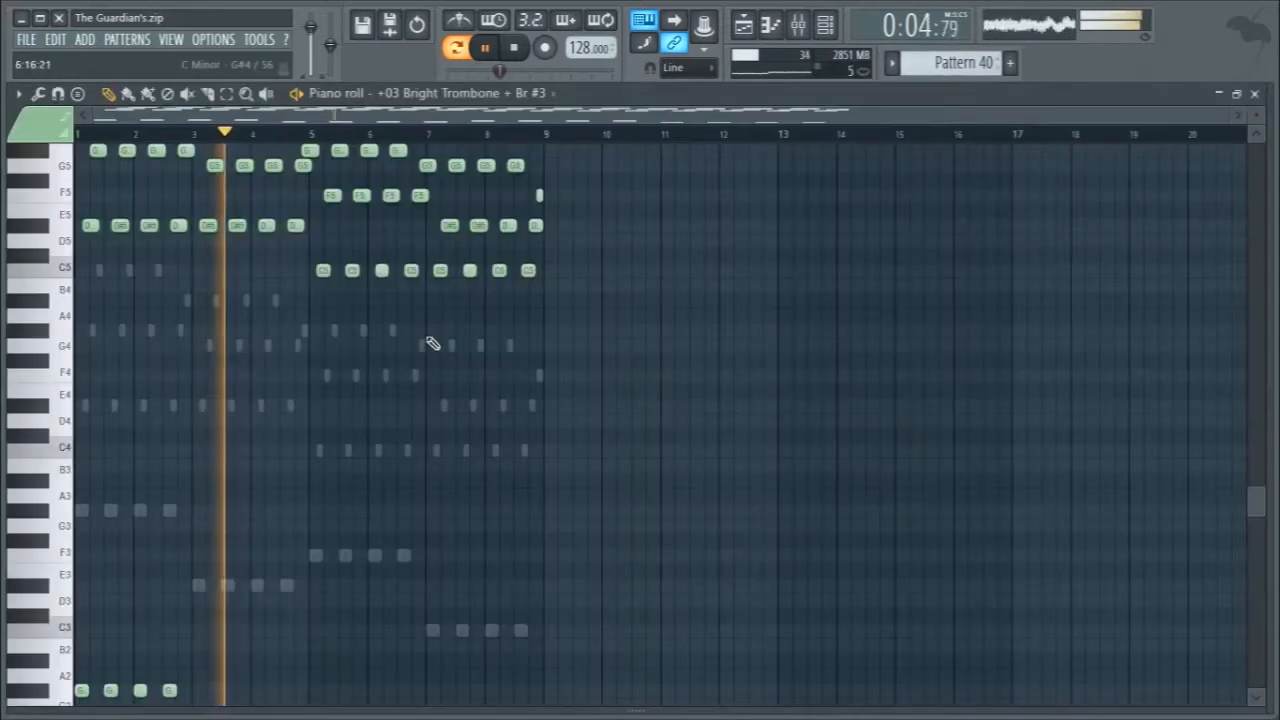
pyautogui.click(1254, 93)
pyautogui.press('space')
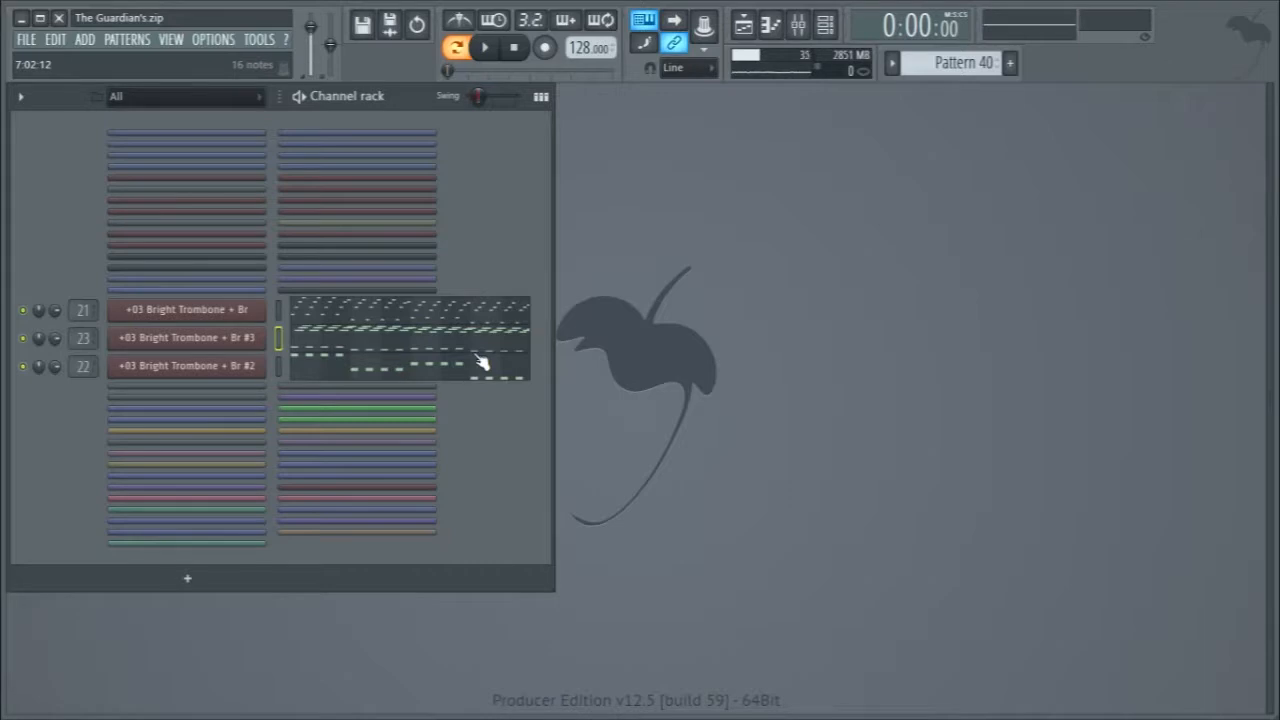
# Play Pattern 41 and view the +03 Bright Trombone + Br notes in the piano roll.
pyautogui.scroll(-1, 940, 62)
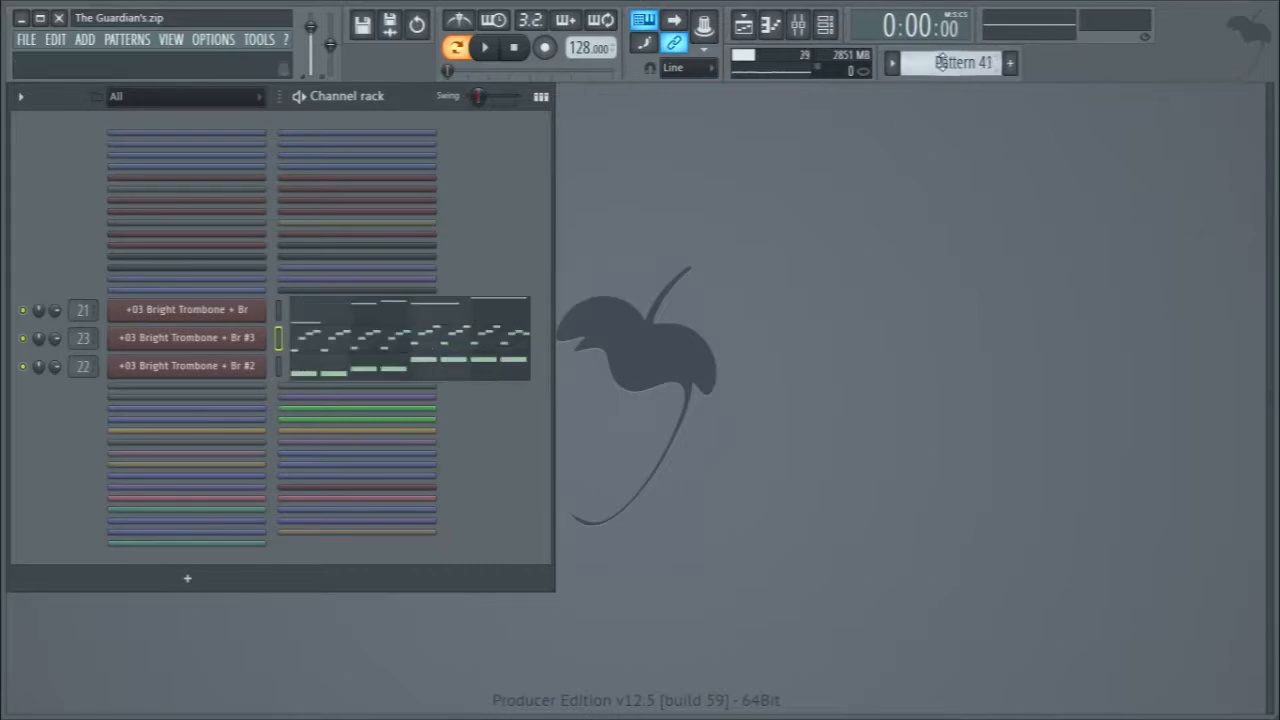
pyautogui.press('space')
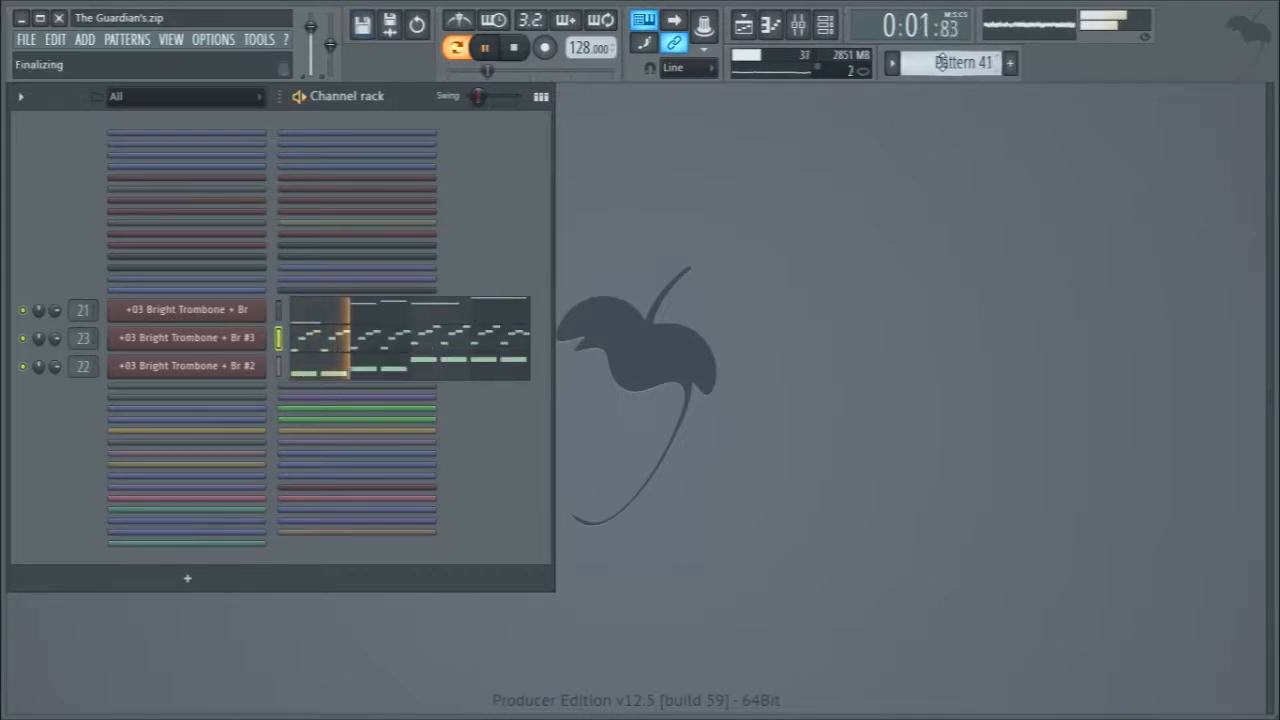
pyautogui.click(414, 309)
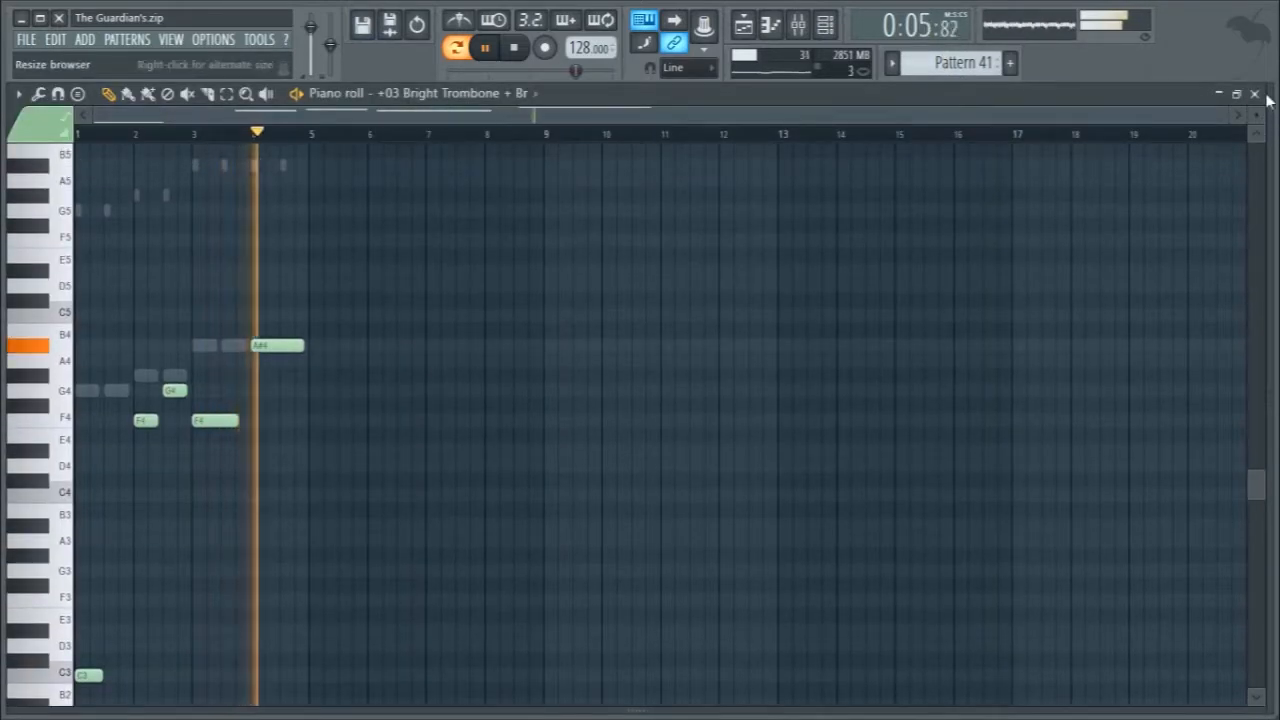
pyautogui.press('F7')
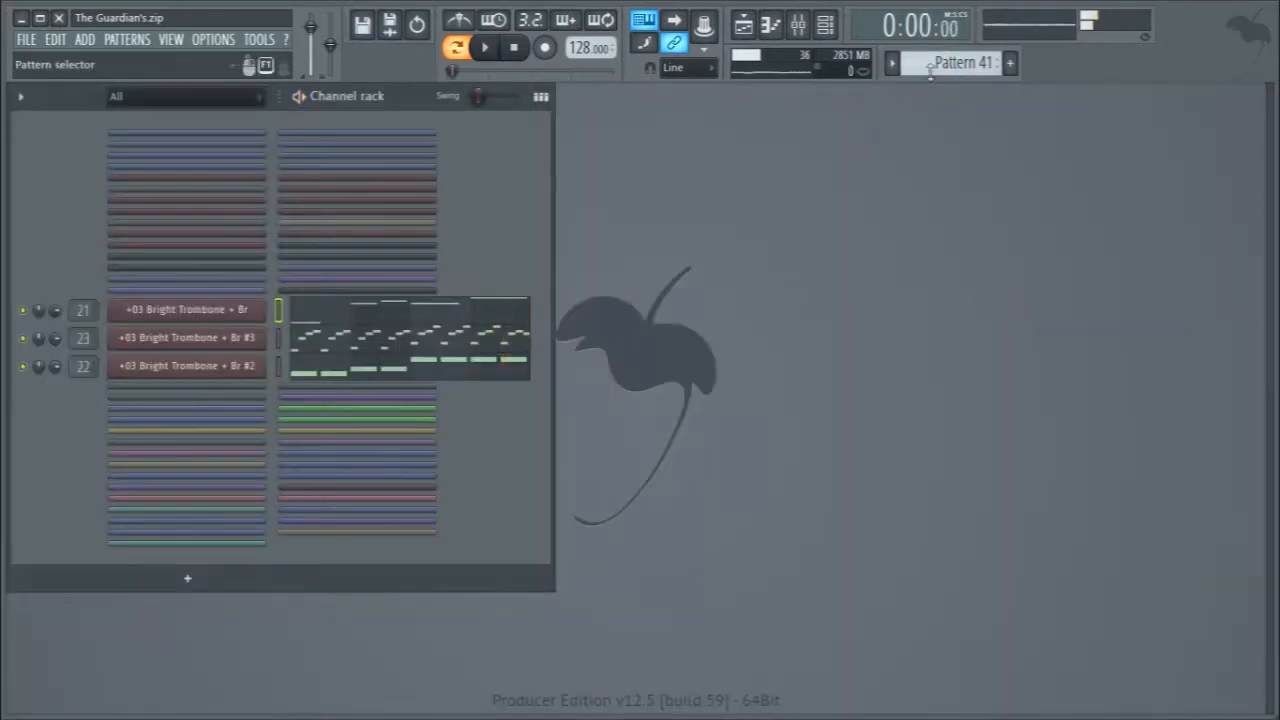
# Audition the BASS FOR CH12 pattern and open its BASS channel's instrument.
pyautogui.scroll(-1, 938, 64)
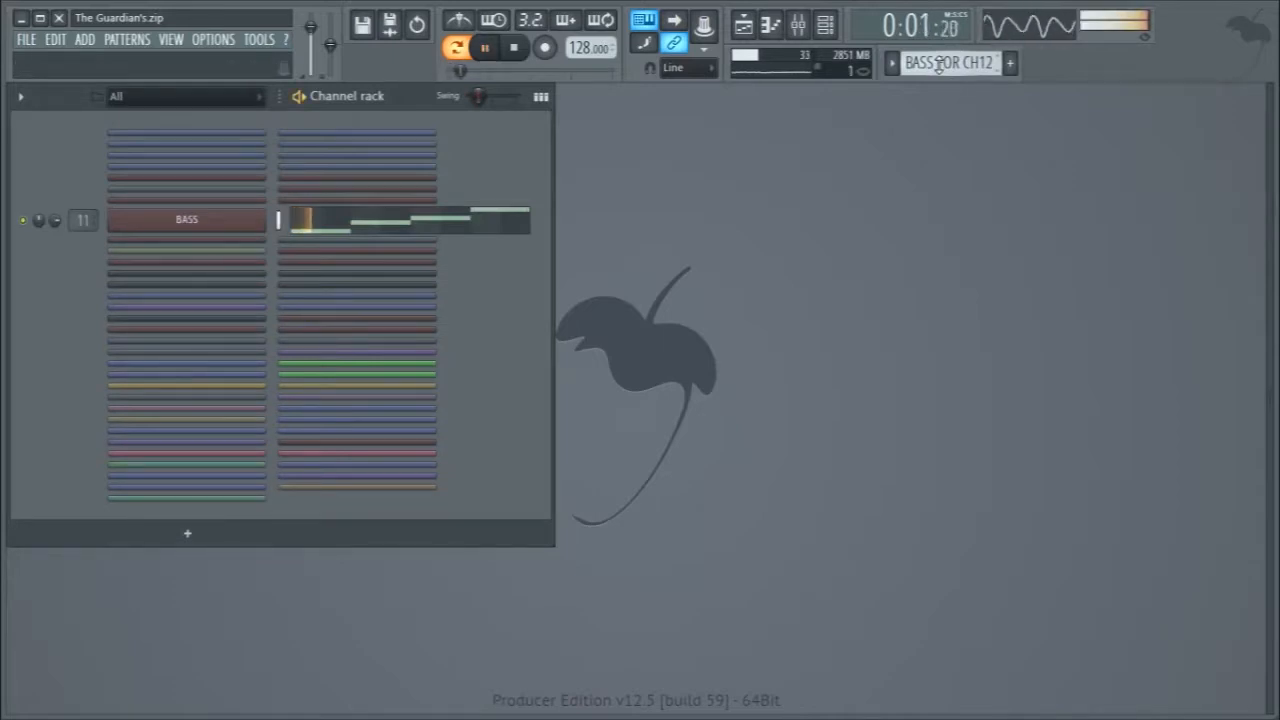
pyautogui.press('space')
pyautogui.scroll(1, 938, 64)
pyautogui.click(187, 219)
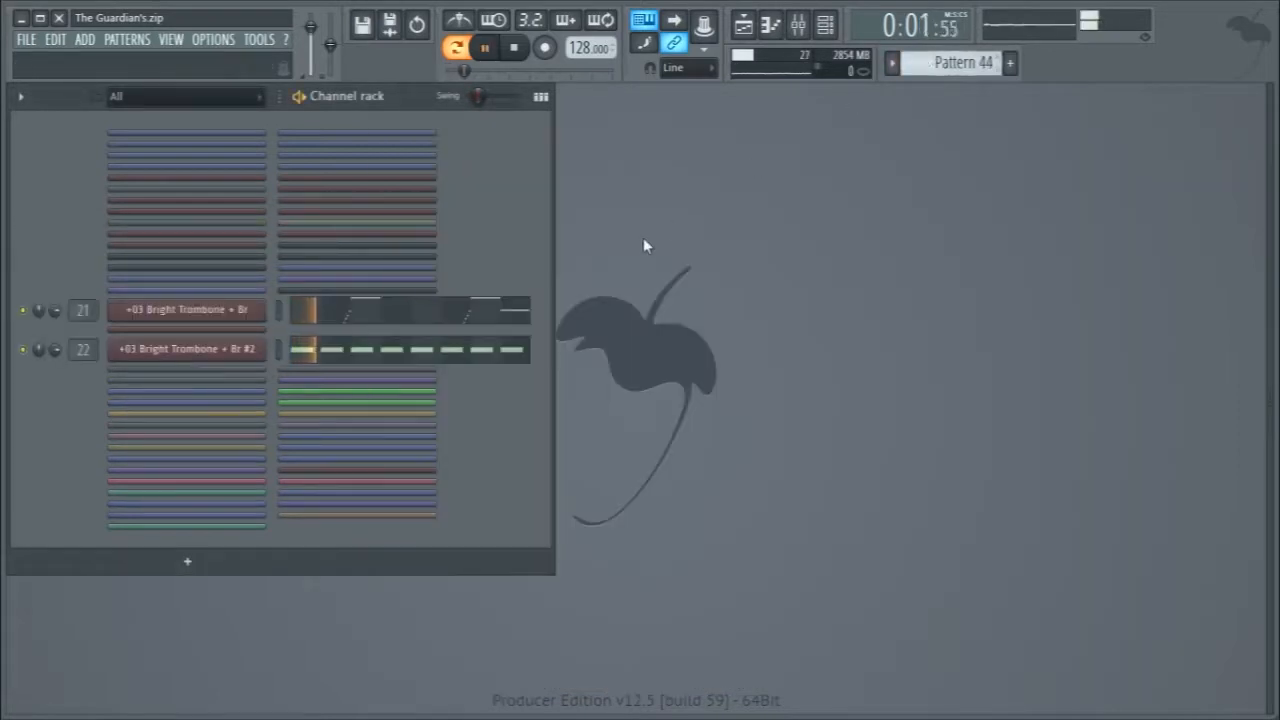
# View the +03 Bright Trombone + Br notes of Pattern 44 in the piano roll and stop playback.
pyautogui.click(400, 316)
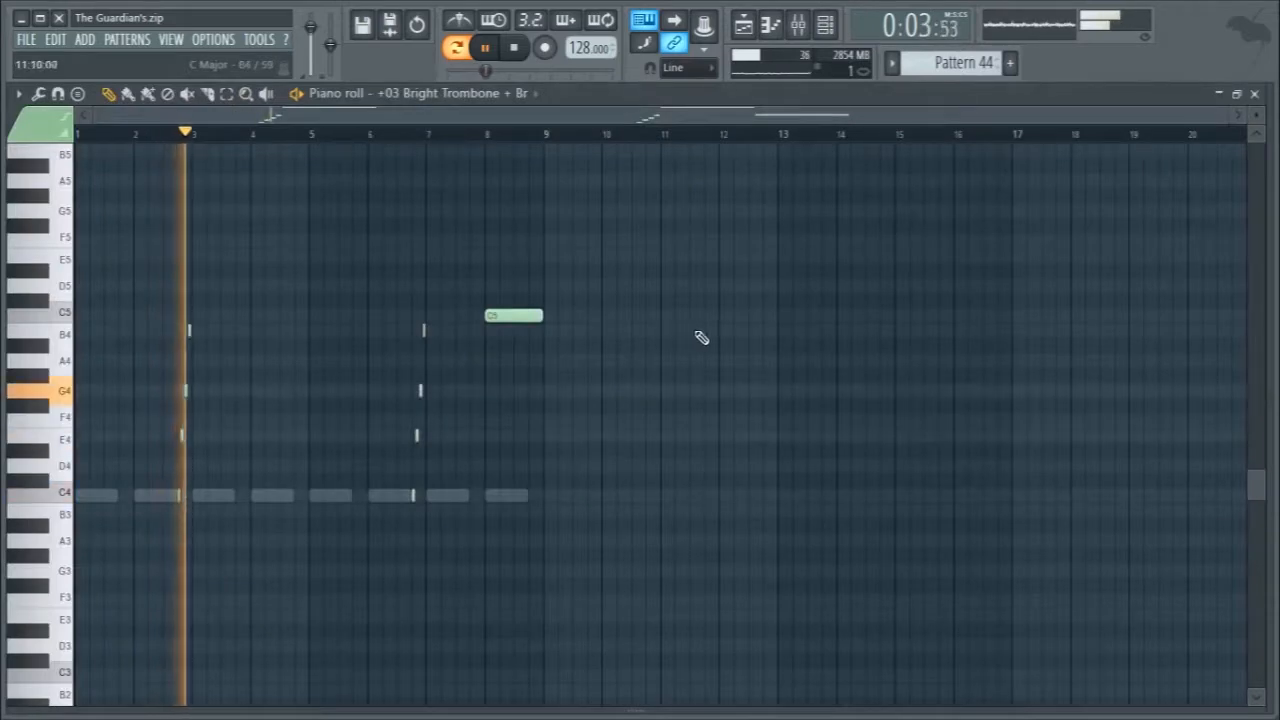
pyautogui.scroll(3, 703, 337)
pyautogui.click(1254, 94)
pyautogui.press('space')
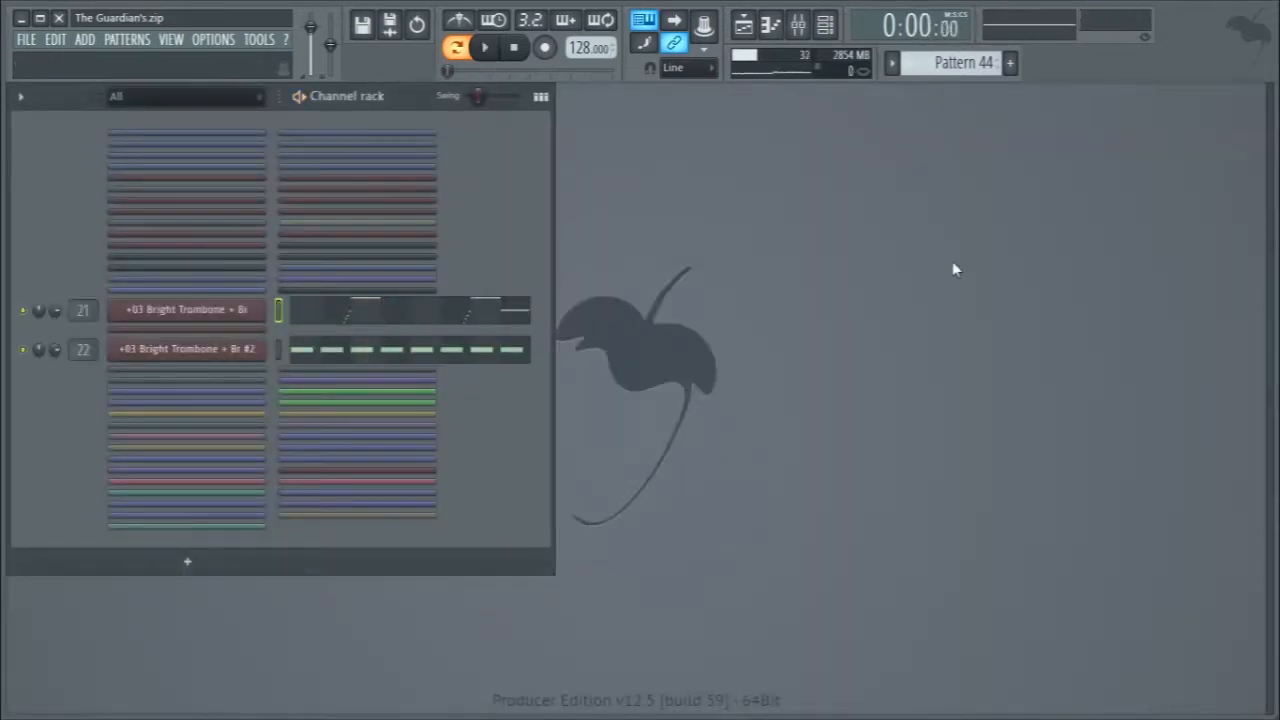
# Play the song in the playlist from the start of the first Pattern 44 clip on the horns/brass/strings track.
pyautogui.click(744, 25)
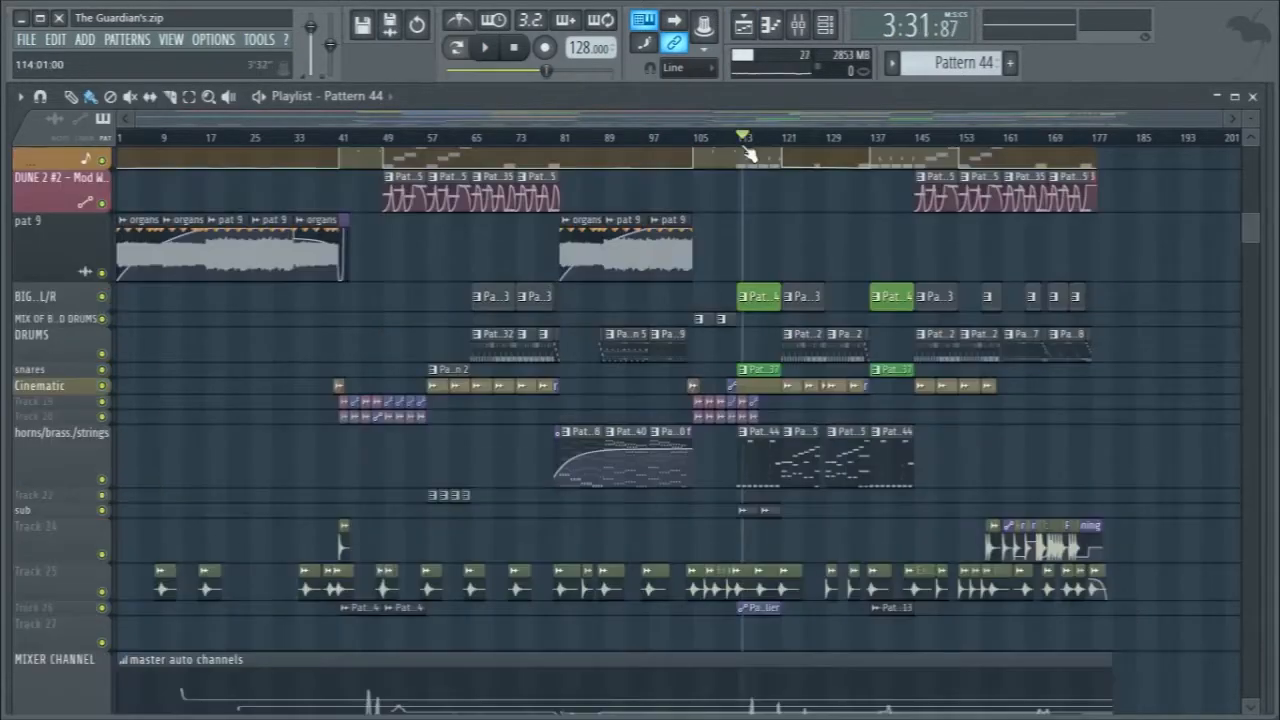
pyautogui.moveTo(745, 149); pyautogui.dragTo(736, 148)
pyautogui.press('space')
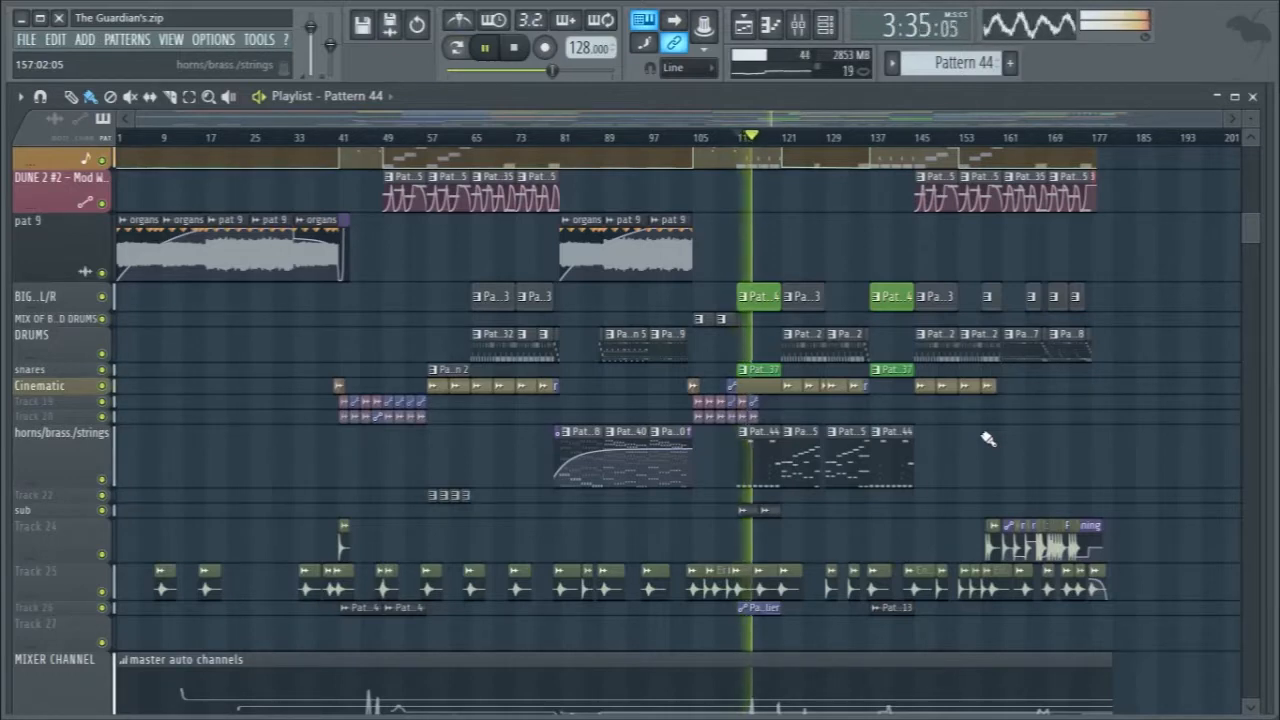
pyautogui.press('space')
pyautogui.click(1256, 97)
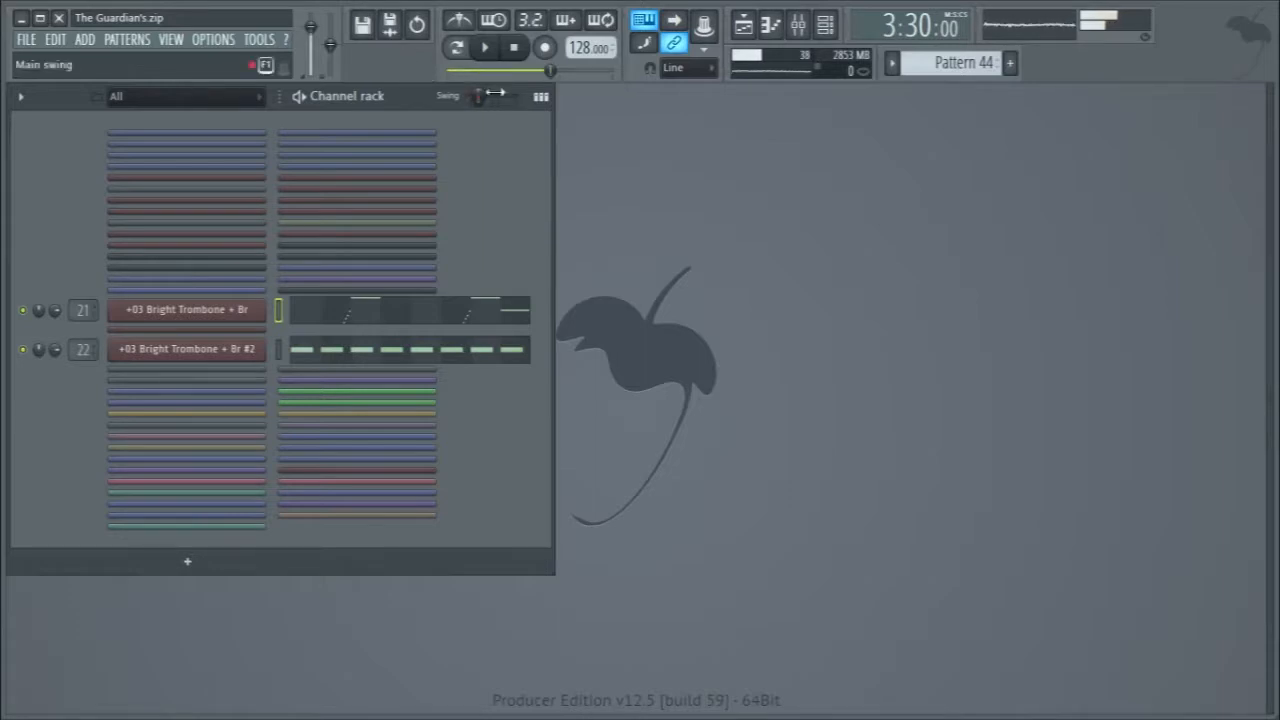
# Audition Pattern 45 in a widened channel rack and view its +03 Bright Trombone + Br #3 notes in the piano roll.
pyautogui.scroll(-1, 955, 62)
pyautogui.click(455, 47)
pyautogui.press('space')
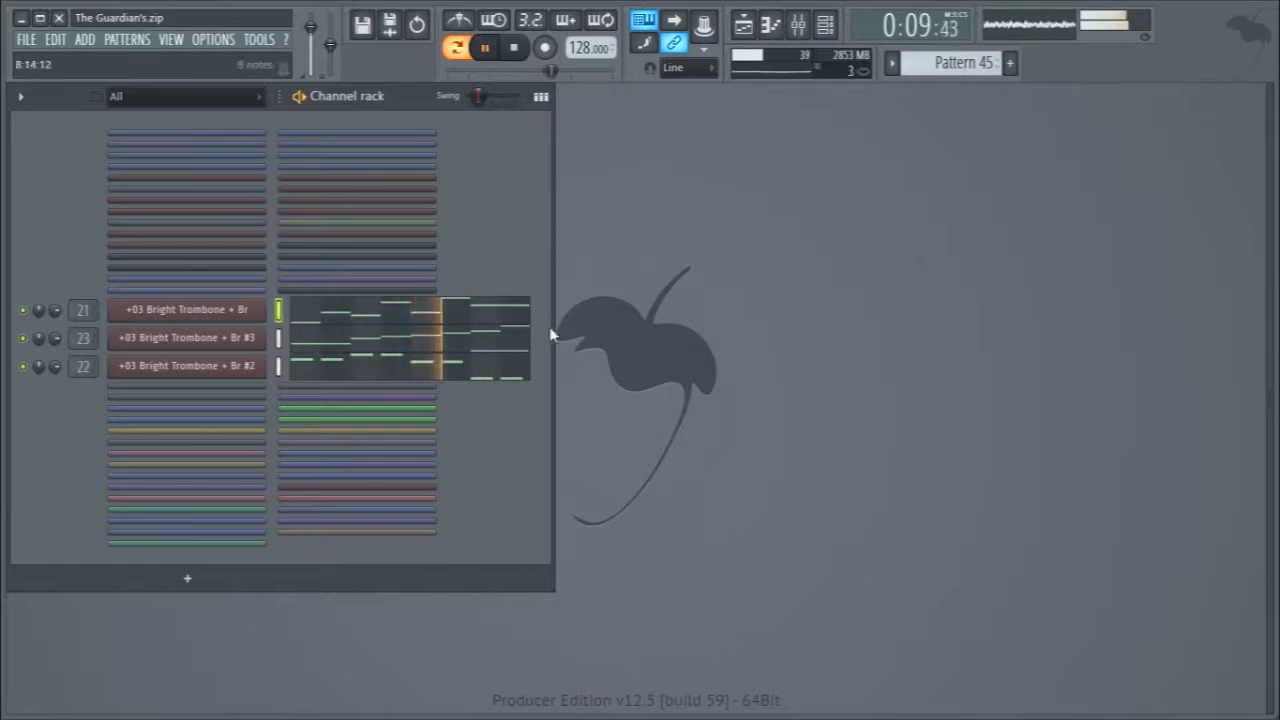
pyautogui.moveTo(553, 332); pyautogui.dragTo(1264, 336)
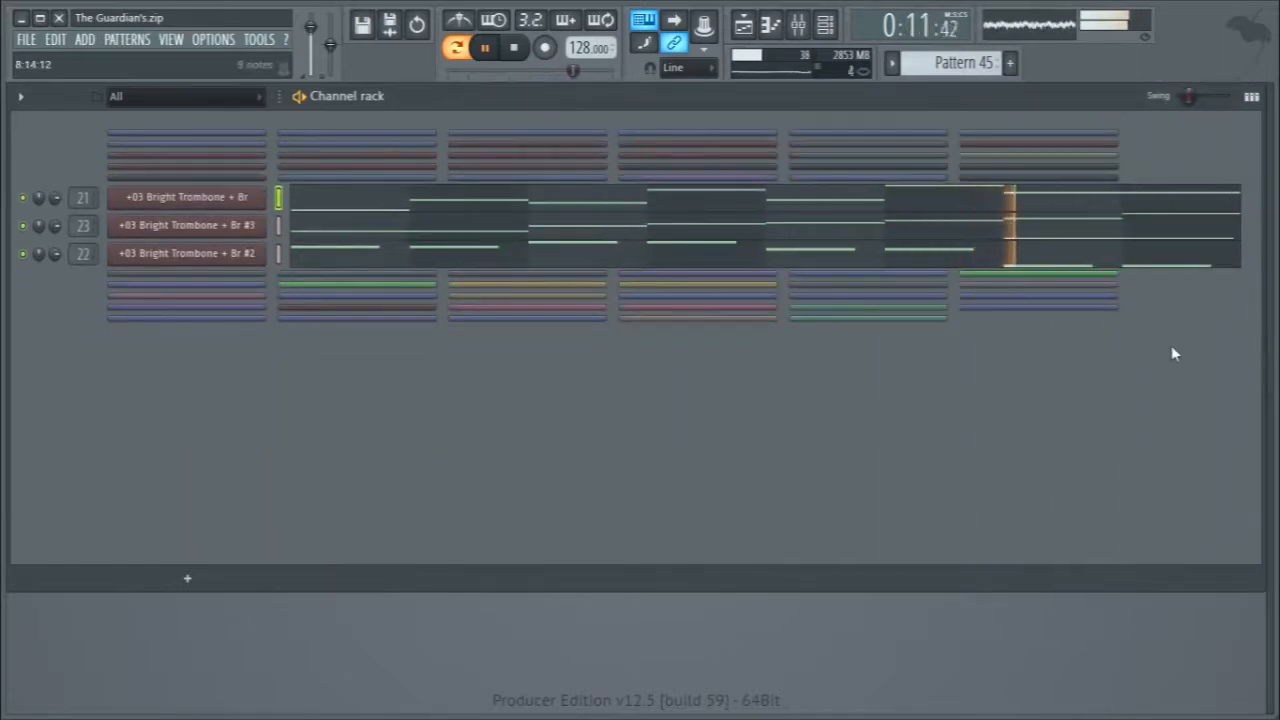
pyautogui.press('space')
pyautogui.click(923, 222)
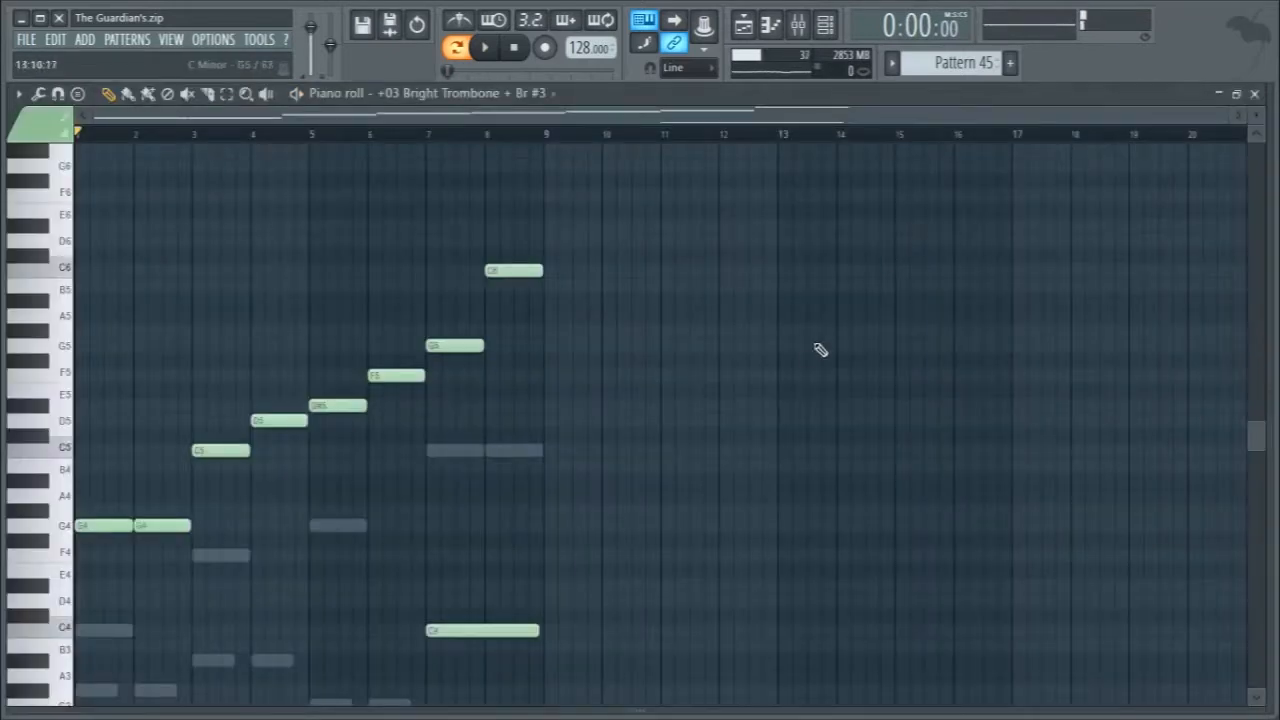
pyautogui.click(1254, 93)
# Audition Pattern 46 with the BASS channel and Pattern 47 with the RealGuitar channel.
pyautogui.scroll(-1, 963, 64)
pyautogui.press('space')
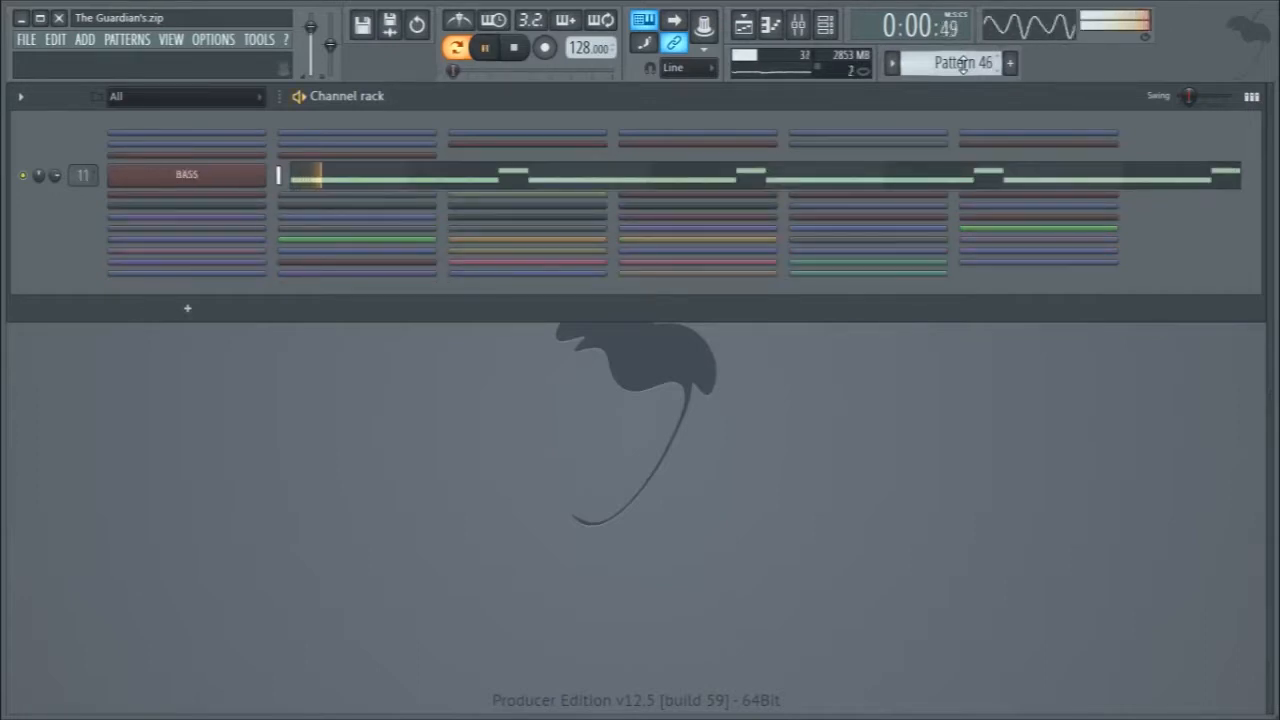
pyautogui.scroll(-1, 963, 64)
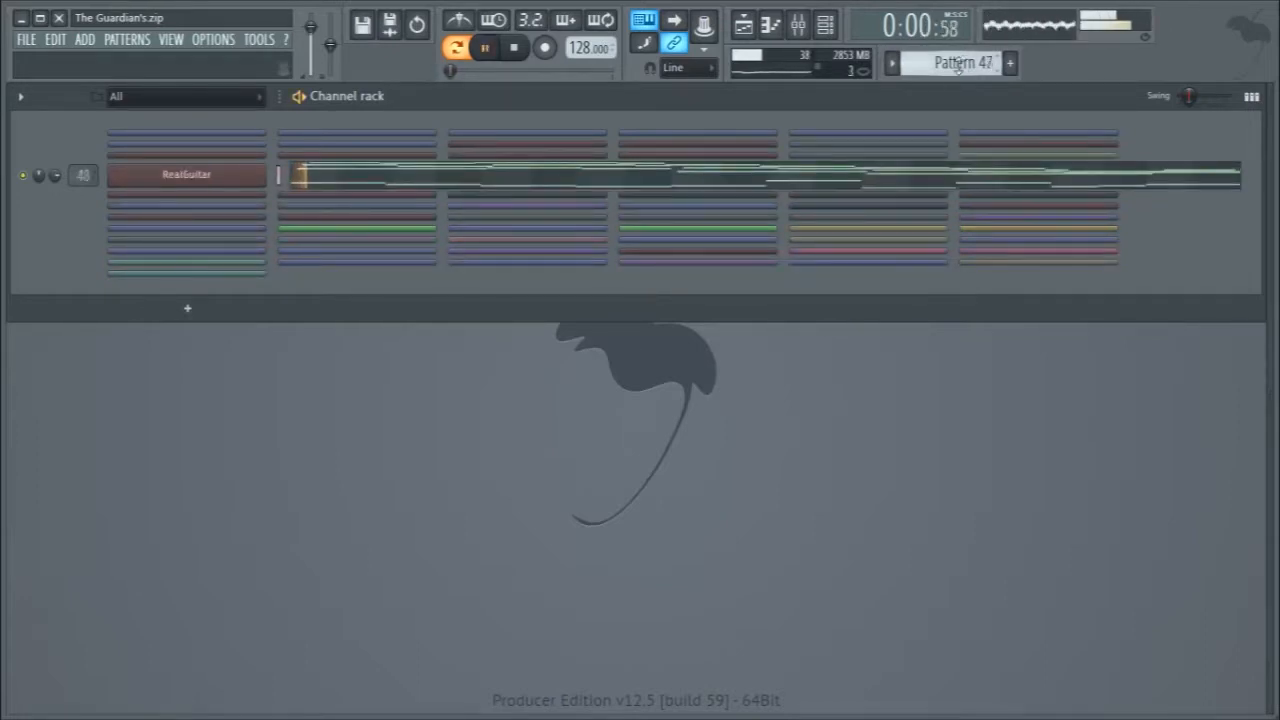
pyautogui.press('space')
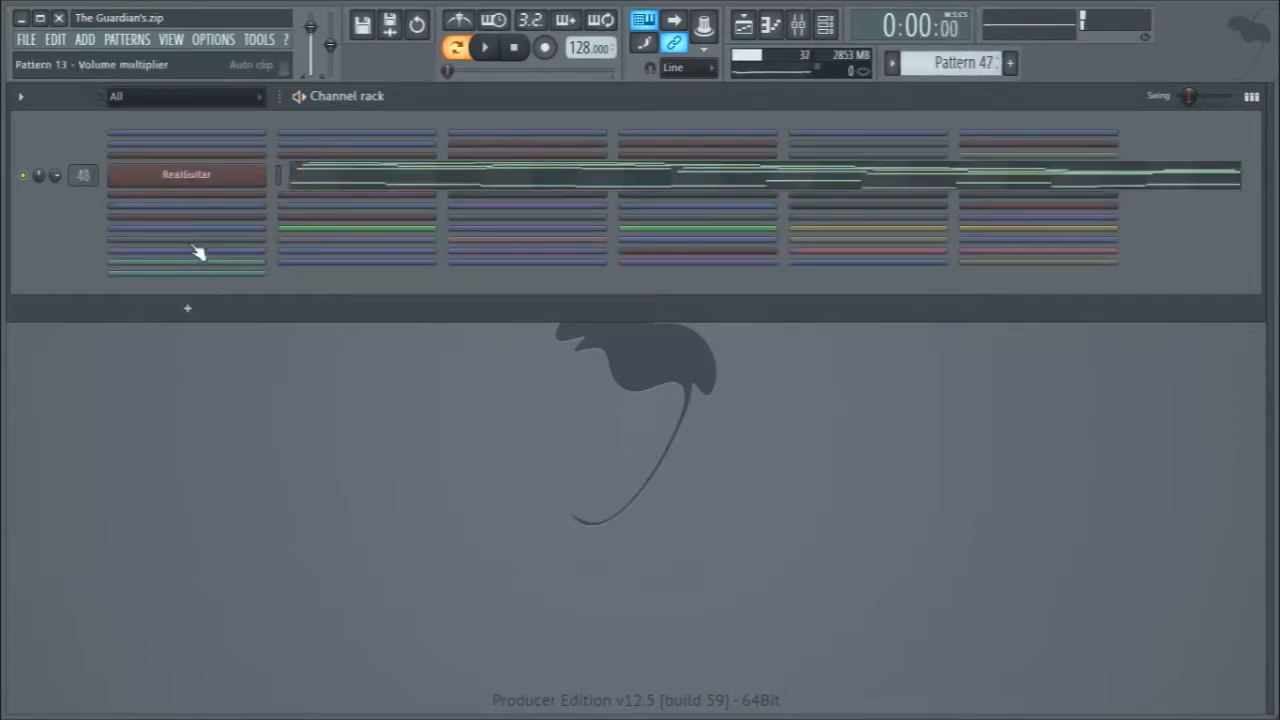
# Inspect the RealGuitar instrument of Pattern 47 and play its notes in the piano roll.
pyautogui.click(187, 176)
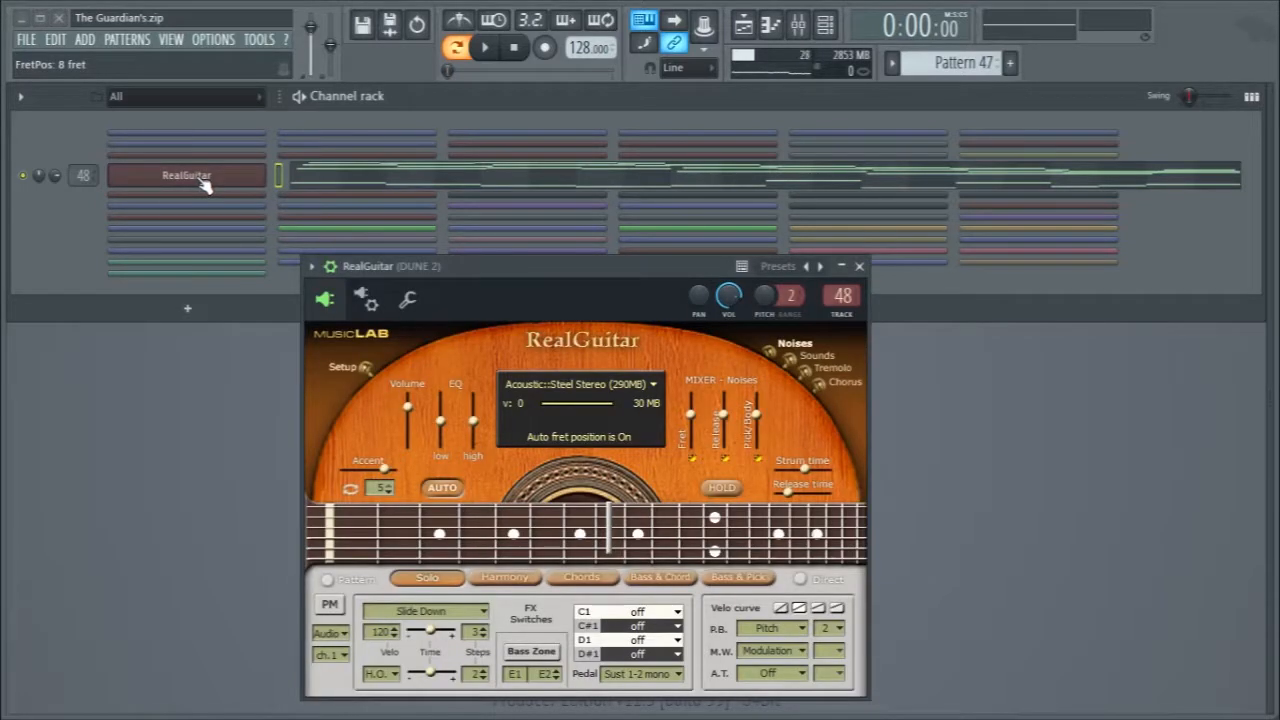
pyautogui.click(203, 186)
pyautogui.click(303, 177)
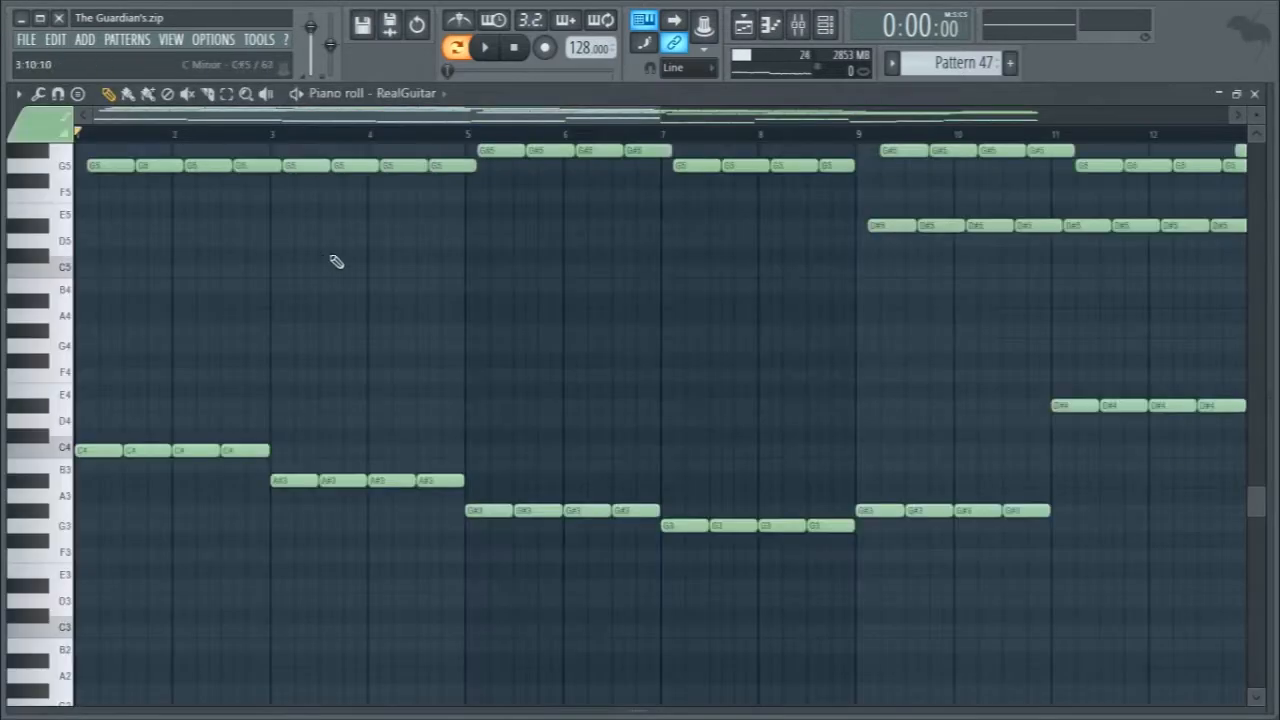
pyautogui.keyDown('ctrl'); pyautogui.scroll(-4, 383, 295); pyautogui.keyUp('ctrl')
pyautogui.scroll(-2, 374, 386)
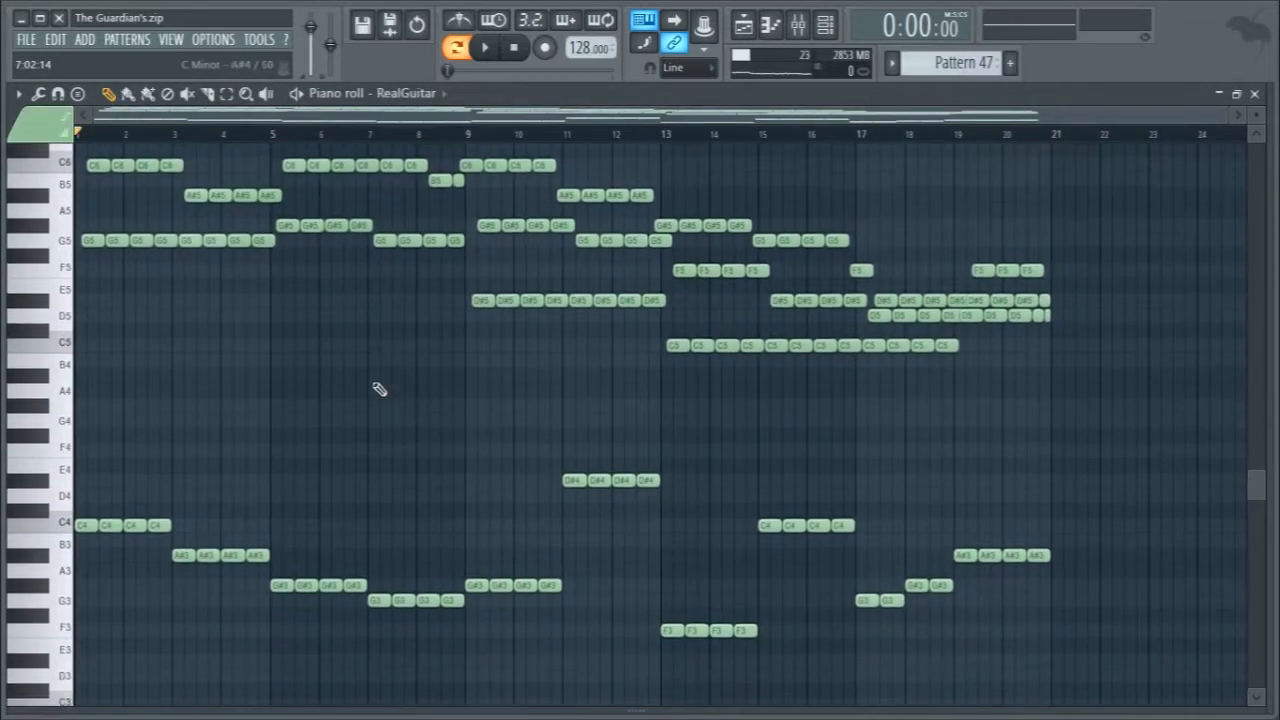
pyautogui.scroll(3, 434, 377)
pyautogui.press('space')
pyautogui.scroll(-1, 434, 380)
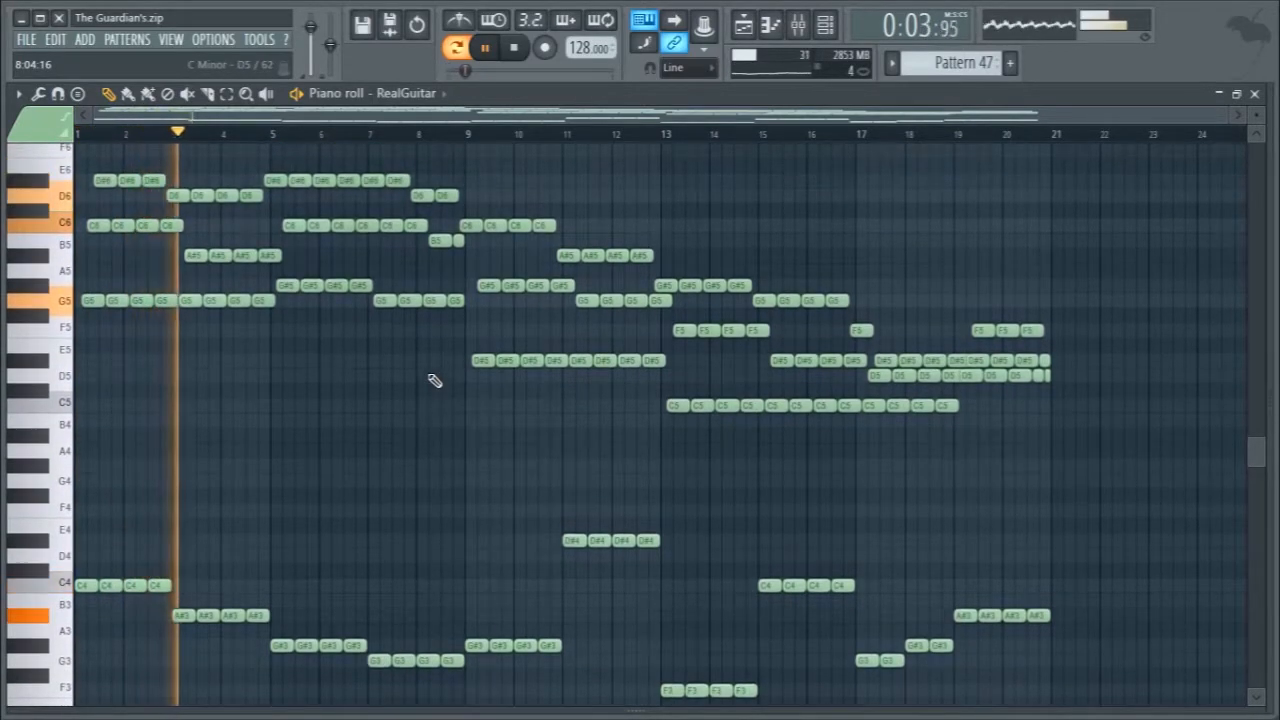
pyautogui.press('space')
pyautogui.click(1254, 93)
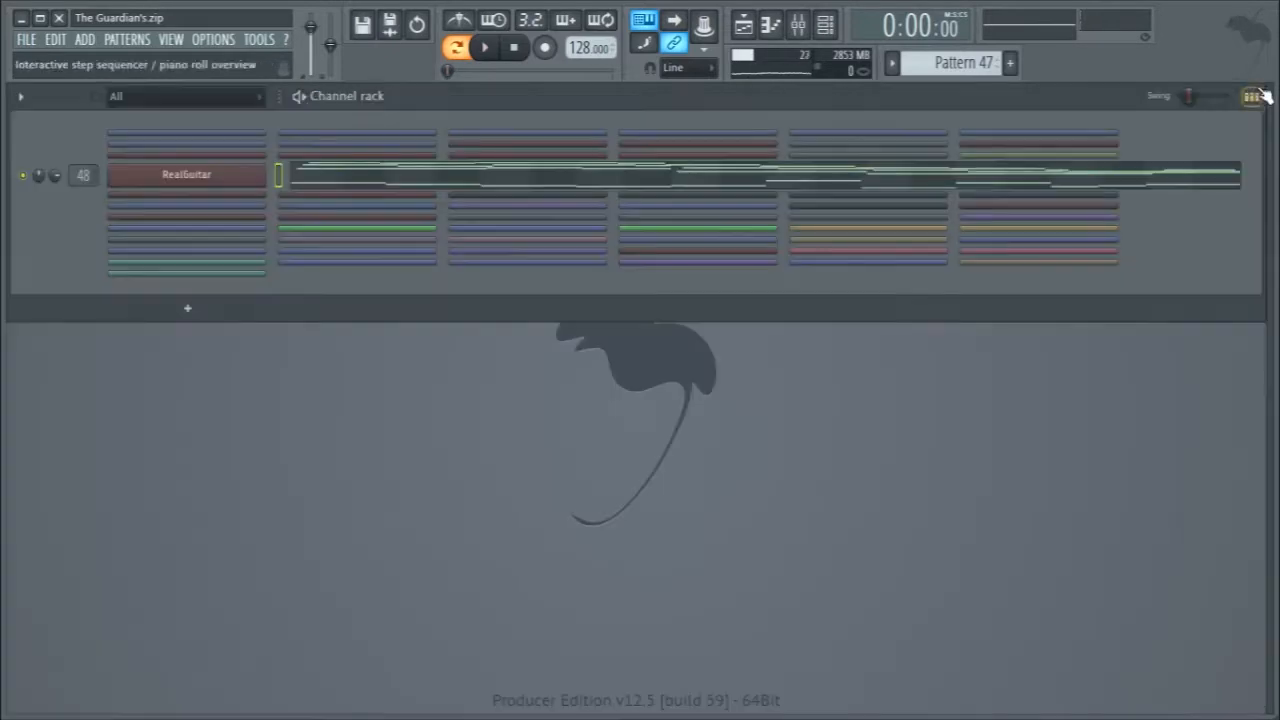
# Inspect the Fruity Limiter, 20Hz + 18kHz cut and GTR Solo Tool Rack Stereo effects on the DUNE 2 mixer track.
pyautogui.press('F9')
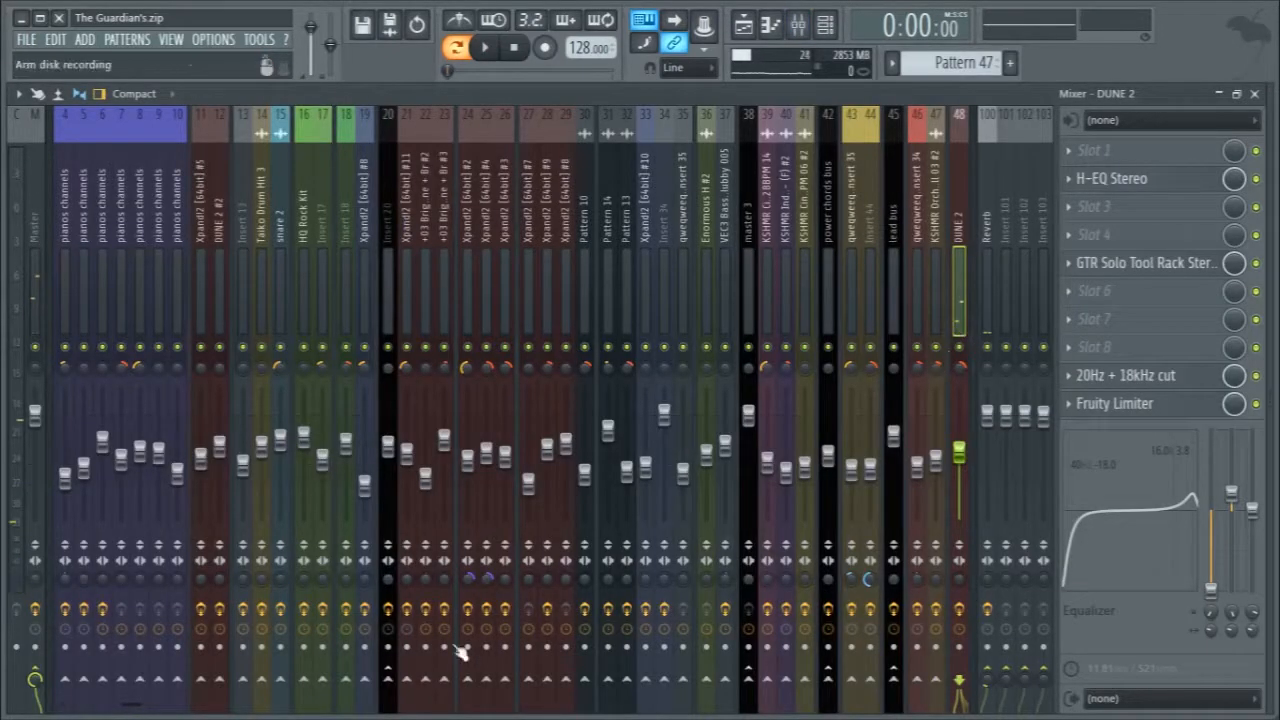
pyautogui.moveTo(128, 708); pyautogui.dragTo(335, 708)
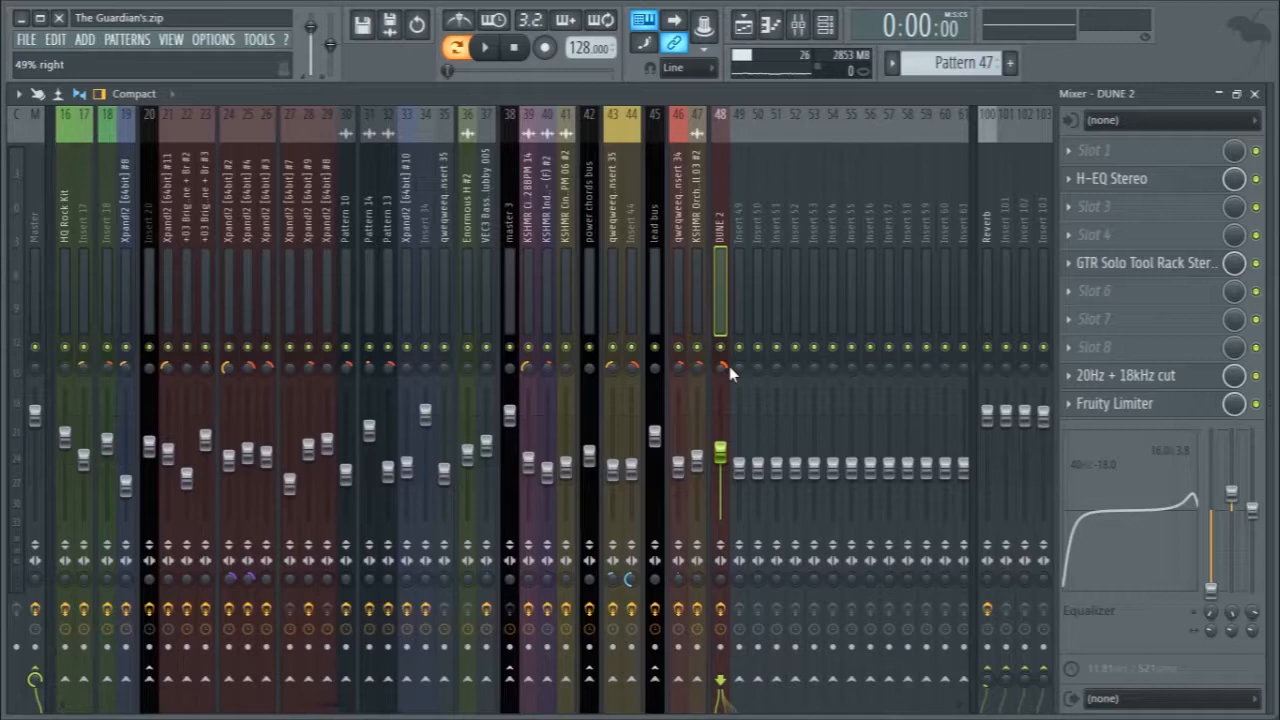
pyautogui.click(1160, 406)
pyautogui.click(1163, 375)
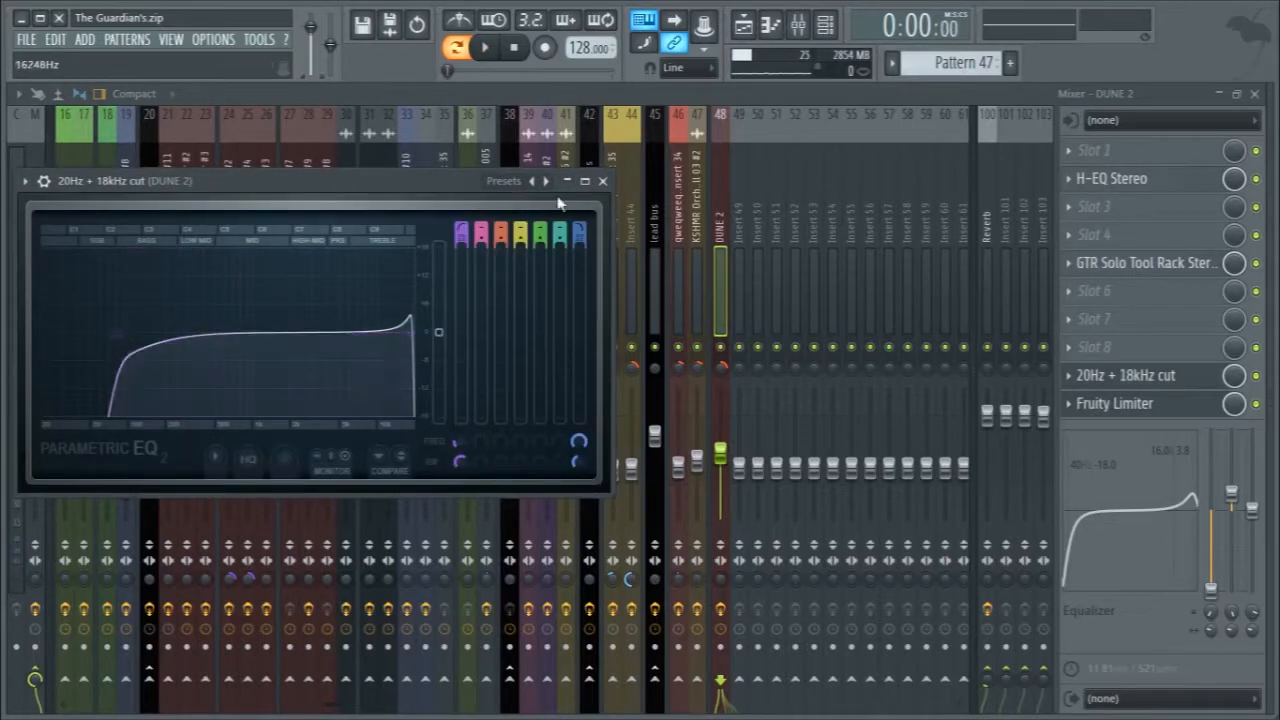
pyautogui.click(603, 181)
pyautogui.click(1148, 265)
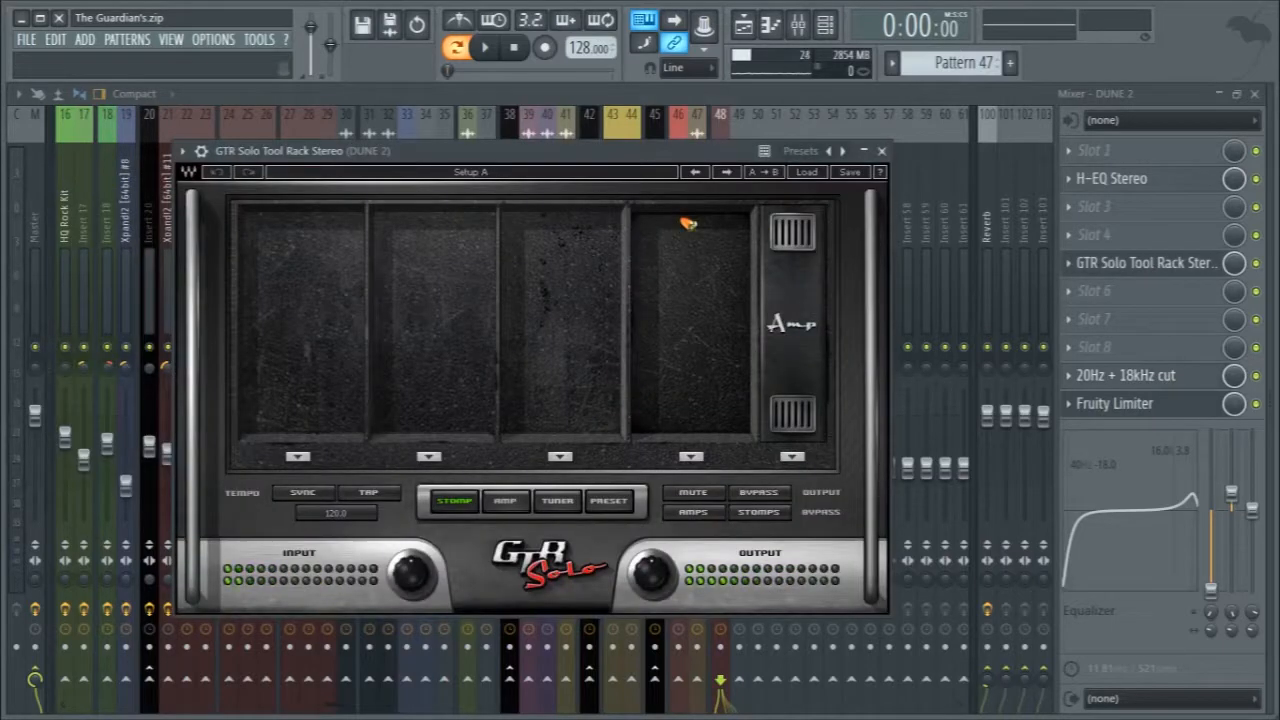
pyautogui.click(880, 151)
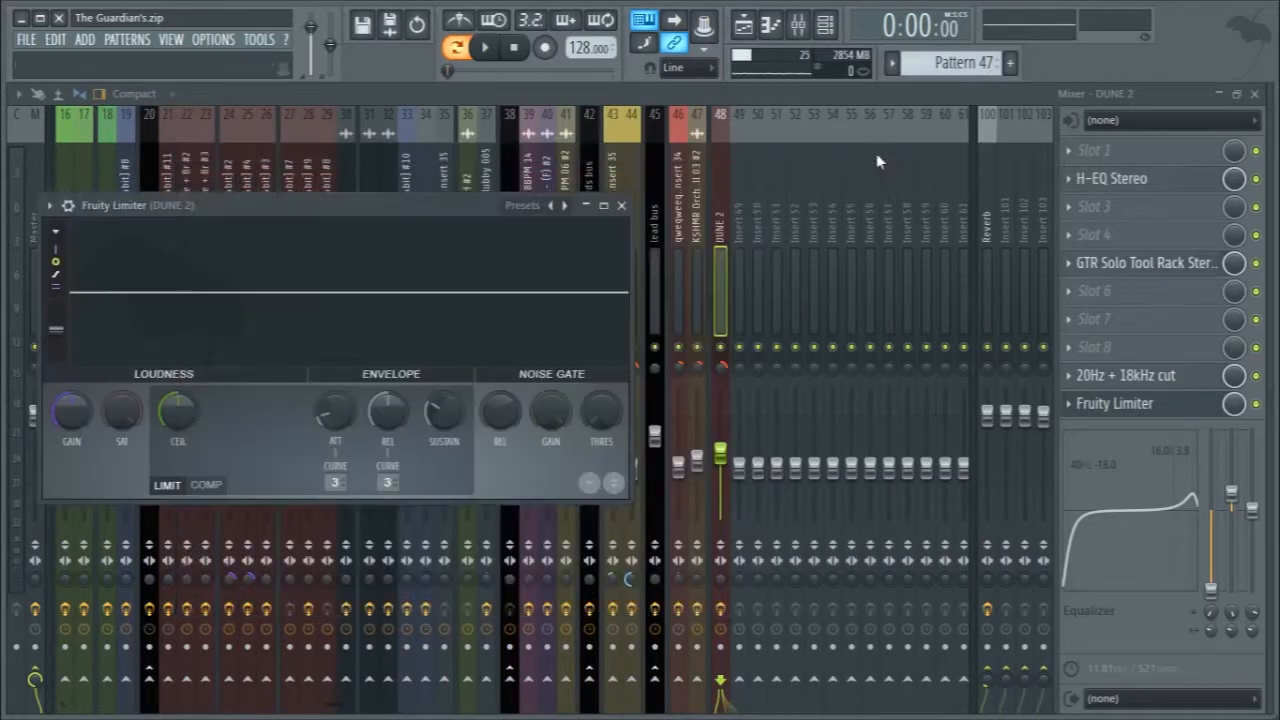
pyautogui.click(622, 206)
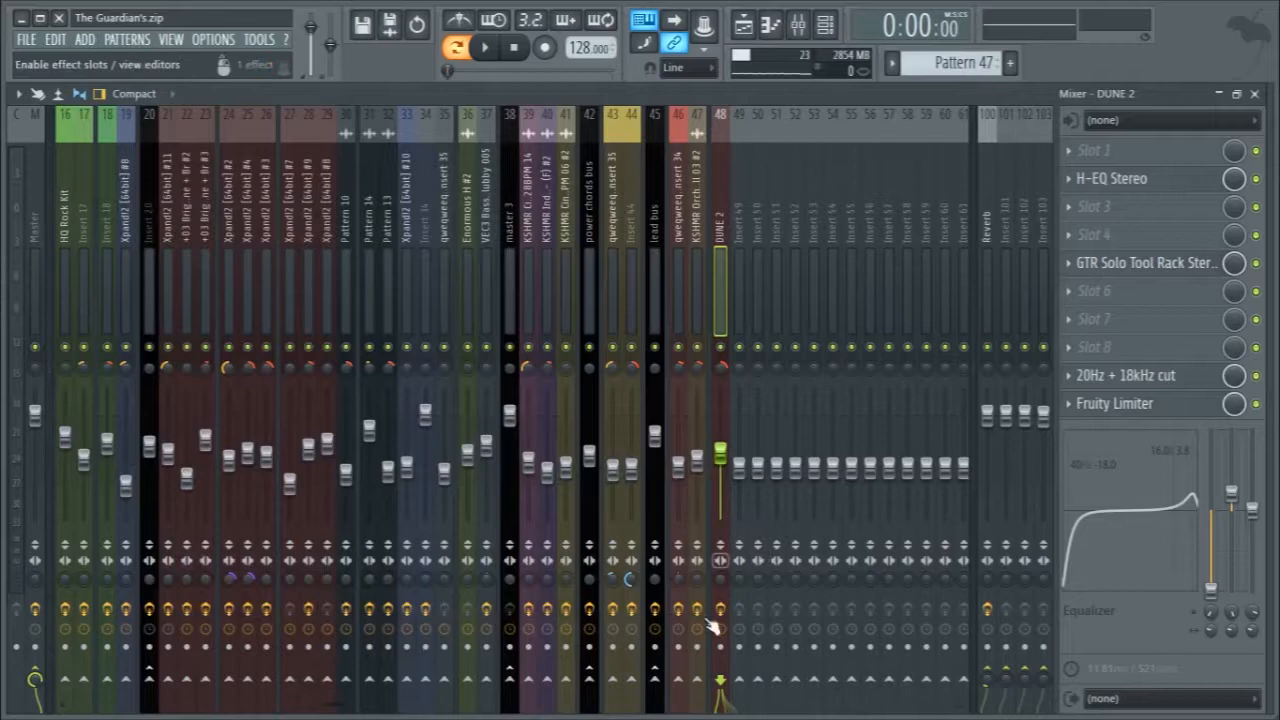
# Audition Pattern 47 and show the amp settings of GTR Solo Tool Rack Stereo on the DUNE 2 track.
pyautogui.press('space')
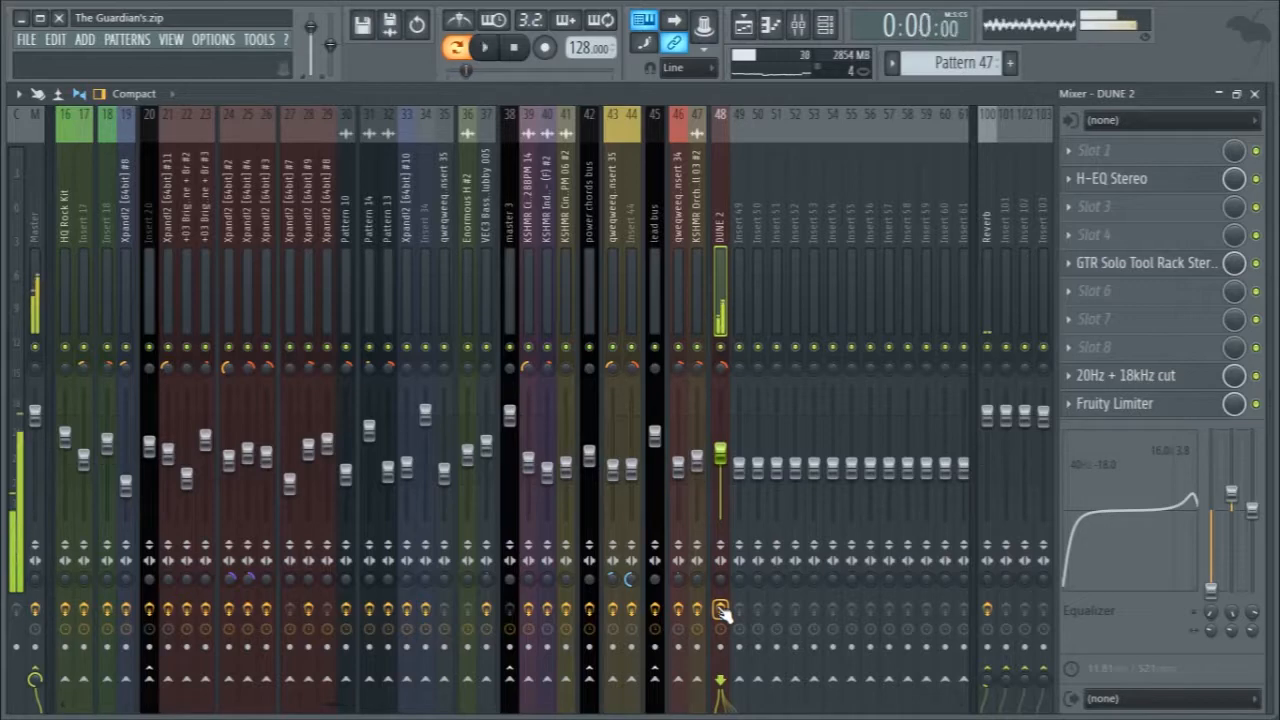
pyautogui.press('space')
pyautogui.click(1192, 262)
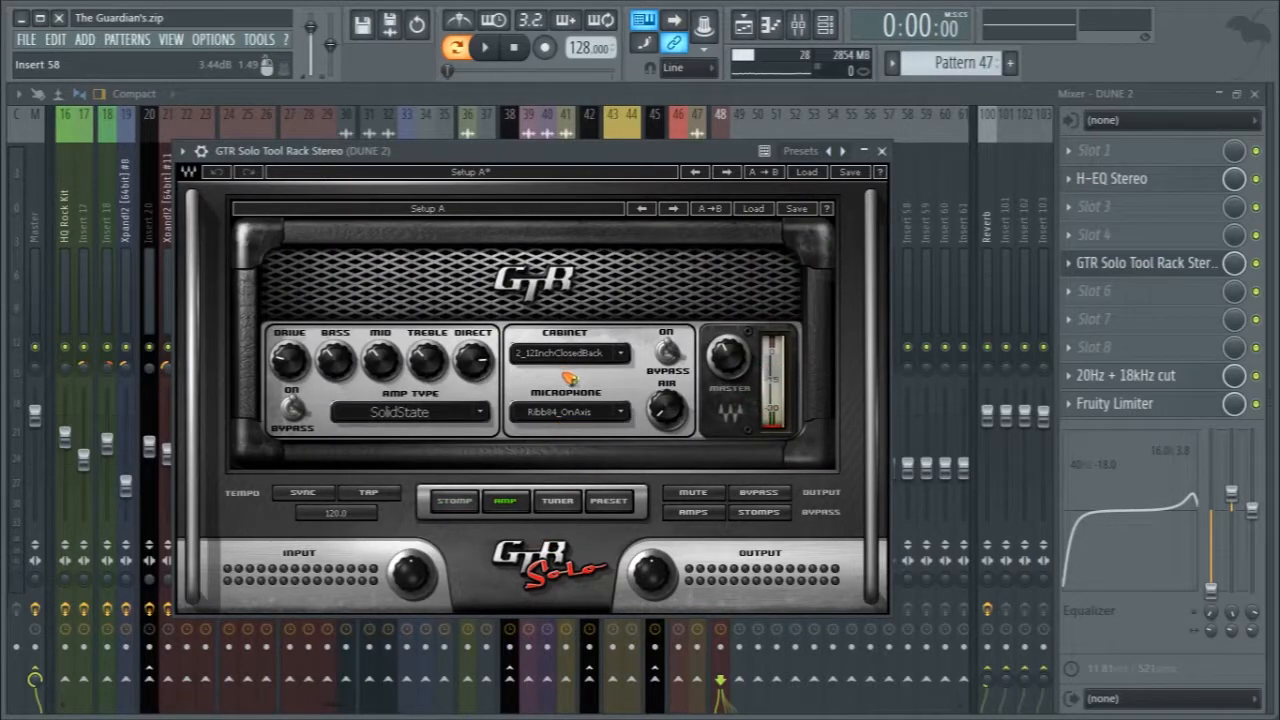
pyautogui.press('space')
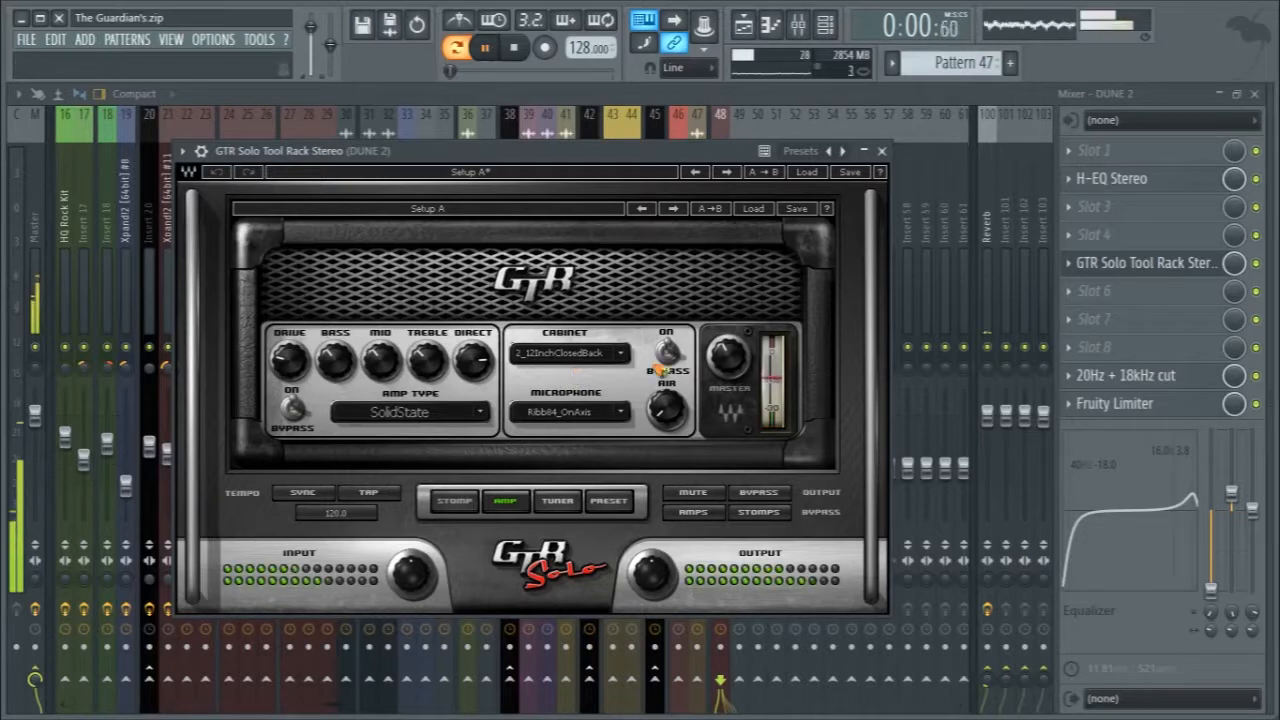
# Compare the DUNE 2 track's sound with GTR Solo Tool Rack Stereo bypassed and with the panning centred, restoring both settings.
pyautogui.click(1256, 264)
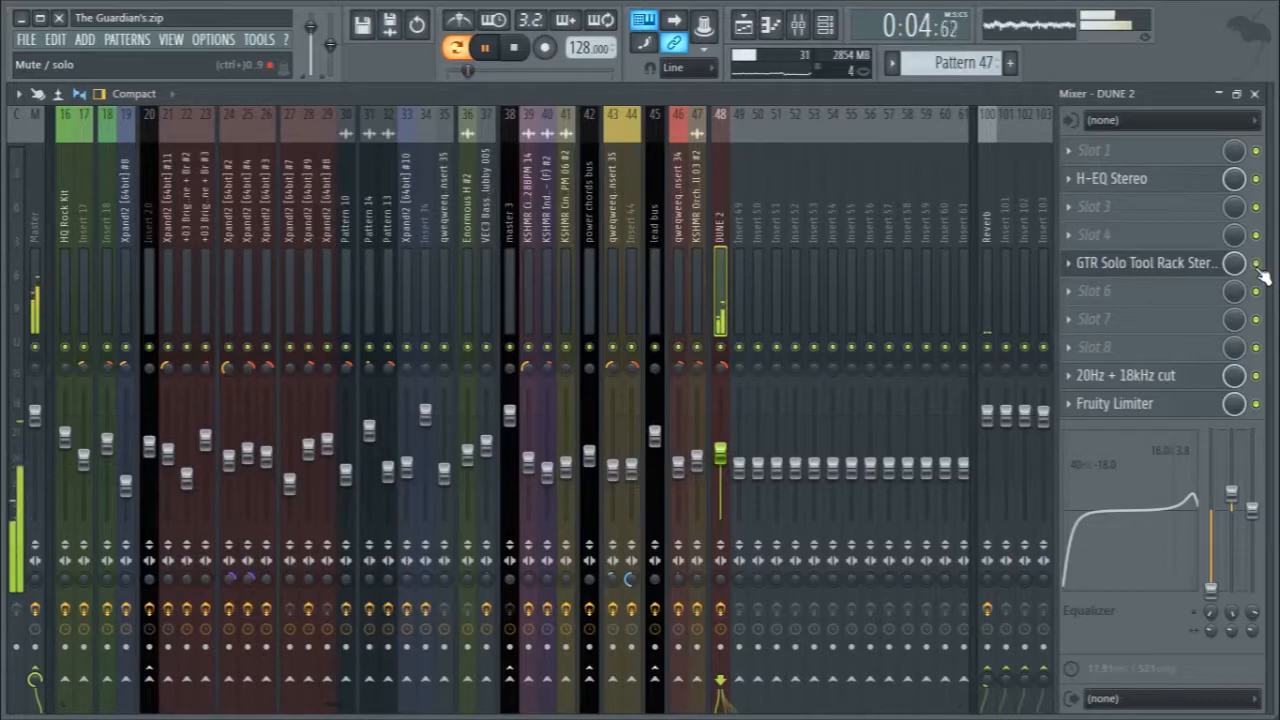
pyautogui.press('space')
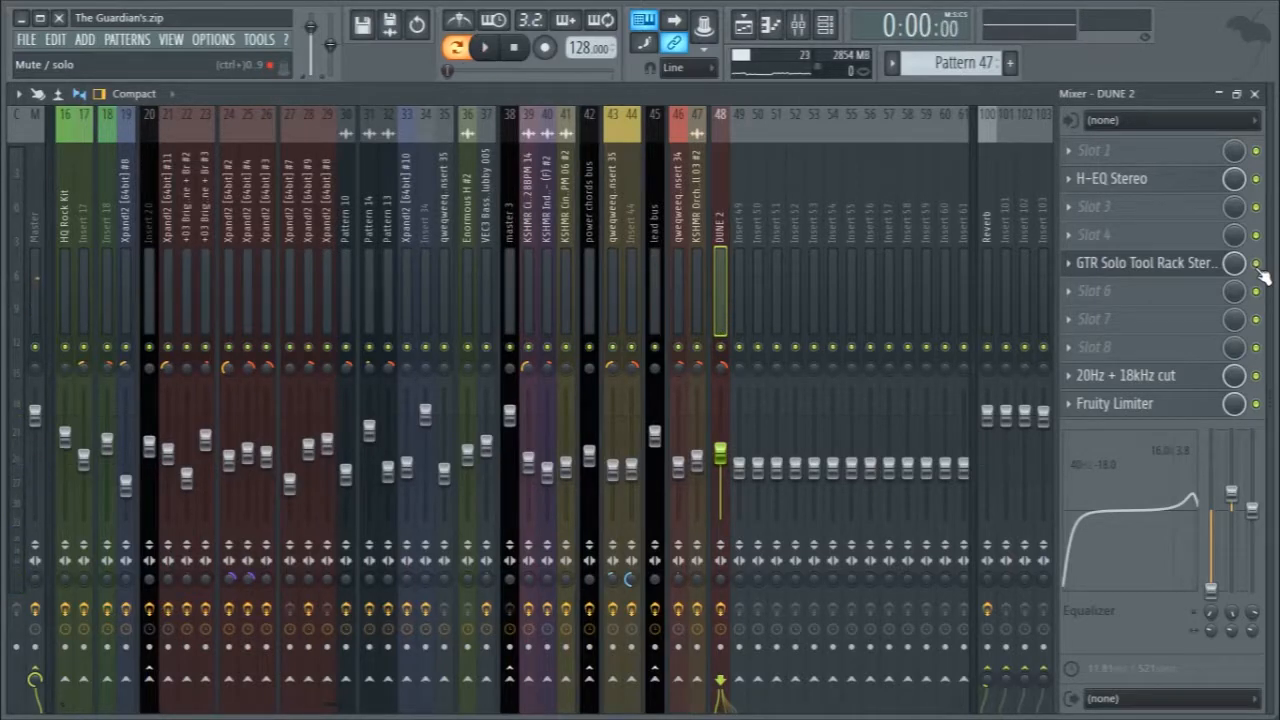
pyautogui.press('space')
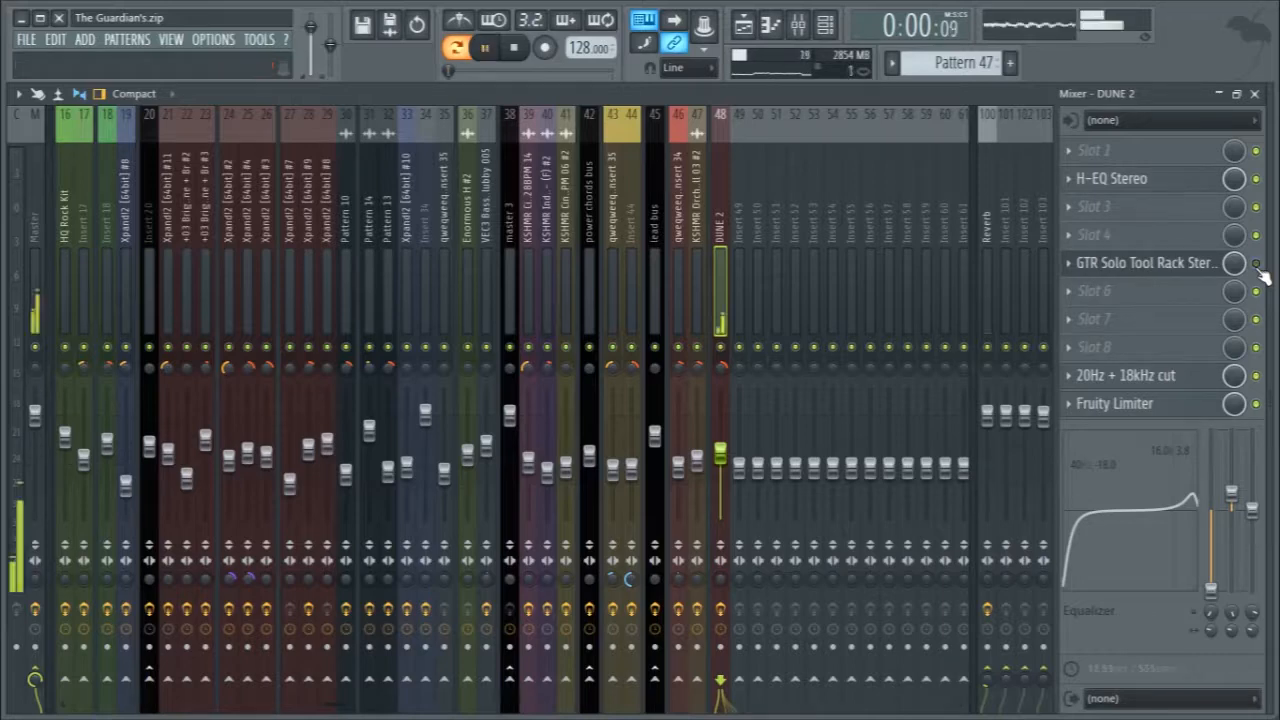
pyautogui.press('space')
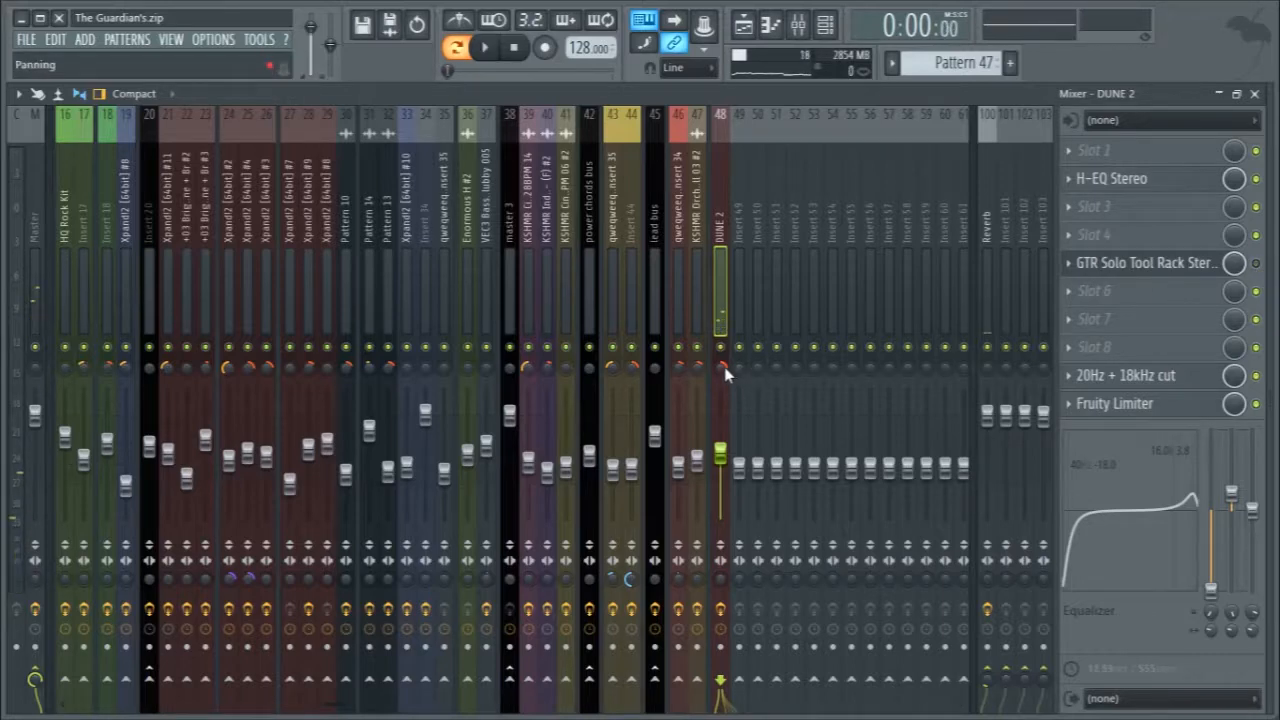
pyautogui.press('space')
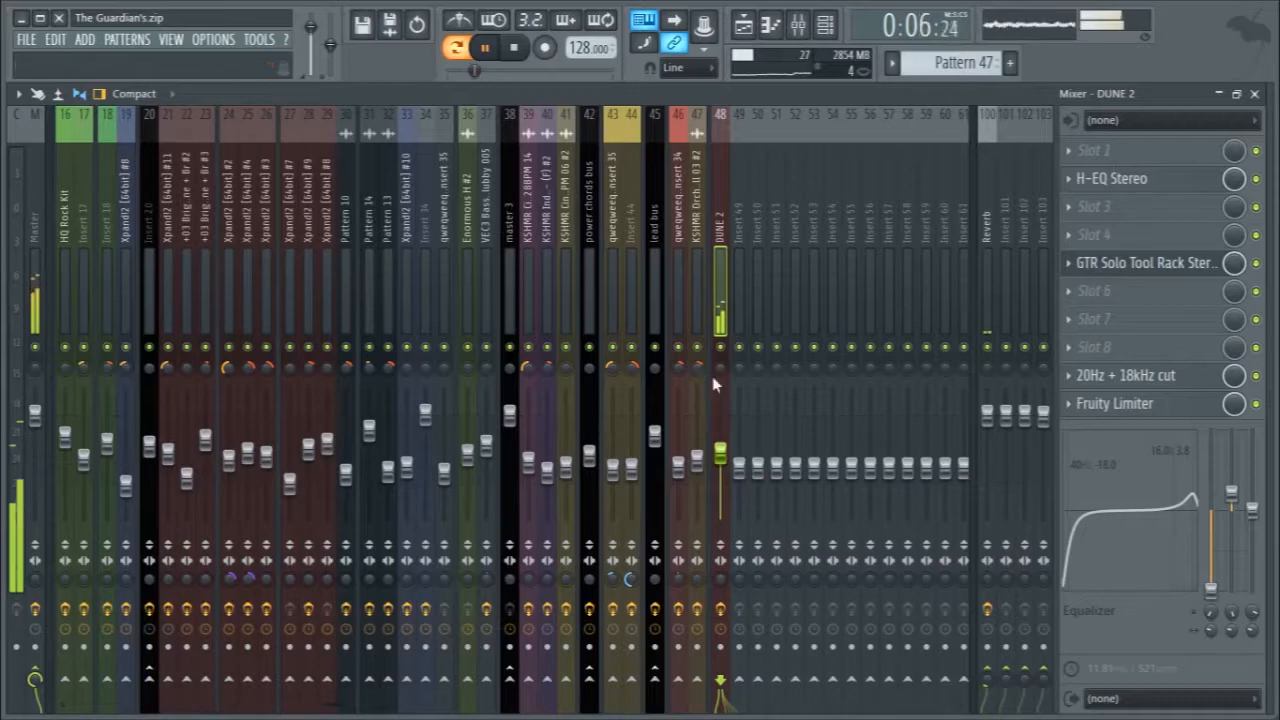
pyautogui.press('space')
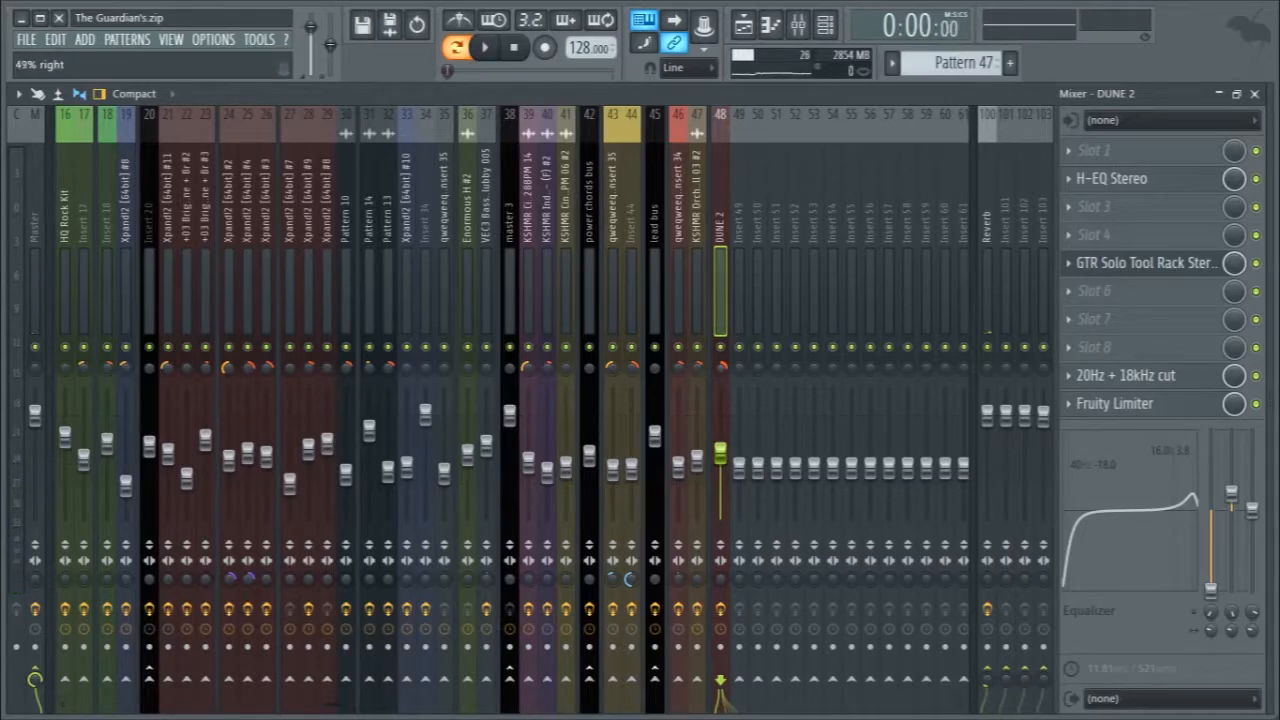
# Inspect the H-EQ Stereo curve on the DUNE 2 track during playback and compare the sound with the effect bypassed.
pyautogui.click(1143, 186)
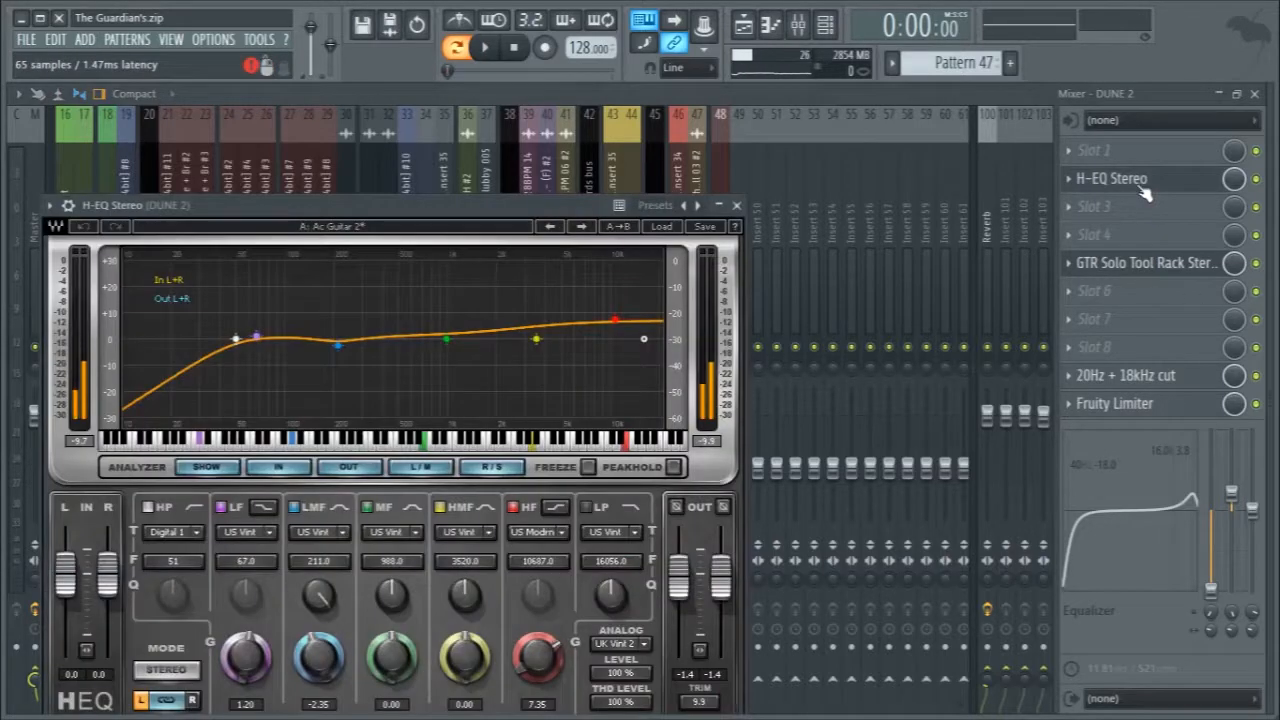
pyautogui.moveTo(404, 212); pyautogui.dragTo(478, 136)
pyautogui.press('space')
pyautogui.press('space')
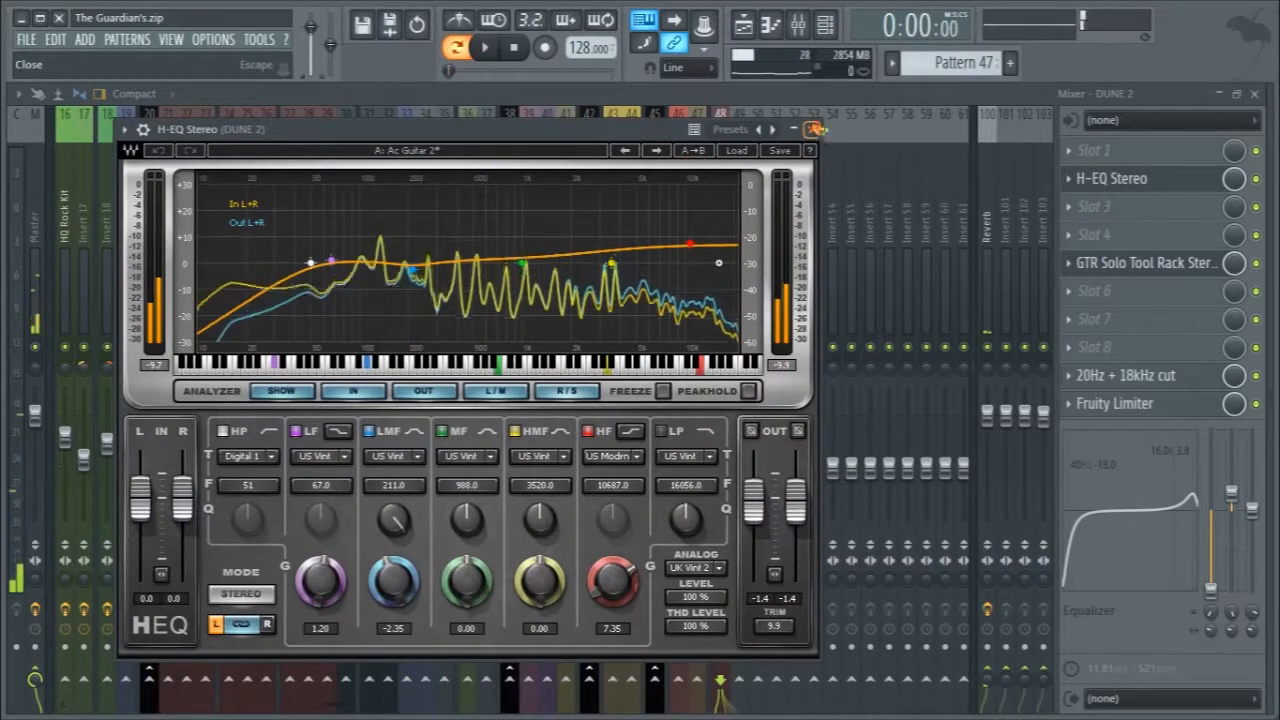
pyautogui.click(812, 130)
pyautogui.click(1258, 179)
pyautogui.press('space')
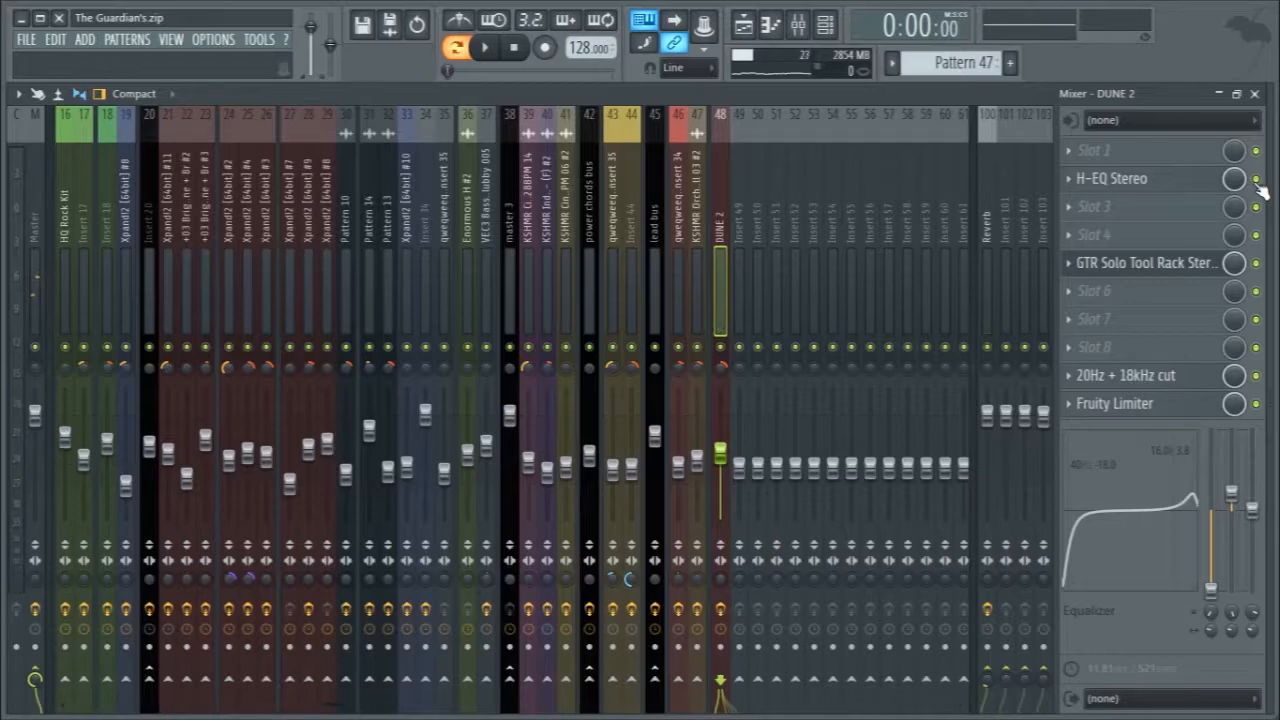
# Inspect the 20Hz + 18kHz cut, H-EQ Stereo and GTR Solo Tool Rack Stereo effects on the DUNE 2 track and close them.
pyautogui.click(1095, 375)
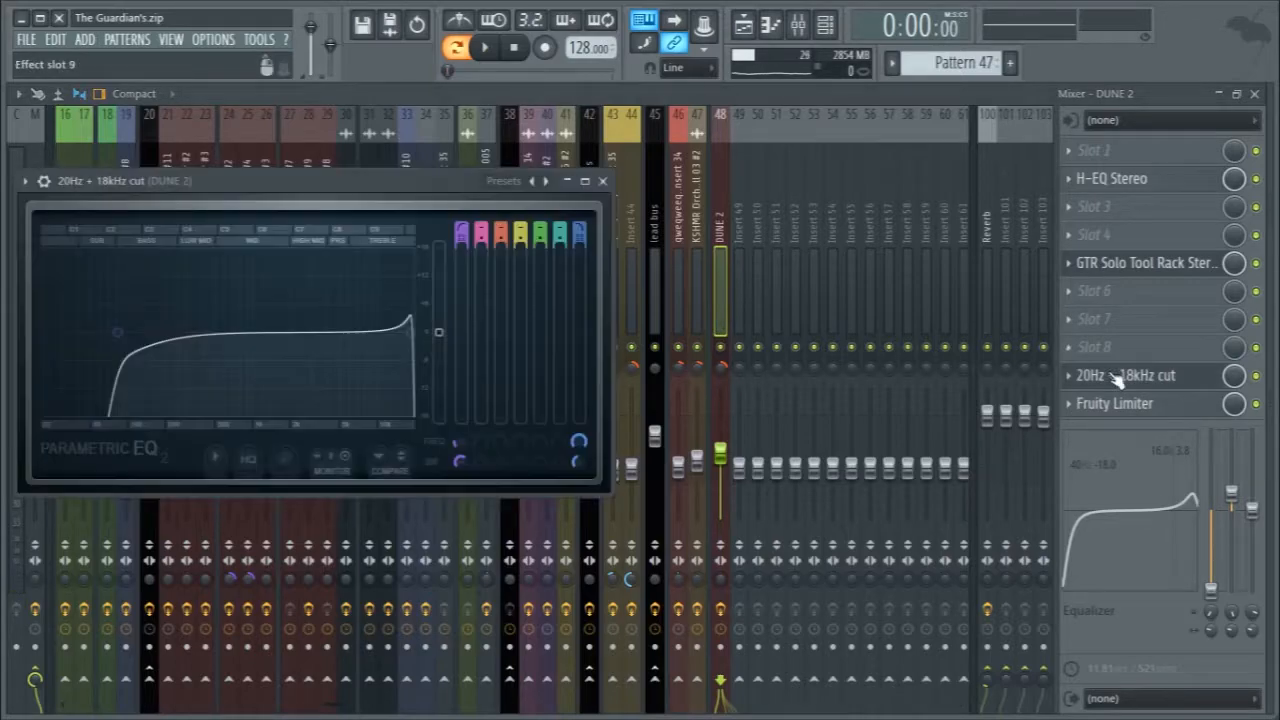
pyautogui.click(1117, 378)
pyautogui.click(1100, 178)
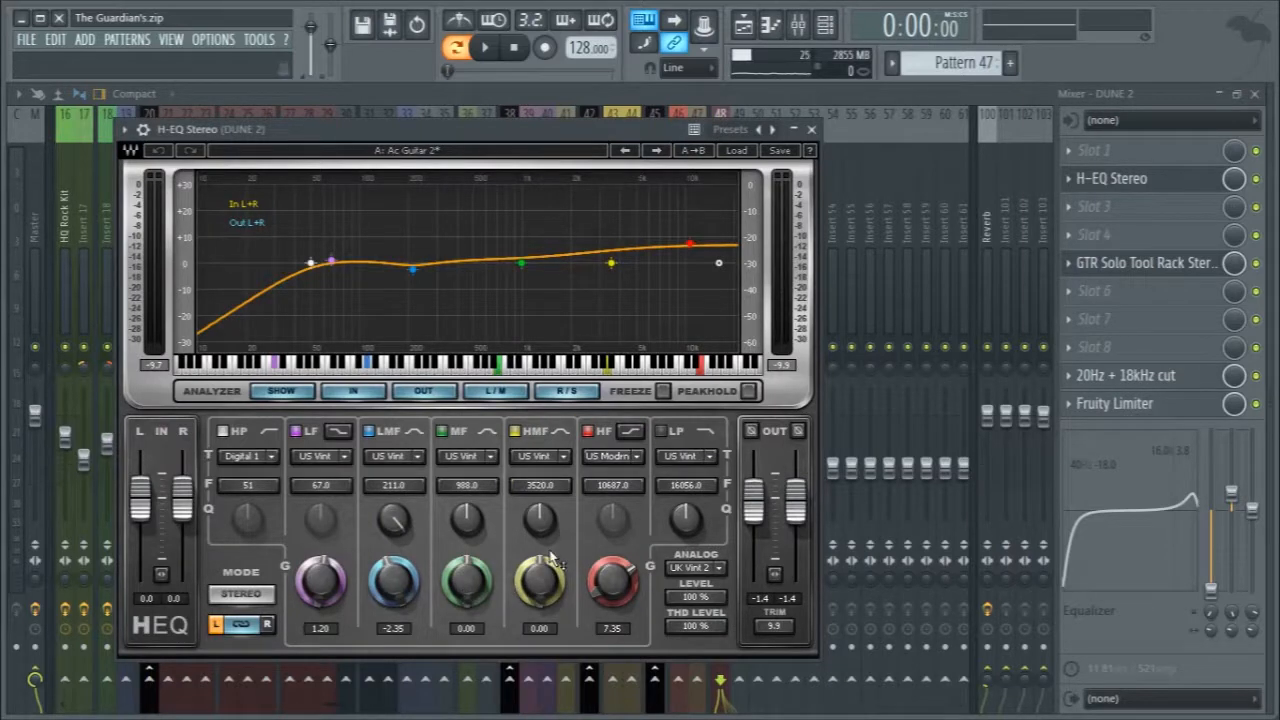
pyautogui.click(811, 130)
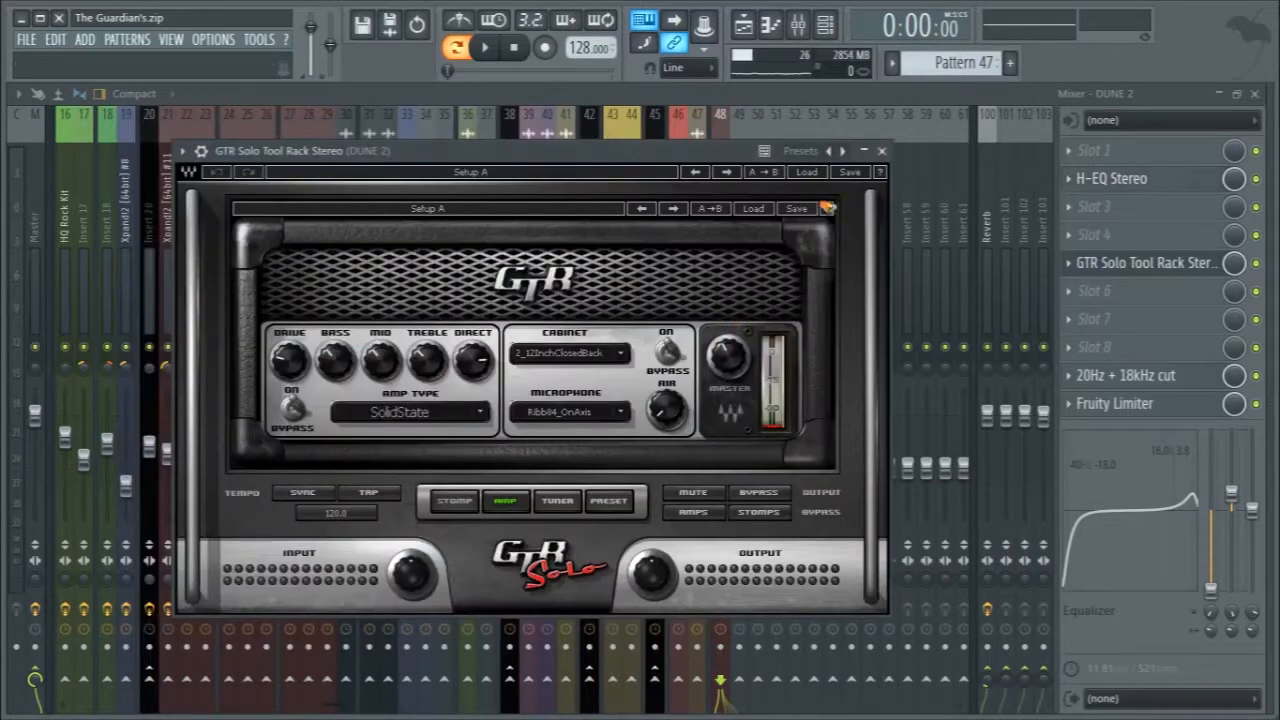
pyautogui.click(880, 136)
# Leave the mixer and audition the RealGuitar part of Pattern 48.
pyautogui.press('F9')
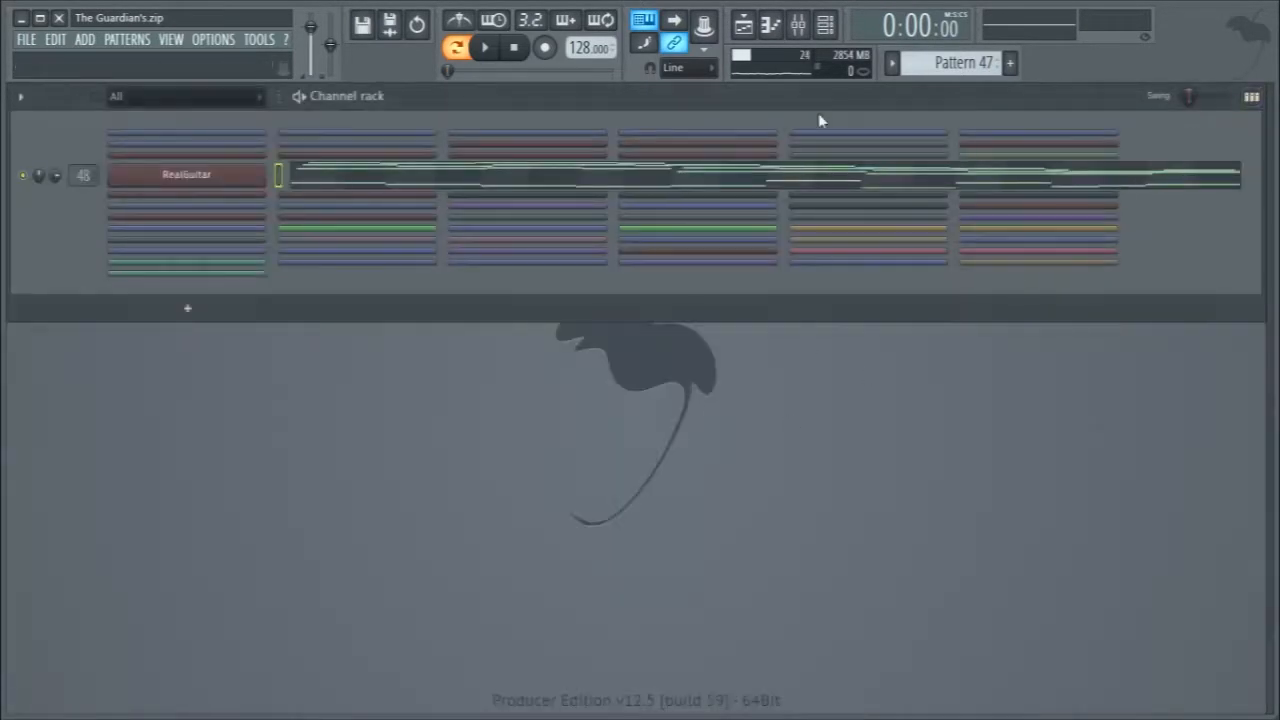
pyautogui.scroll(-1, 957, 63)
pyautogui.press('space')
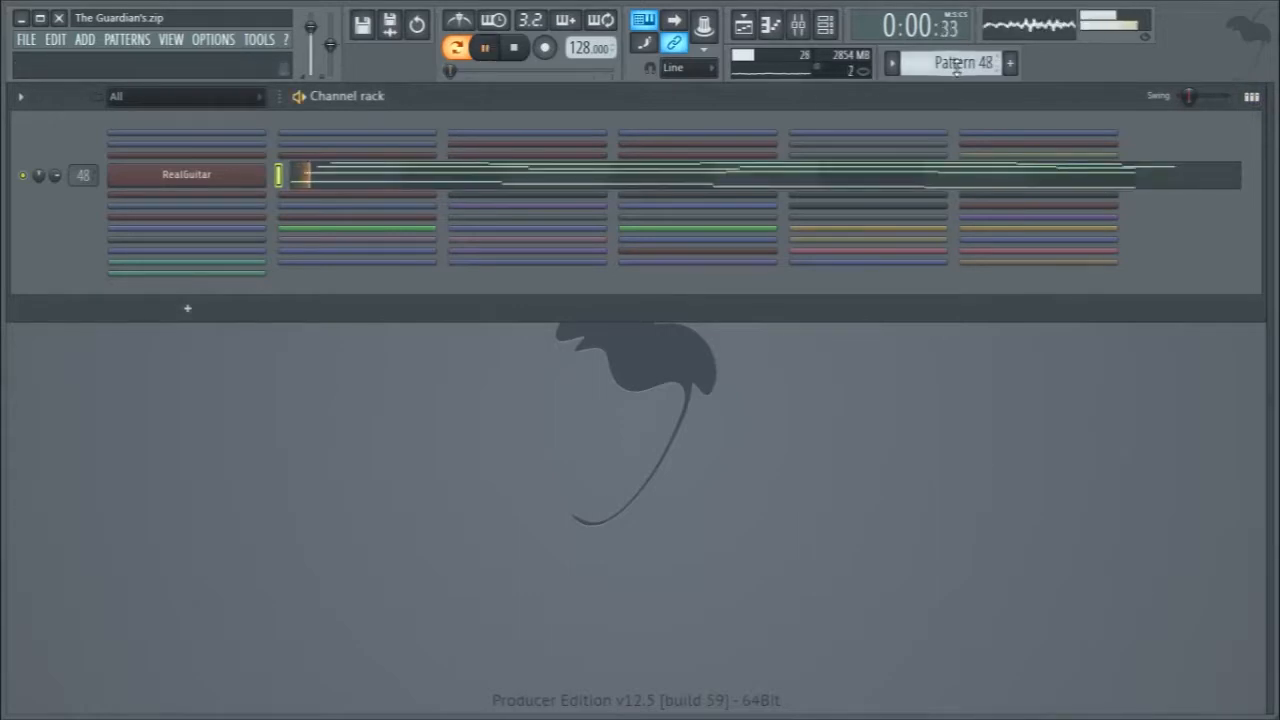
pyautogui.press('space')
# Switch to Pattern 49, then show and close its DSK Music Box instrument.
pyautogui.scroll(-1, 957, 63)
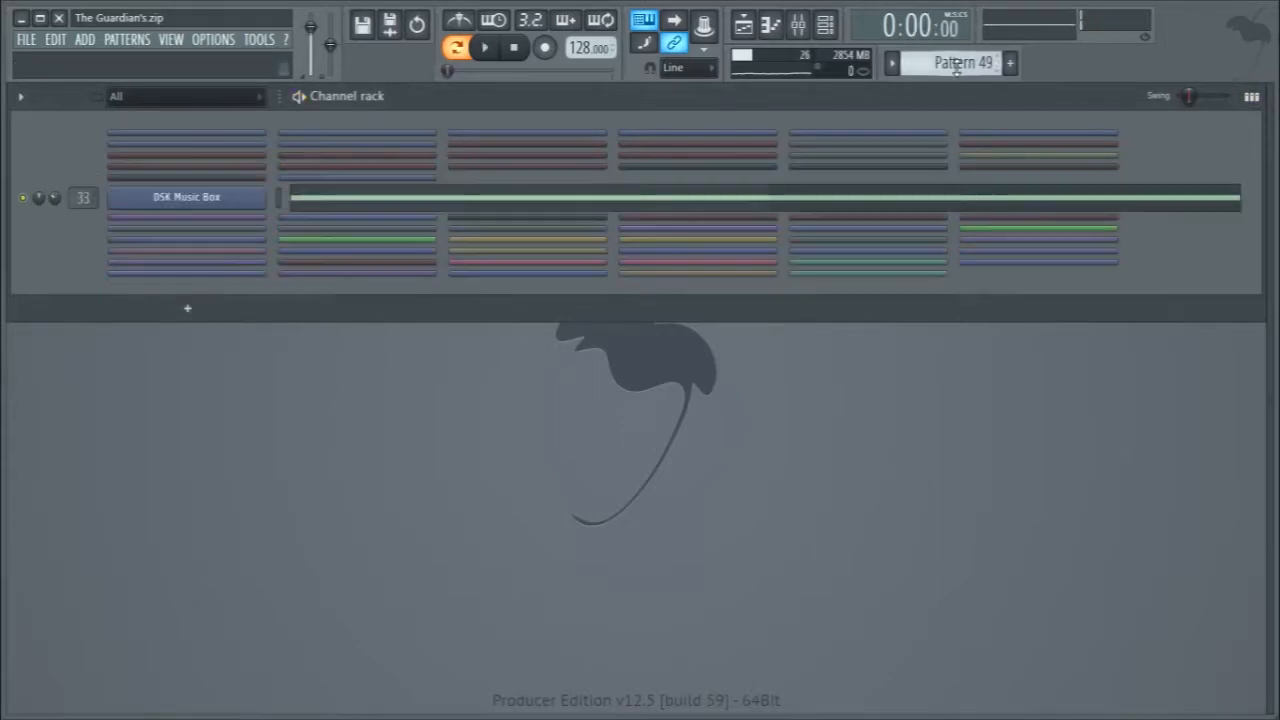
pyautogui.click(220, 197)
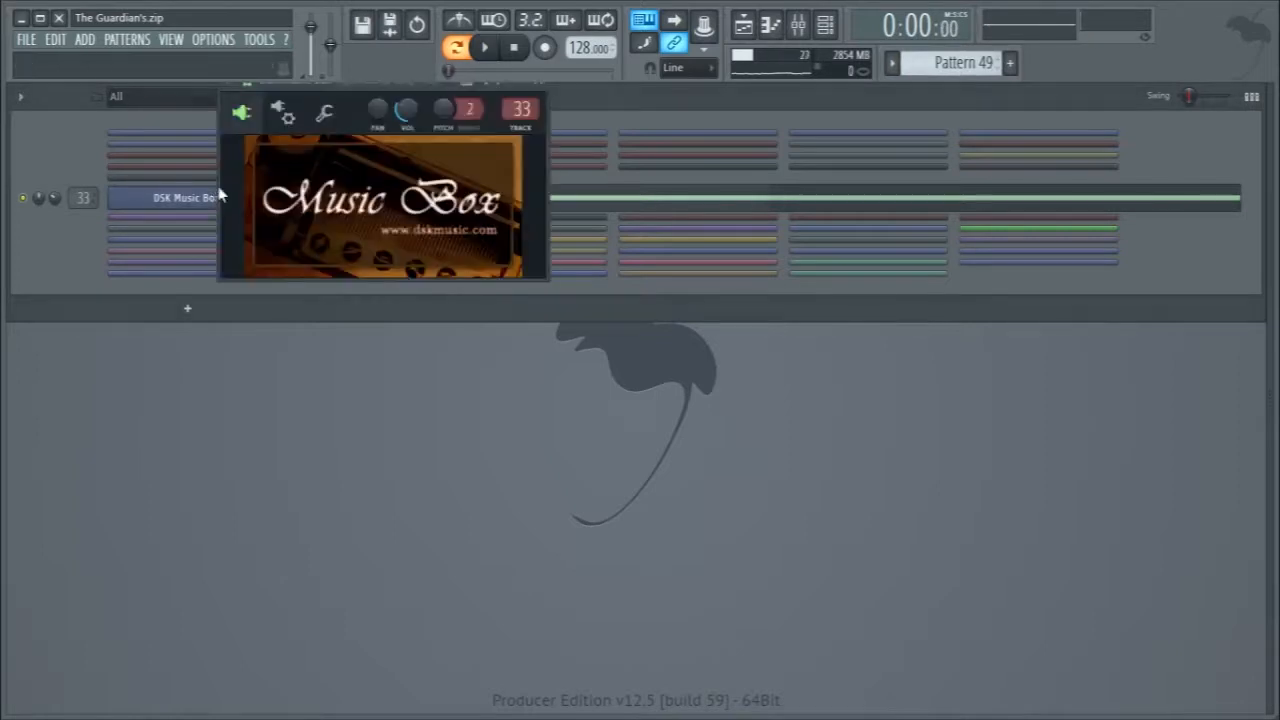
pyautogui.click(214, 198)
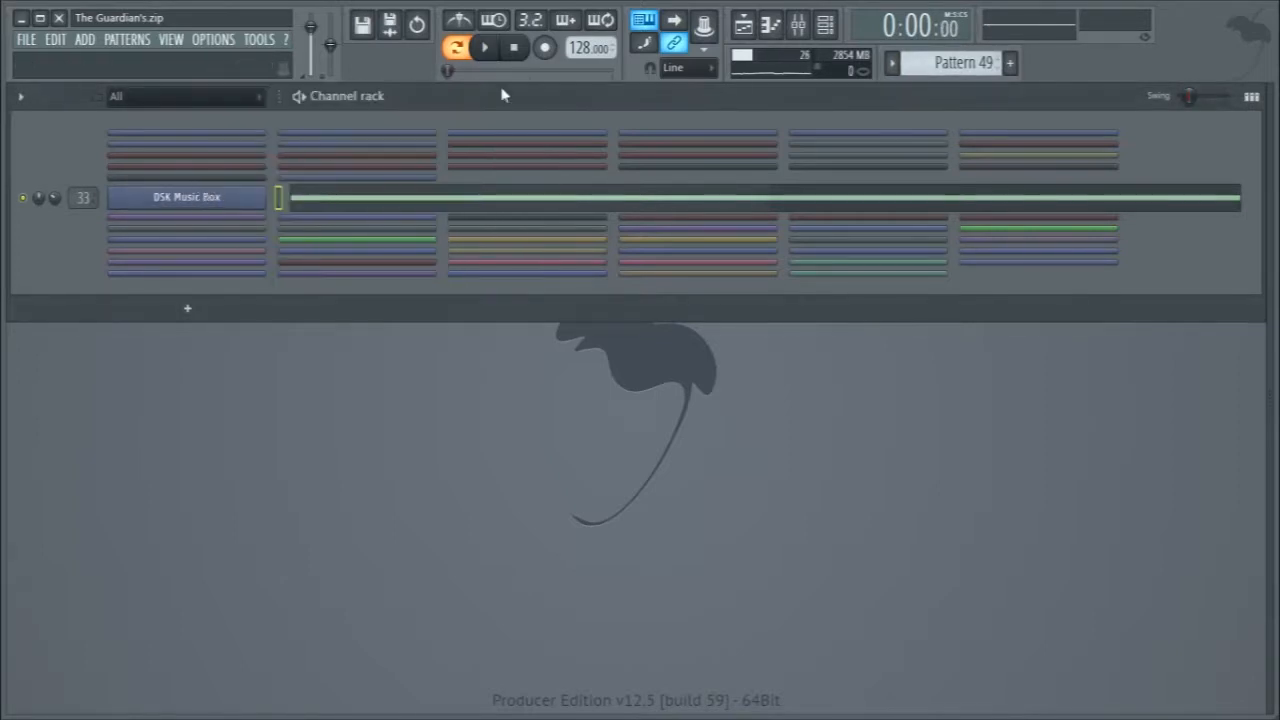
# Select the master auto channels pattern and find its automation clip on the Playlist's MIXER CHANNEL track.
pyautogui.scroll(-1, 942, 60)
pyautogui.press('space')
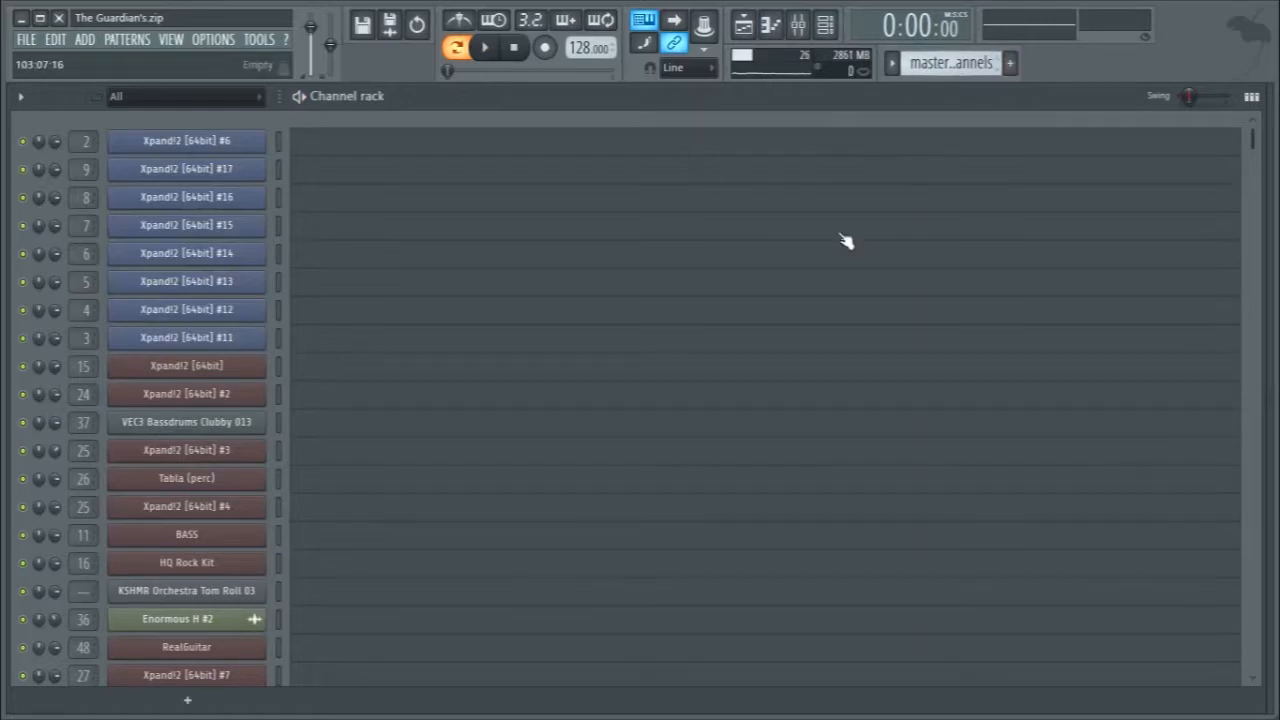
pyautogui.scroll(-5, 845, 241)
pyautogui.scroll(-3, 845, 241)
pyautogui.press('F5')
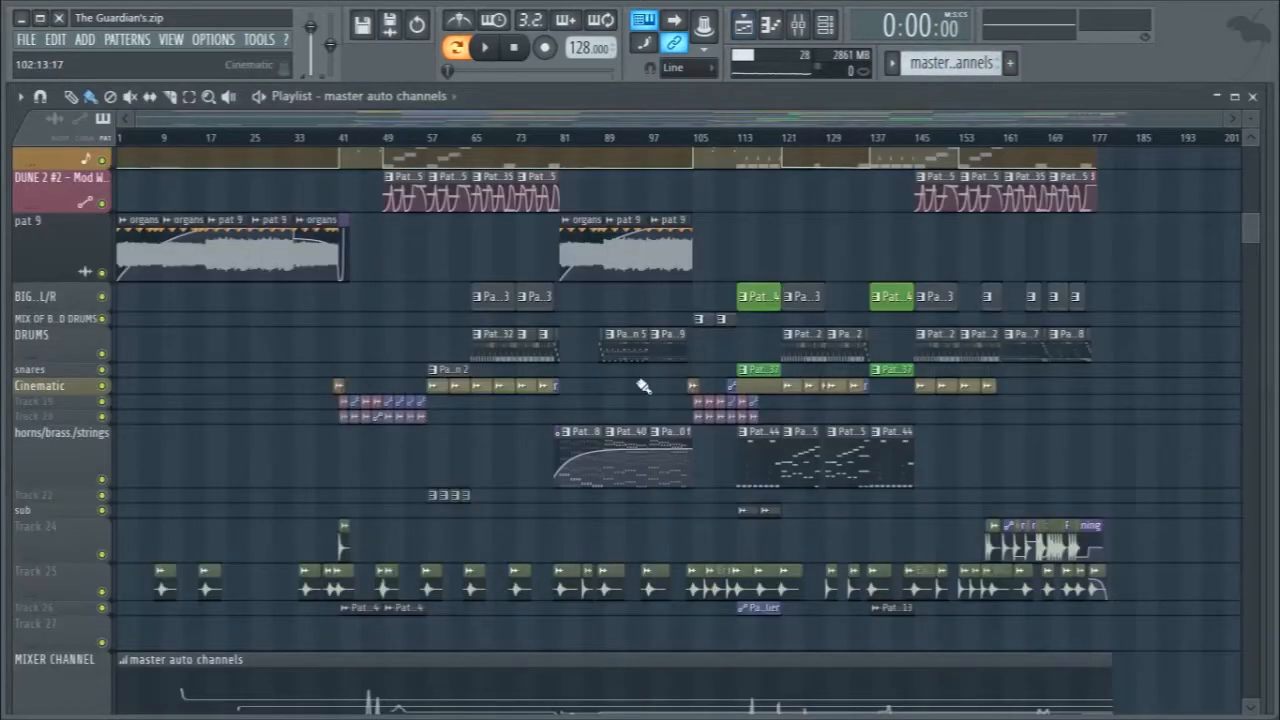
pyautogui.scroll(-2, 200, 408)
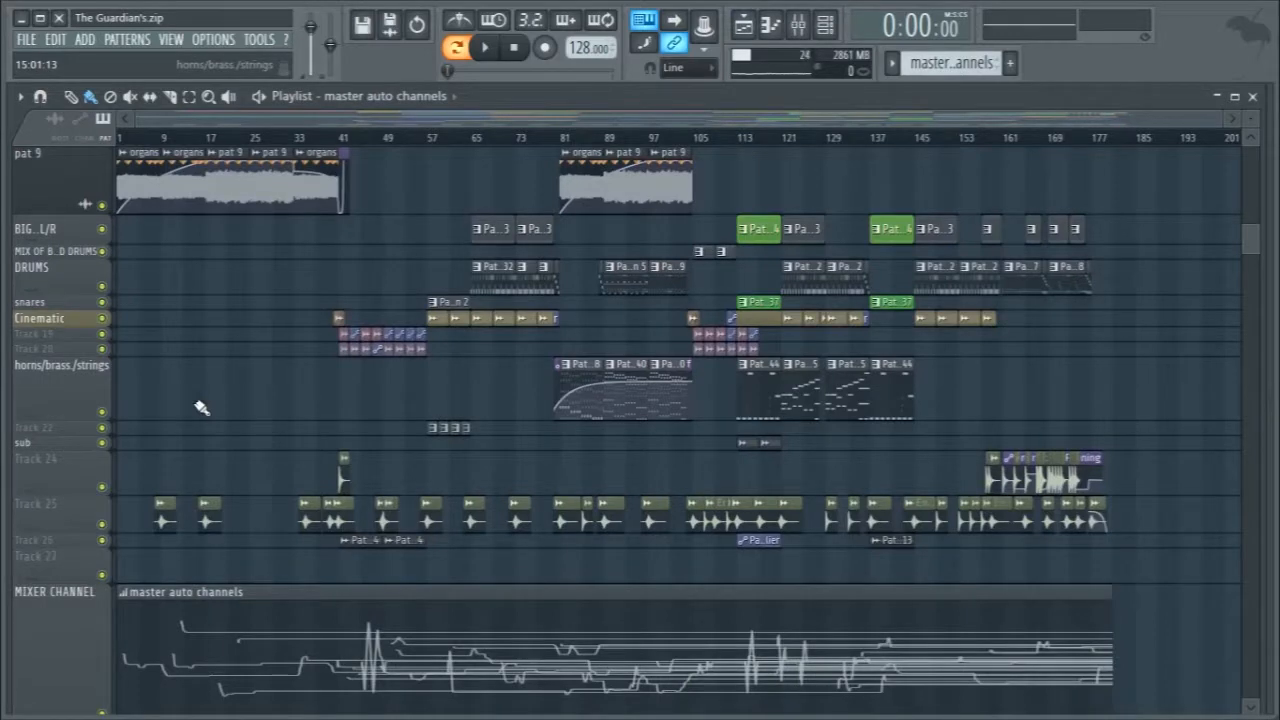
pyautogui.scroll(-5, 200, 408)
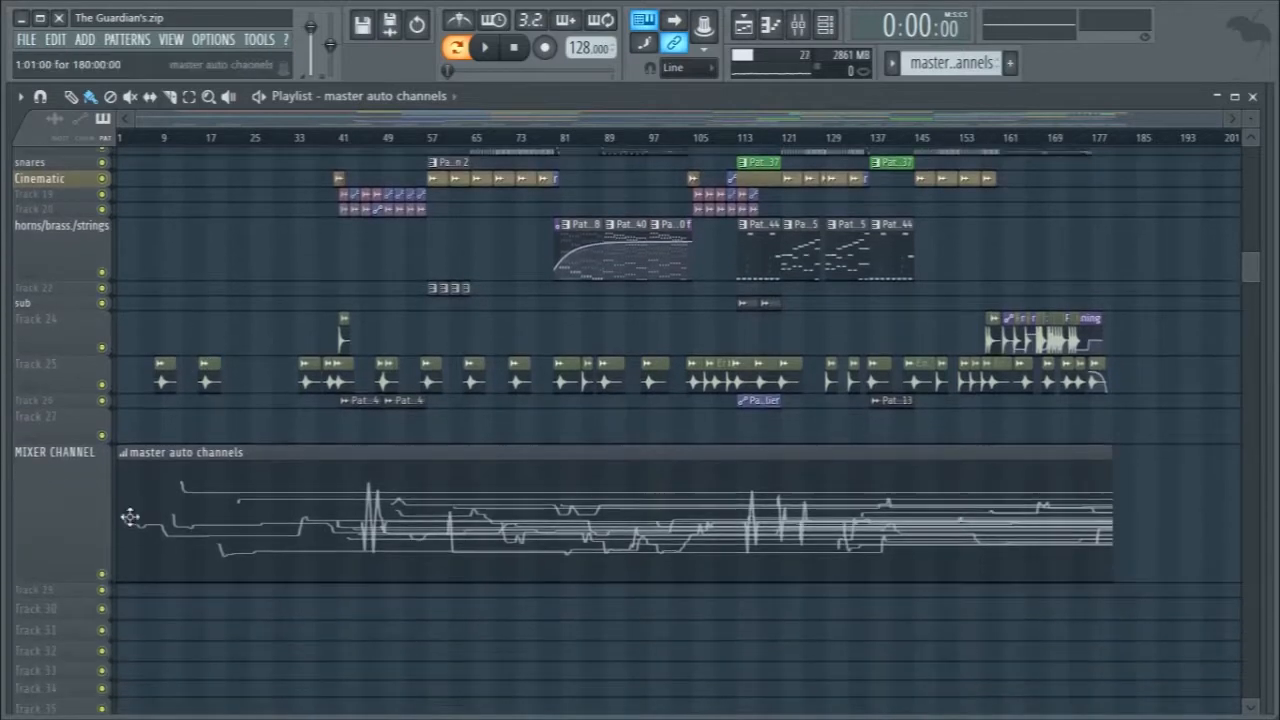
# Enlarge the MIXER CHANNEL track to show the automation curves and compare them with the mixer faders.
pyautogui.moveTo(27, 552); pyautogui.dragTo(27, 718)
pyautogui.scroll(-2, 145, 572)
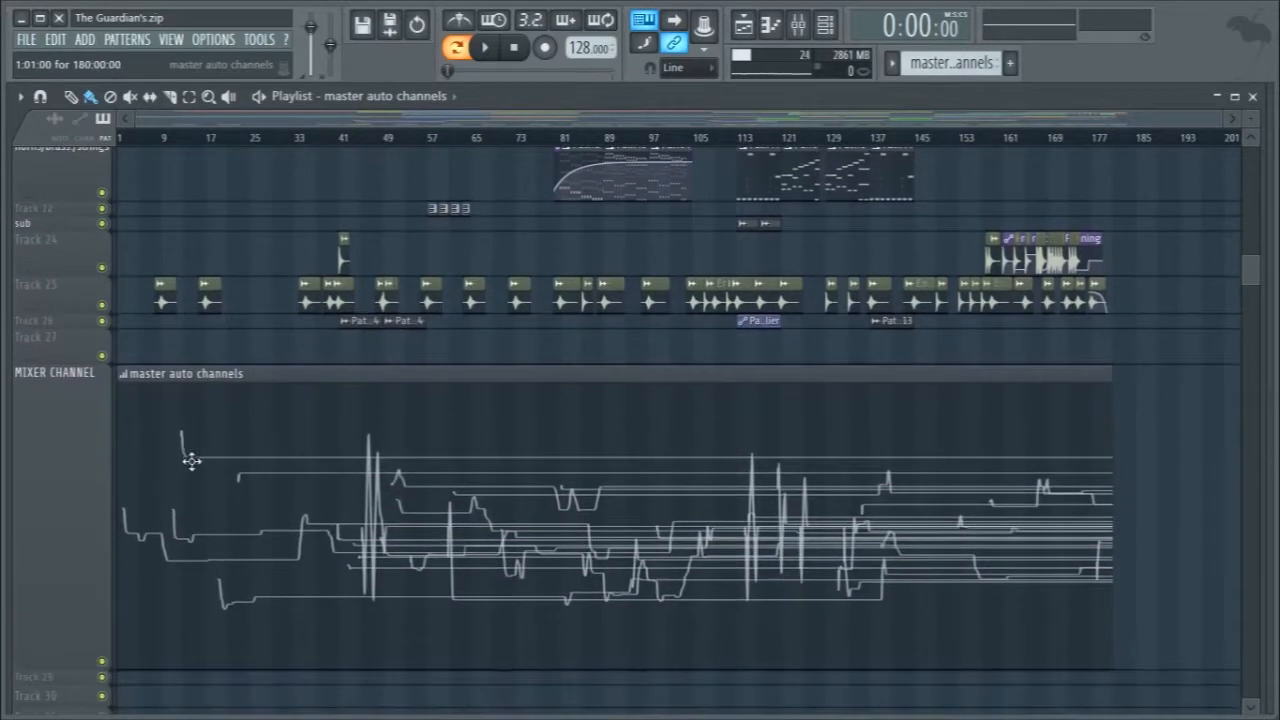
pyautogui.press('F9')
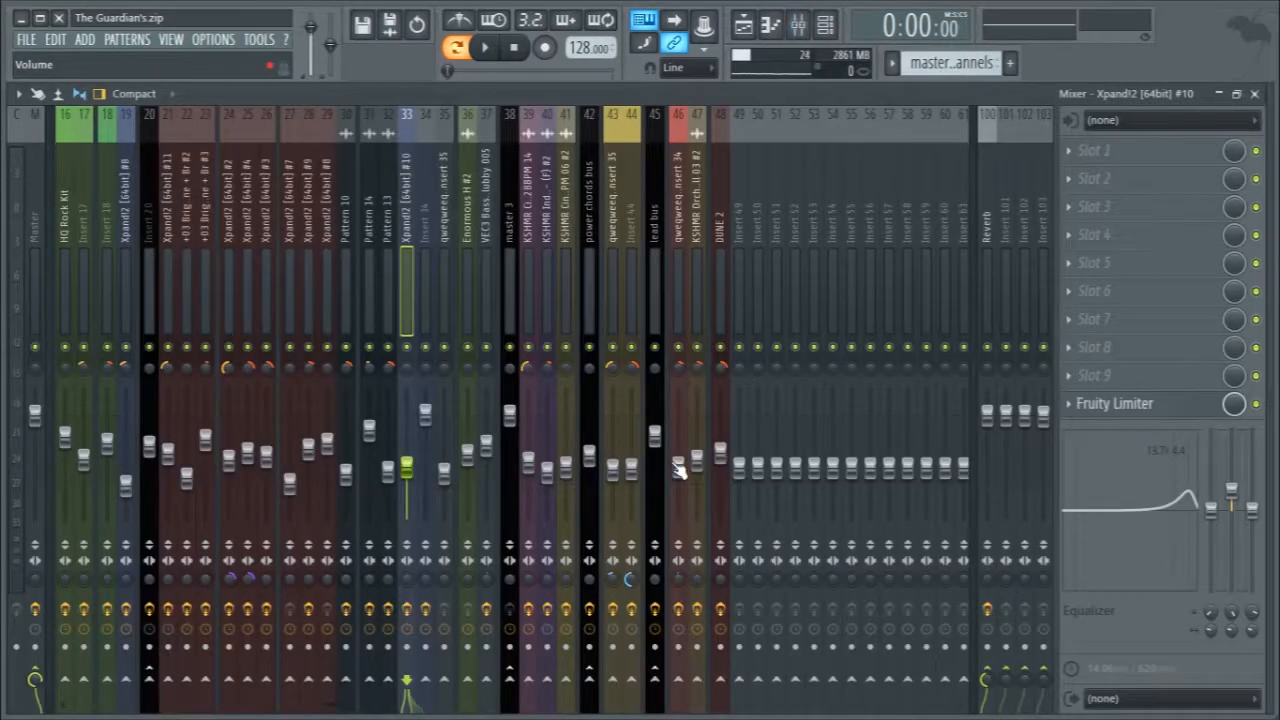
pyautogui.press('F9')
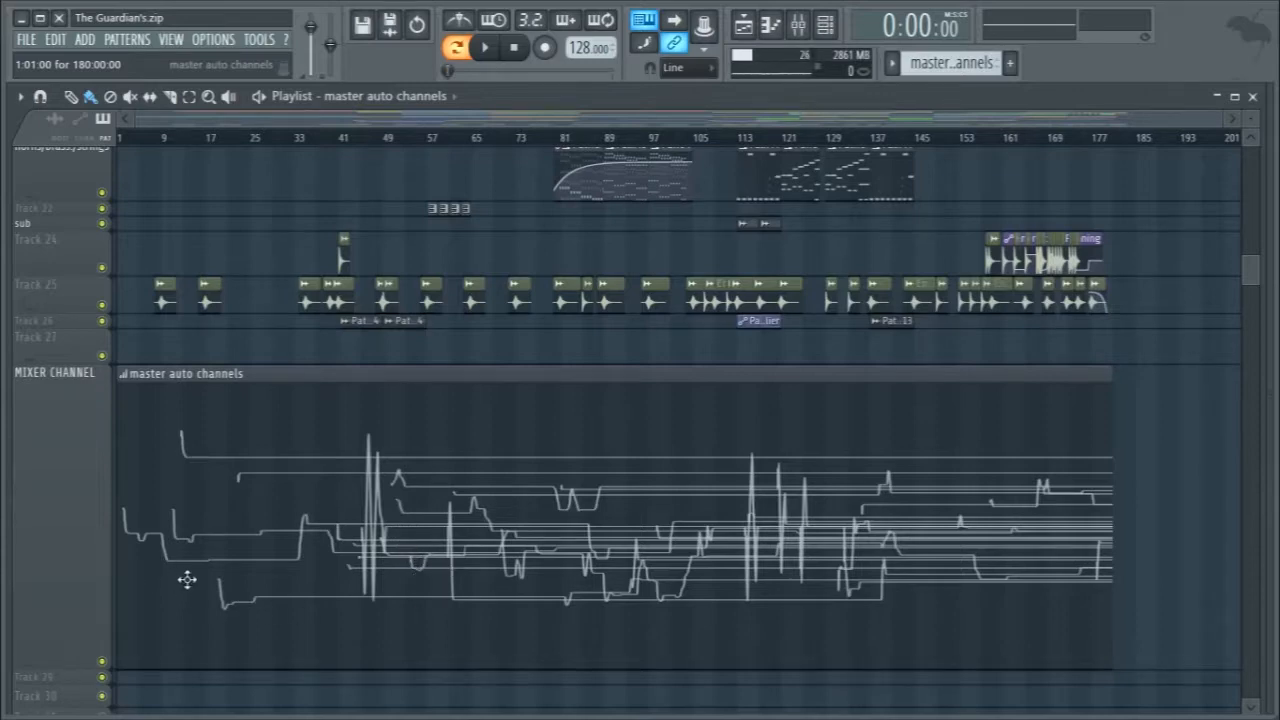
# Examine the master auto channels curves against the arrangement and reduce the MIXER CHANNEL track's height.
pyautogui.scroll(-3, 200, 531)
pyautogui.scroll(5, 203, 534)
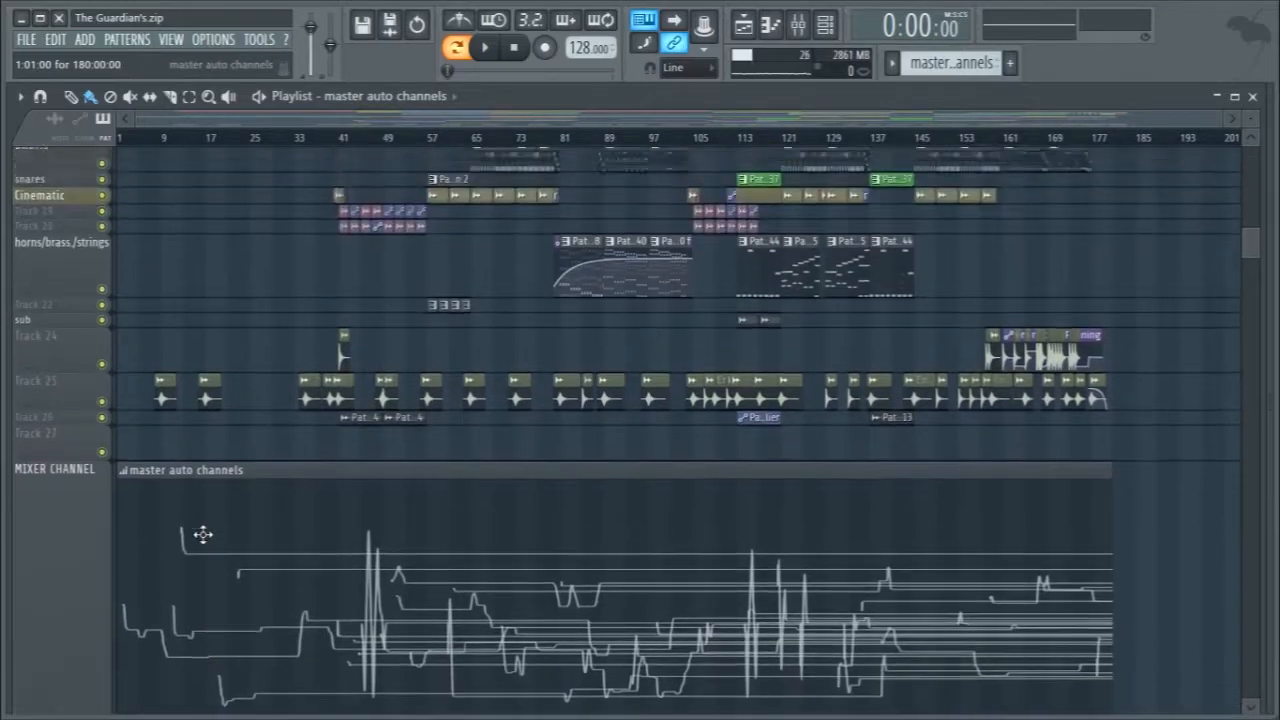
pyautogui.scroll(3, 203, 534)
pyautogui.scroll(-1, 498, 576)
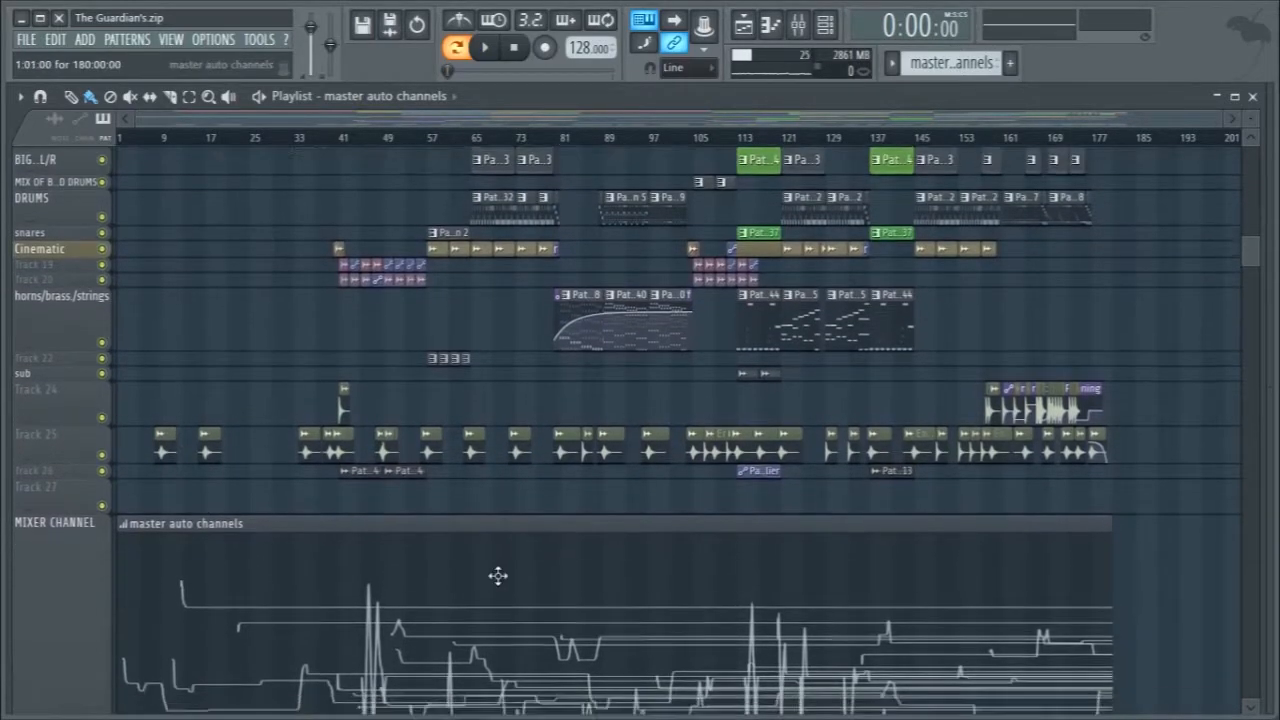
pyautogui.scroll(-4, 498, 576)
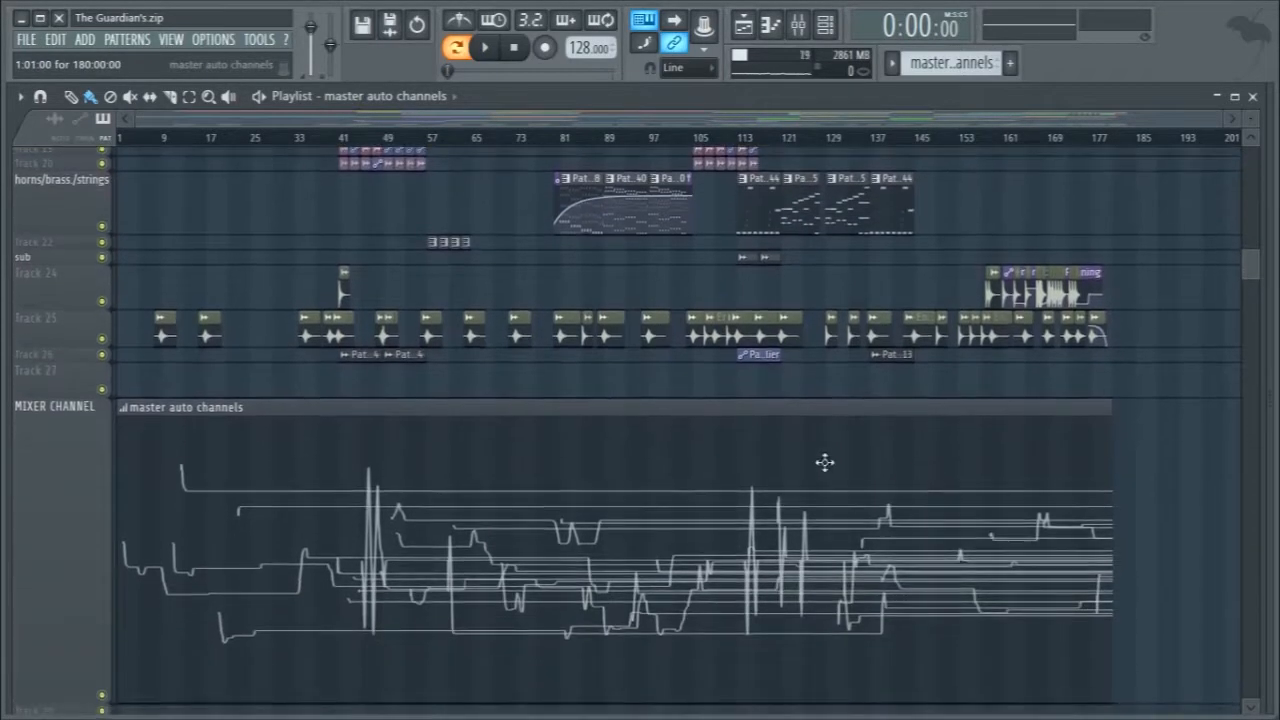
pyautogui.scroll(-3, 257, 486)
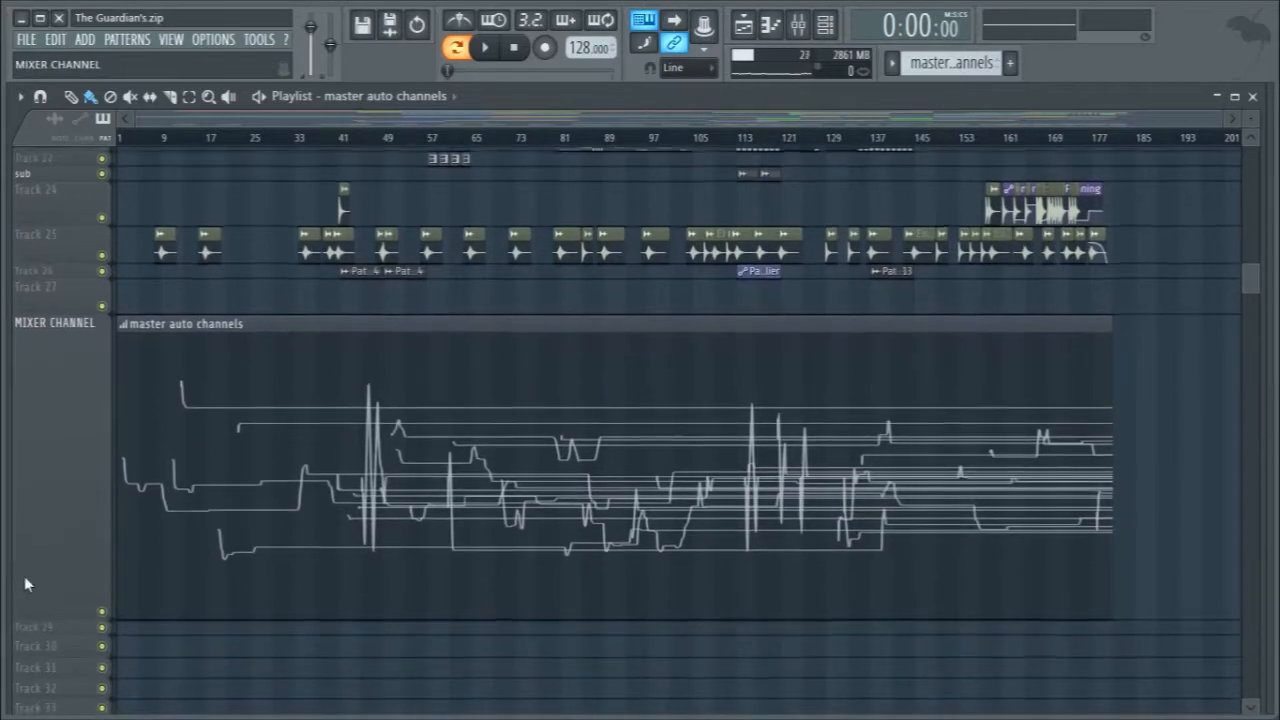
pyautogui.moveTo(28, 608); pyautogui.dragTo(82, 450)
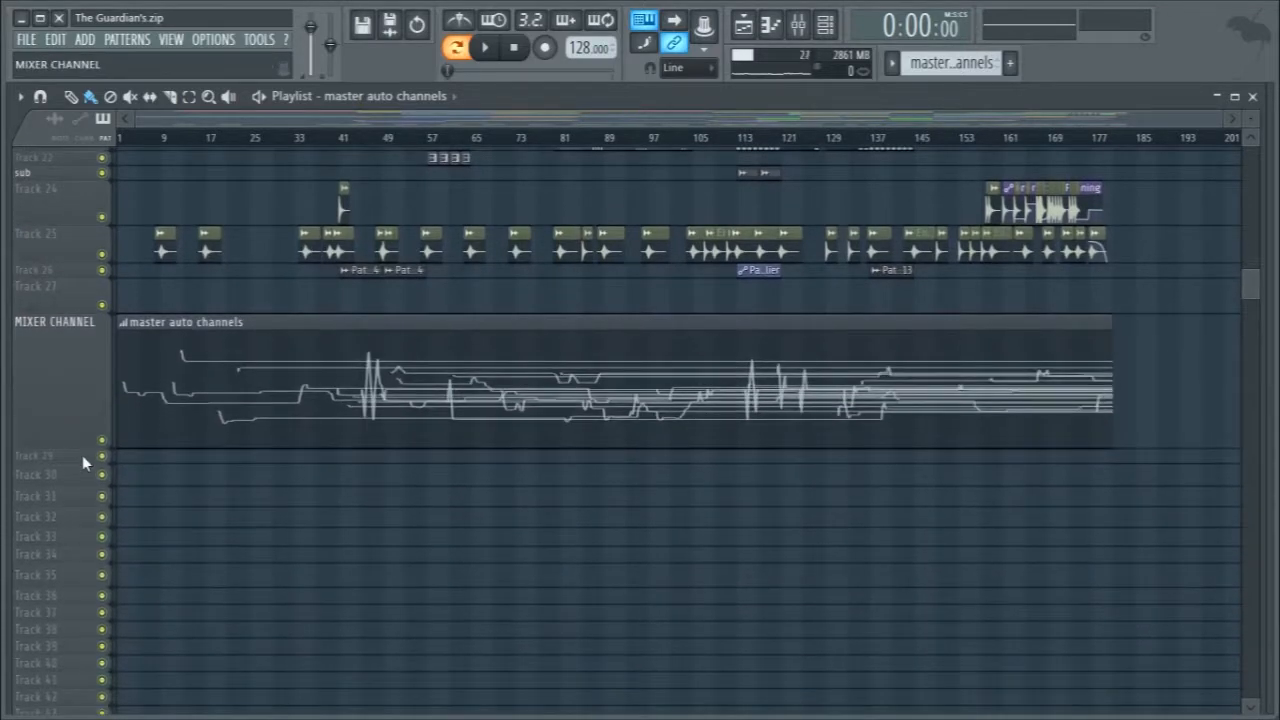
# Move the song position to bar 45 and play from there while watching the automated faders in the mixer.
pyautogui.moveTo(356, 135); pyautogui.dragTo(368, 143)
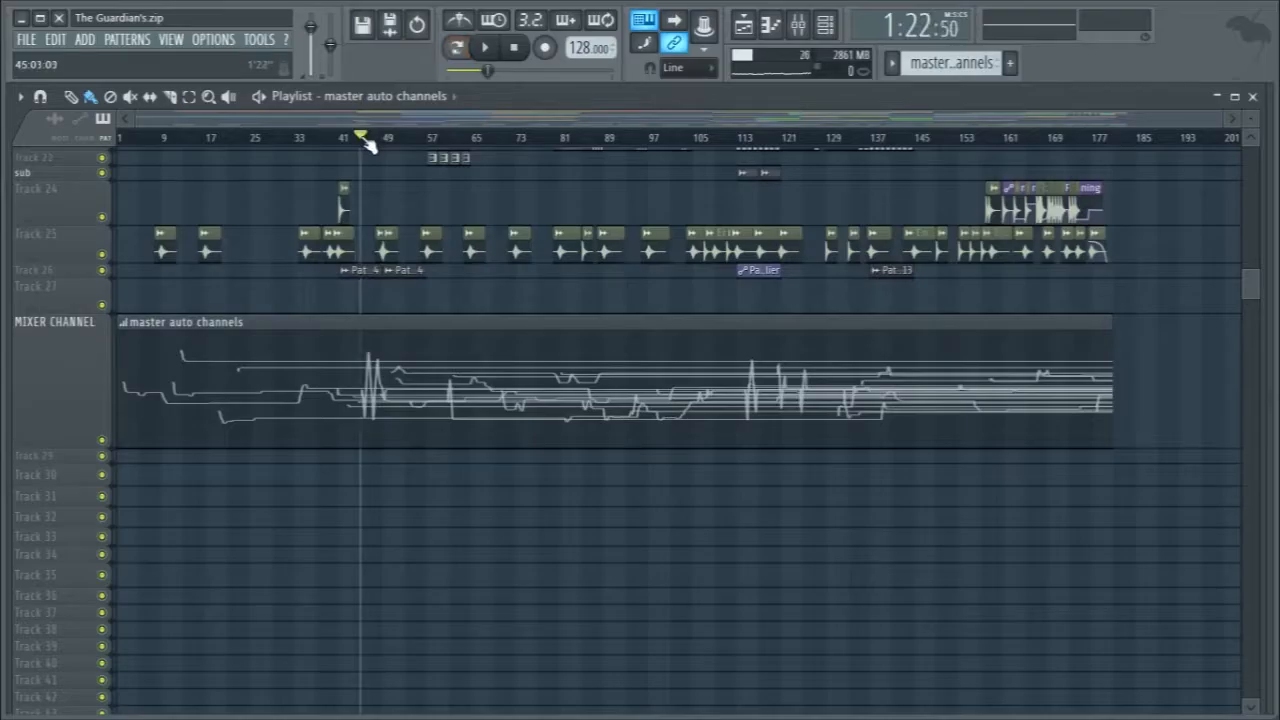
pyautogui.press('F9')
pyautogui.press('space')
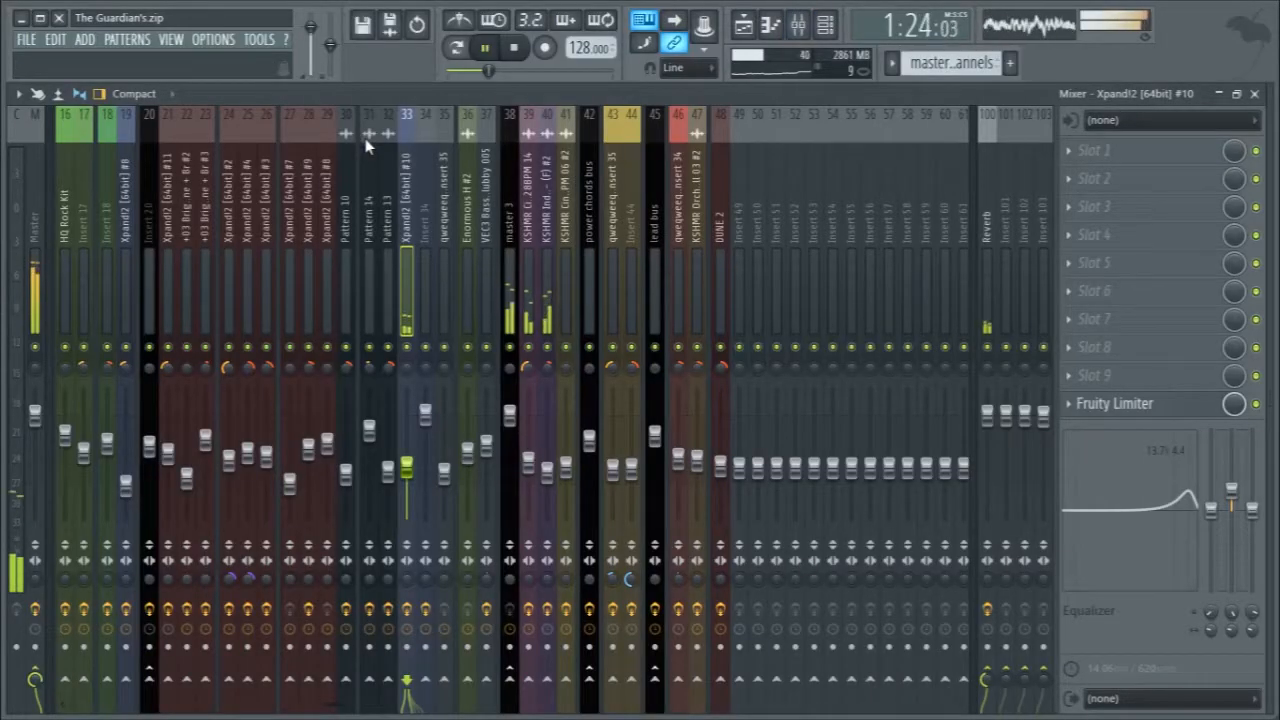
pyautogui.press('space')
pyautogui.press('F9')
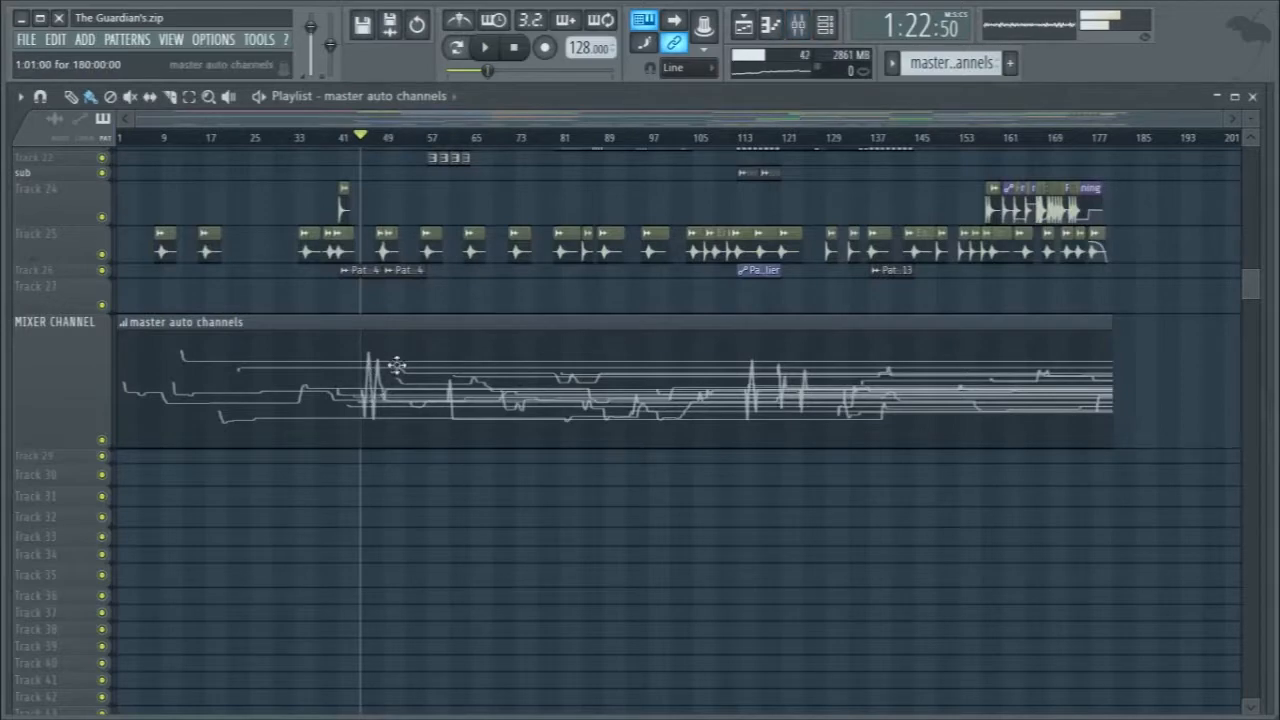
# Play the bar 45 passage again with the first mixer tracks in view, observing the pianos channels' faders and panning.
pyautogui.press('F9')
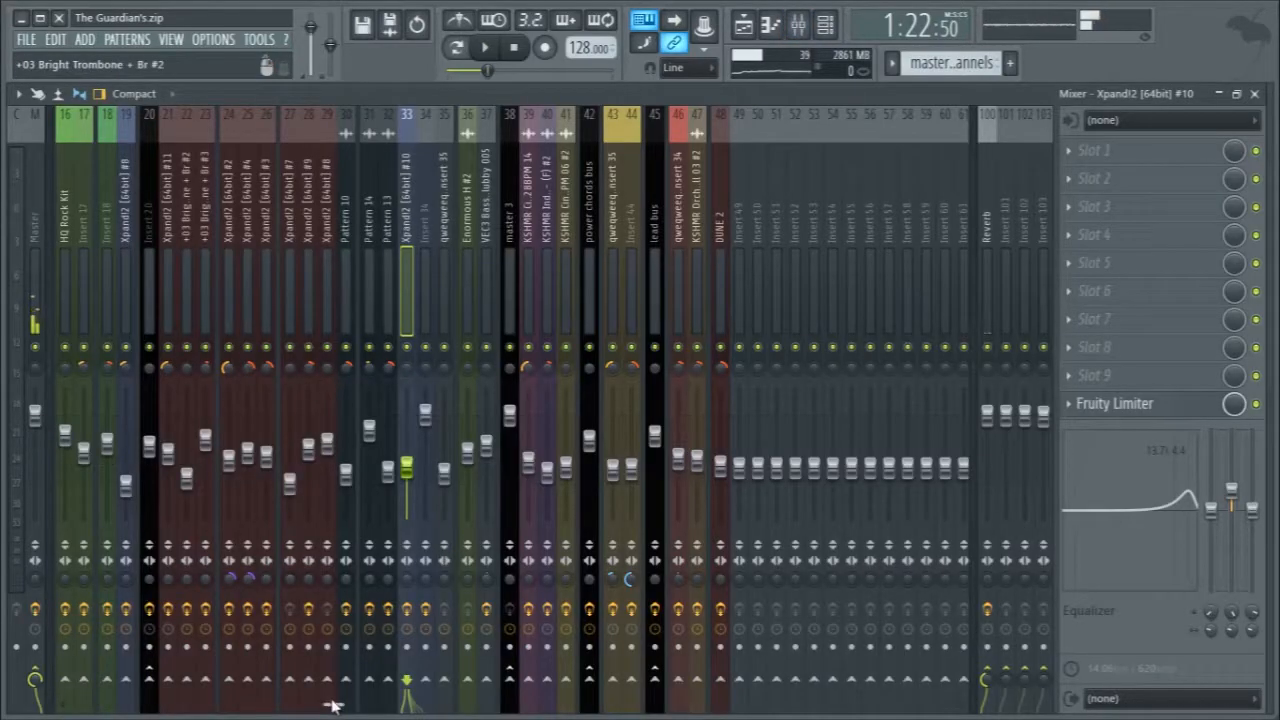
pyautogui.moveTo(334, 706); pyautogui.dragTo(78, 704)
pyautogui.press('space')
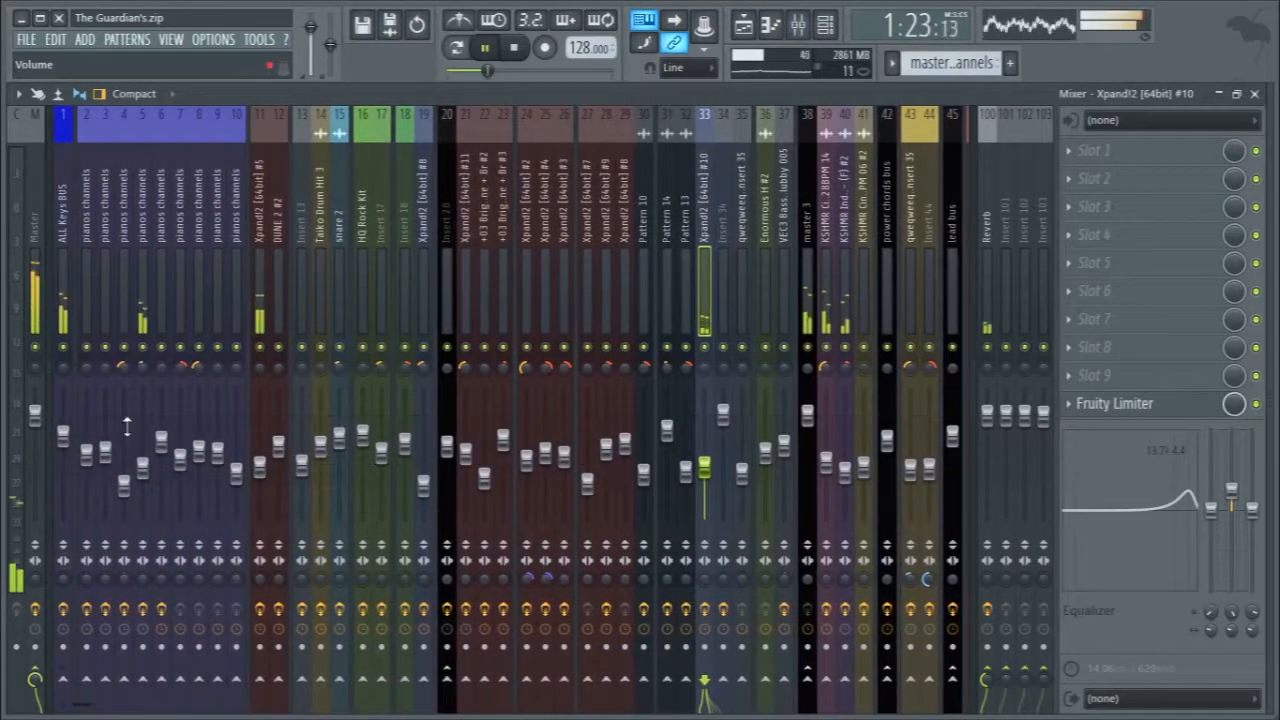
pyautogui.press('space')
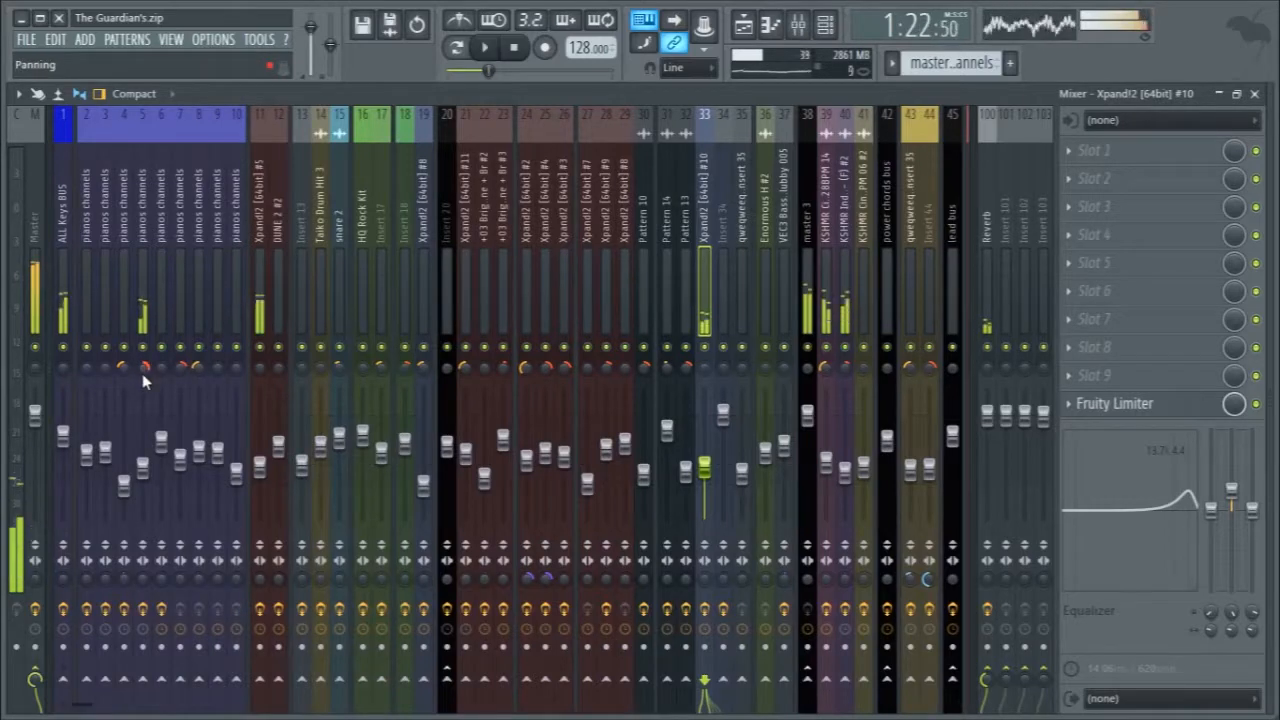
pyautogui.press('space')
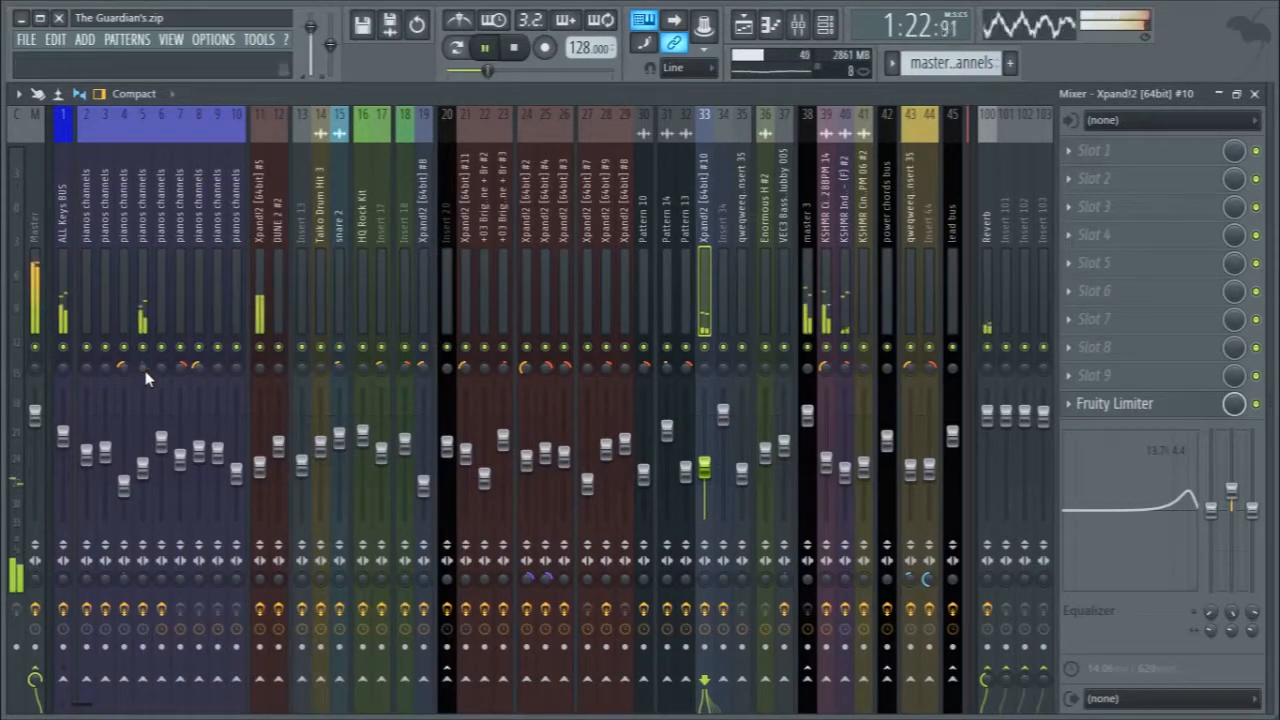
pyautogui.press('space')
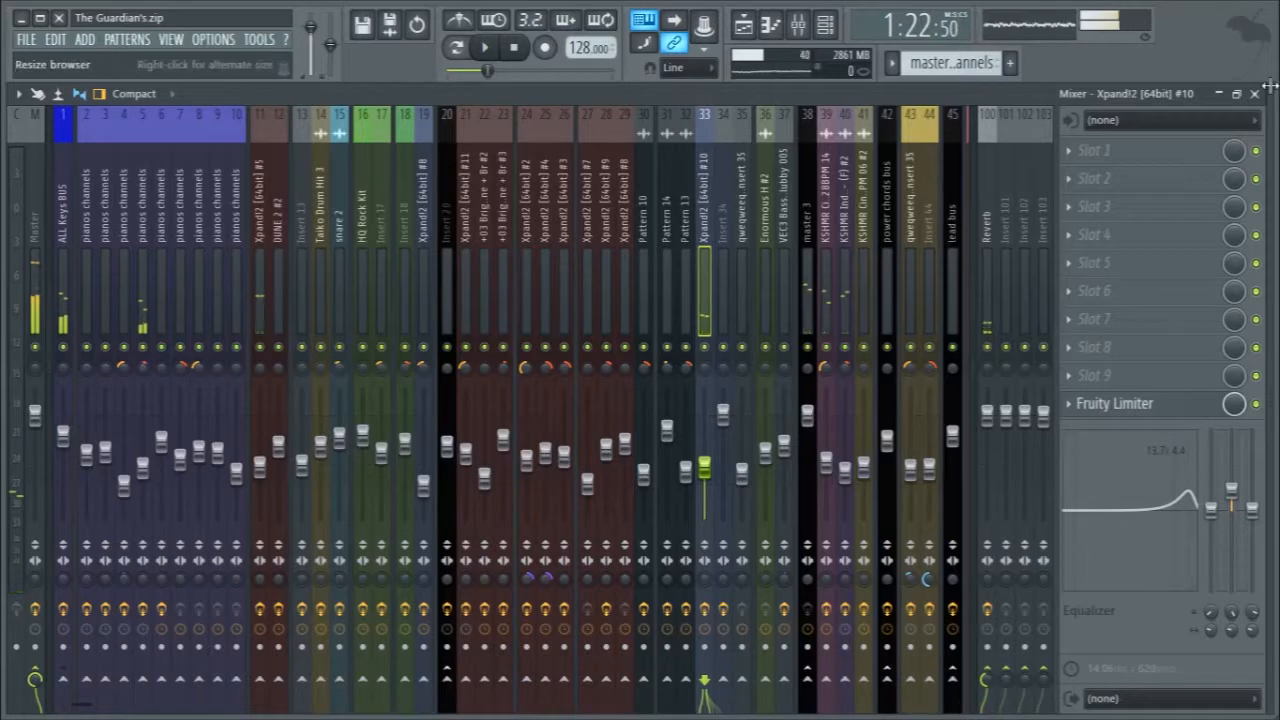
# Return to the Playlist, show the recording filter's Automation option, and briefly arm and disarm recording.
pyautogui.click(1254, 93)
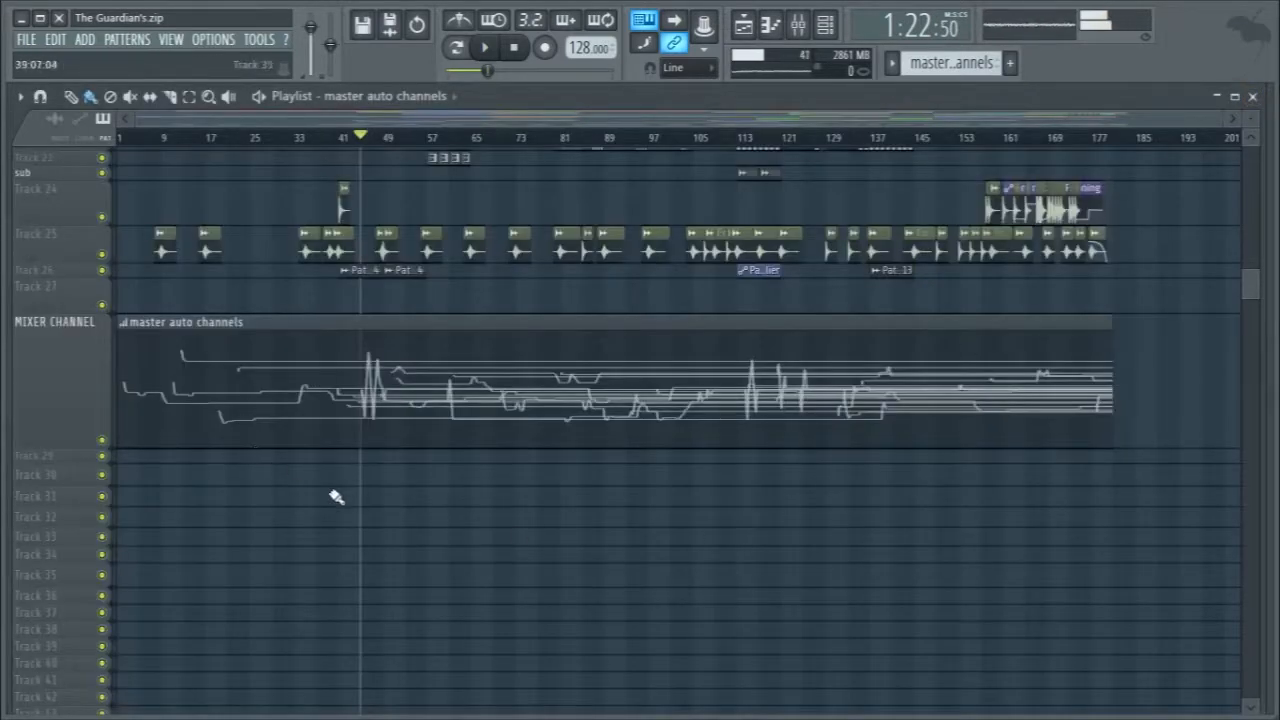
pyautogui.rightClick(546, 50)
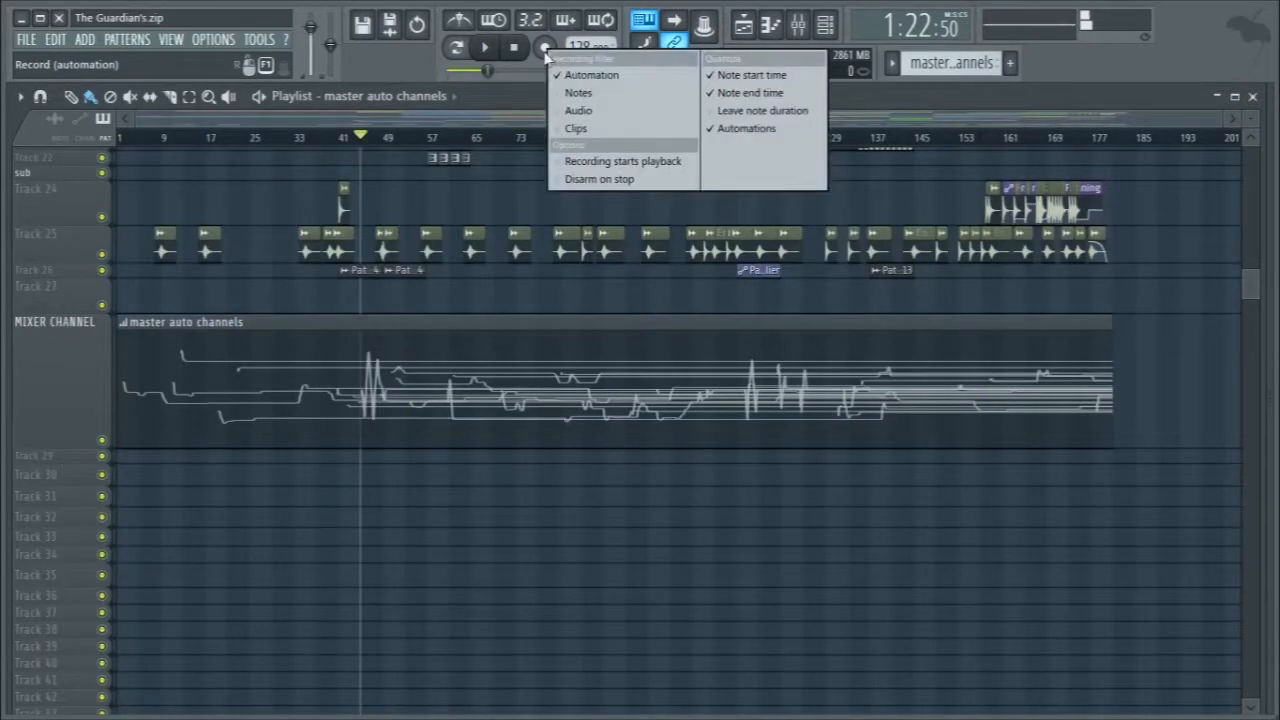
pyautogui.click(550, 50)
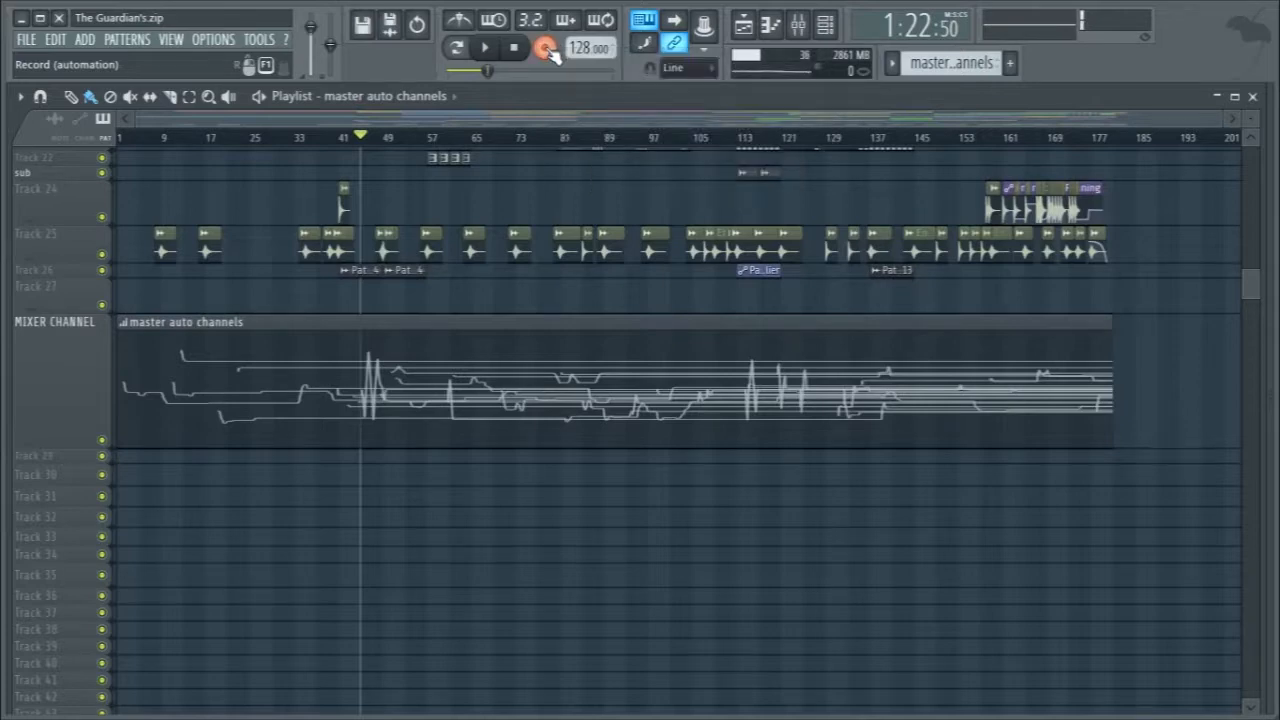
pyautogui.rightClick(548, 50)
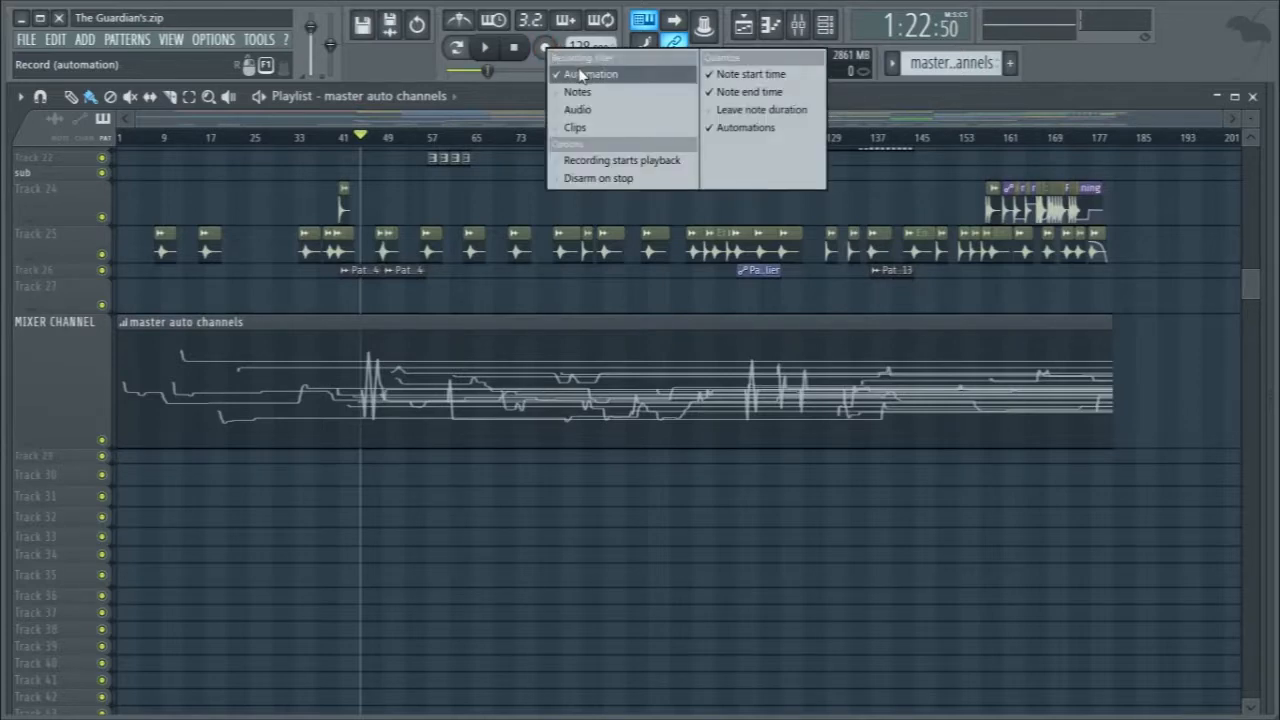
pyautogui.click(581, 74)
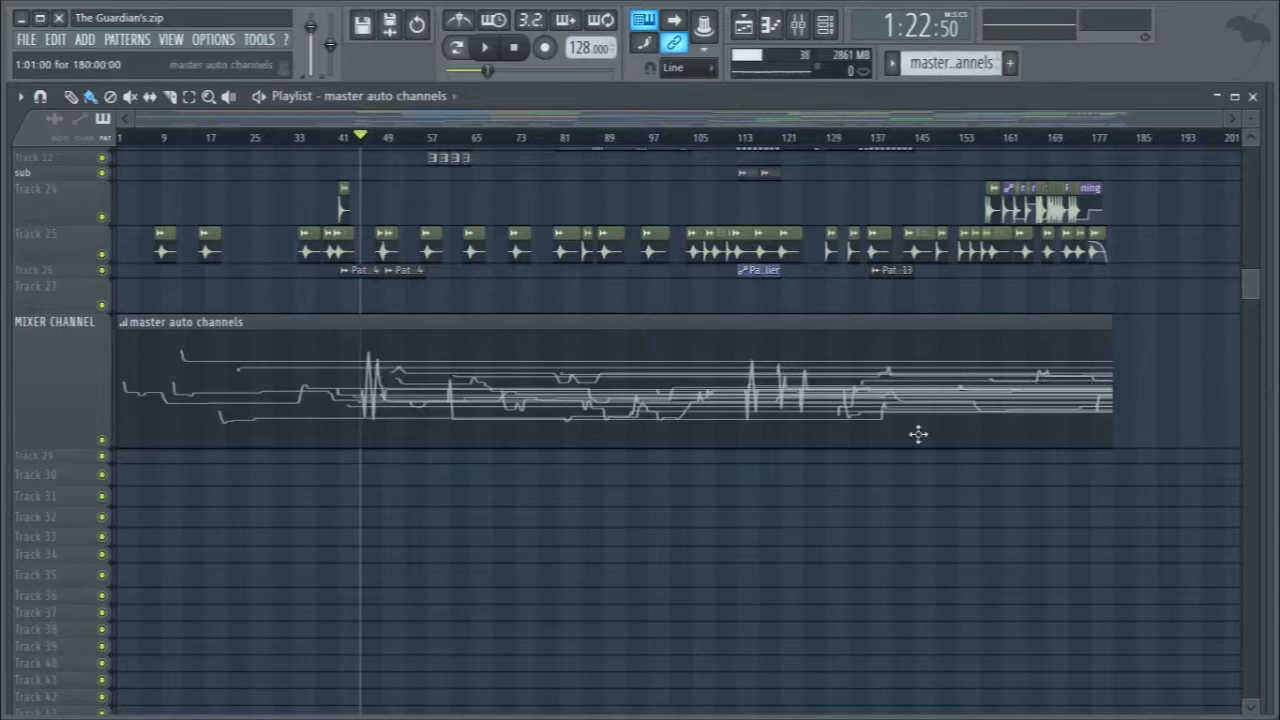
# Create a new empty pattern and enlarge Track 29 below the MIXER CHANNEL track.
pyautogui.click(348, 478)
pyautogui.rightClick(514, 476)
pyautogui.click(1012, 62)
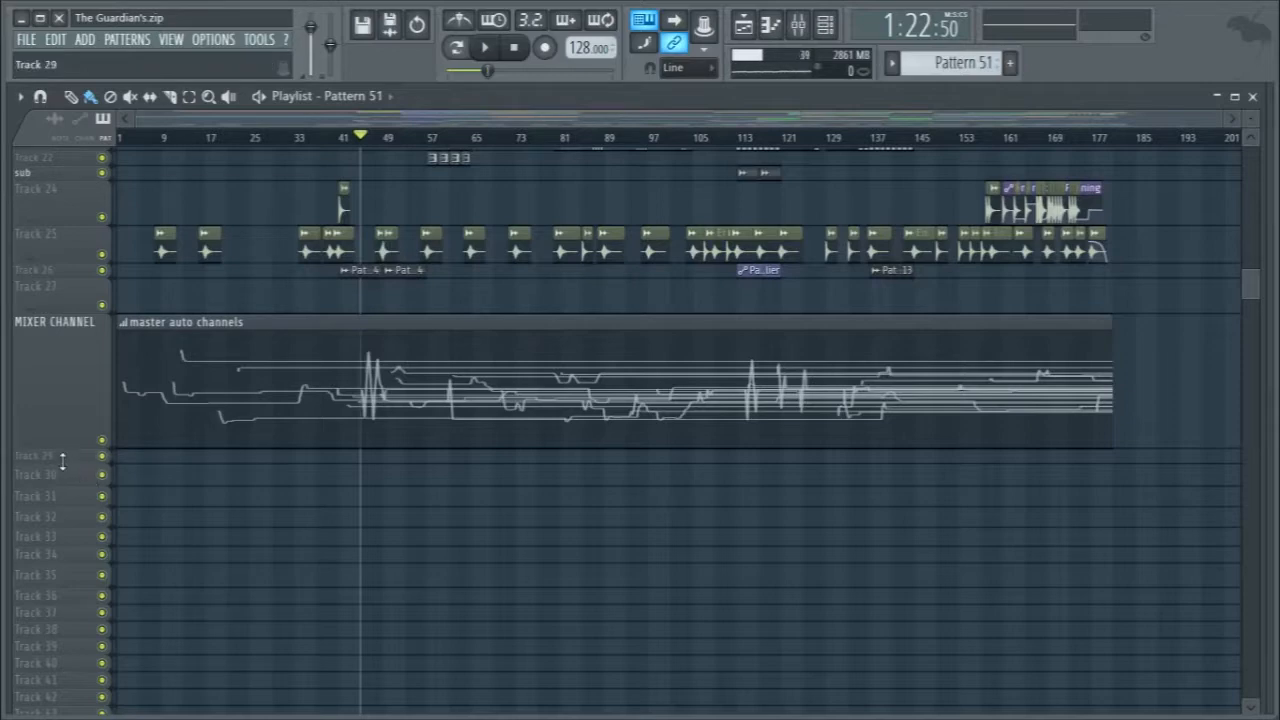
pyautogui.moveTo(63, 463); pyautogui.dragTo(66, 592)
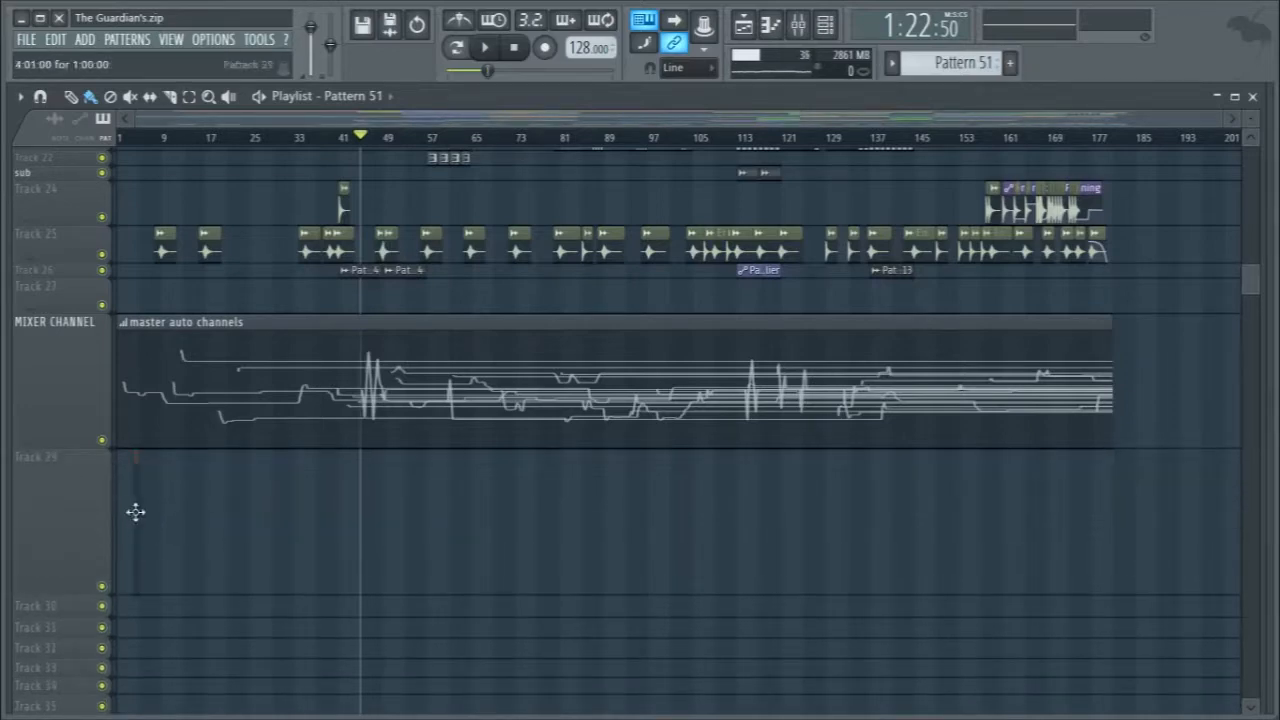
# Place a Pattern 51 clip along Track 29 matching the length of the master auto channels clip, and delete it again.
pyautogui.moveTo(120, 509); pyautogui.dragTo(1112, 520)
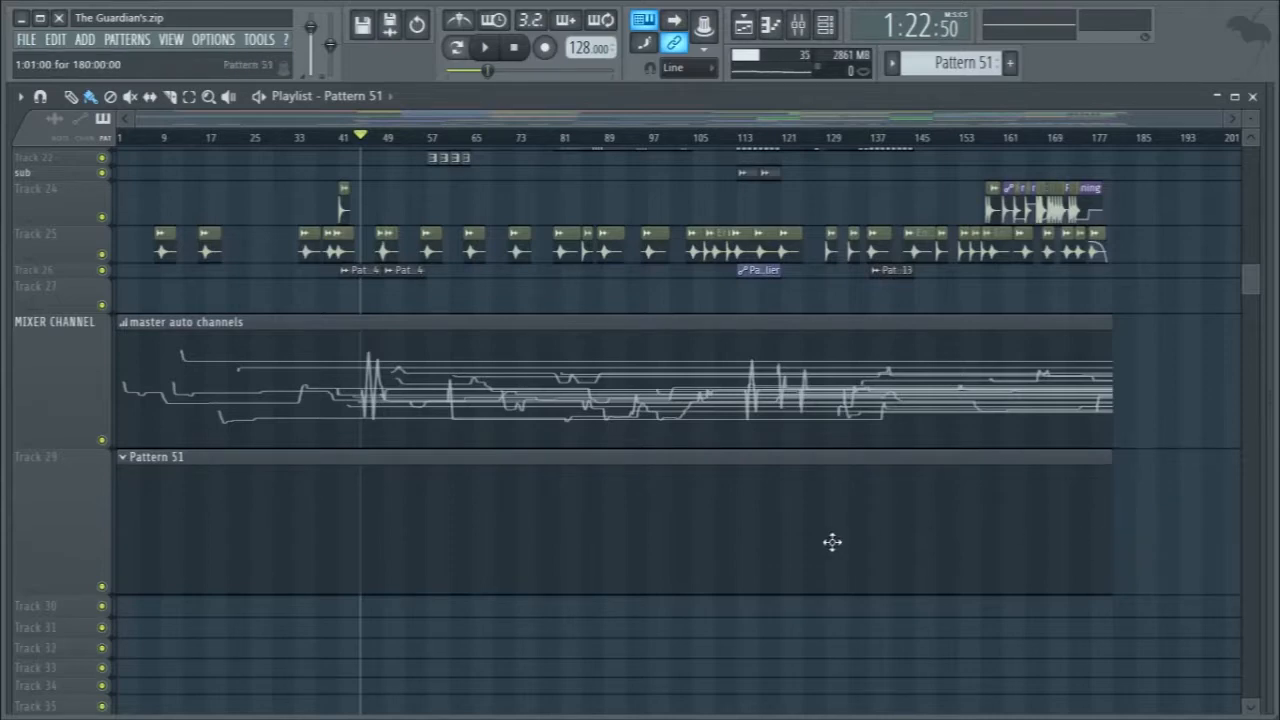
pyautogui.press('F9')
pyautogui.press('F9')
pyautogui.rightClick(668, 489)
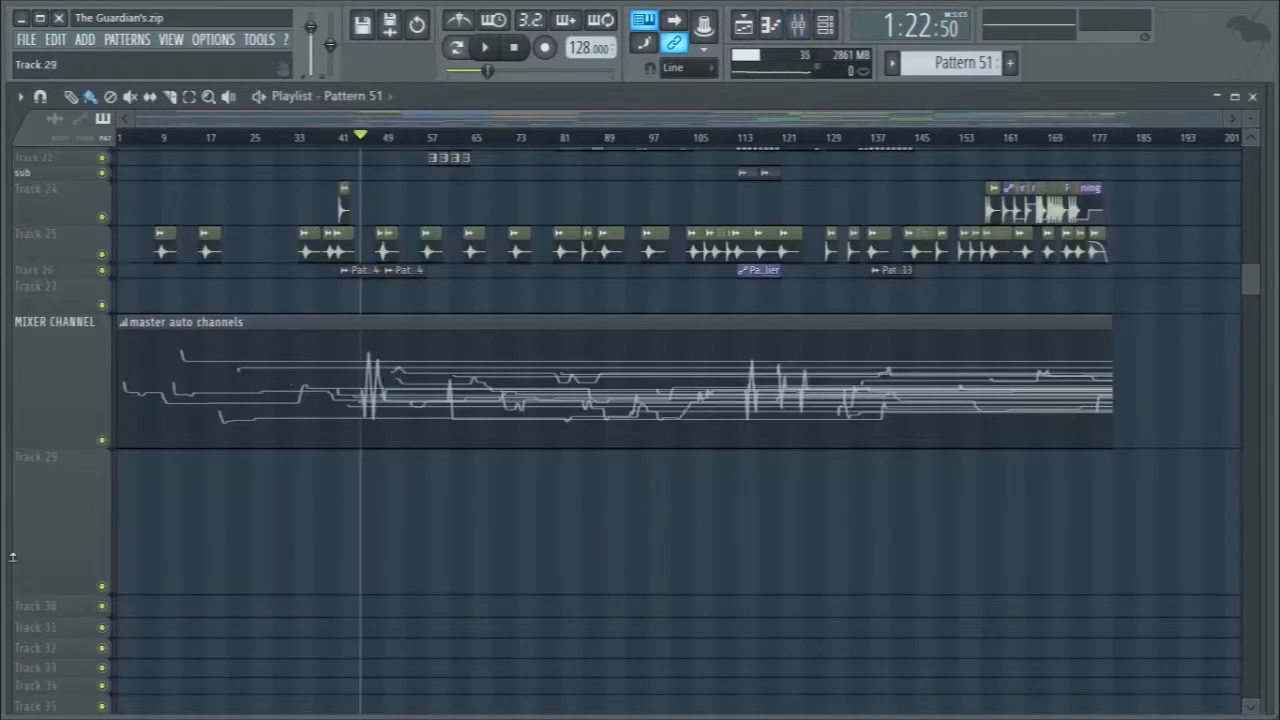
# Reduce the height of Track 29 and look over the Playlist tracks above MIXER CHANNEL.
pyautogui.moveTo(29, 585); pyautogui.dragTo(41, 498)
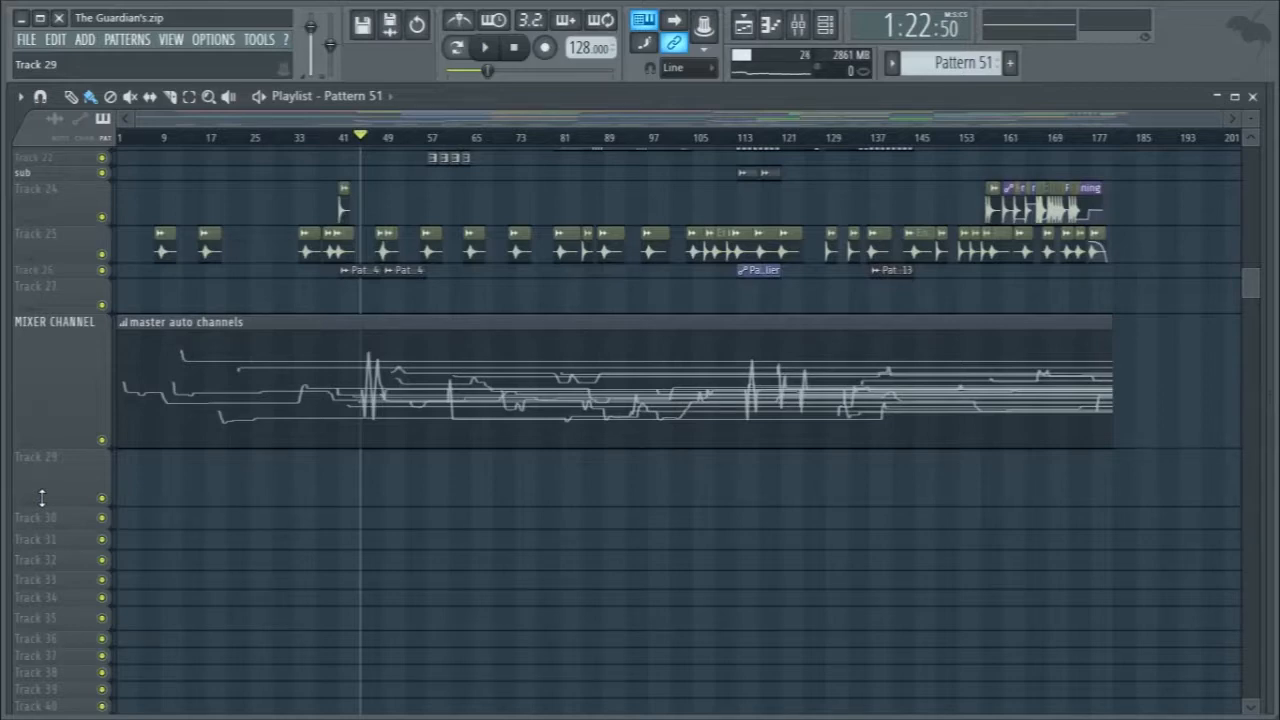
pyautogui.scroll(1, 280, 540)
pyautogui.scroll(4, 280, 540)
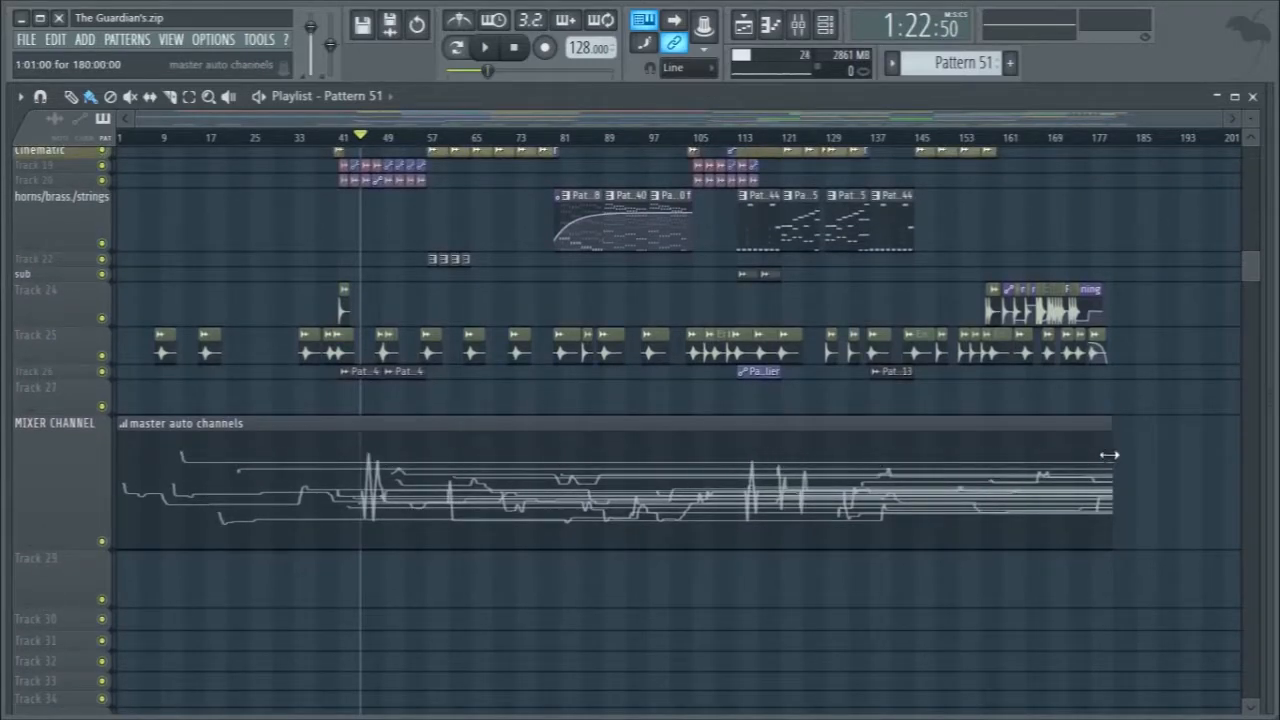
pyautogui.scroll(6, 1150, 535)
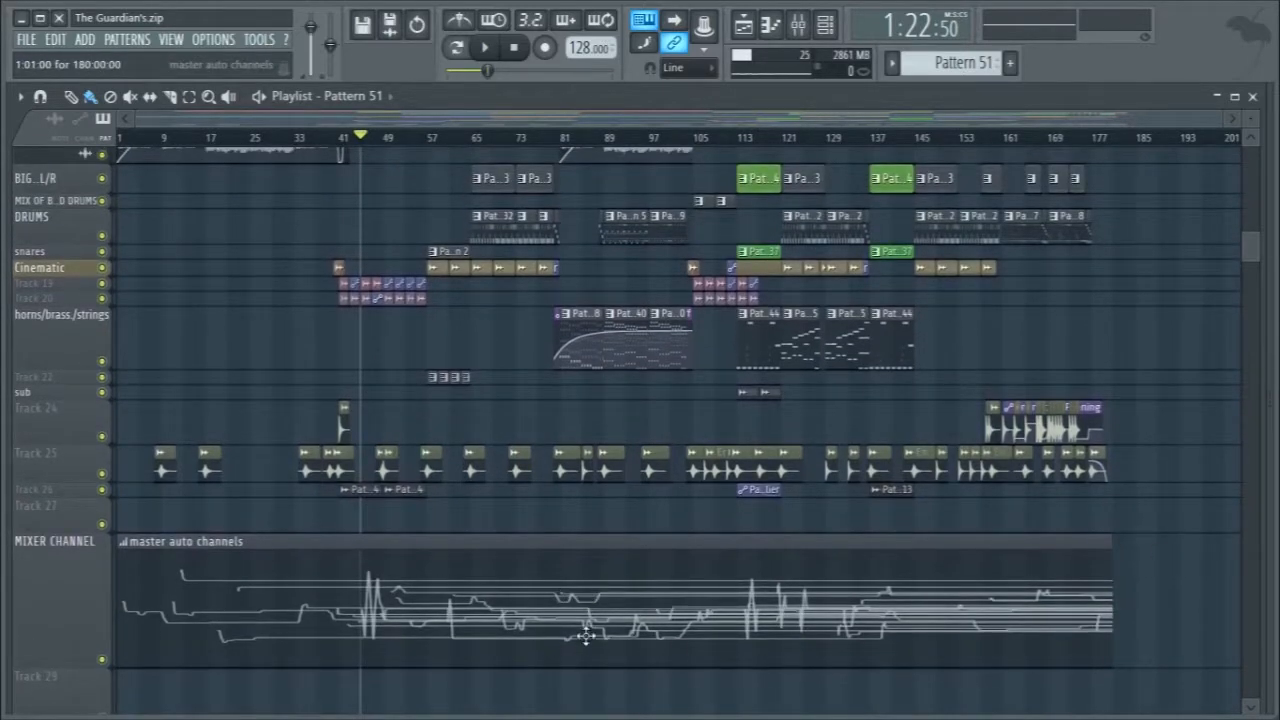
pyautogui.scroll(3, 587, 636)
pyautogui.scroll(-3, 570, 632)
pyautogui.scroll(10, 409, 594)
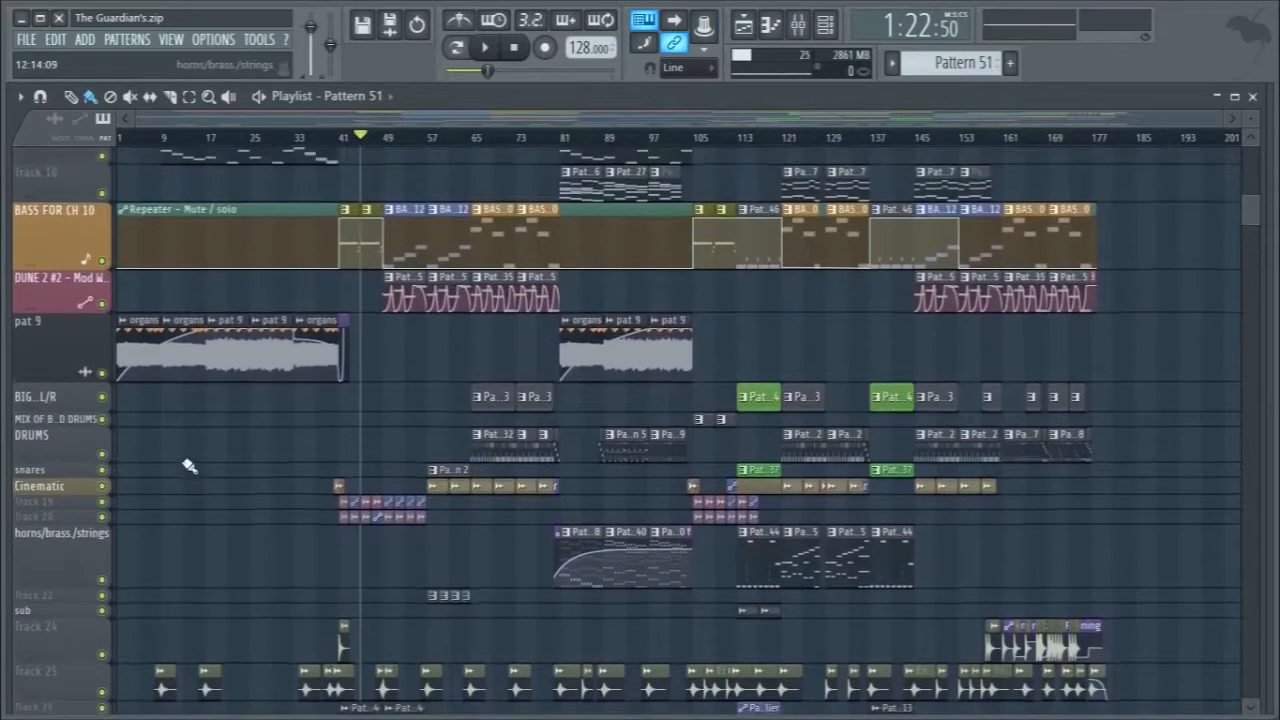
# Solo the pat 9 track, play its organ audio clips from bar 17, and stop playback.
pyautogui.click(131, 138)
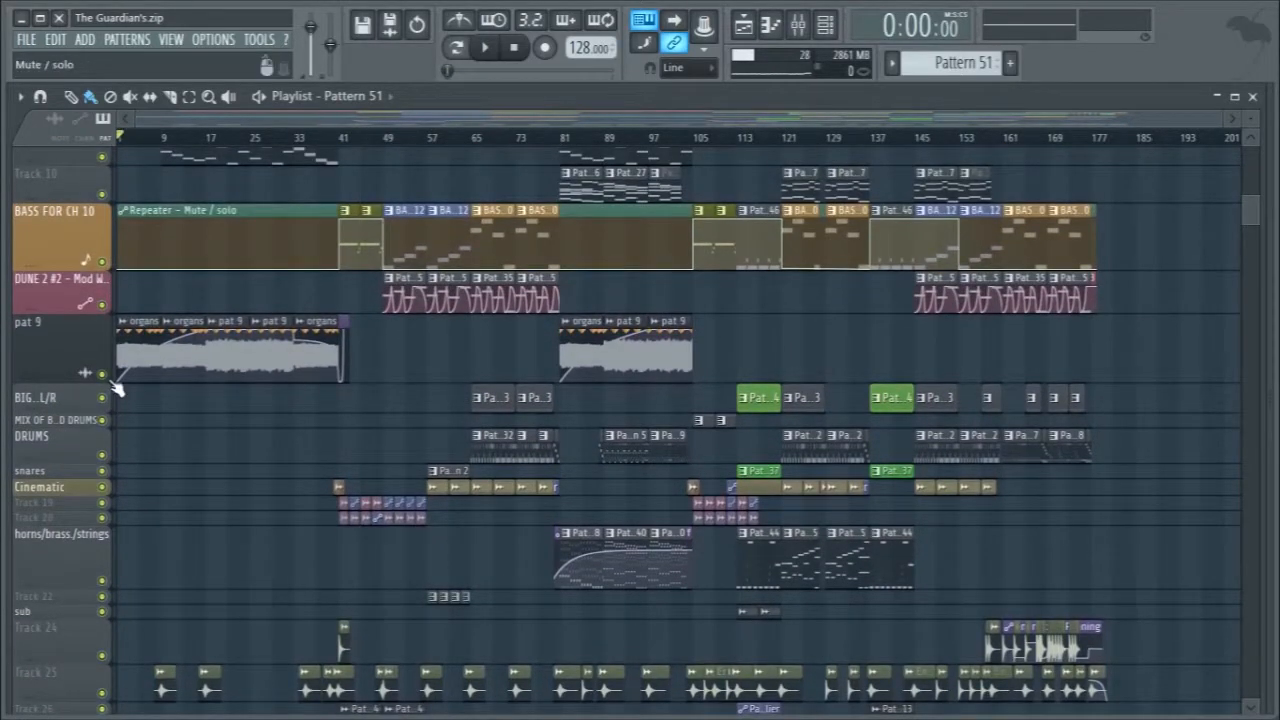
pyautogui.rightClick(113, 382)
pyautogui.press('space')
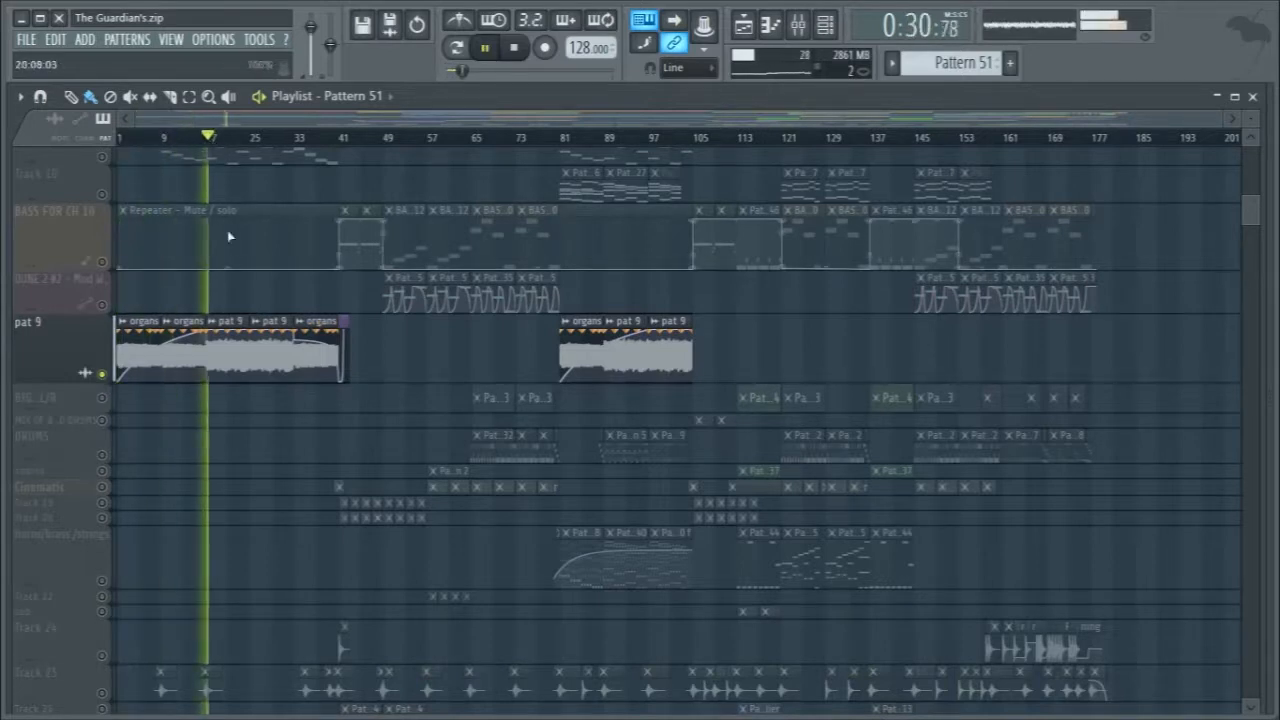
pyautogui.press('space')
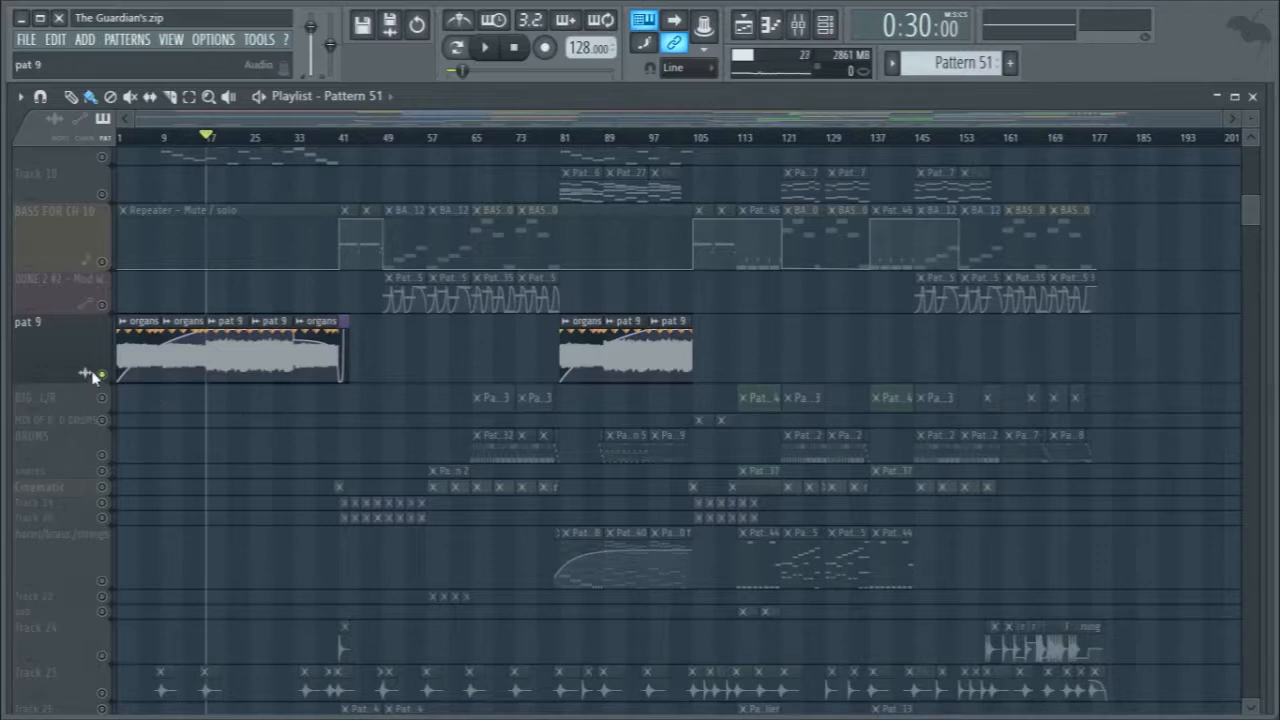
# Show the Playlist's Picker panel, look through the project's pattern list, and hide the panel again.
pyautogui.click(20, 96)
pyautogui.moveTo(88, 264)
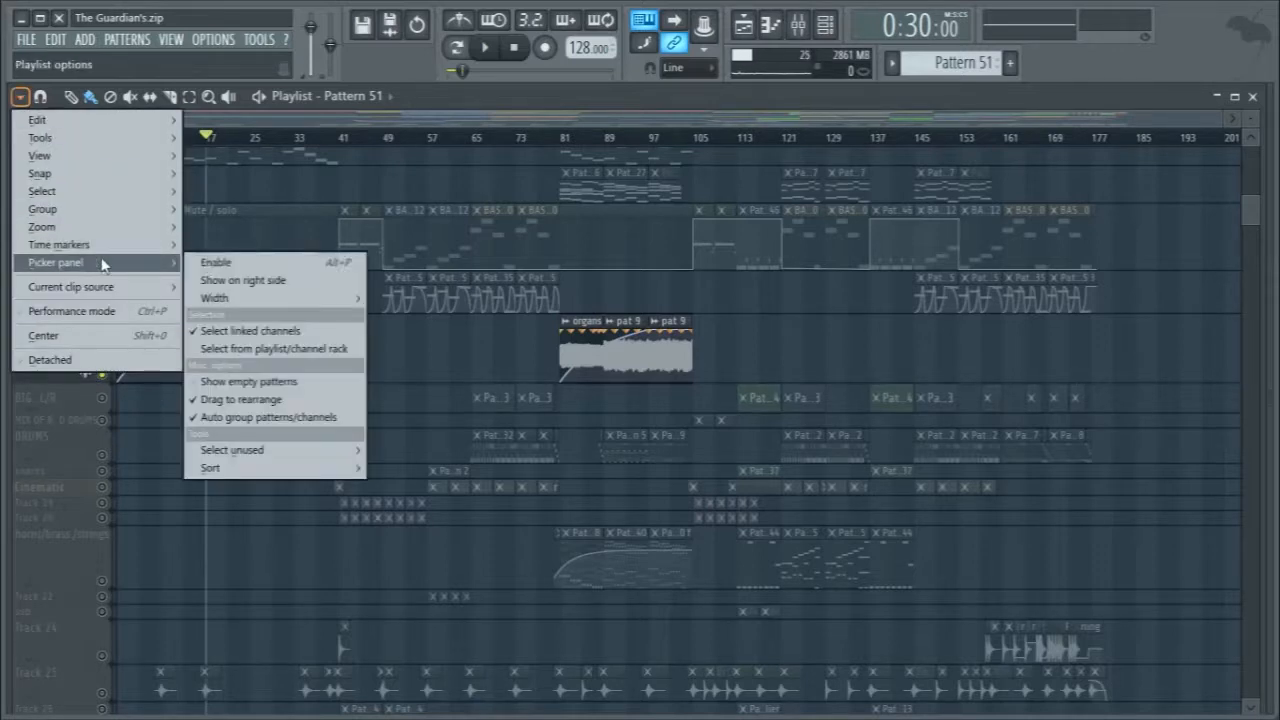
pyautogui.click(205, 263)
pyautogui.scroll(-10, 63, 424)
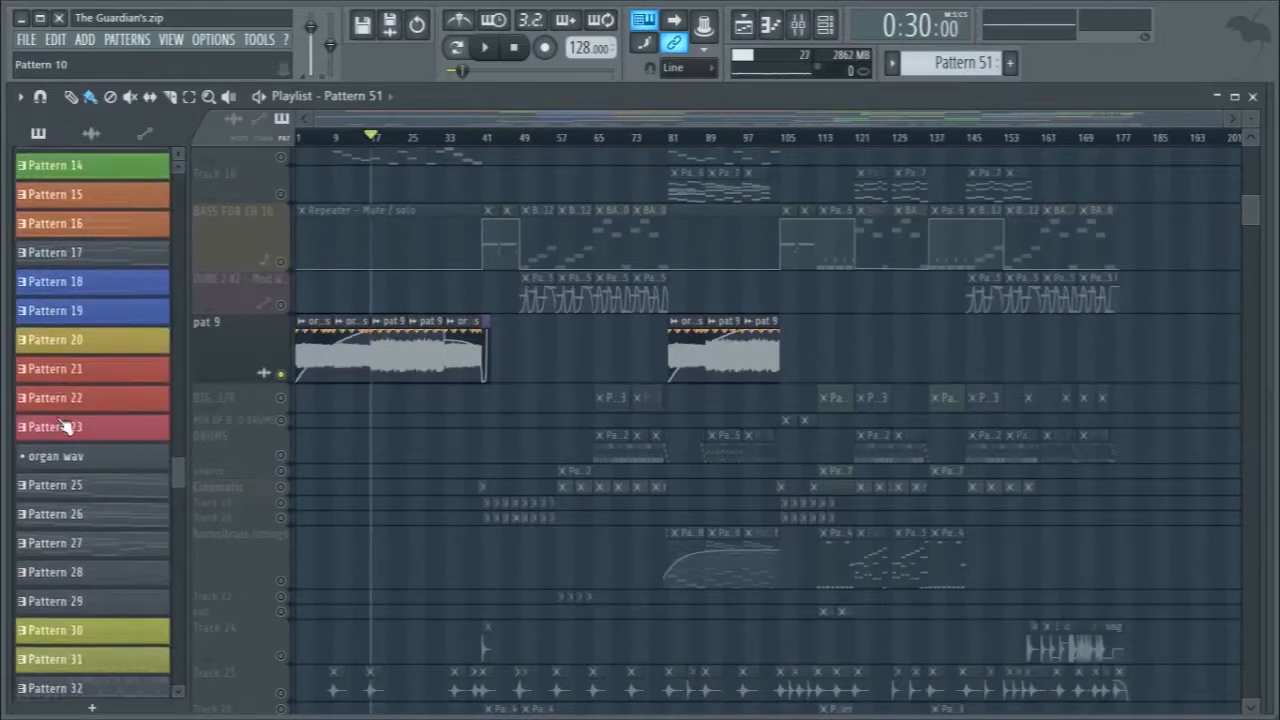
pyautogui.scroll(10, 63, 424)
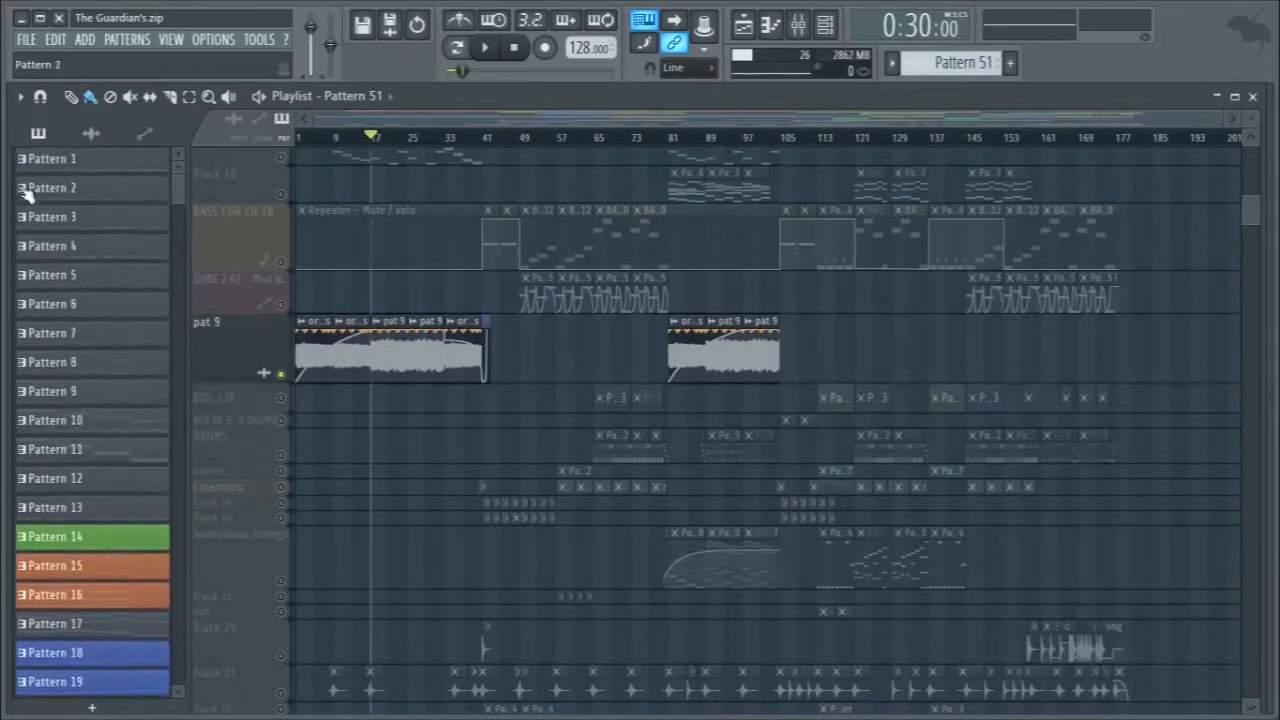
pyautogui.click(20, 96)
pyautogui.moveTo(70, 267)
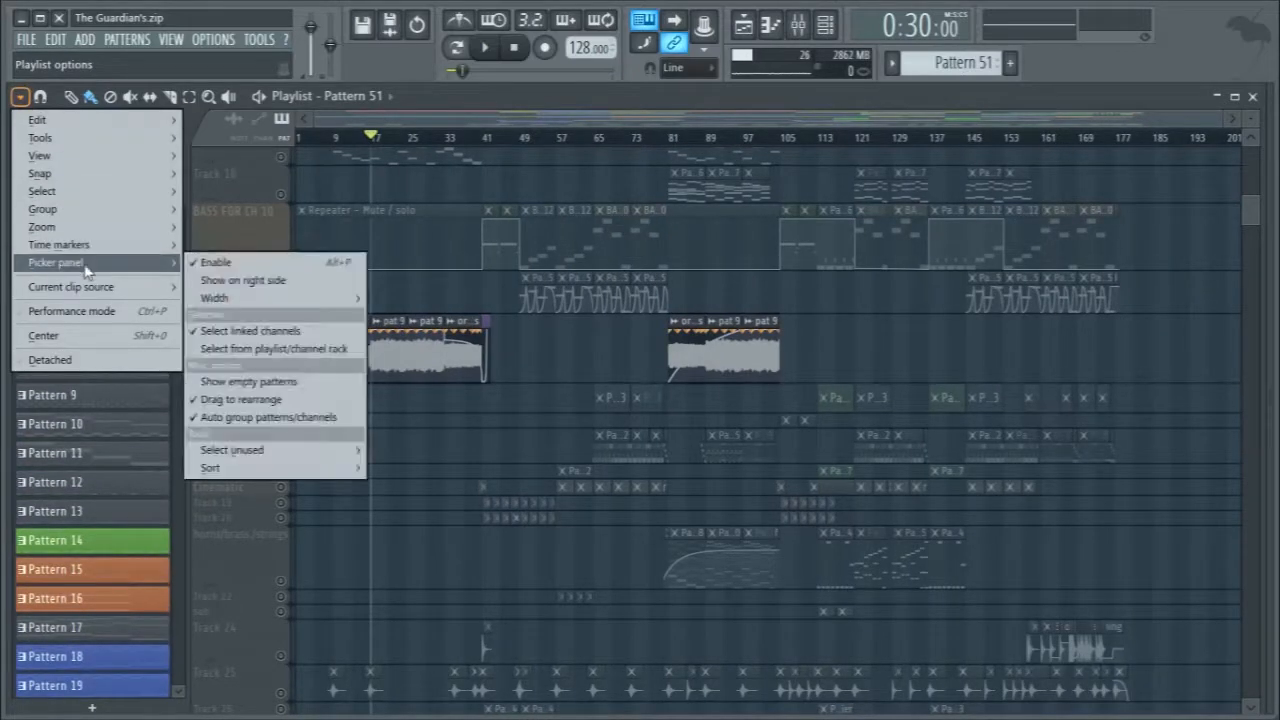
pyautogui.click(225, 251)
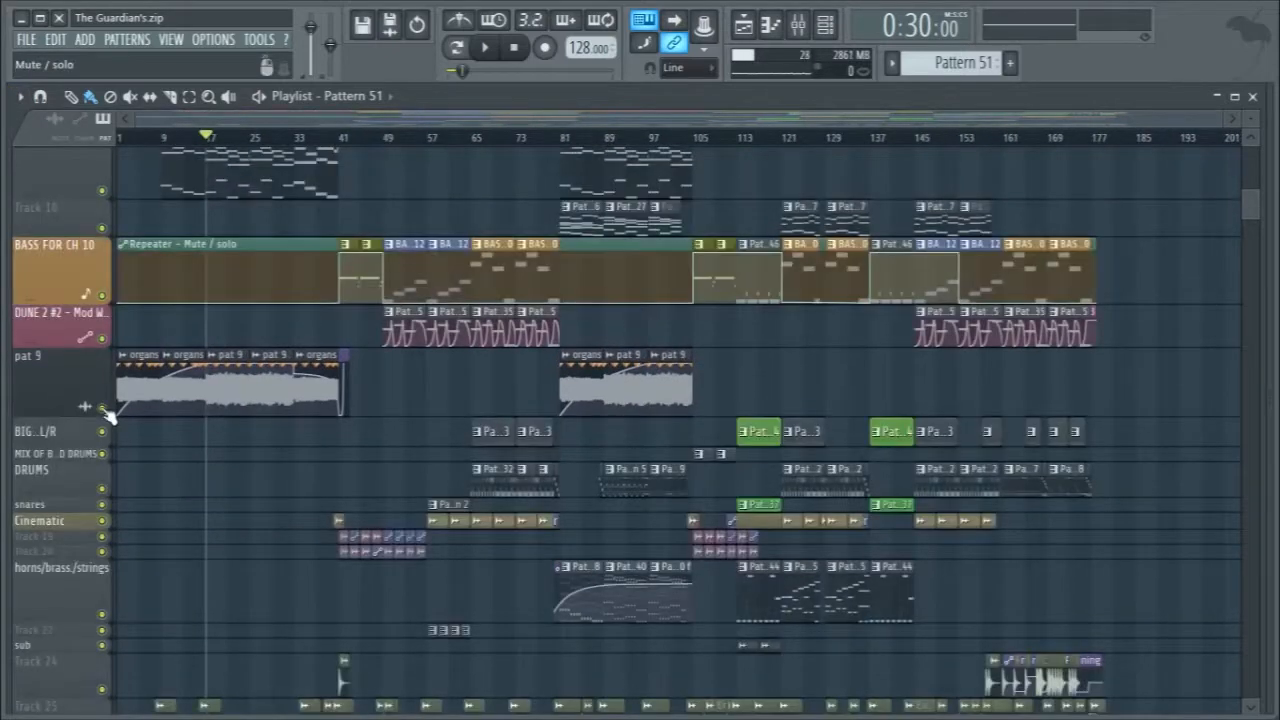
# Play the soloed pat 9 track with the Mixer open and select the Pattern 10 channel that carries its audio.
pyautogui.press('space')
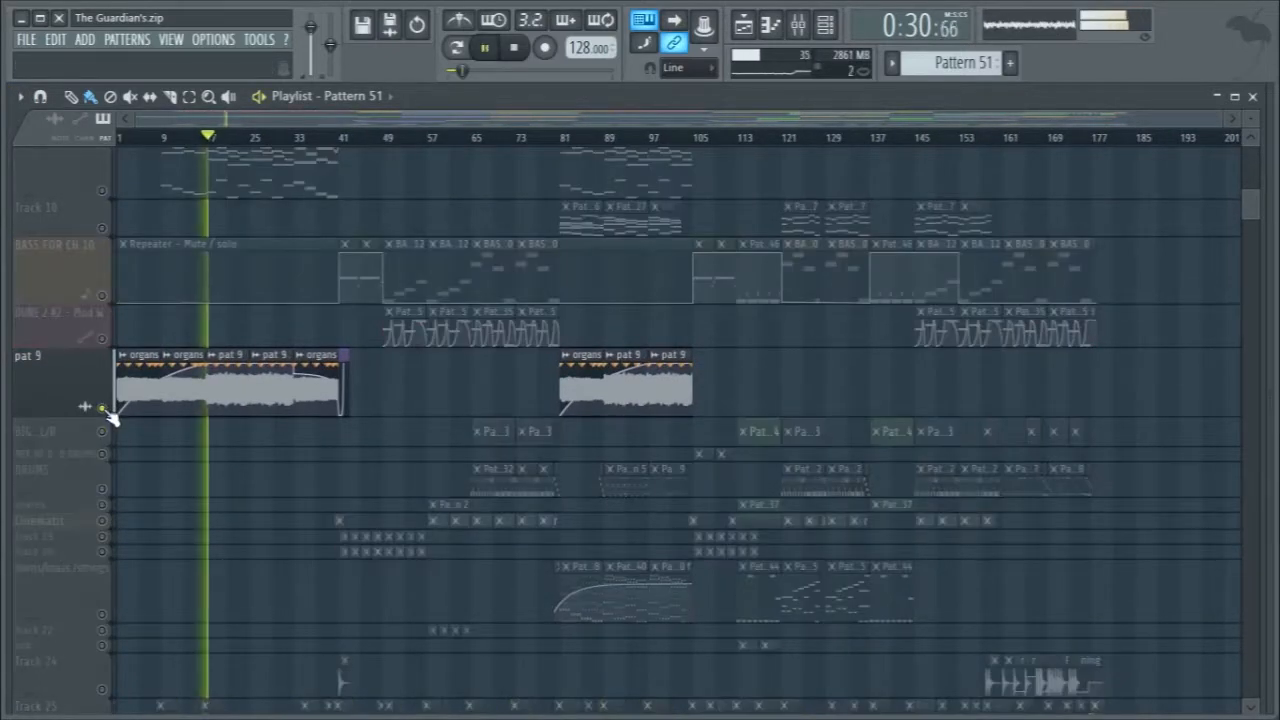
pyautogui.press('F9')
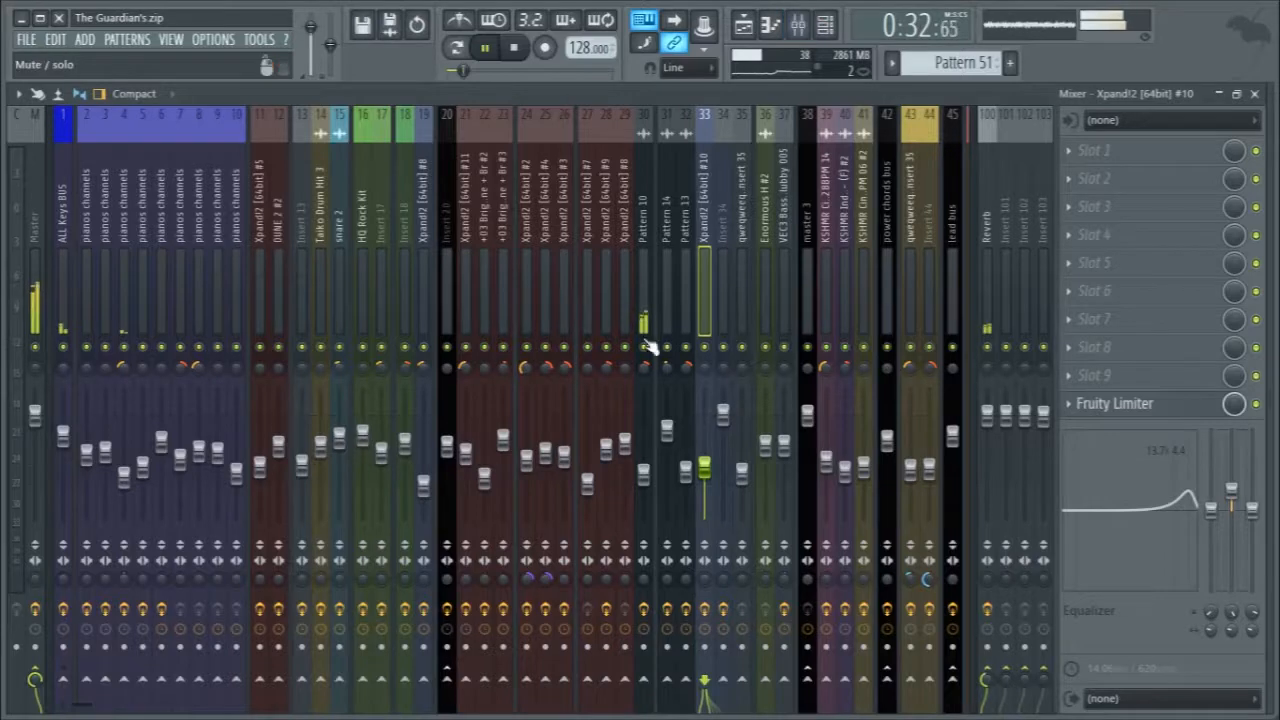
pyautogui.click(648, 330)
pyautogui.press('space')
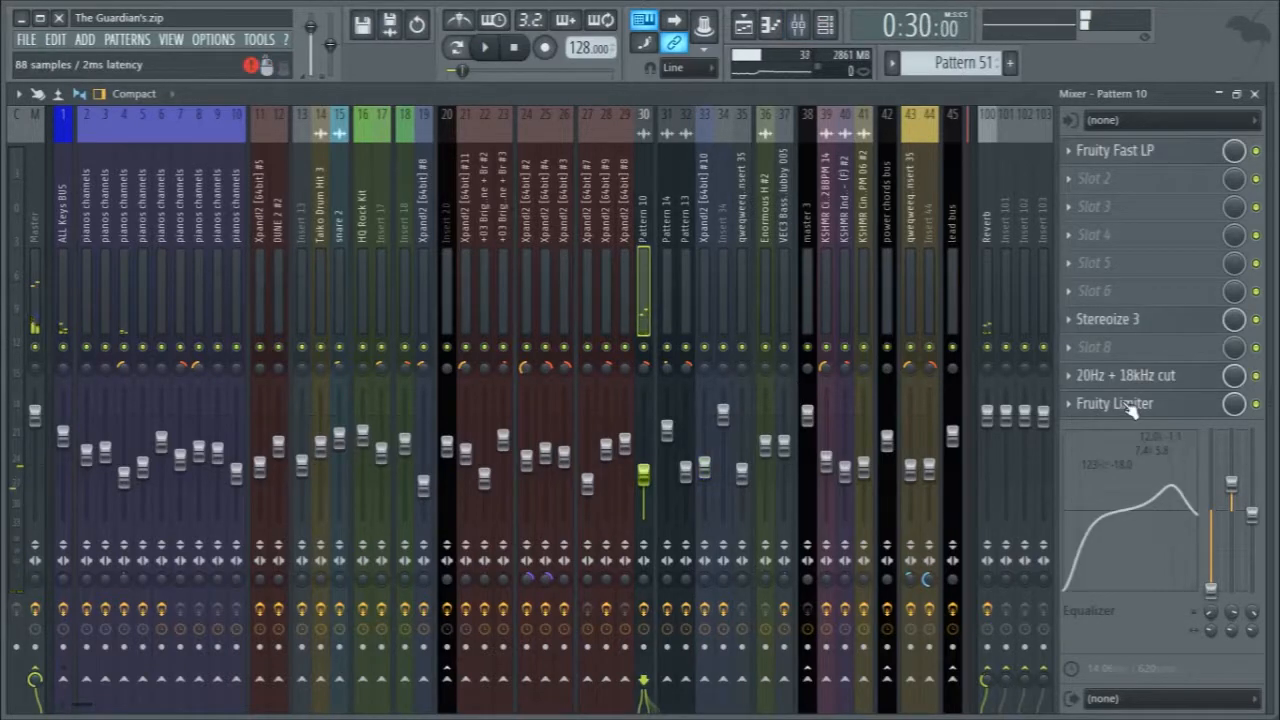
# Inspect Pattern 10's Fruity Limiter, 20Hz + 18kHz cut, Stereoize 3 and Fruity Fast LP effects, and play the track briefly.
pyautogui.click(1128, 406)
pyautogui.click(1120, 375)
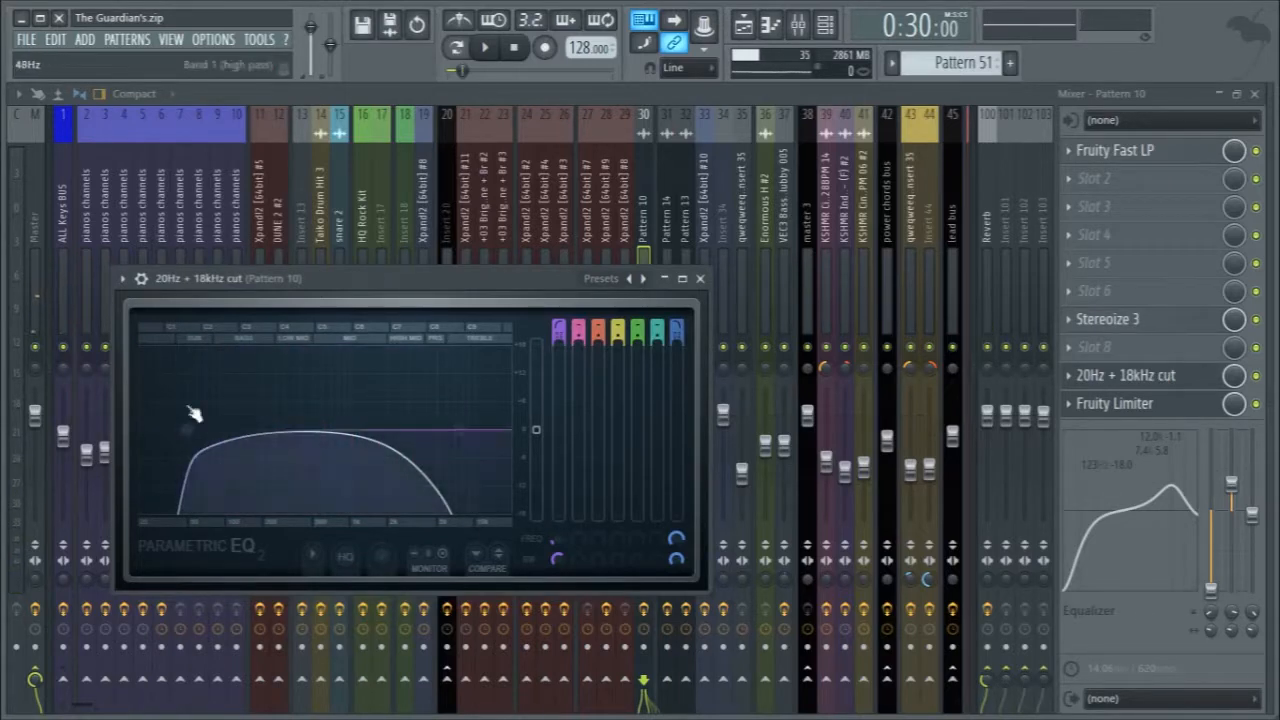
pyautogui.click(700, 278)
pyautogui.click(1125, 319)
pyautogui.click(1125, 319)
pyautogui.click(1136, 150)
pyautogui.click(1131, 148)
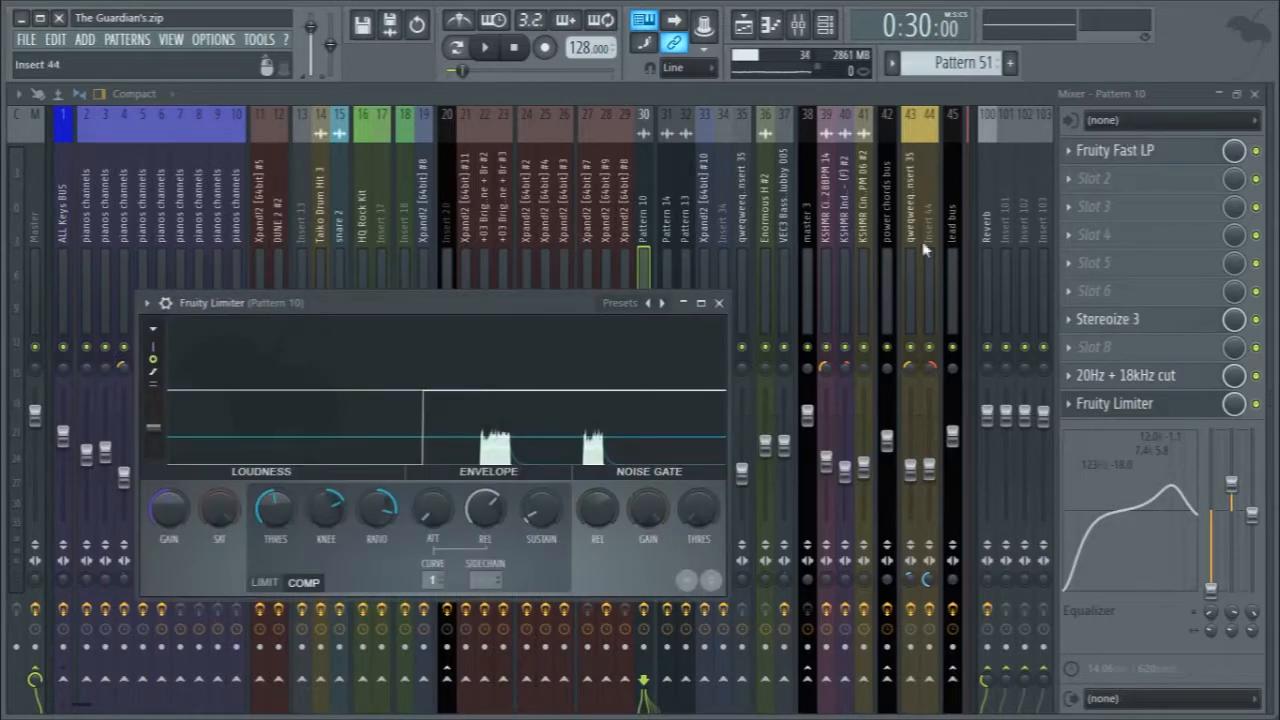
pyautogui.click(729, 303)
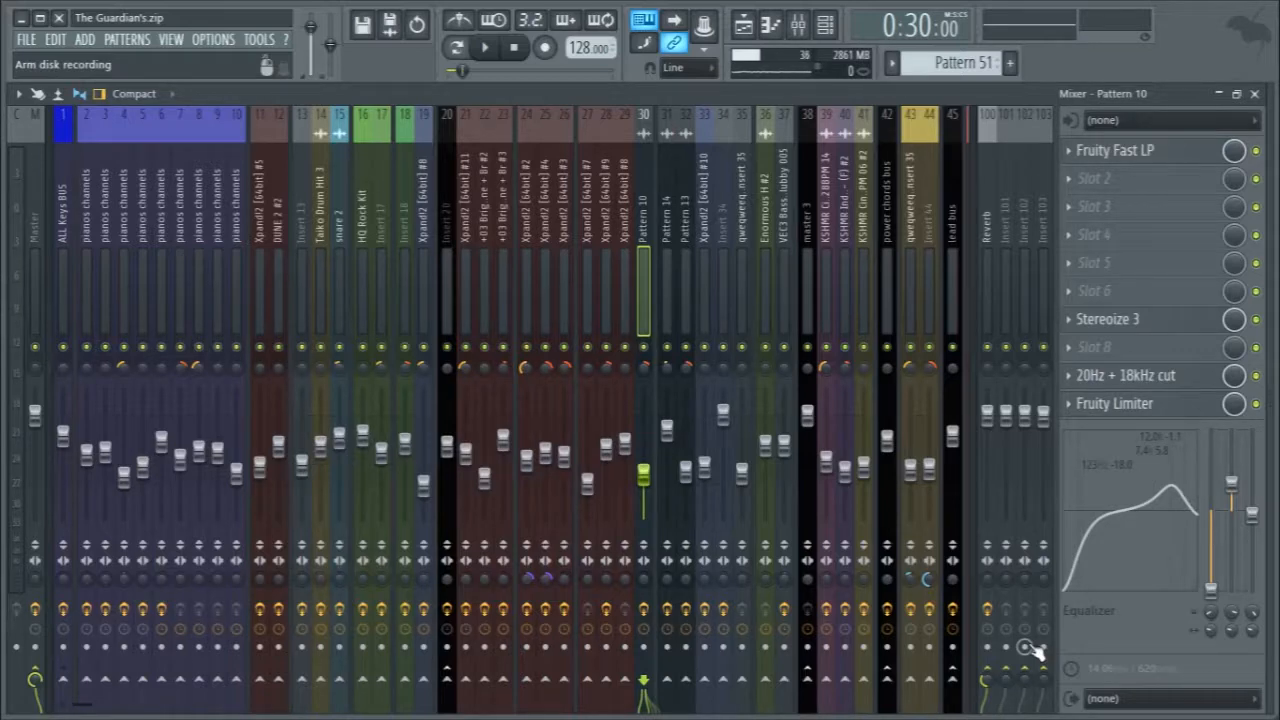
pyautogui.press('space')
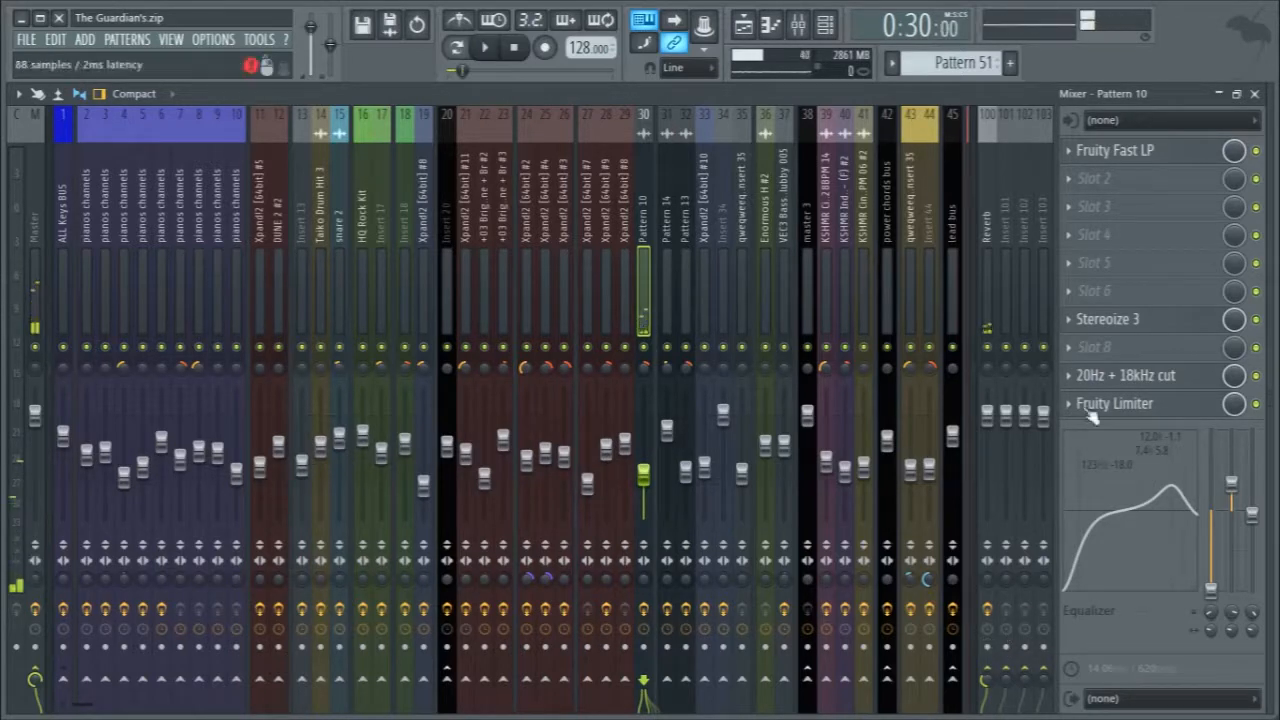
# Close the Mixer and Playlist, and go through the Channel rack down to its add-channel control.
pyautogui.click(1262, 94)
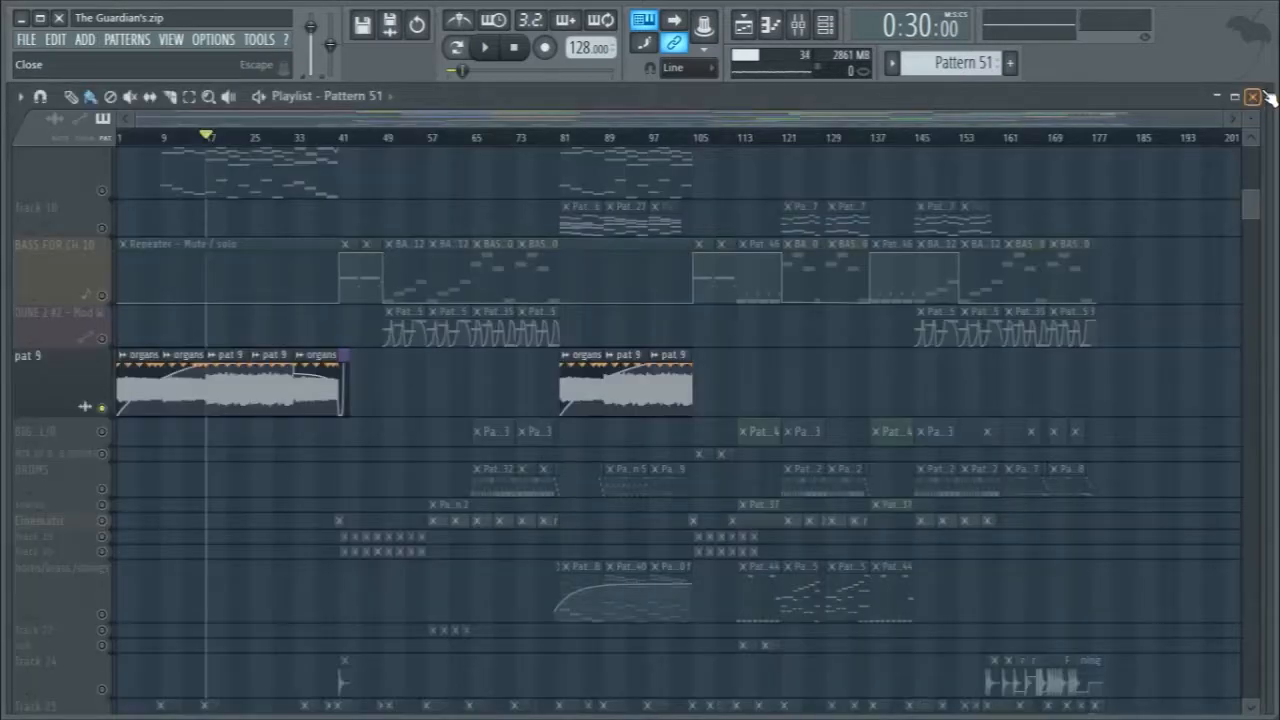
pyautogui.scroll(2, 1236, 116)
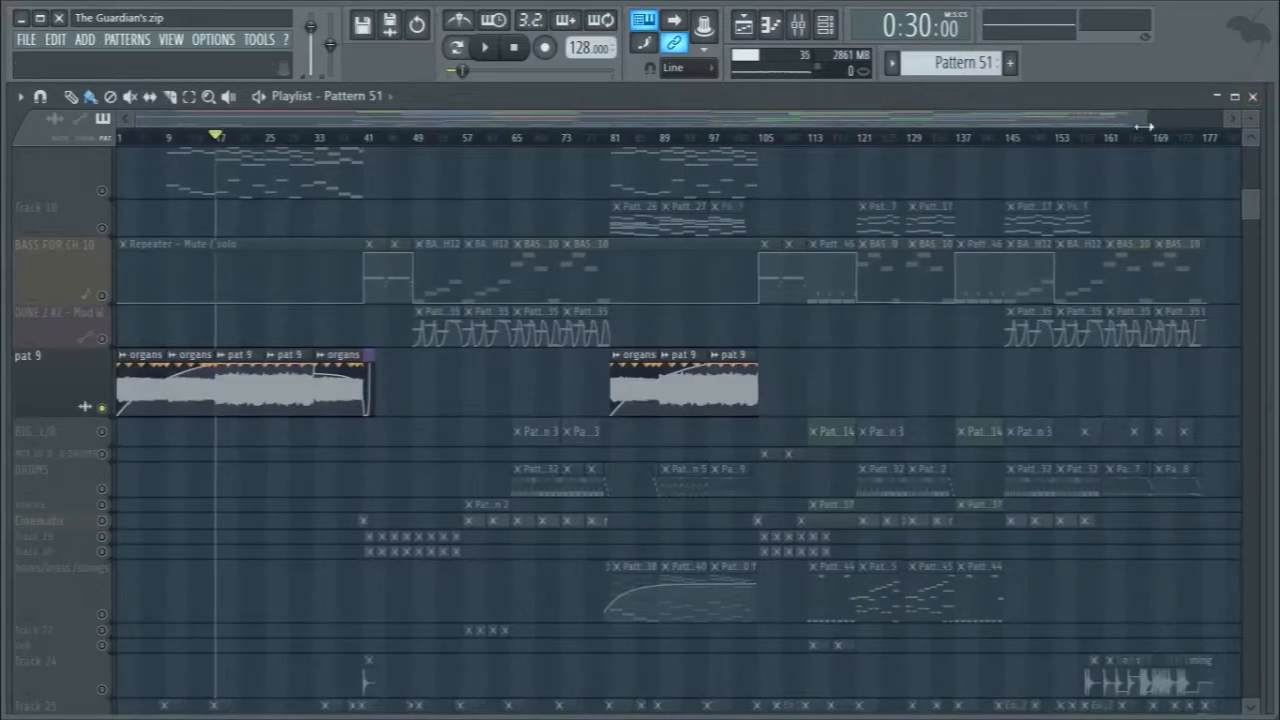
pyautogui.click(1254, 99)
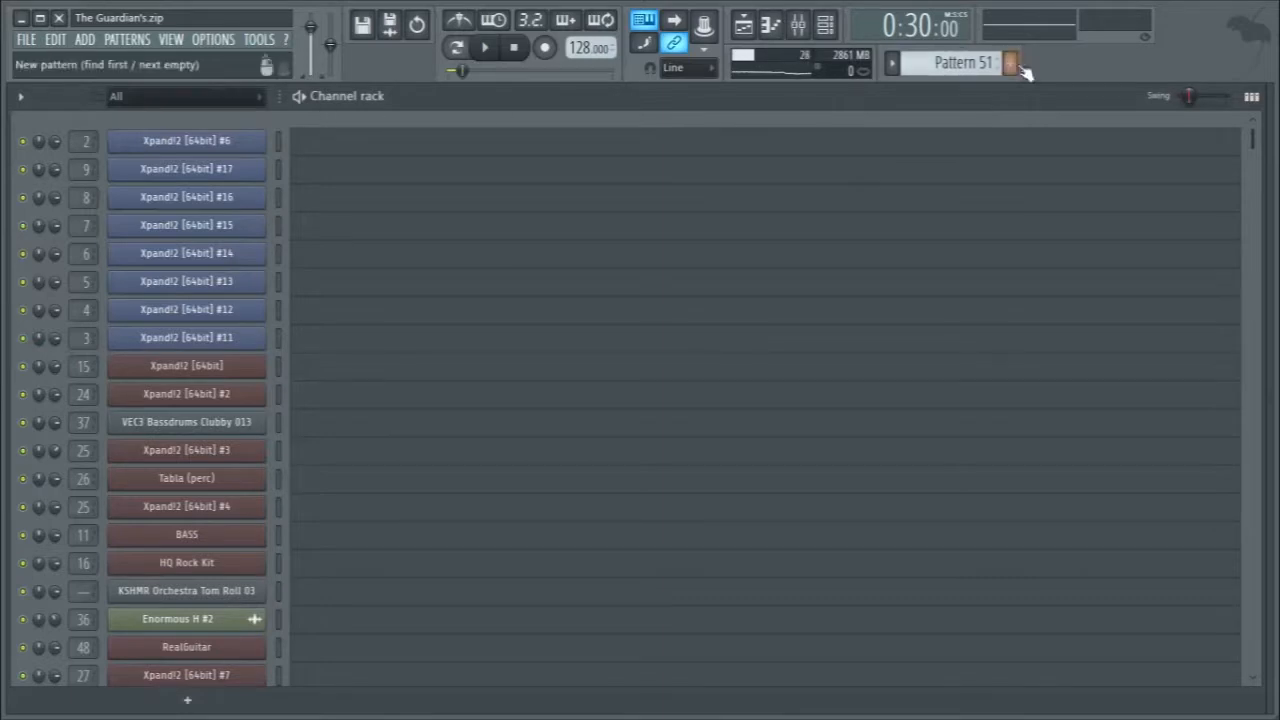
pyautogui.scroll(-10, 463, 480)
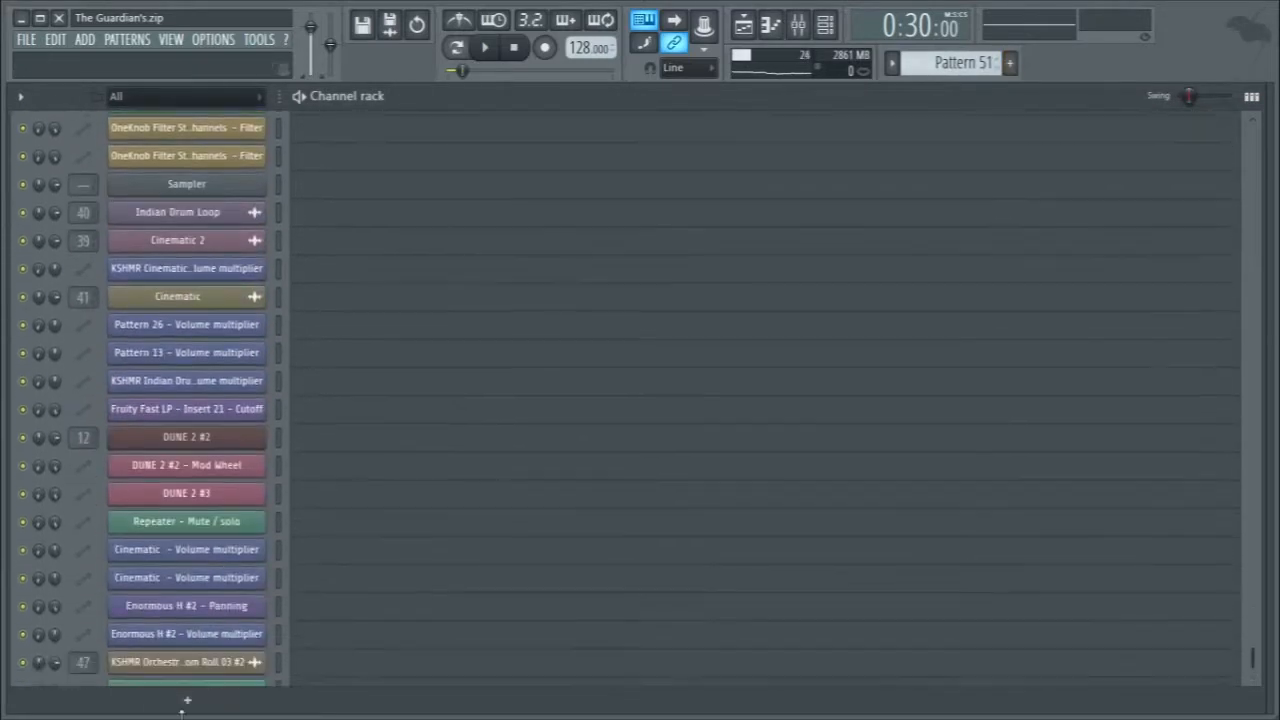
pyautogui.click(187, 700)
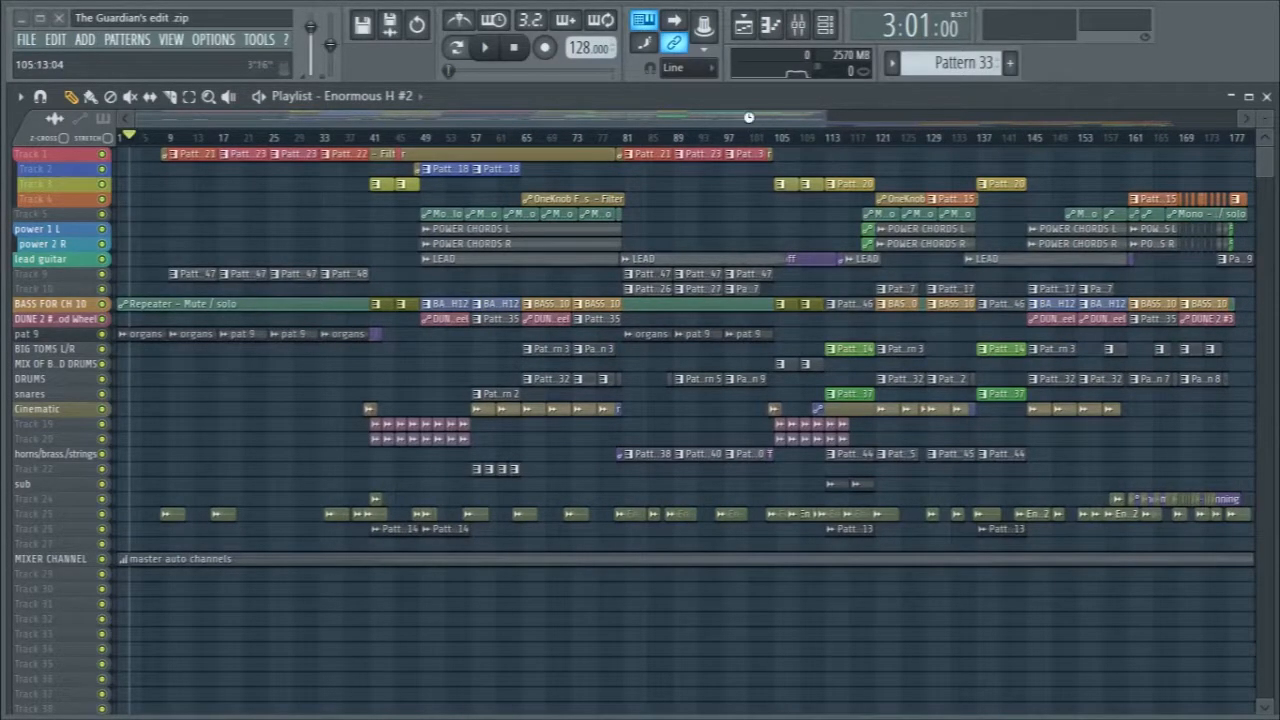
# Play the edited project from the beginning and select the Master track in the Mixer to watch its level.
pyautogui.press('space')
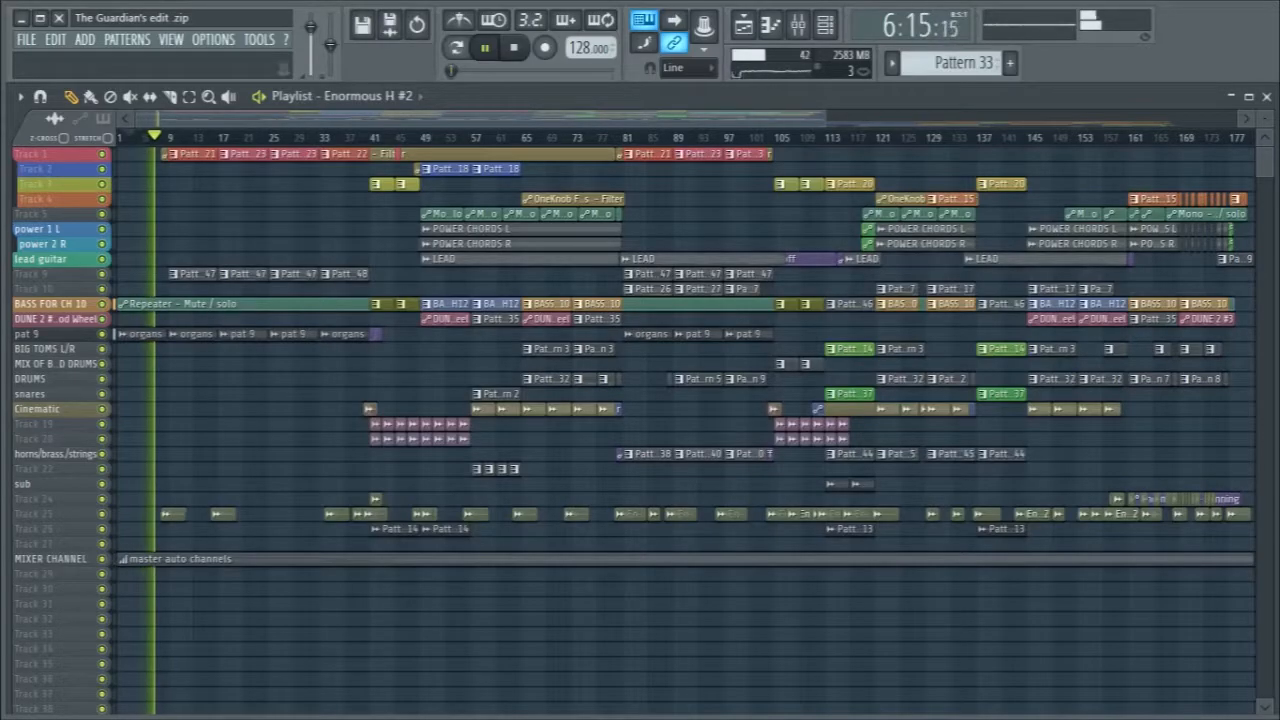
pyautogui.press('F9')
pyautogui.click(38, 260)
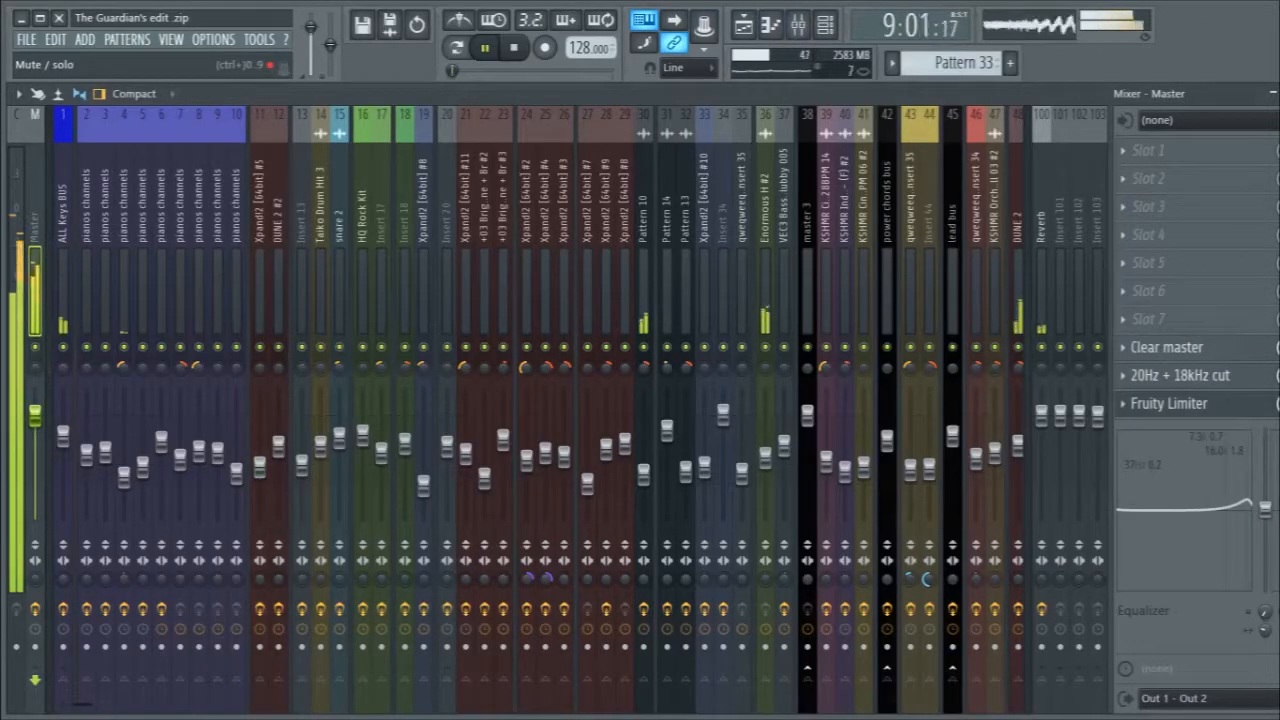
# Return to the Playlist and set the song position display to Minute : Second : Centisecond while the song plays.
pyautogui.press('F5')
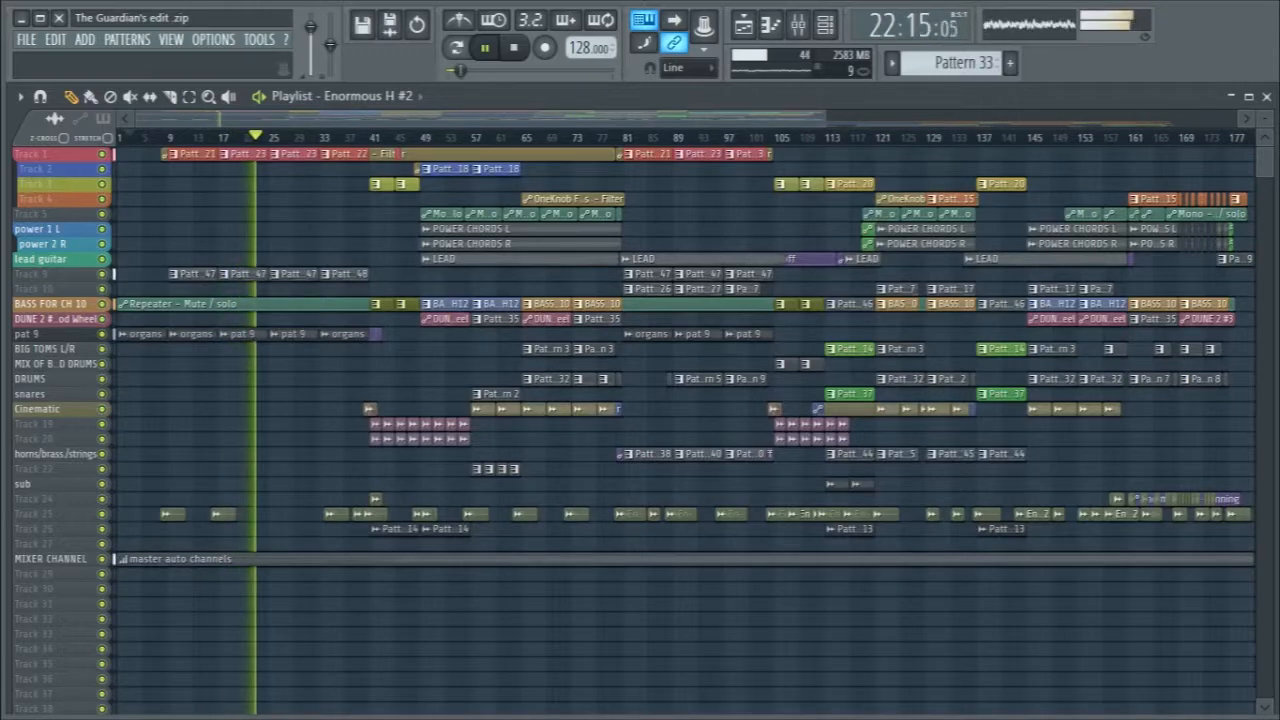
pyautogui.rightClick(903, 22)
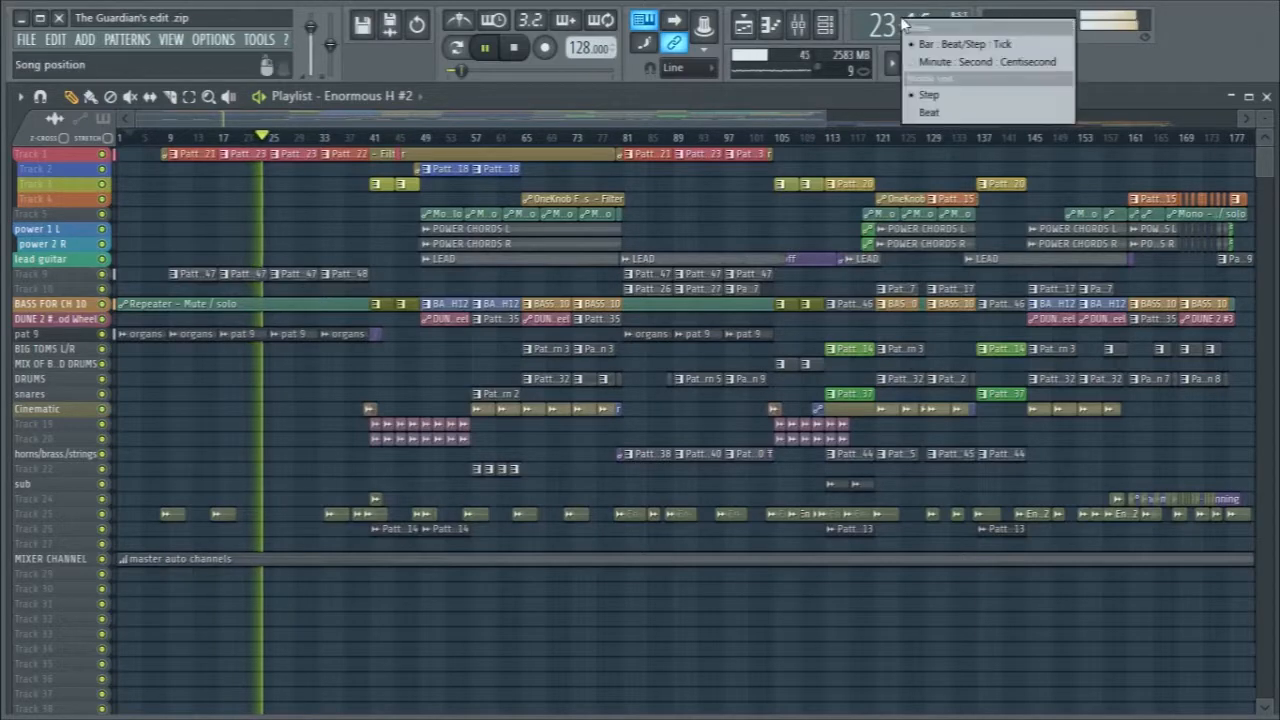
pyautogui.click(960, 62)
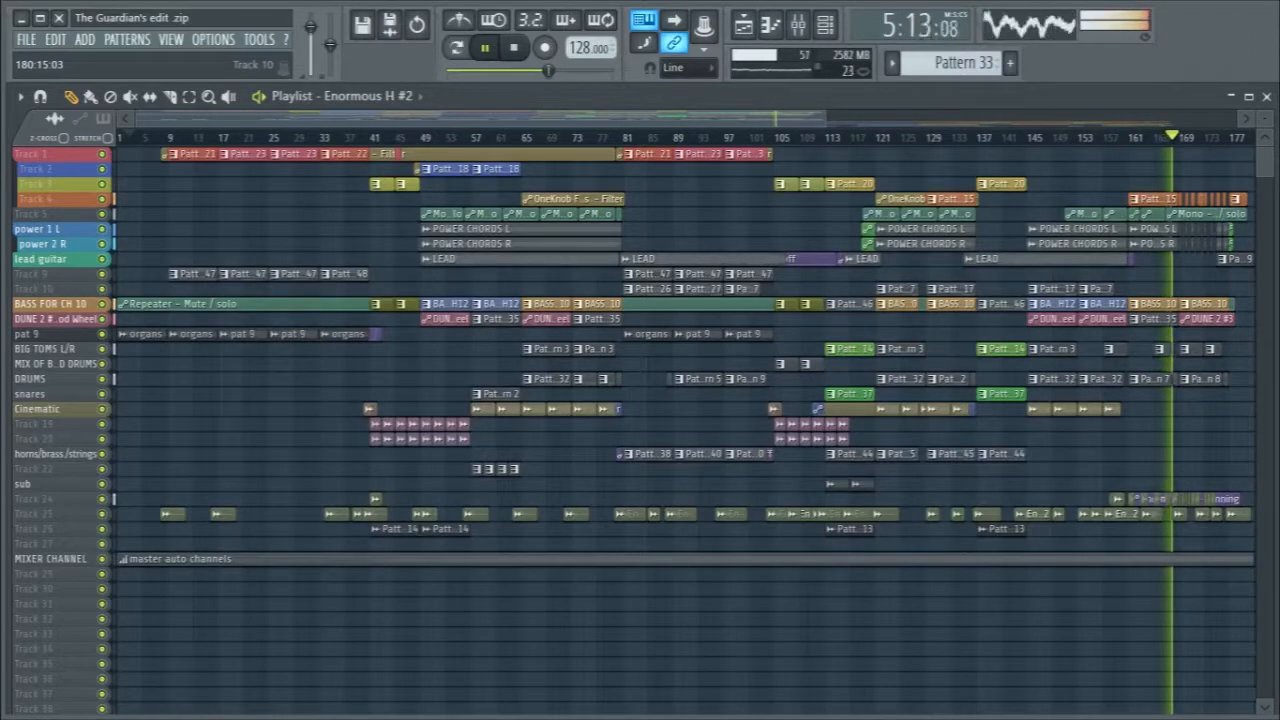
# Save the project and stop playback near the end of the song.
pyautogui.hotkey('ctrl', 's')
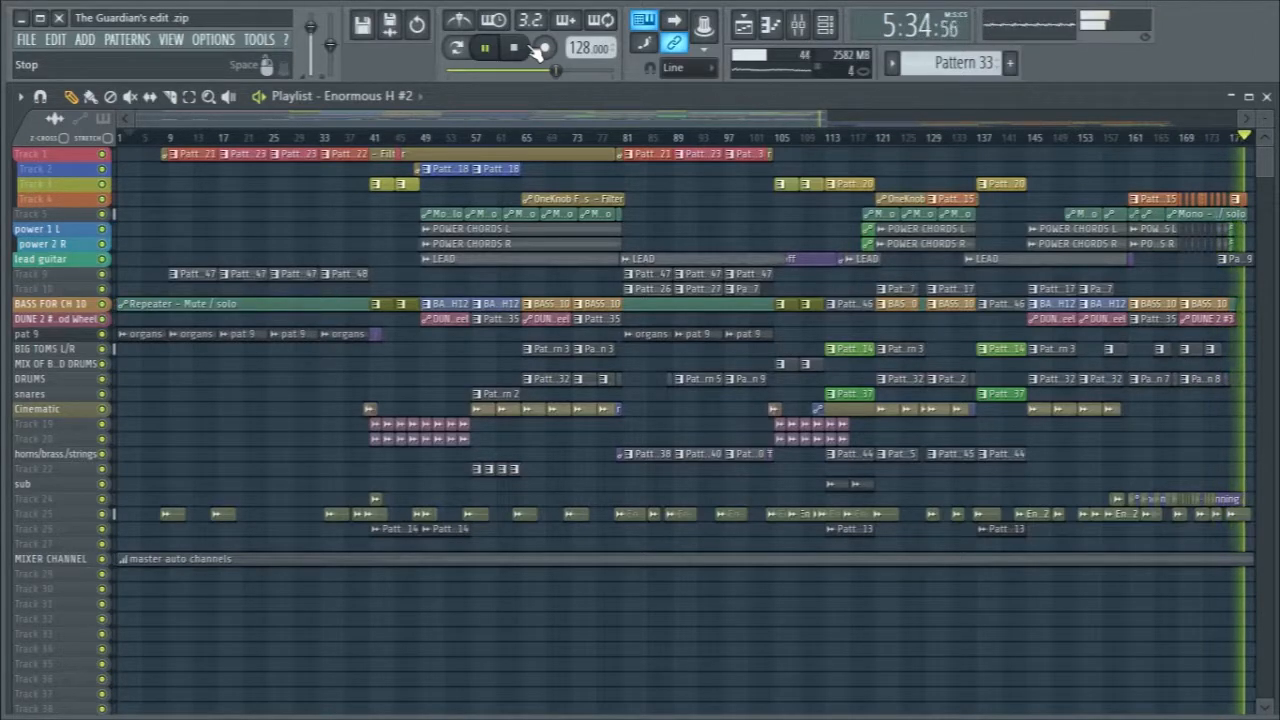
pyautogui.click(534, 48)
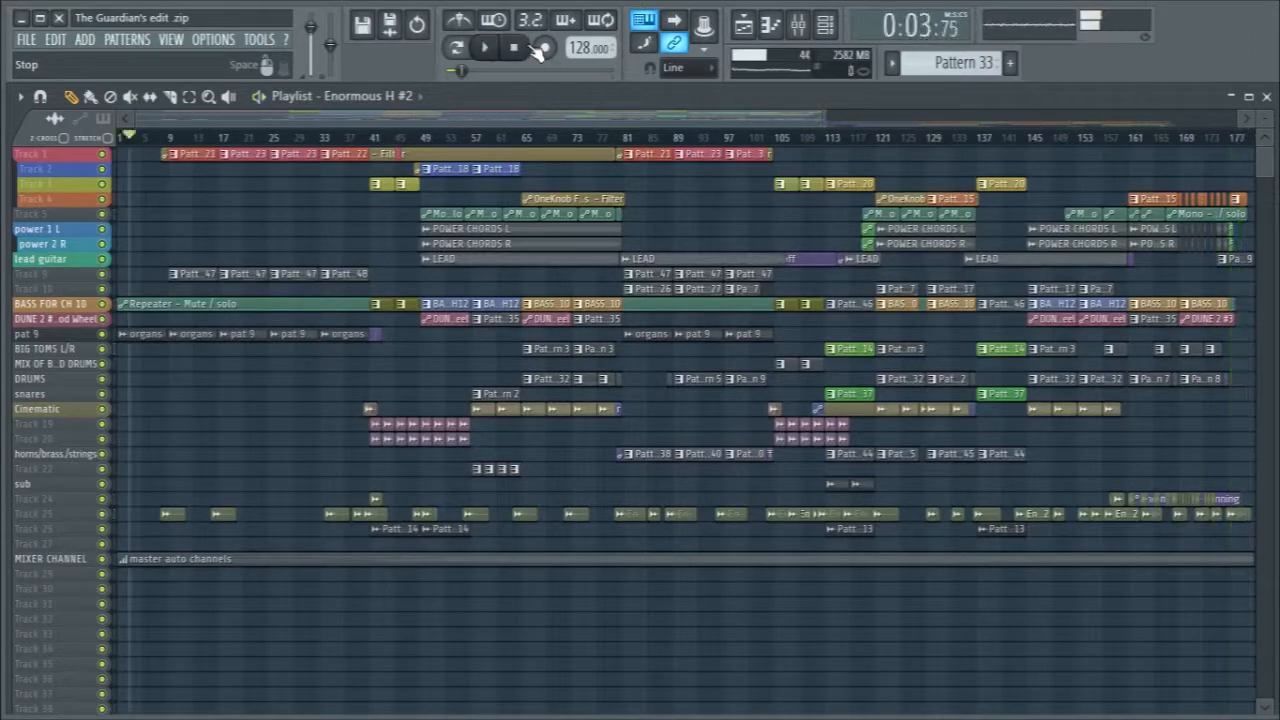